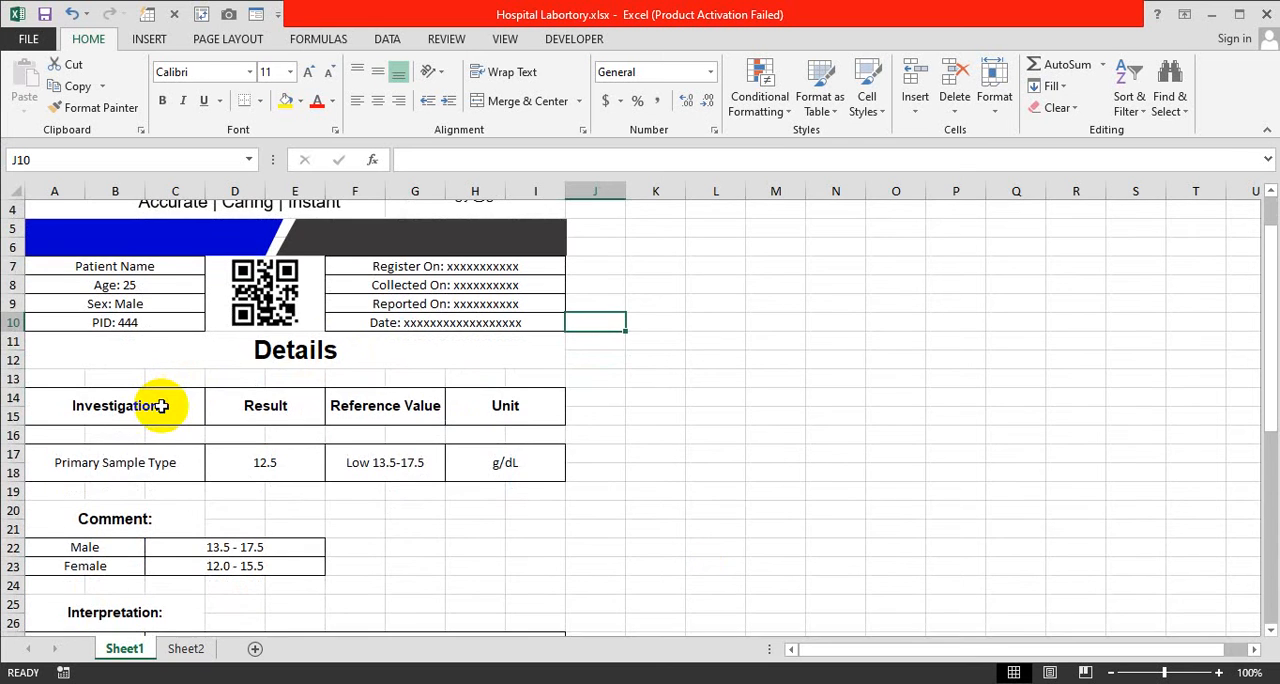
Examine the finished Pathology Lab report on Sheet1, from the header and details table through the interpretation and signature lines
{"action": "scroll", "coordinate": [161, 406], "scroll_direction": "down", "scroll_amount": 1}
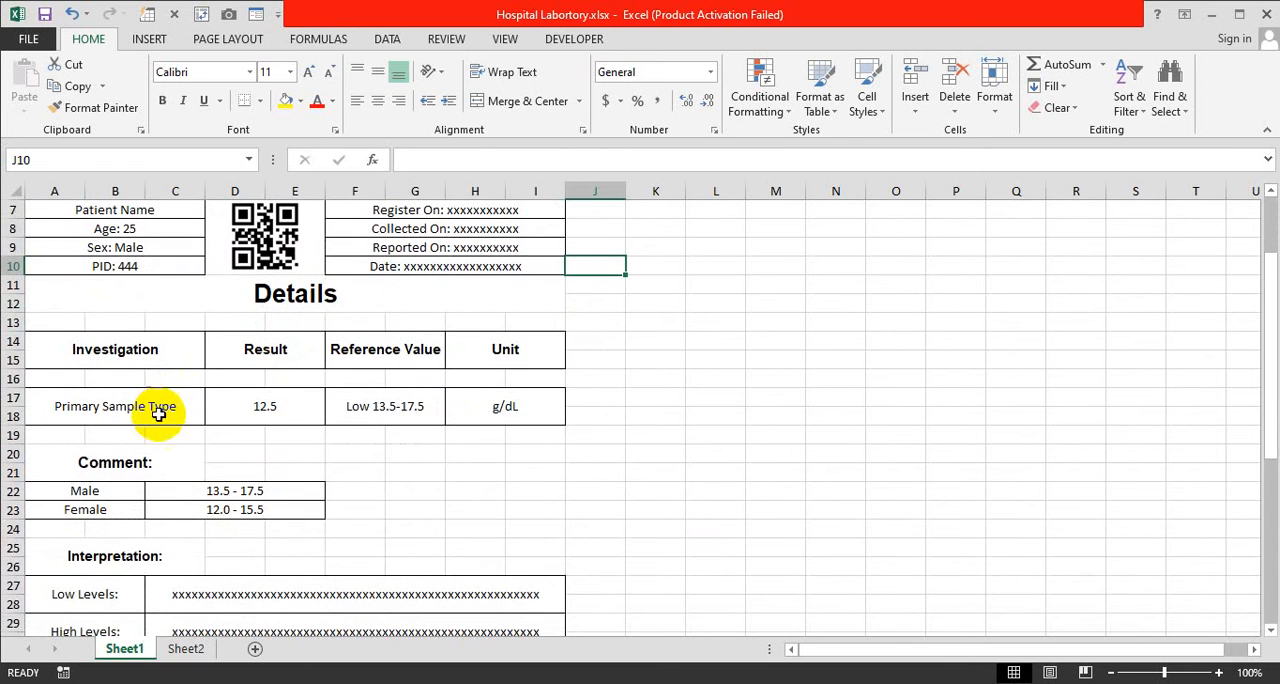
{"action": "scroll", "coordinate": [157, 457], "scroll_direction": "down", "scroll_amount": 2}
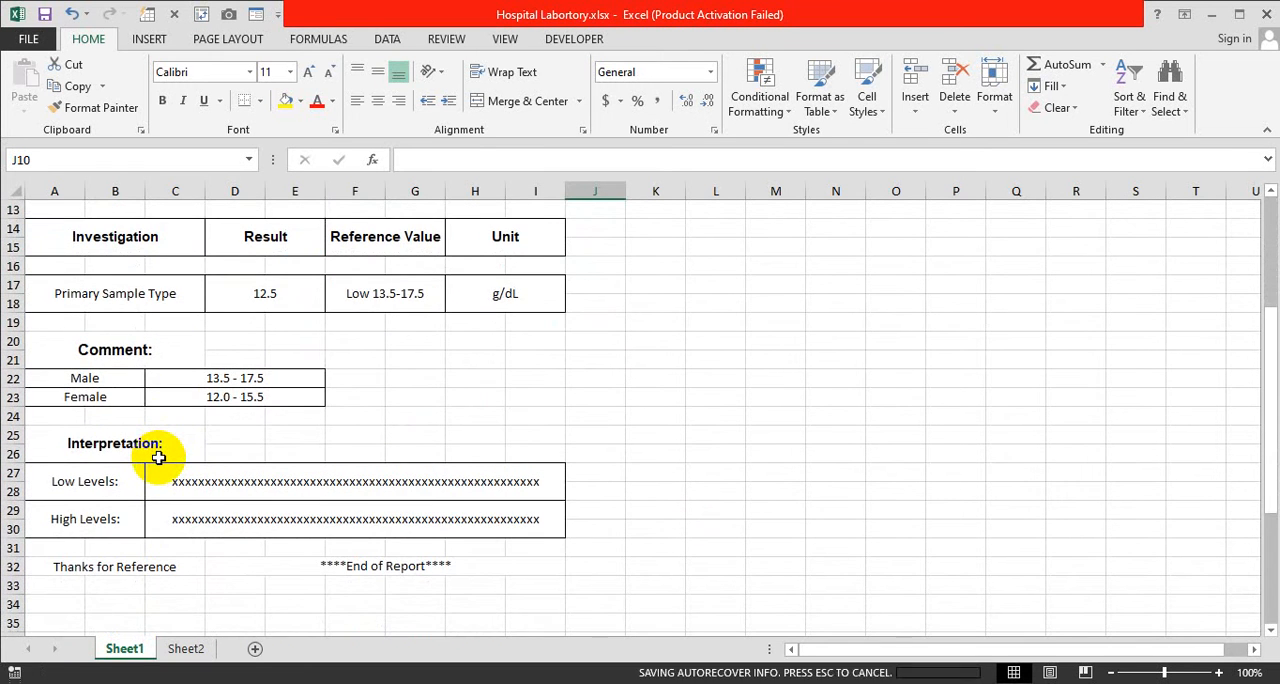
{"action": "scroll", "coordinate": [158, 457], "scroll_direction": "up", "scroll_amount": 4}
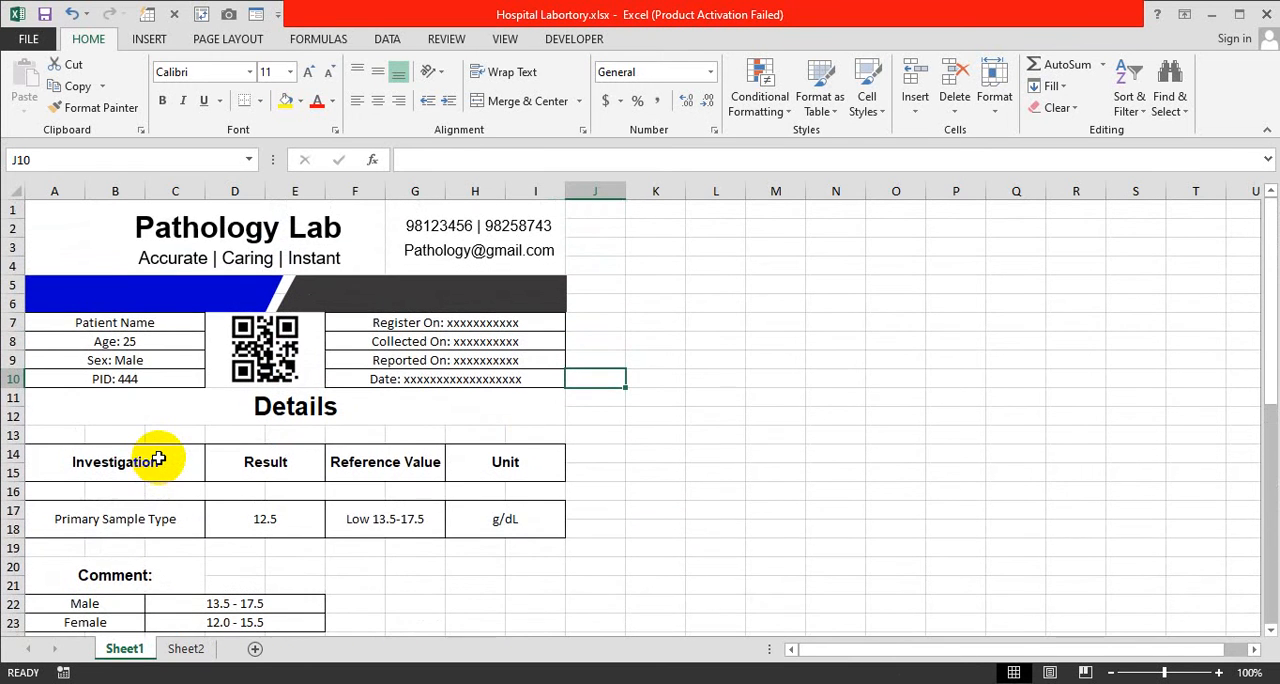
{"action": "key", "text": "alt"}
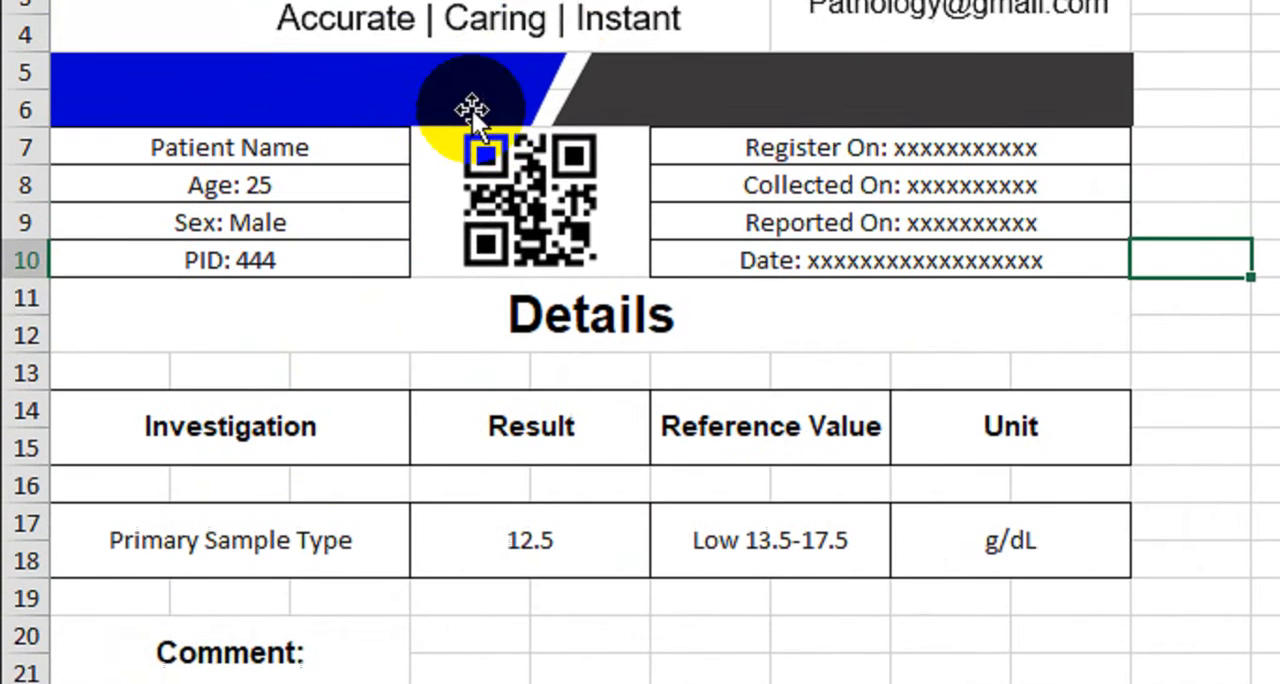
{"action": "scroll", "coordinate": [602, 195], "scroll_direction": "down", "scroll_amount": 1}
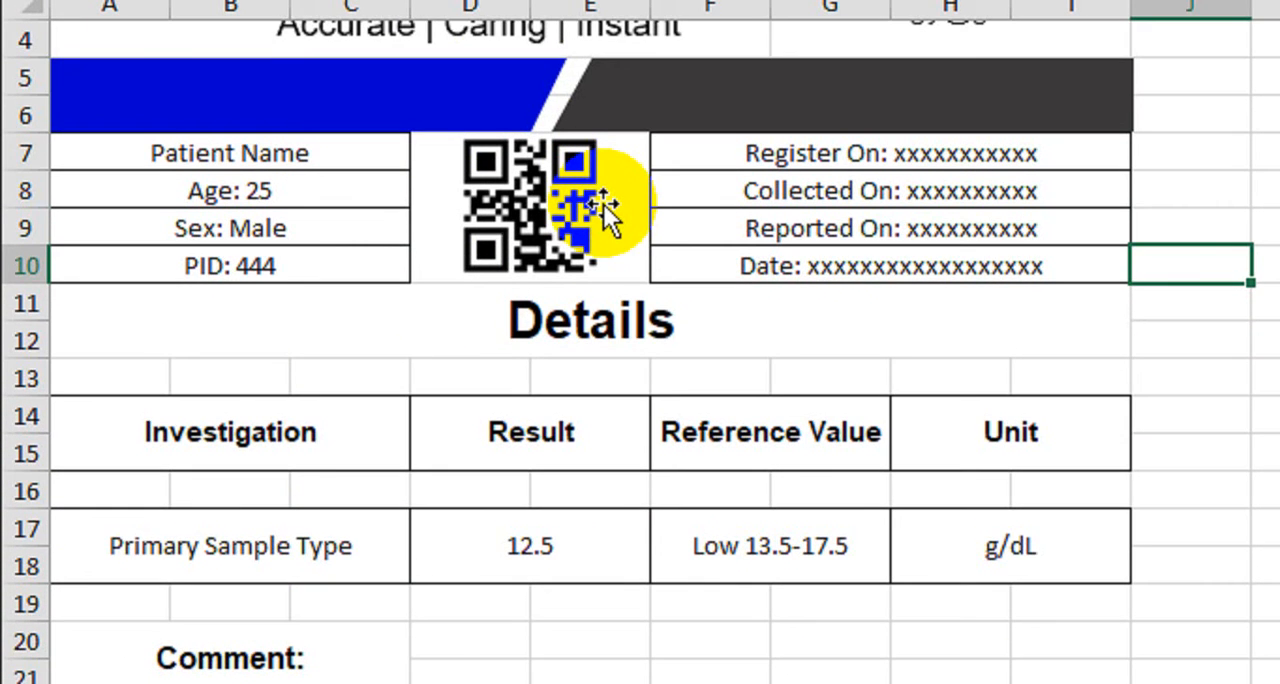
{"action": "scroll", "coordinate": [602, 204], "scroll_direction": "down", "scroll_amount": 1}
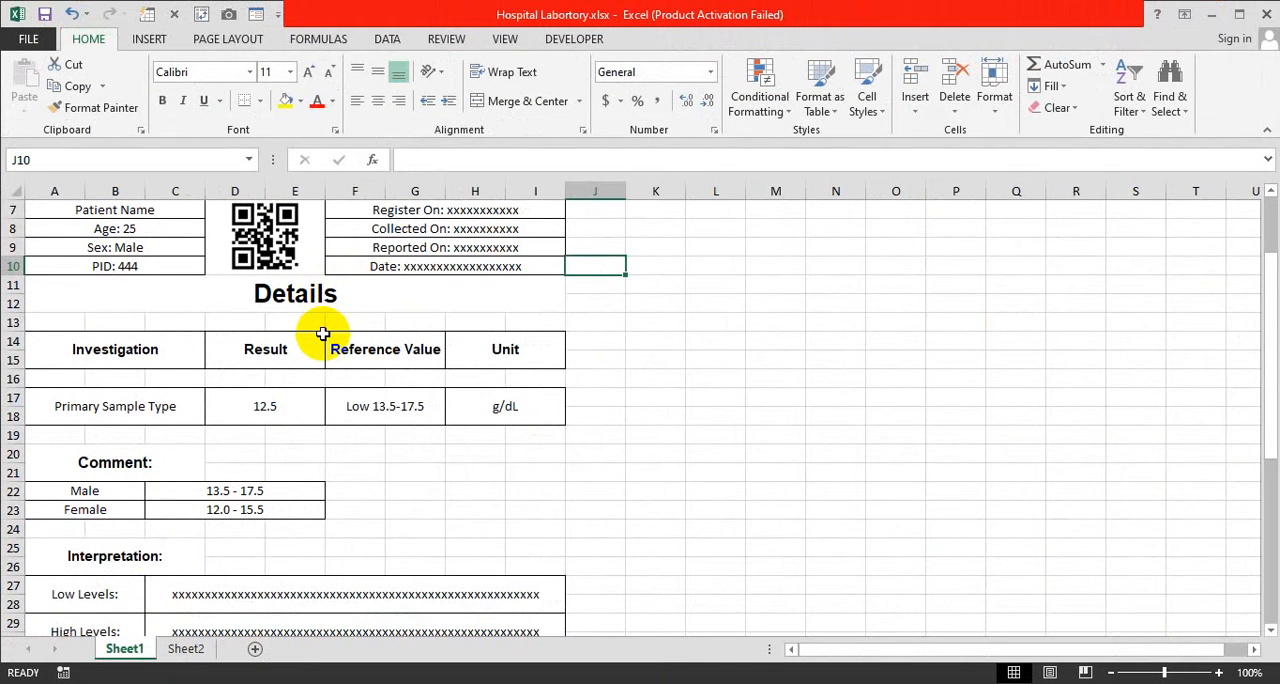
{"action": "scroll", "coordinate": [322, 333], "scroll_direction": "down", "scroll_amount": 2}
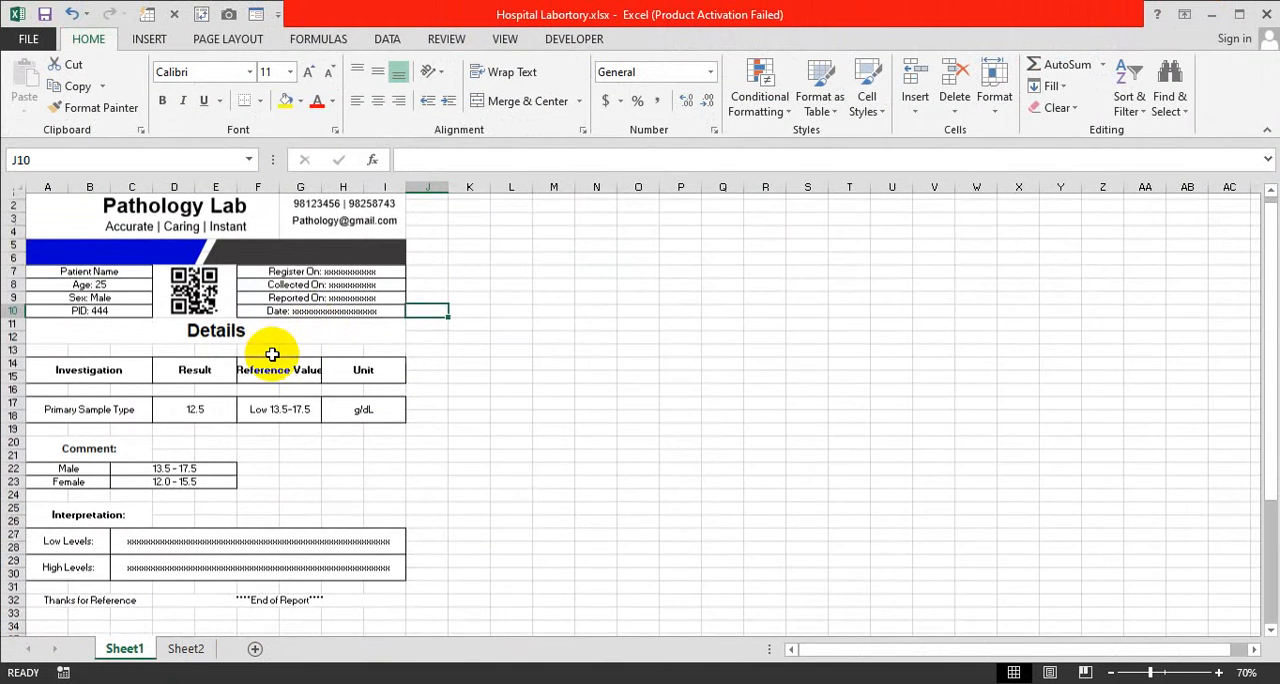
{"action": "scroll", "coordinate": [271, 354], "scroll_direction": "down", "scroll_amount": 4}
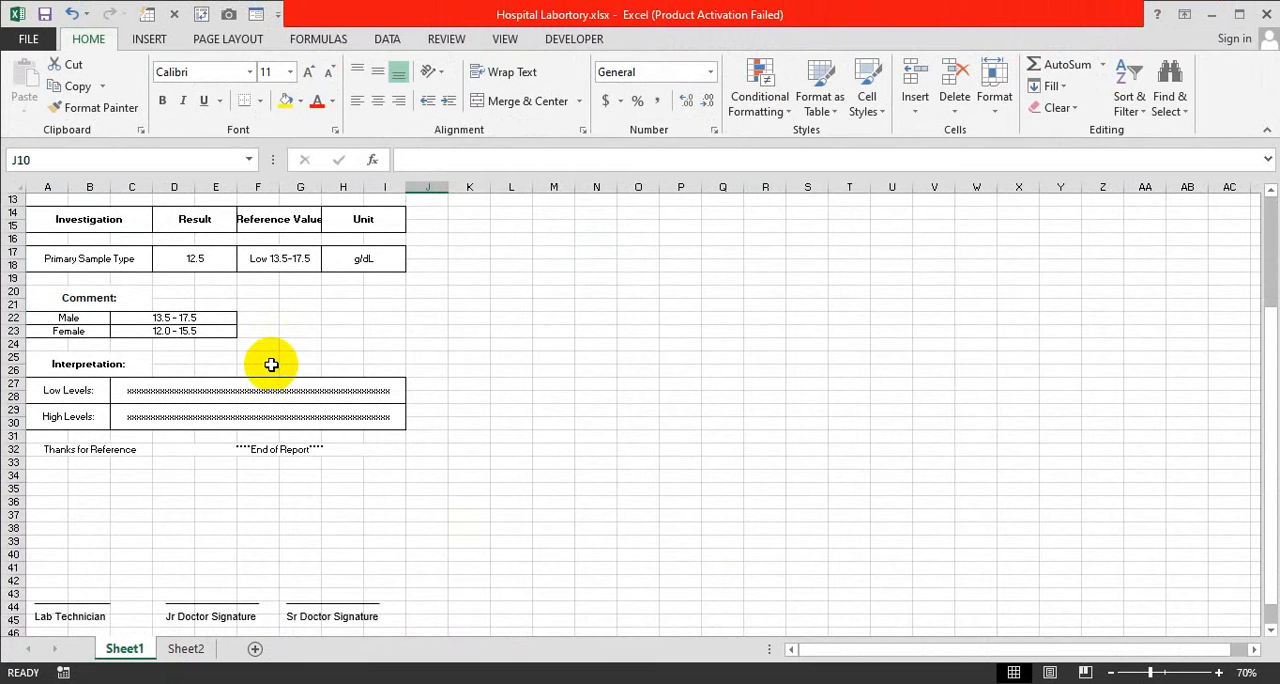
{"action": "scroll", "coordinate": [271, 364], "scroll_direction": "up", "scroll_amount": 4}
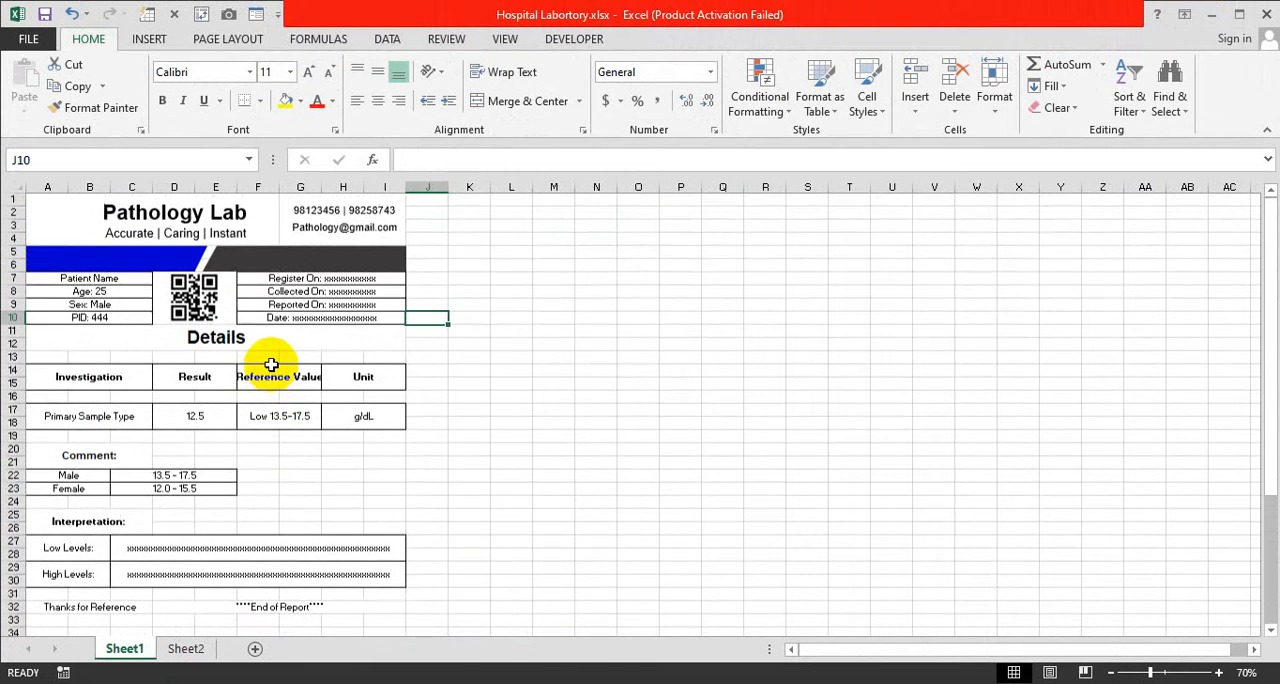
{"action": "scroll", "coordinate": [272, 366], "scroll_direction": "up", "scroll_amount": 2}
{"action": "scroll", "coordinate": [275, 372], "scroll_direction": "up", "scroll_amount": 2}
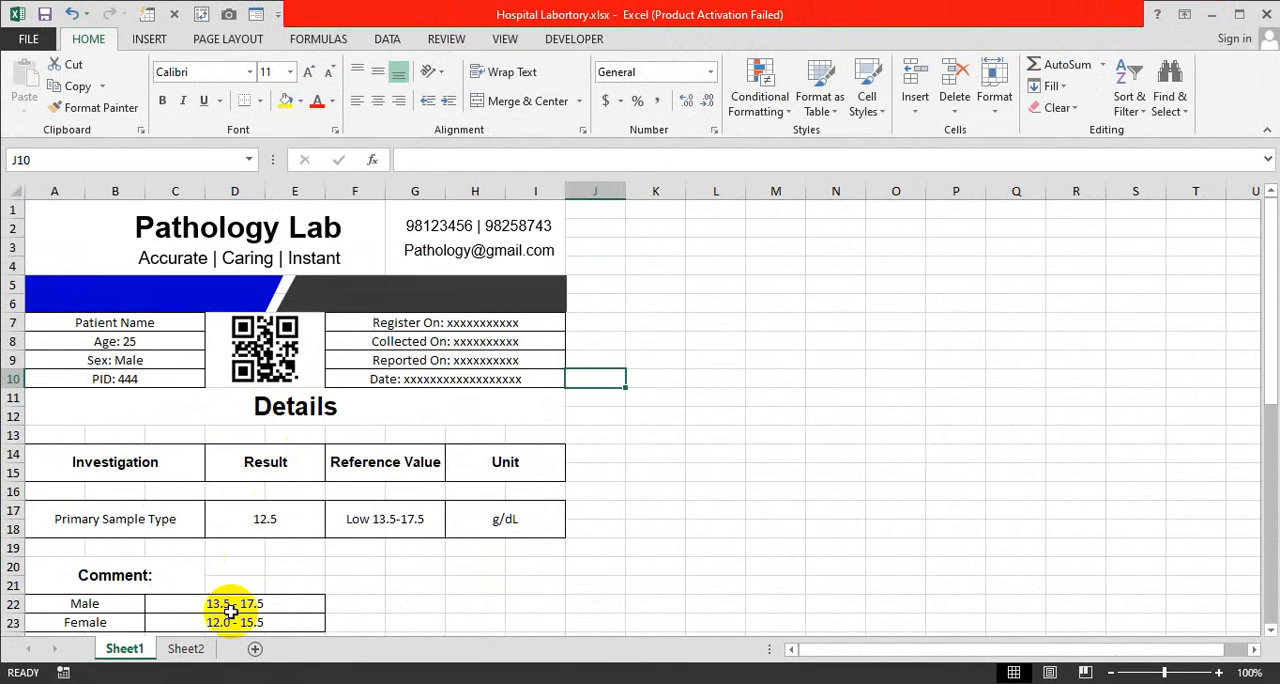
Open Sheet2 and inspect its header: the merged block at A1 and the text boxes for lab name, tagline, phone numbers and e-mail
{"action": "left_click", "coordinate": [199, 658]}
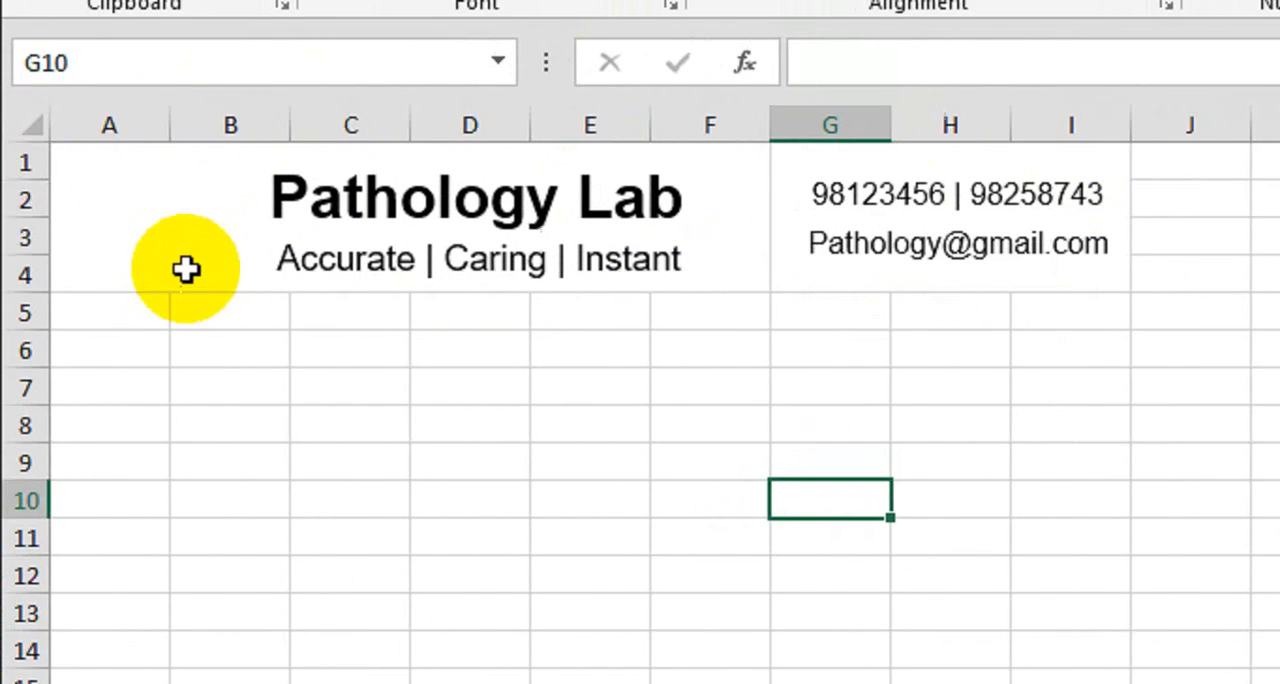
{"action": "left_click", "coordinate": [133, 209]}
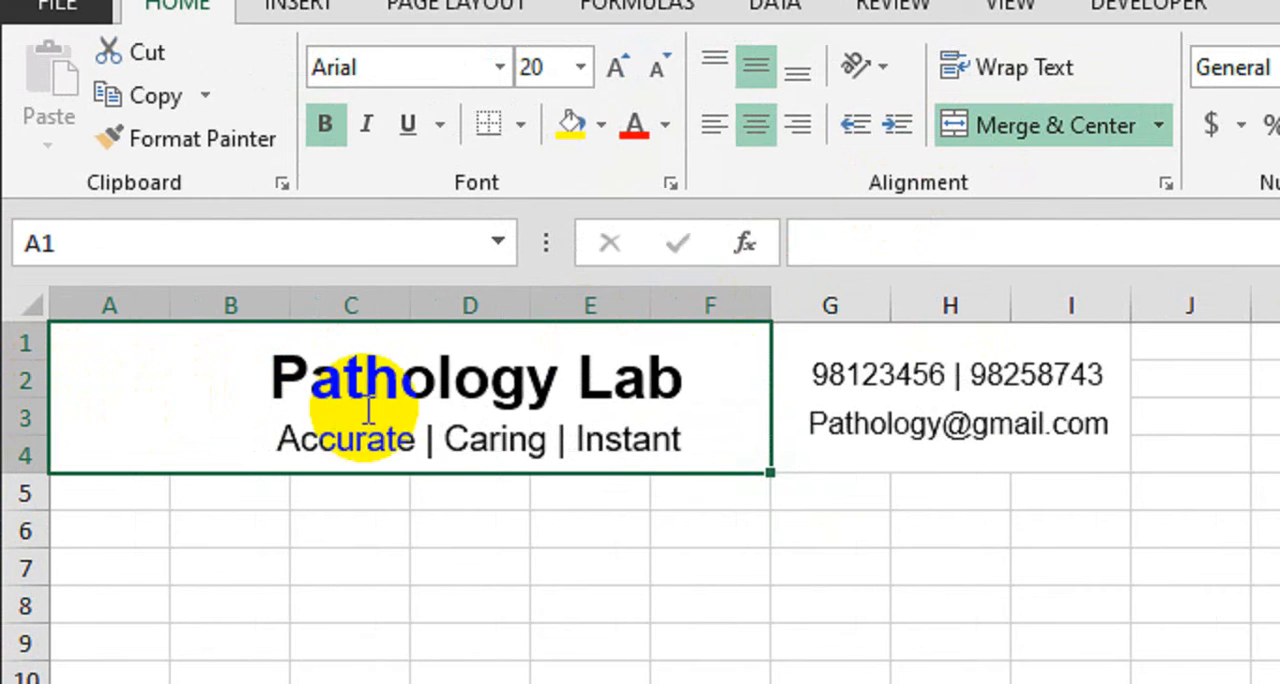
{"action": "left_click", "coordinate": [236, 390]}
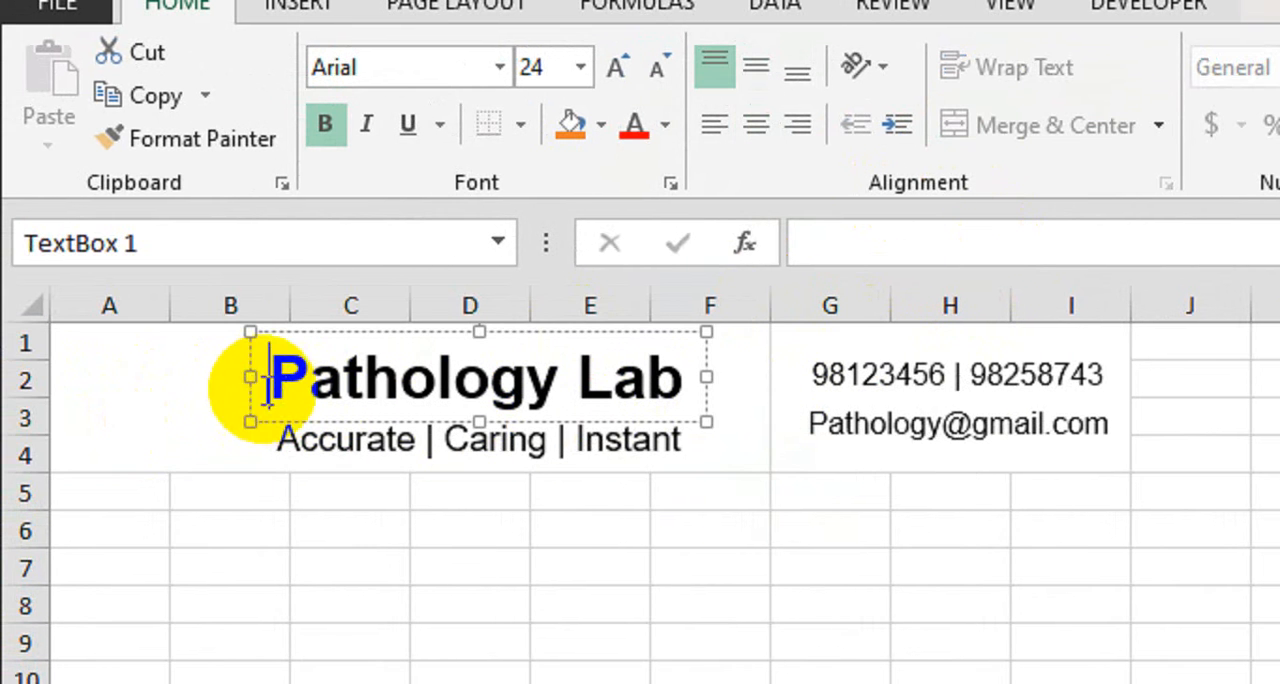
{"action": "left_click", "coordinate": [252, 394]}
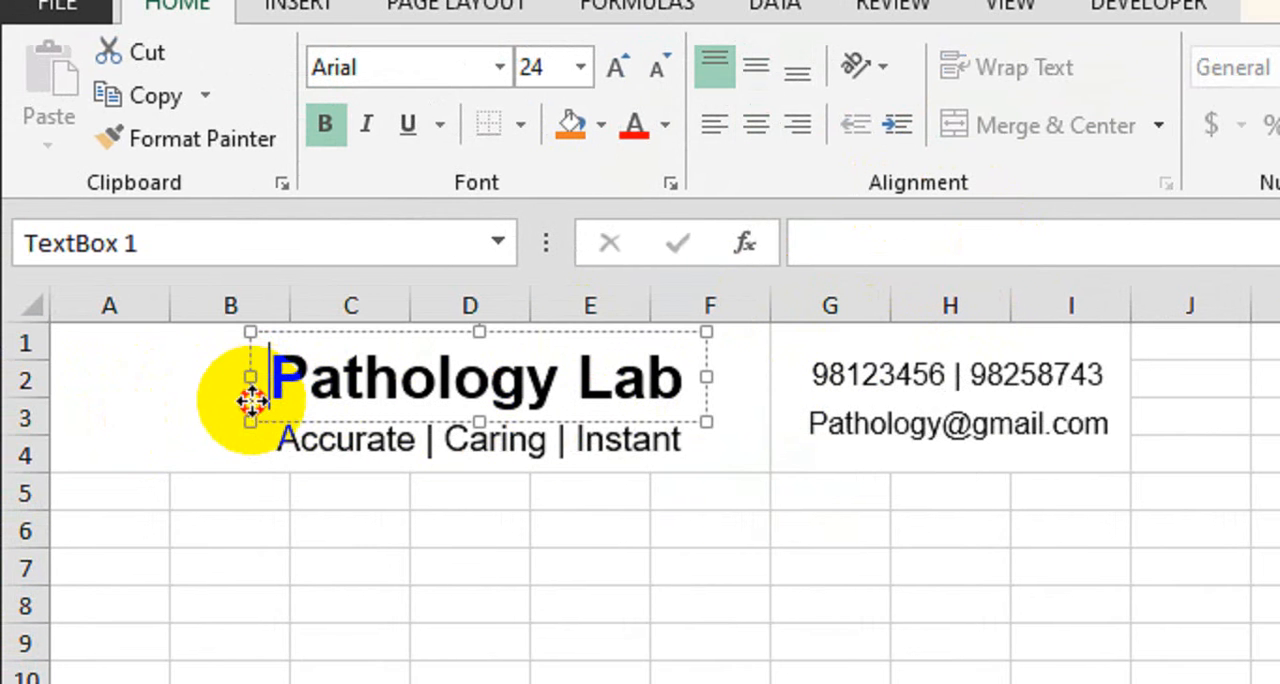
{"action": "left_click", "coordinate": [395, 440]}
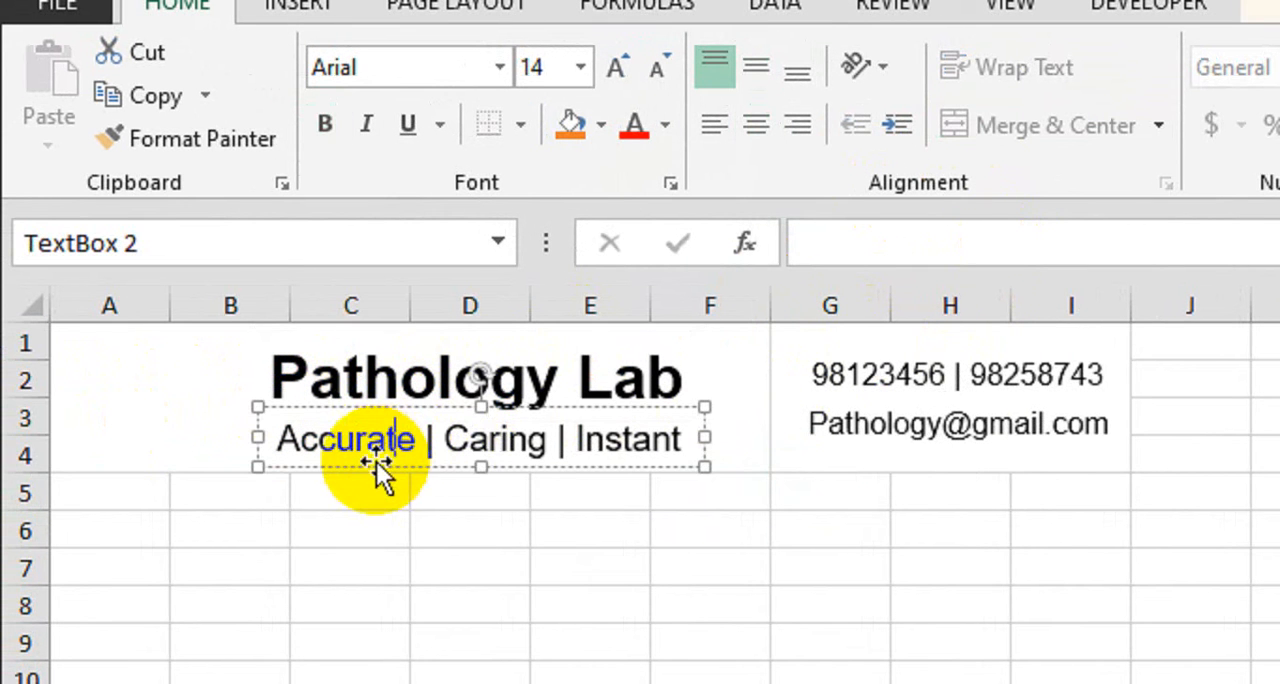
{"action": "left_click", "coordinate": [834, 389]}
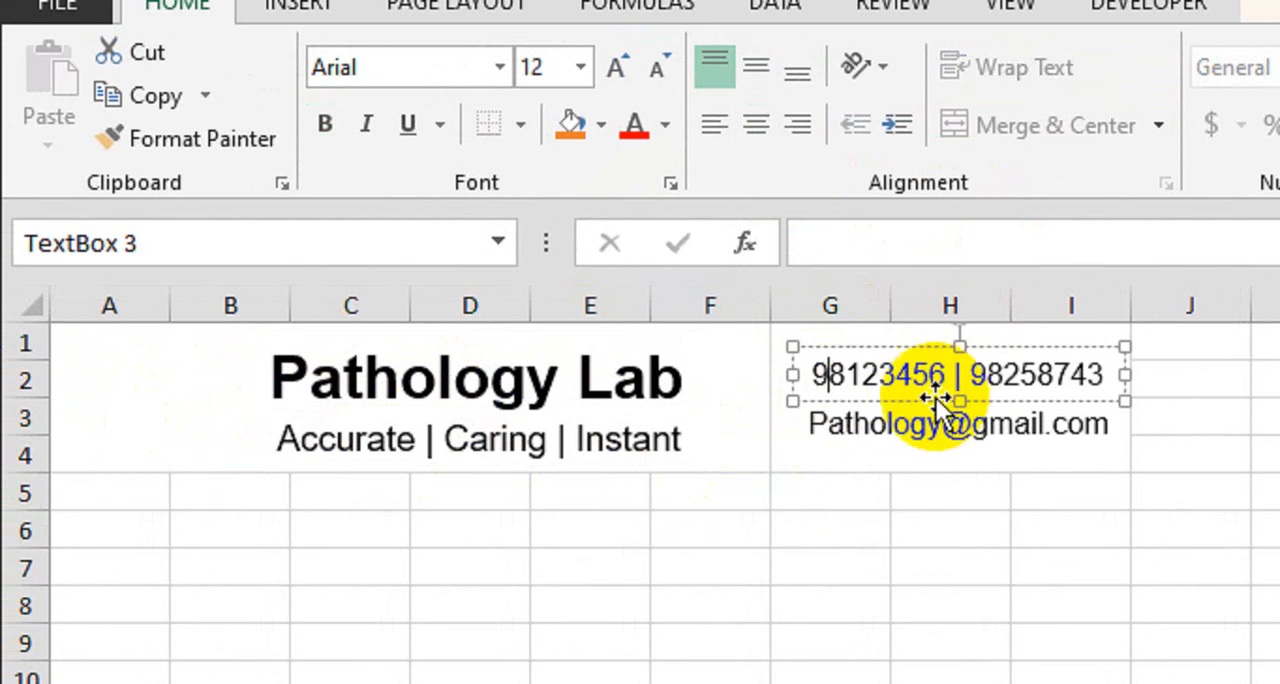
{"action": "left_click", "coordinate": [895, 424]}
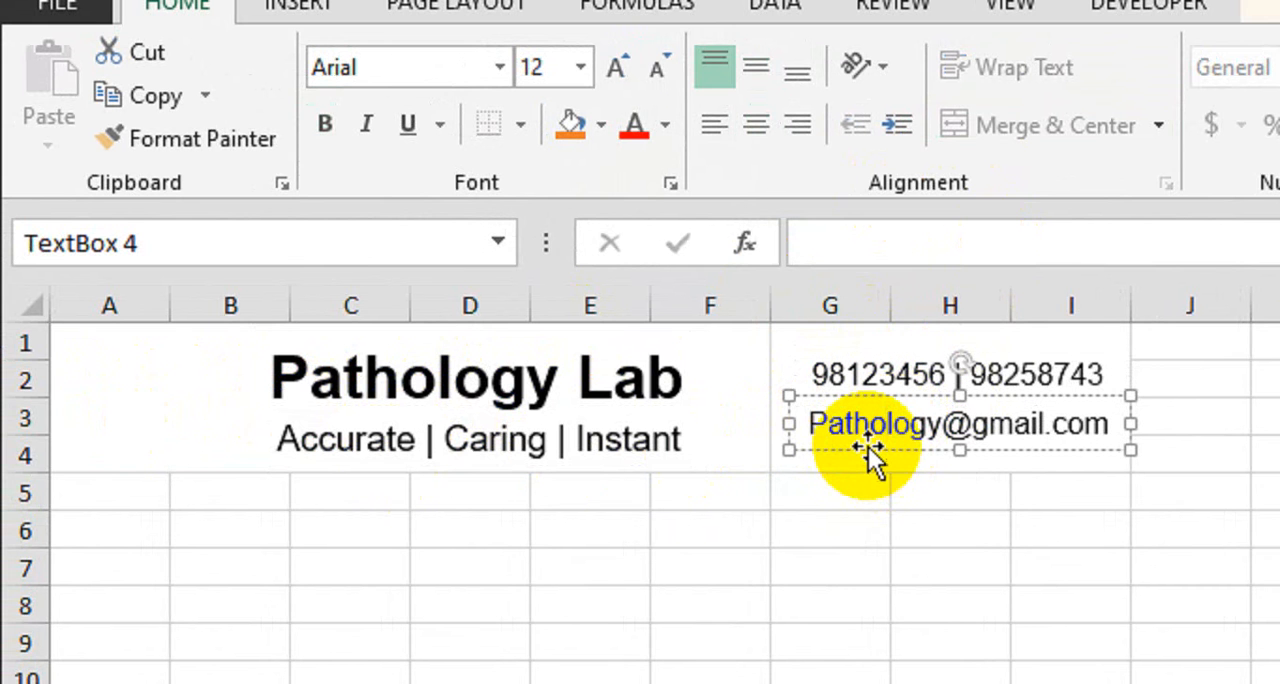
{"action": "left_click", "coordinate": [868, 448]}
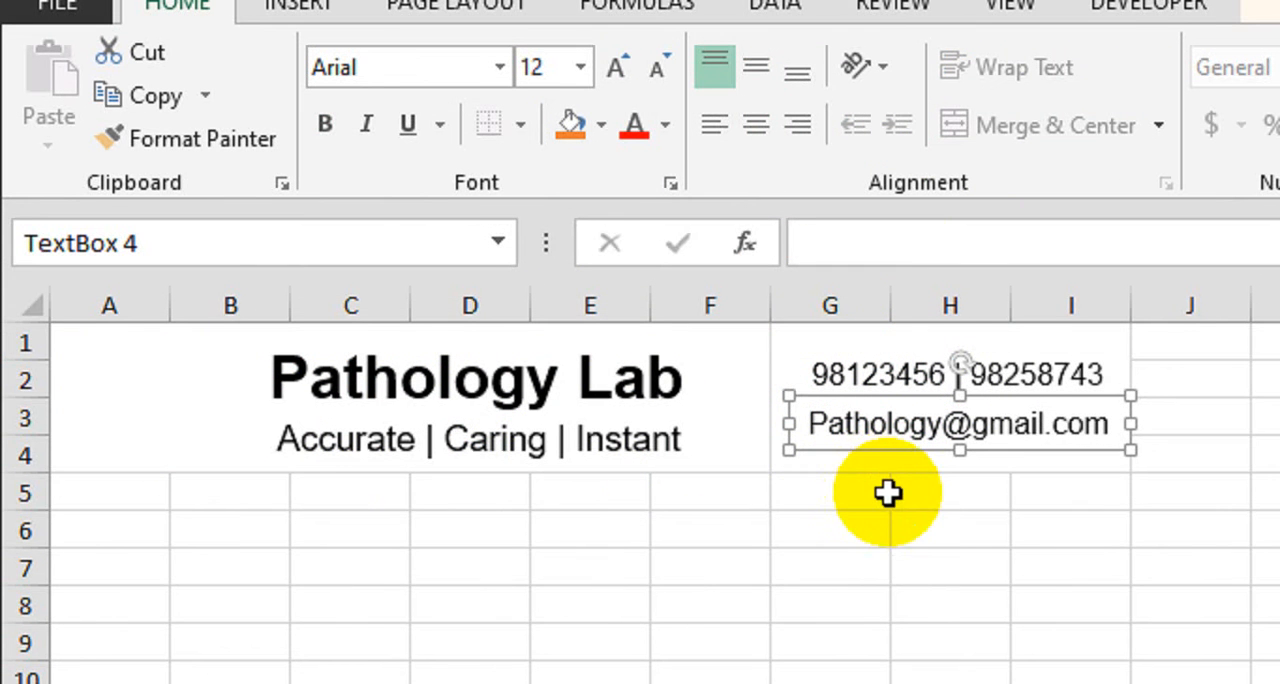
{"action": "left_click", "coordinate": [882, 532]}
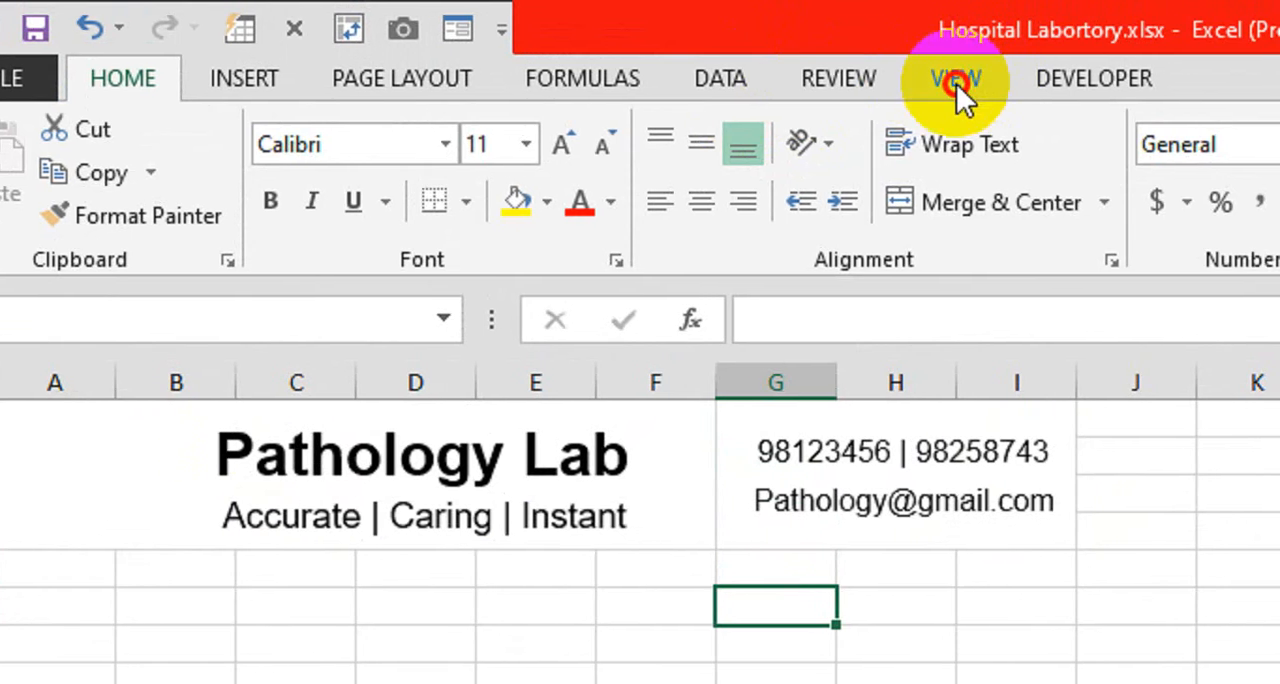
Check the printable page area of Sheet2 in Page Layout view, then return to Normal view and review the page-break lines
{"action": "left_click", "coordinate": [972, 79]}
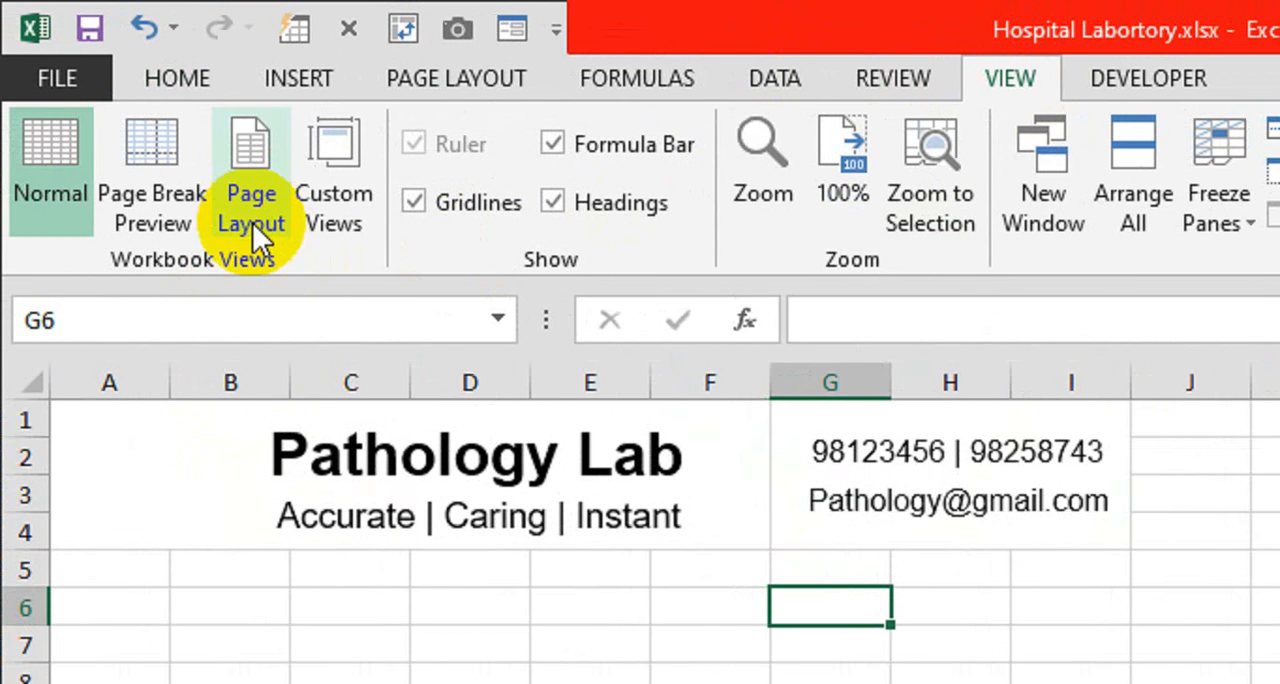
{"action": "left_click", "coordinate": [252, 224]}
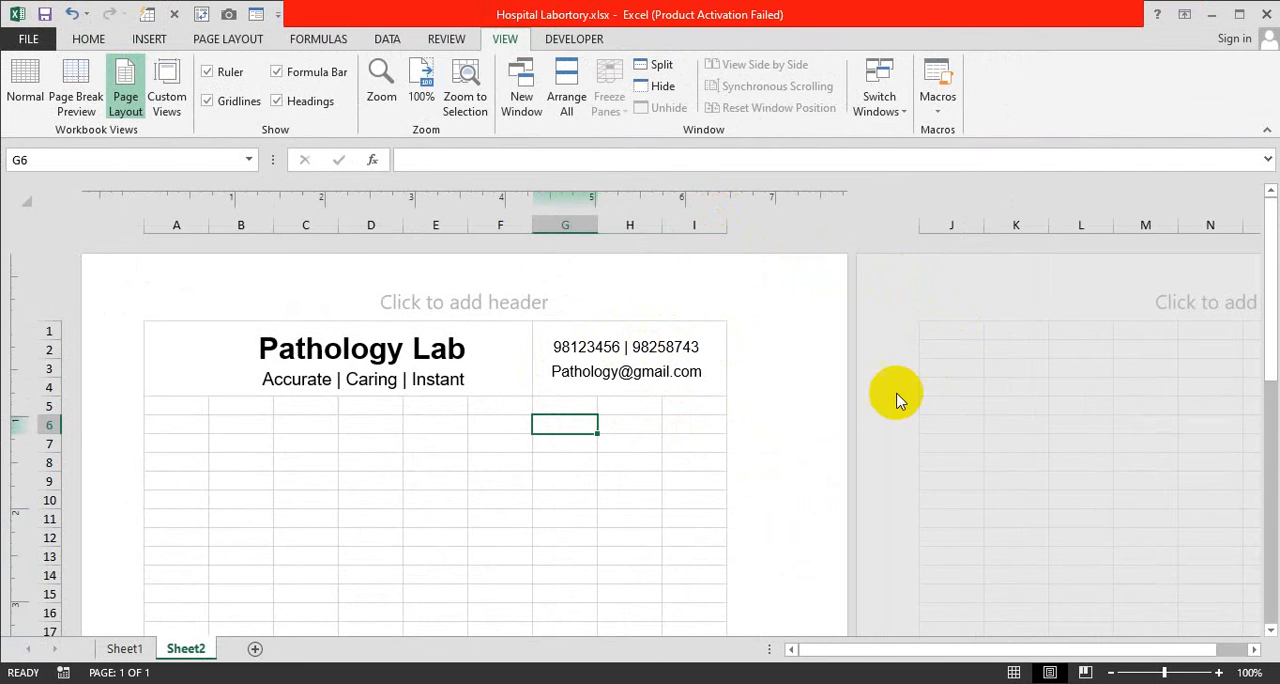
{"action": "scroll", "coordinate": [449, 391], "scroll_direction": "down", "scroll_amount": 14}
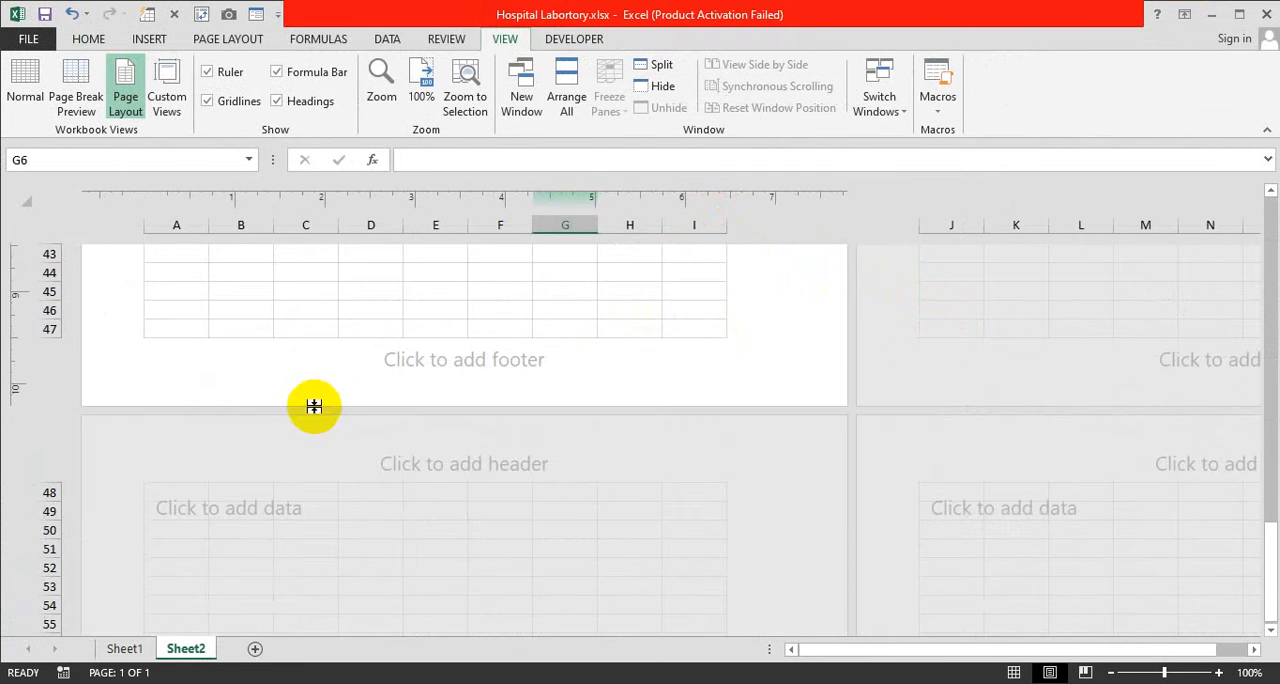
{"action": "scroll", "coordinate": [271, 424], "scroll_direction": "up", "scroll_amount": 2}
{"action": "scroll", "coordinate": [337, 449], "scroll_direction": "up", "scroll_amount": 12}
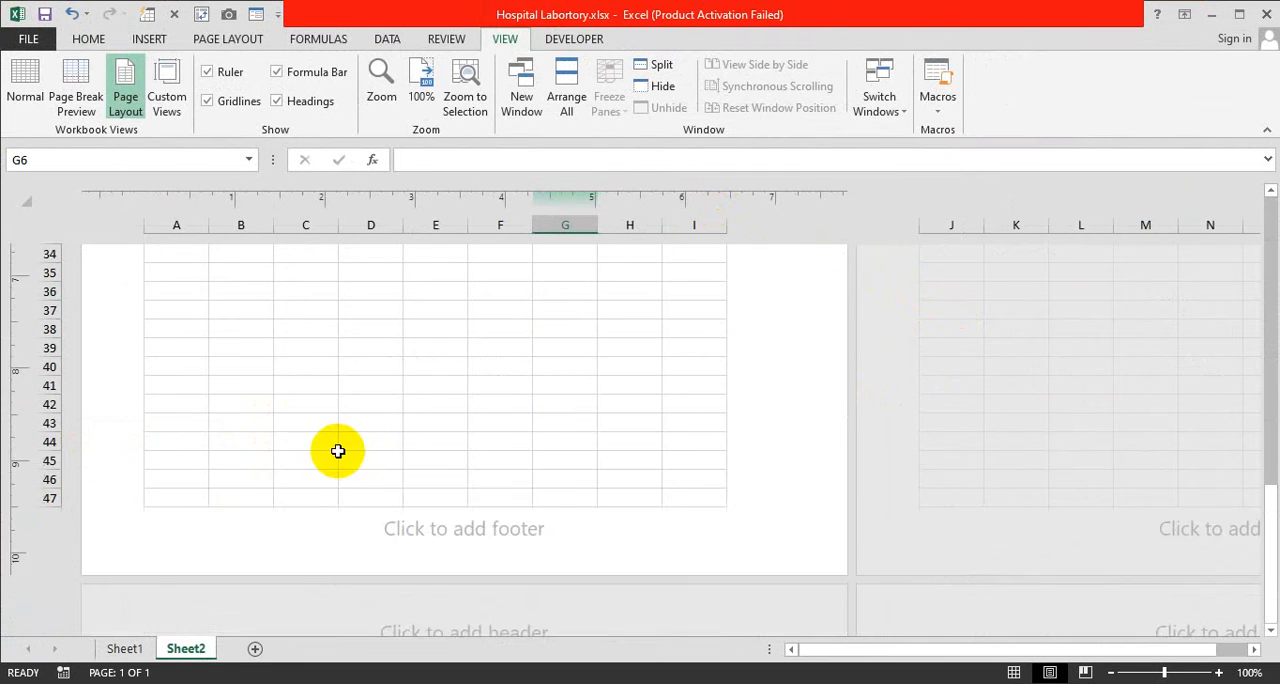
{"action": "scroll", "coordinate": [343, 450], "scroll_direction": "down", "scroll_amount": 2}
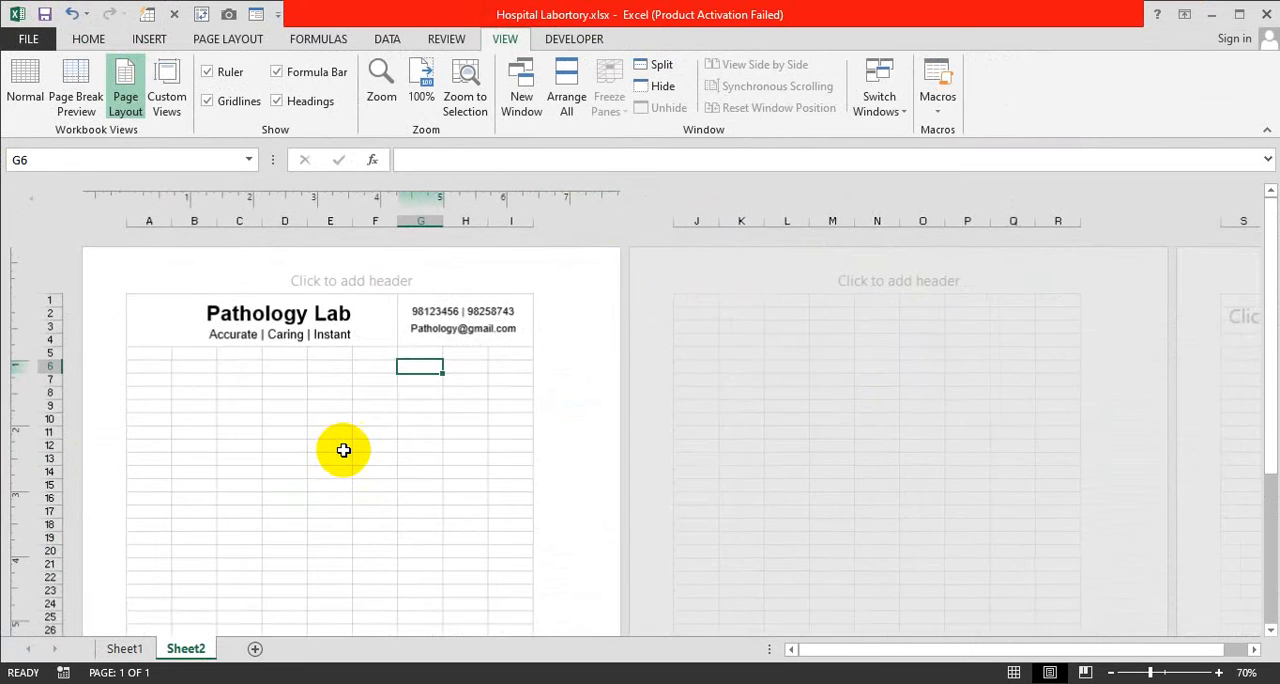
{"action": "left_click", "coordinate": [30, 100]}
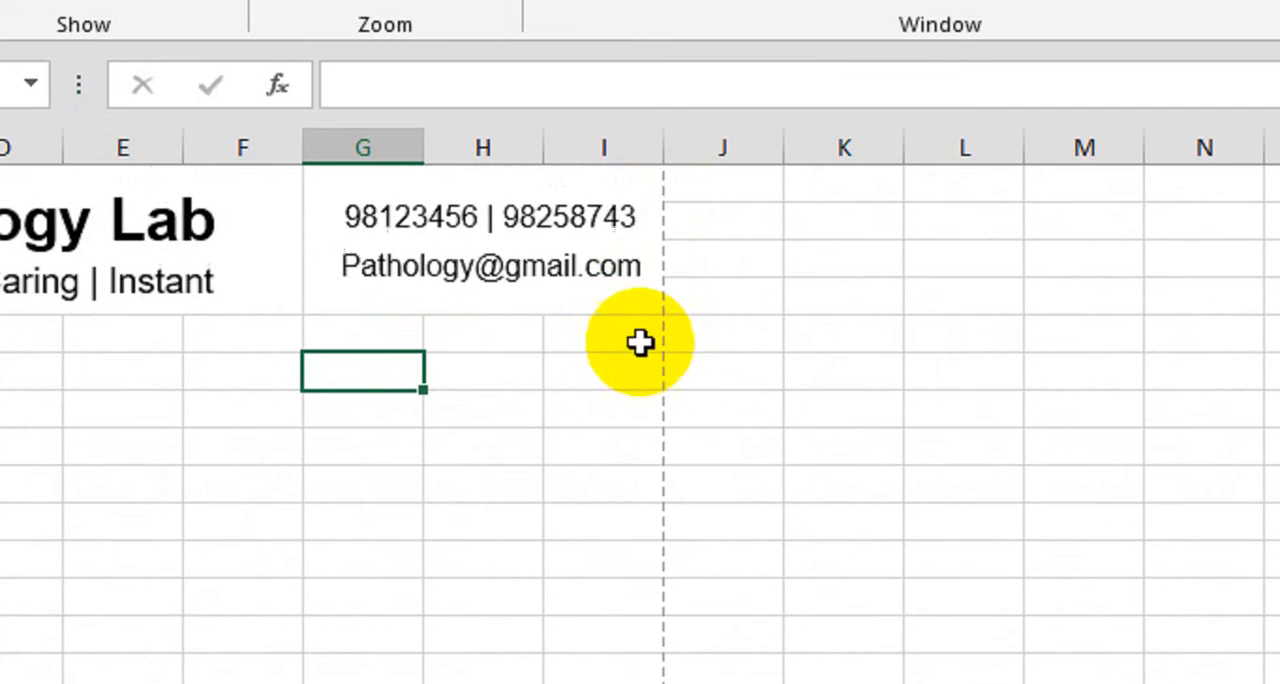
{"action": "scroll", "coordinate": [563, 320], "scroll_direction": "down", "scroll_amount": 3}
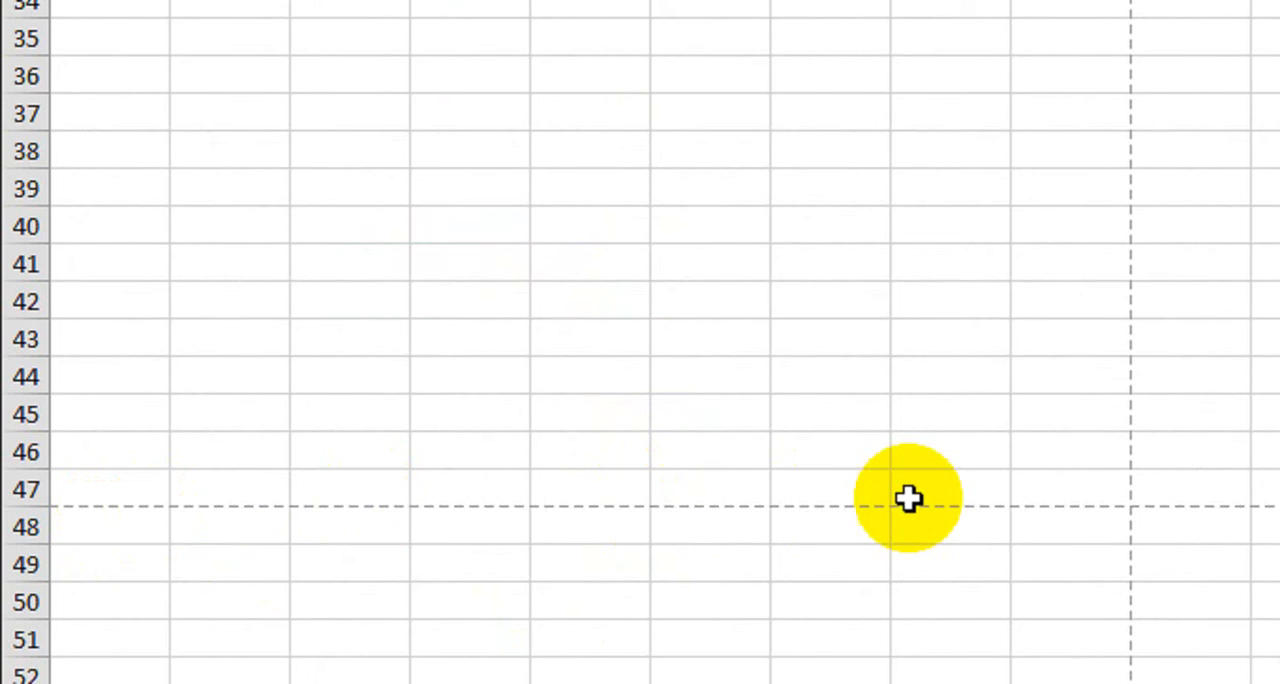
{"action": "scroll", "coordinate": [908, 498], "scroll_direction": "up", "scroll_amount": 11}
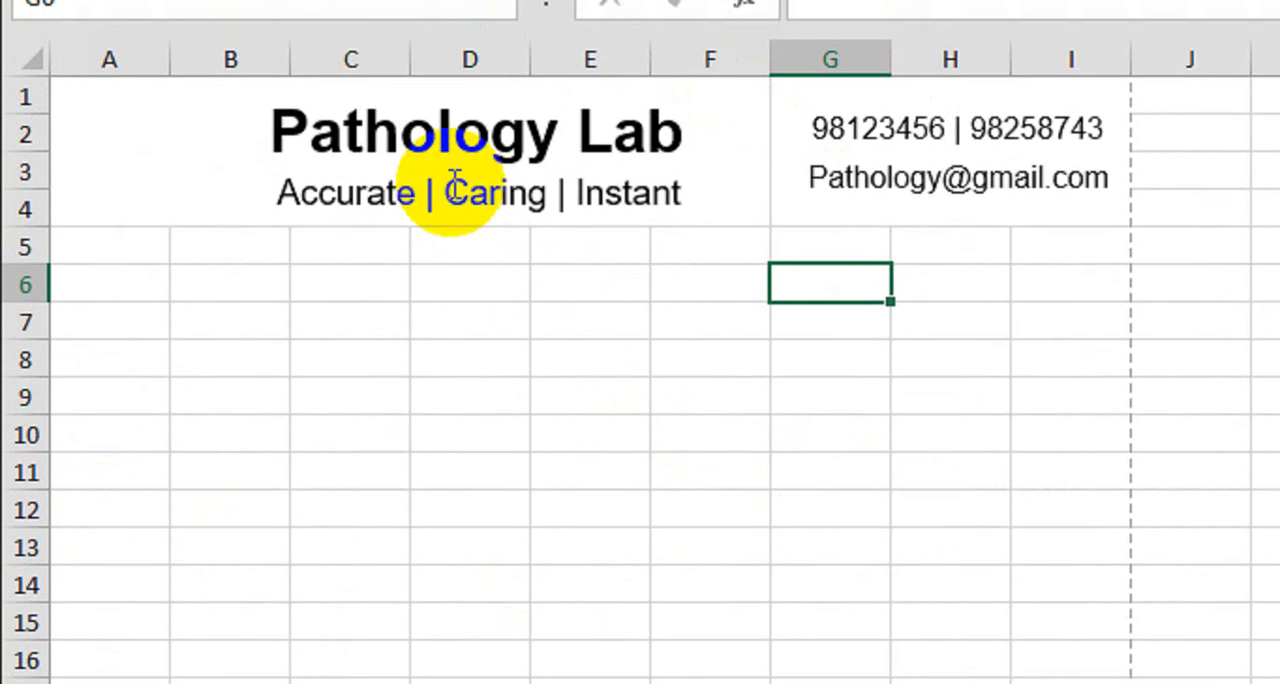
Insert a rectangle shape on Sheet2 for the banner area below the header, around A5:E6
{"action": "left_click", "coordinate": [262, 235]}
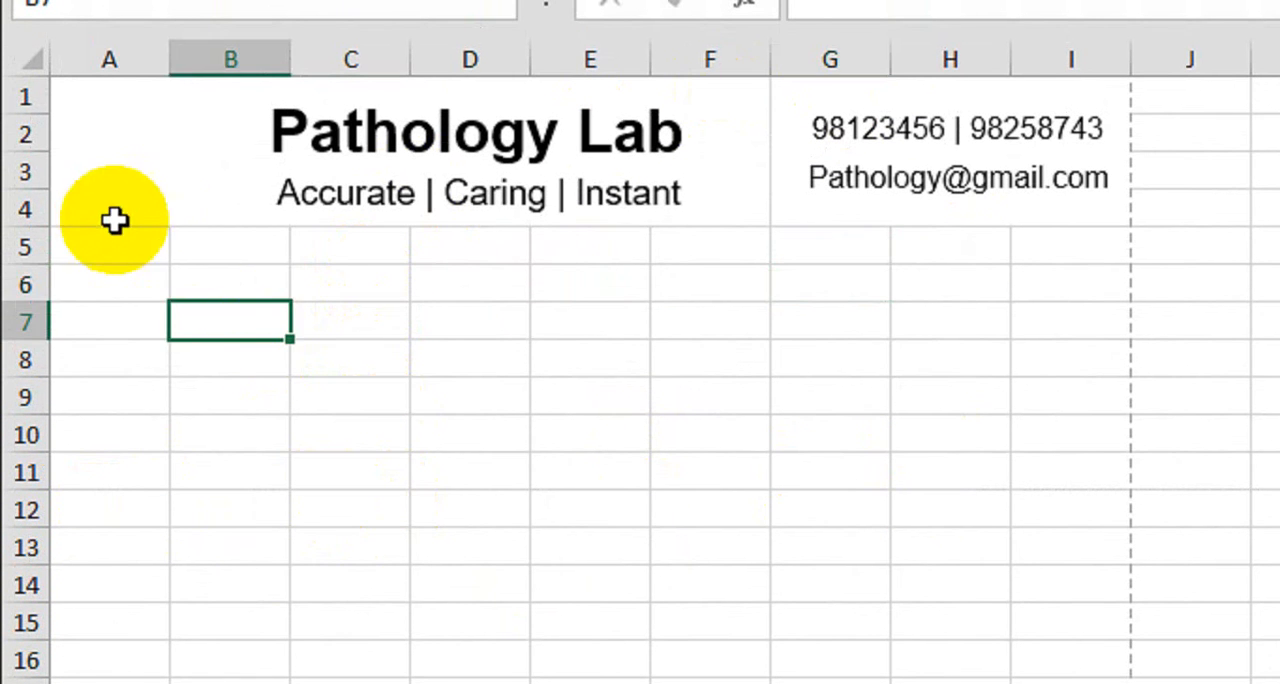
{"action": "left_click_drag", "start_coordinate": [100, 247], "coordinate": [548, 283]}
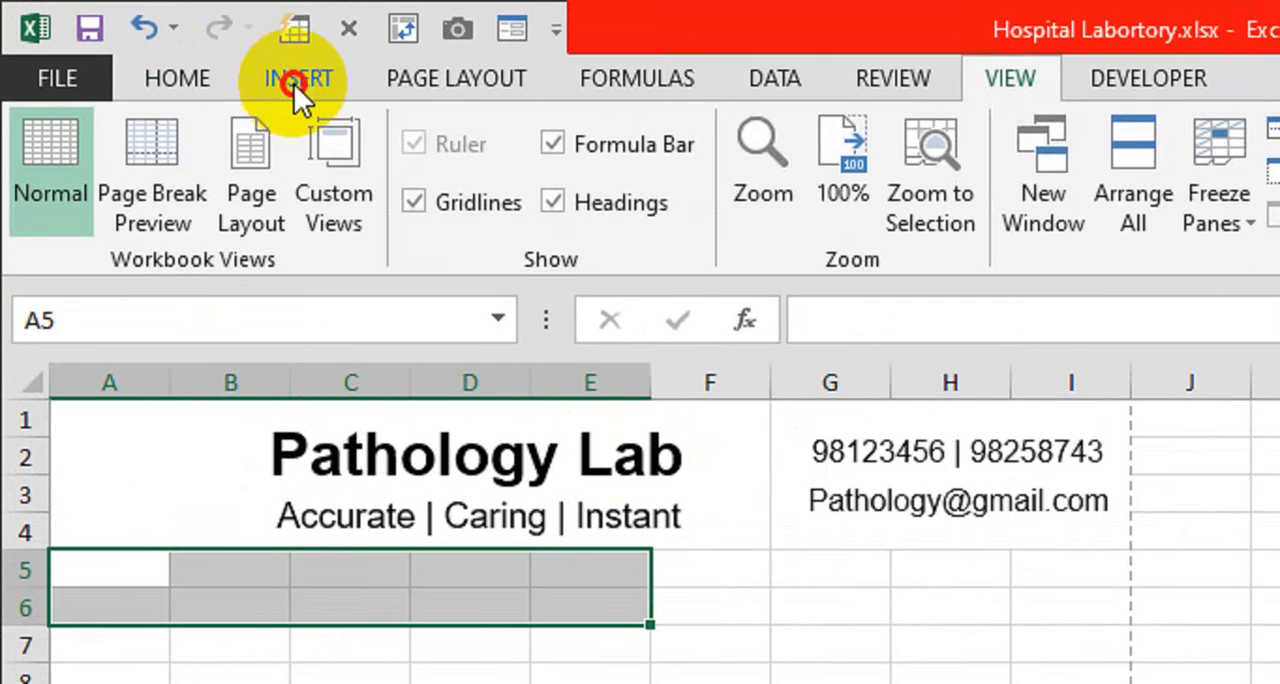
{"action": "left_click", "coordinate": [298, 80]}
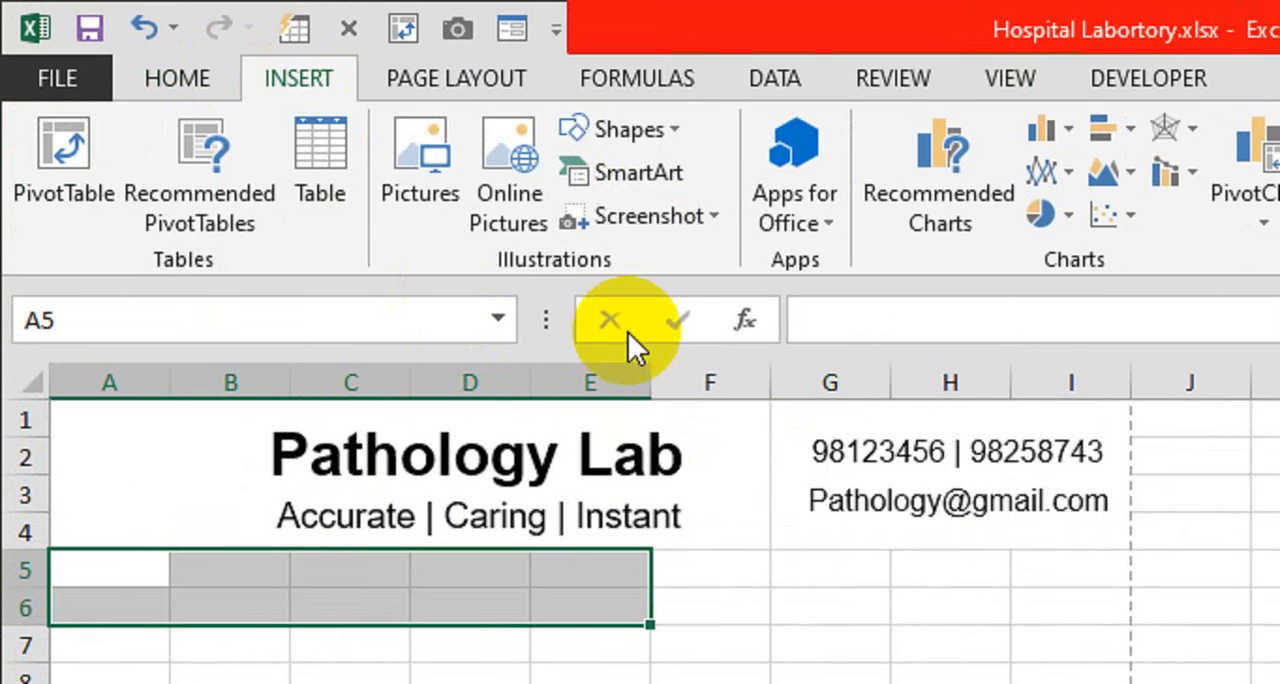
{"action": "left_click", "coordinate": [671, 132]}
{"action": "left_click", "coordinate": [686, 222]}
{"action": "left_click", "coordinate": [163, 590]}
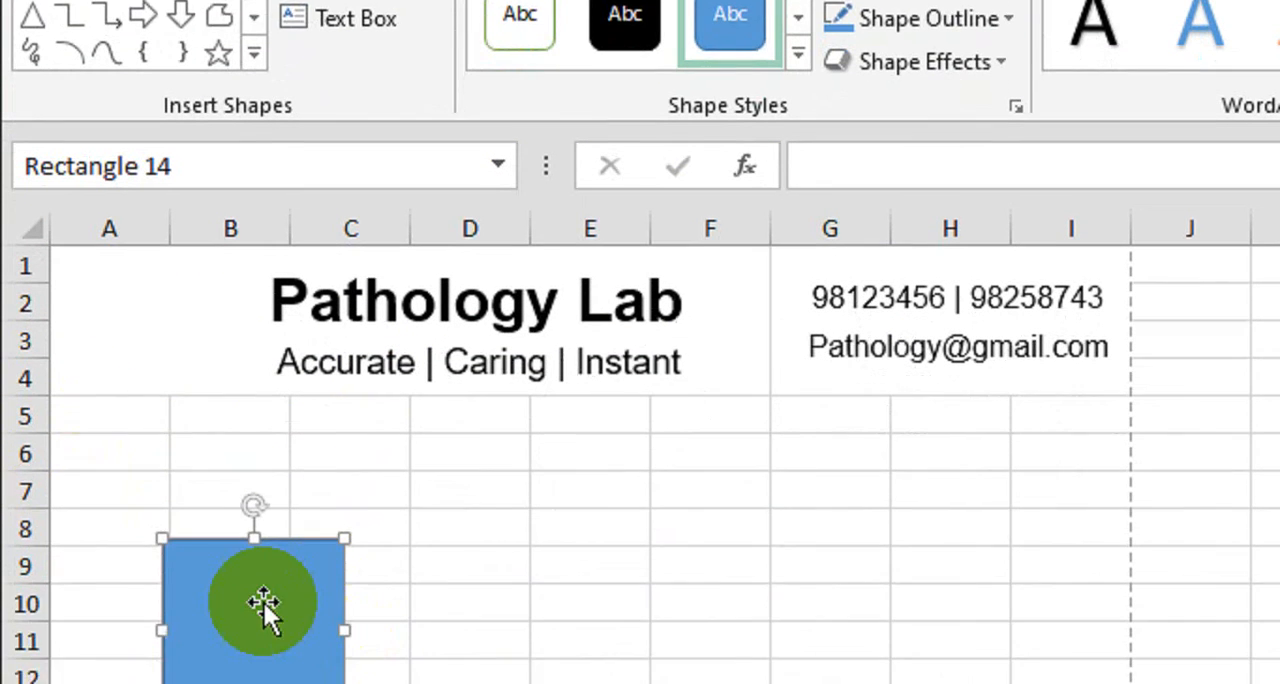
Align the rectangle with the sheet's left edge directly below the header and resize it to span rows 5–6 from column A into column E
{"action": "left_click_drag", "start_coordinate": [263, 605], "coordinate": [145, 458]}
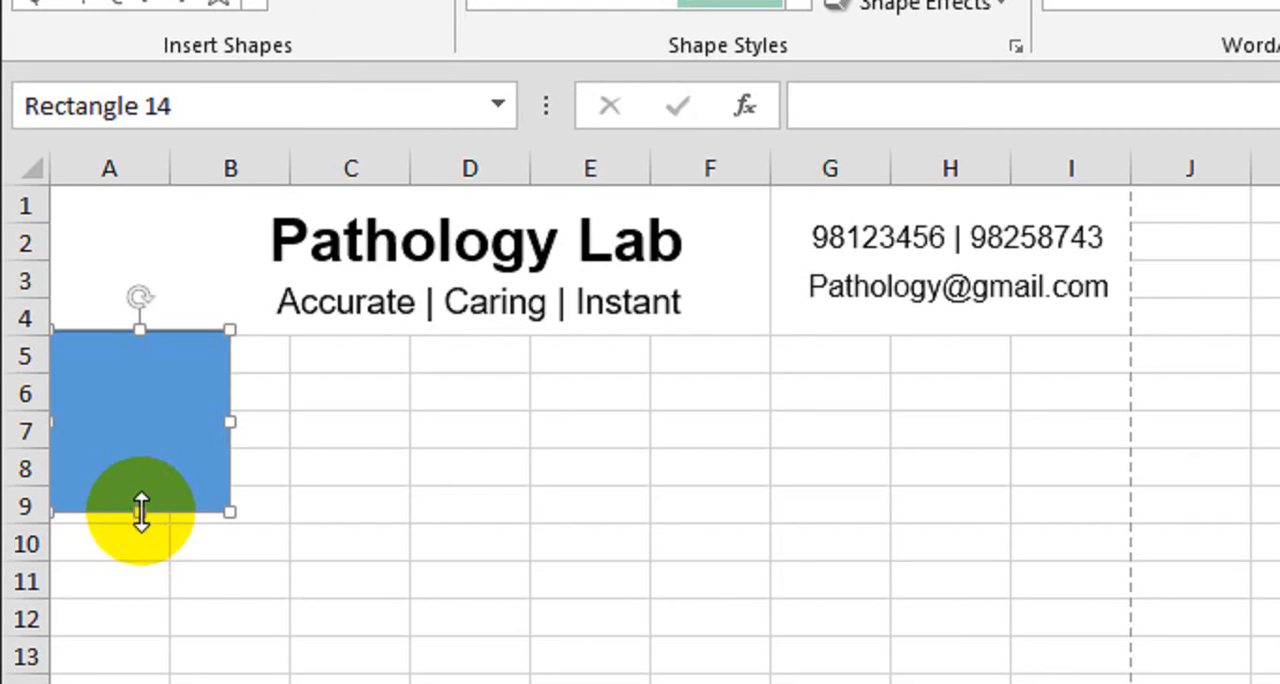
{"action": "left_click_drag", "start_coordinate": [140, 512], "coordinate": [187, 411]}
{"action": "left_click_drag", "start_coordinate": [244, 370], "coordinate": [585, 389]}
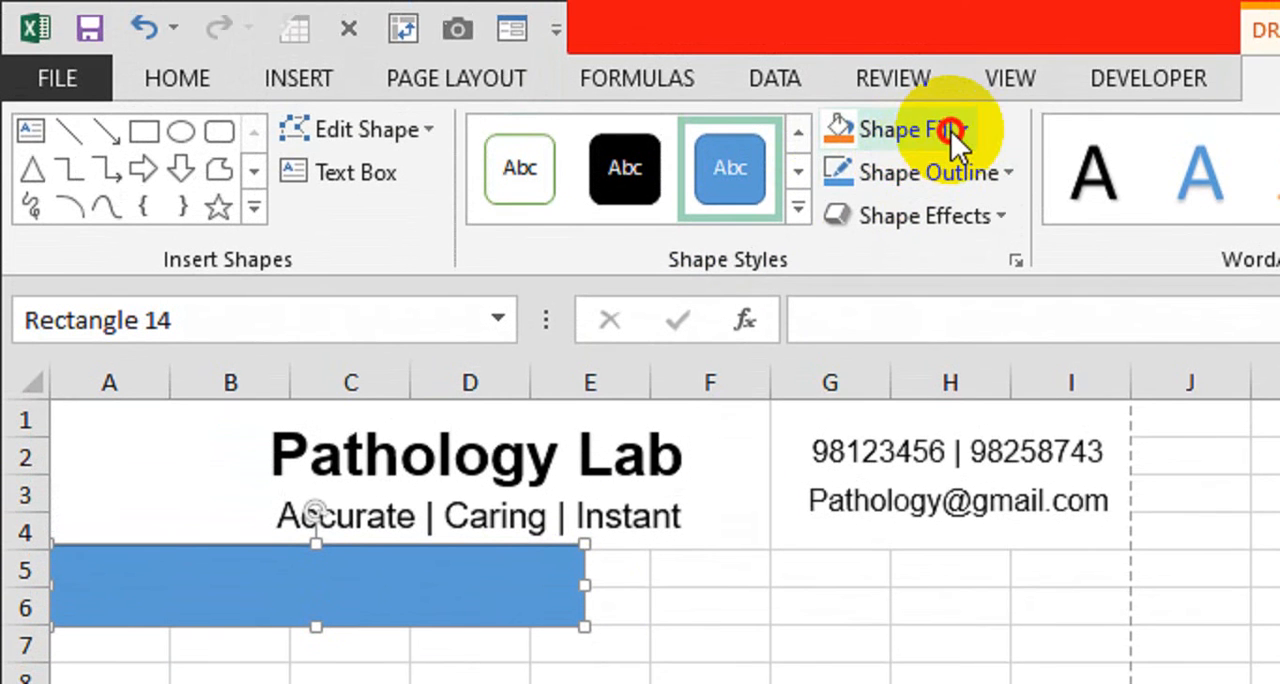
Fill the banner rectangle with the dark blue from the recent colors
{"action": "left_click", "coordinate": [950, 130]}
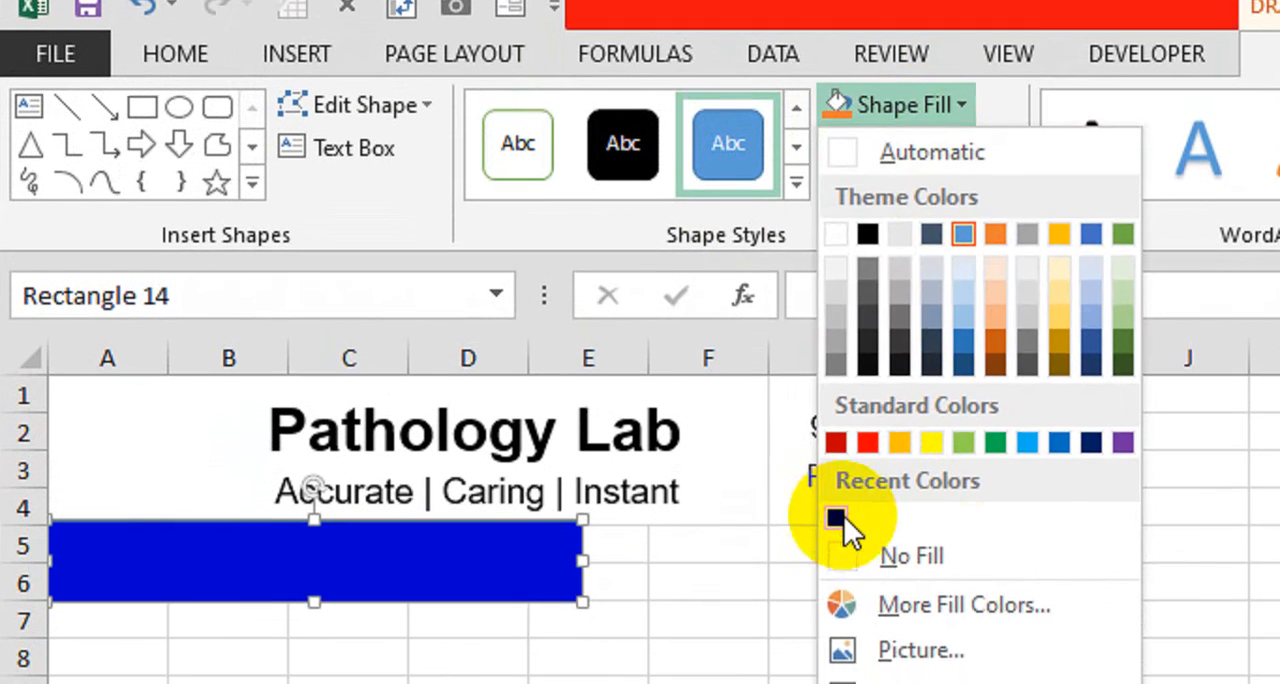
{"action": "left_click", "coordinate": [838, 540]}
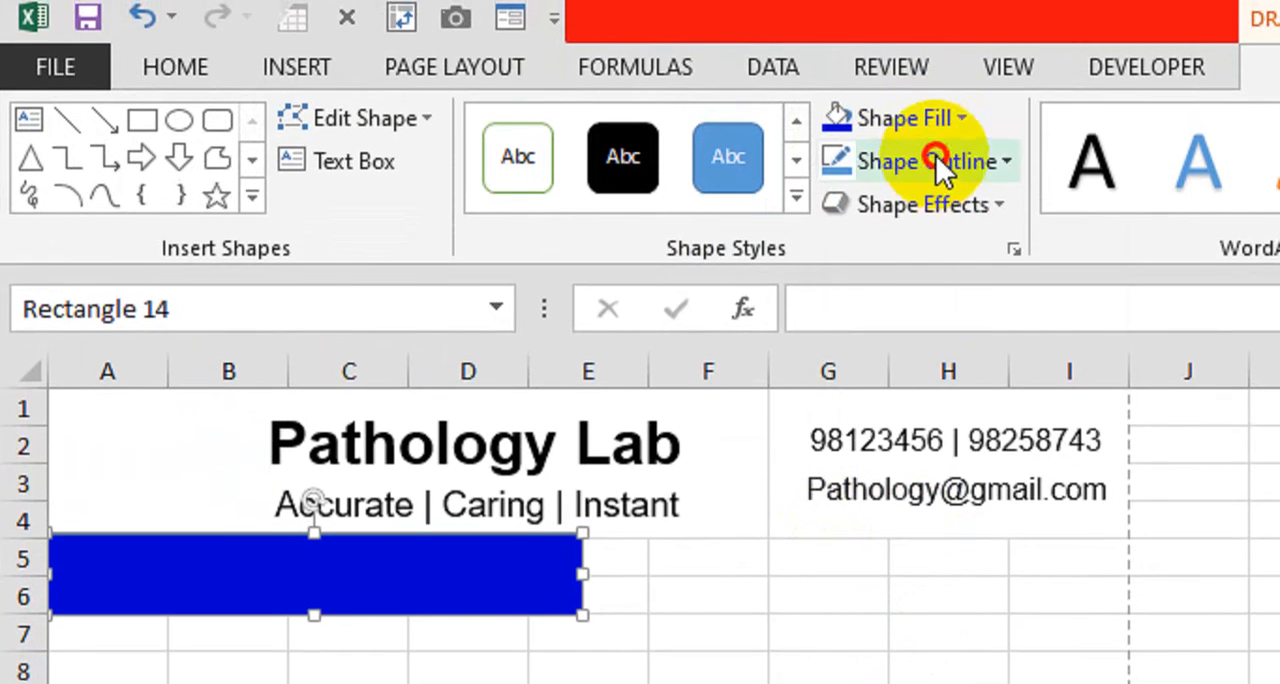
Remove the blue banner rectangle's outline and slant its right end by editing points, moving the upper-right corner outward
{"action": "left_click", "coordinate": [940, 145]}
{"action": "left_click", "coordinate": [918, 595]}
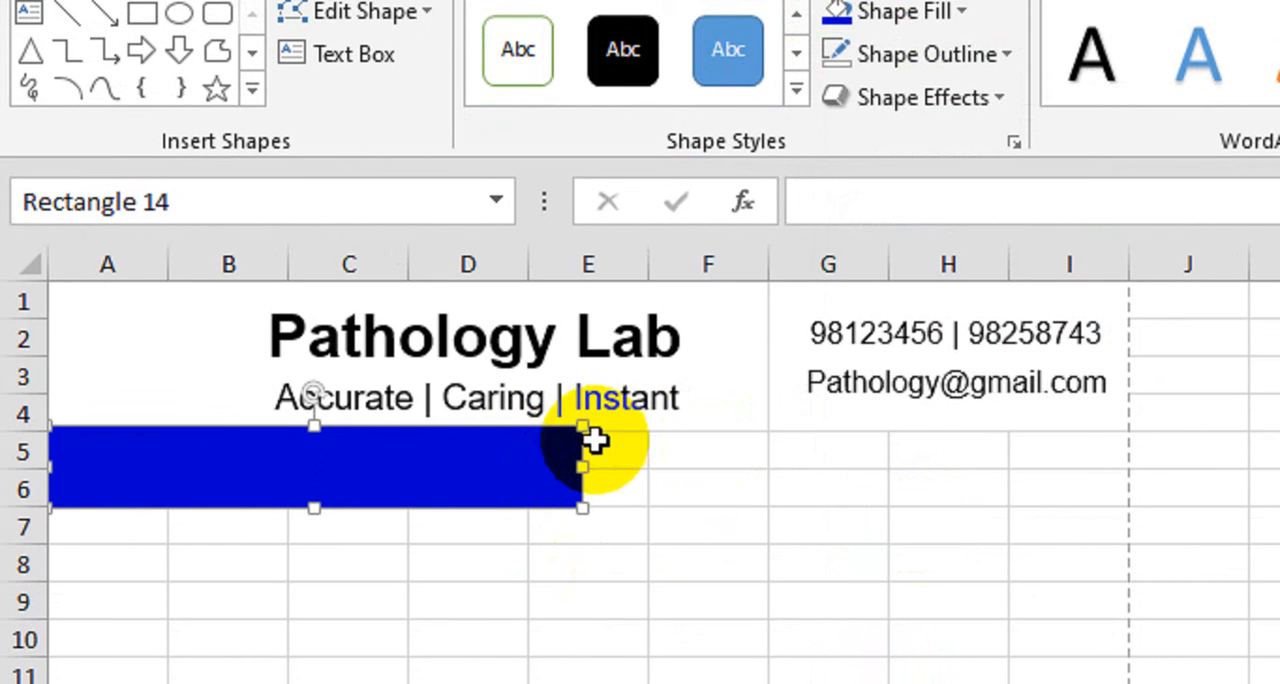
{"action": "right_click", "coordinate": [500, 450]}
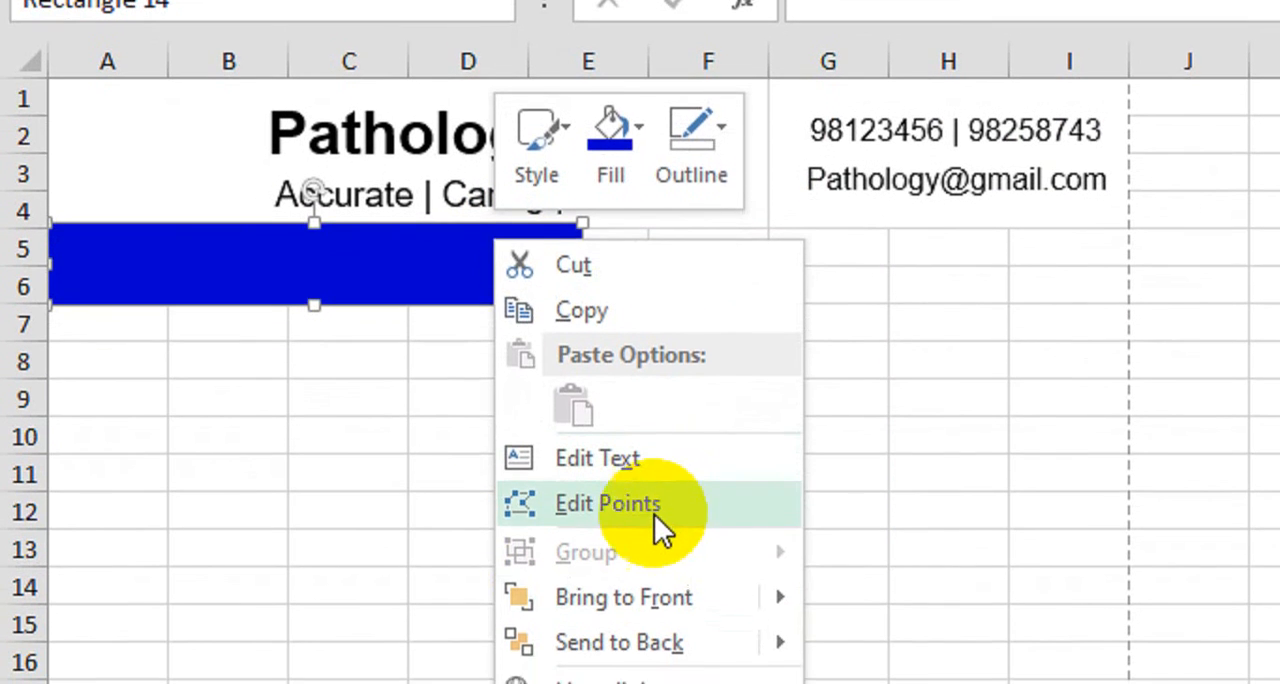
{"action": "left_click", "coordinate": [654, 514]}
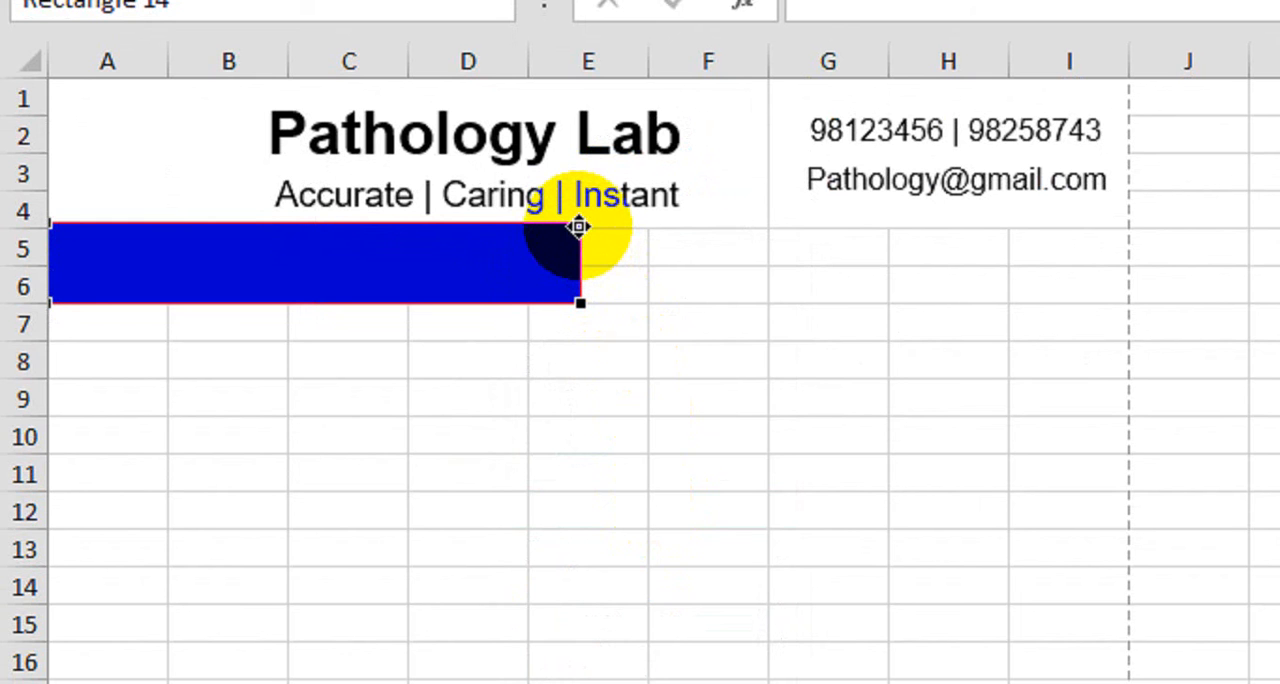
{"action": "left_click_drag", "start_coordinate": [578, 226], "coordinate": [606, 223]}
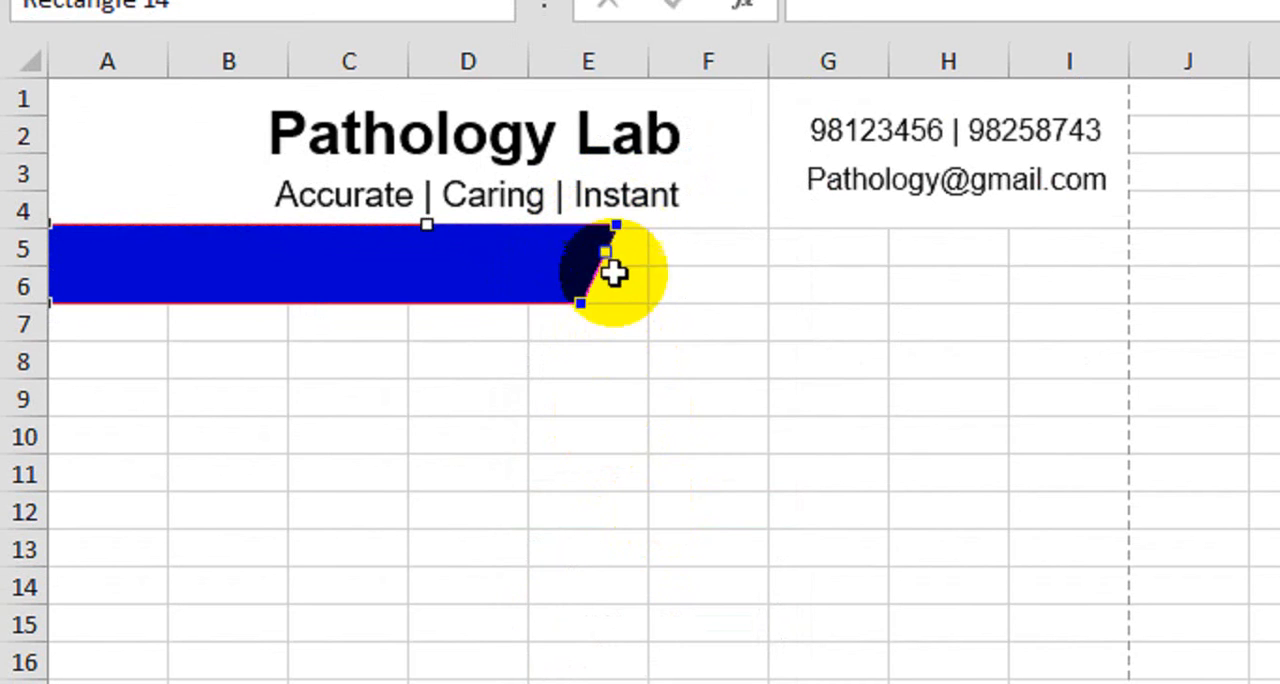
{"action": "left_click", "coordinate": [555, 350]}
{"action": "left_click", "coordinate": [350, 280]}
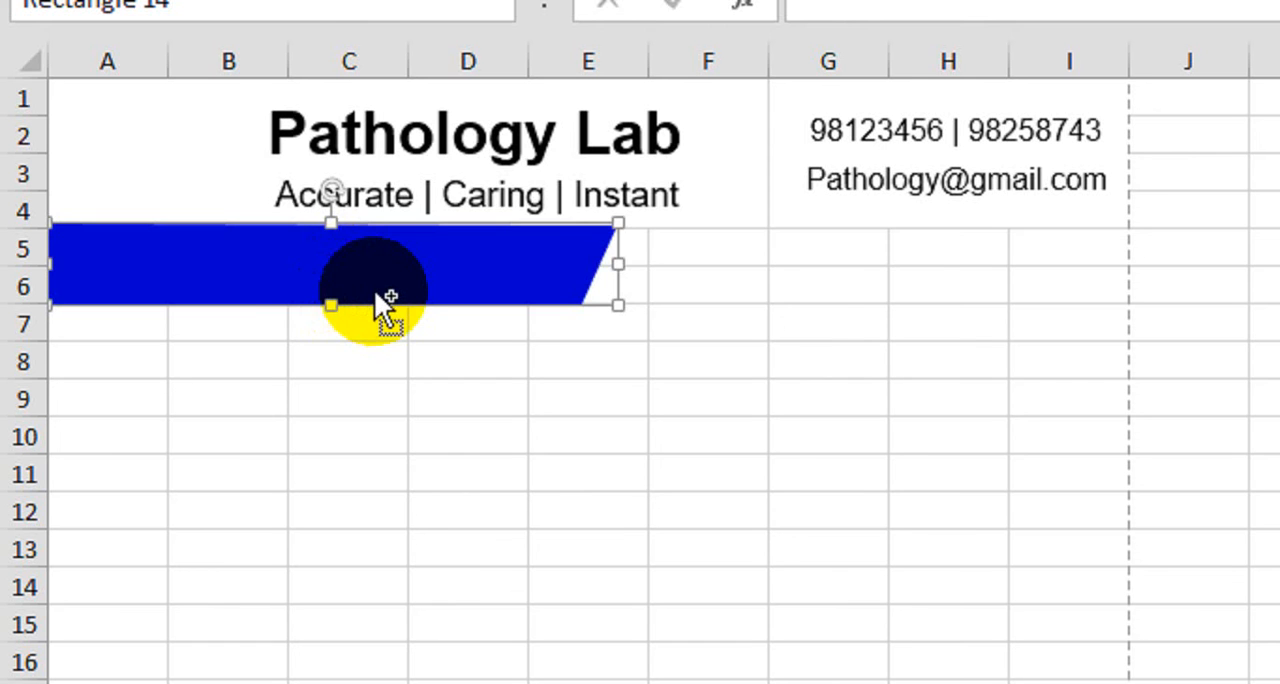
Duplicate the slanted blue shape to its right over columns E to I and flip the copy horizontally and vertically
{"action": "left_click_drag", "start_coordinate": [376, 290], "coordinate": [905, 296]}
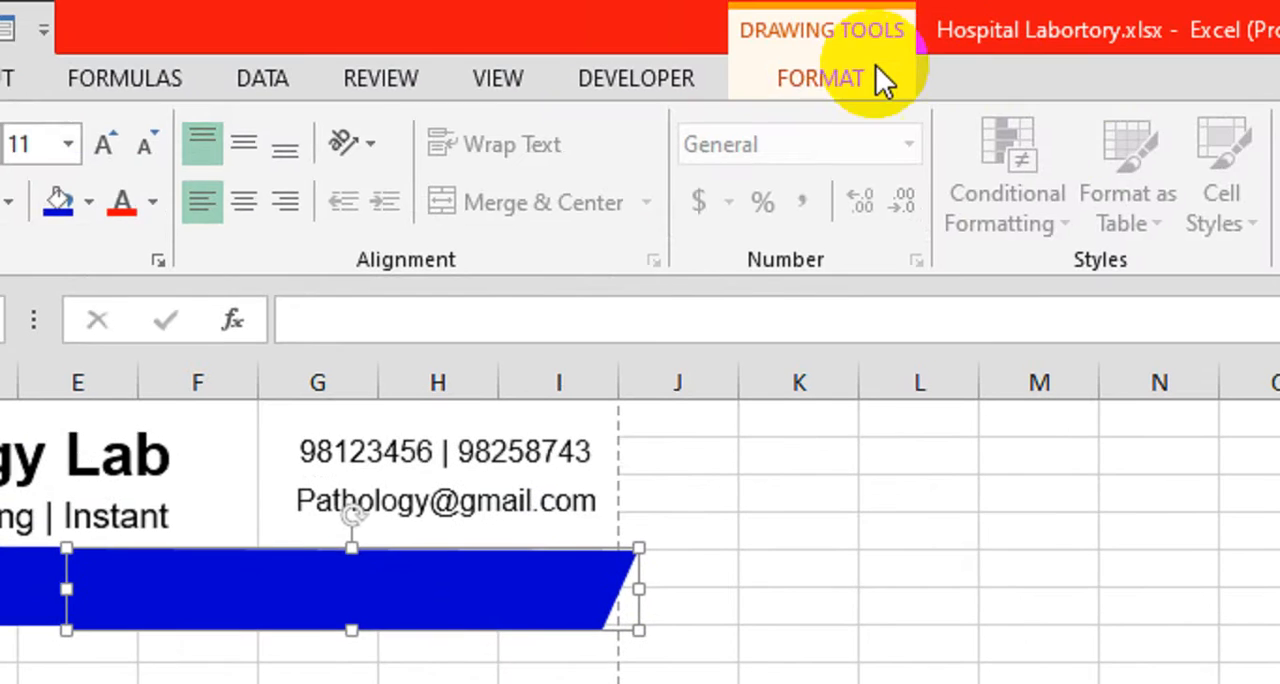
{"action": "left_click", "coordinate": [874, 75]}
{"action": "left_click", "coordinate": [1058, 215]}
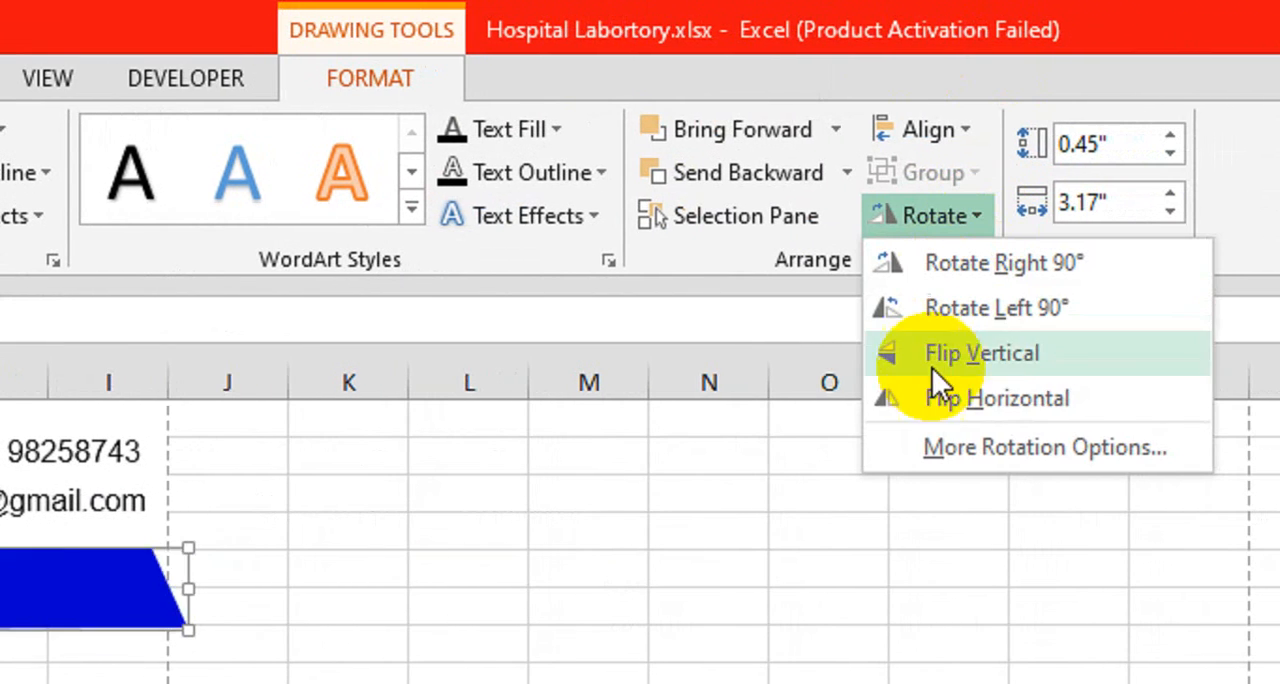
{"action": "left_click", "coordinate": [943, 400]}
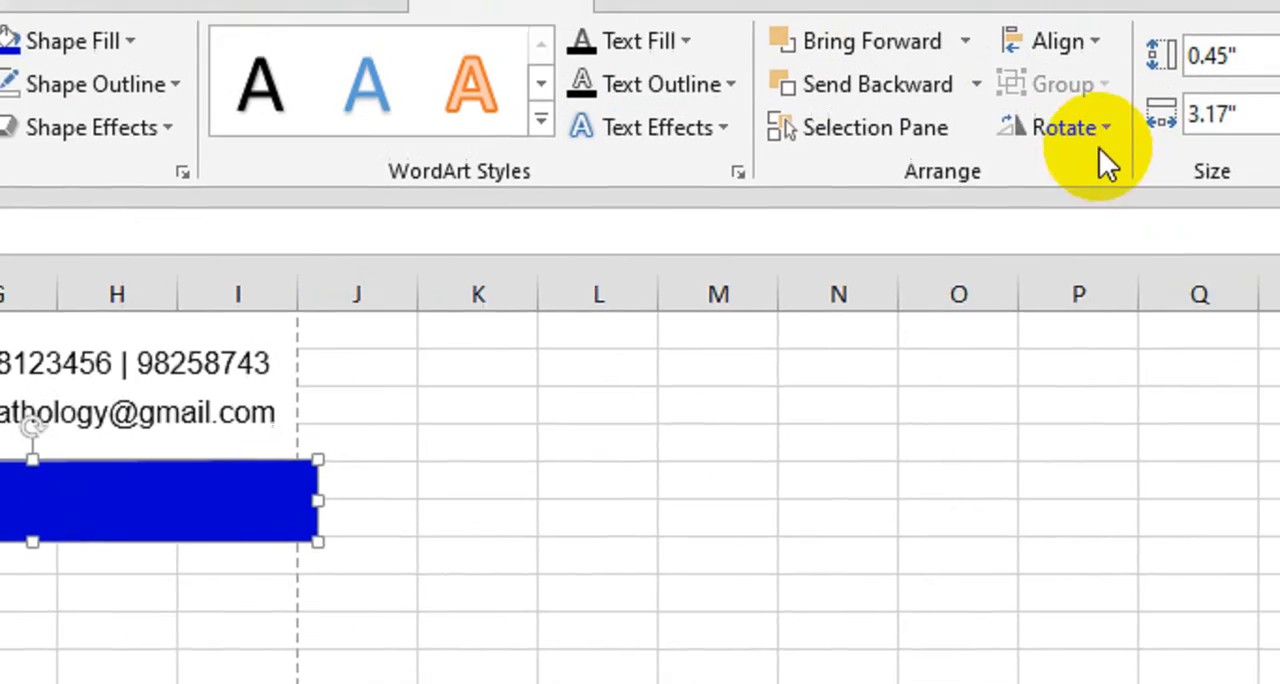
{"action": "left_click", "coordinate": [1097, 135]}
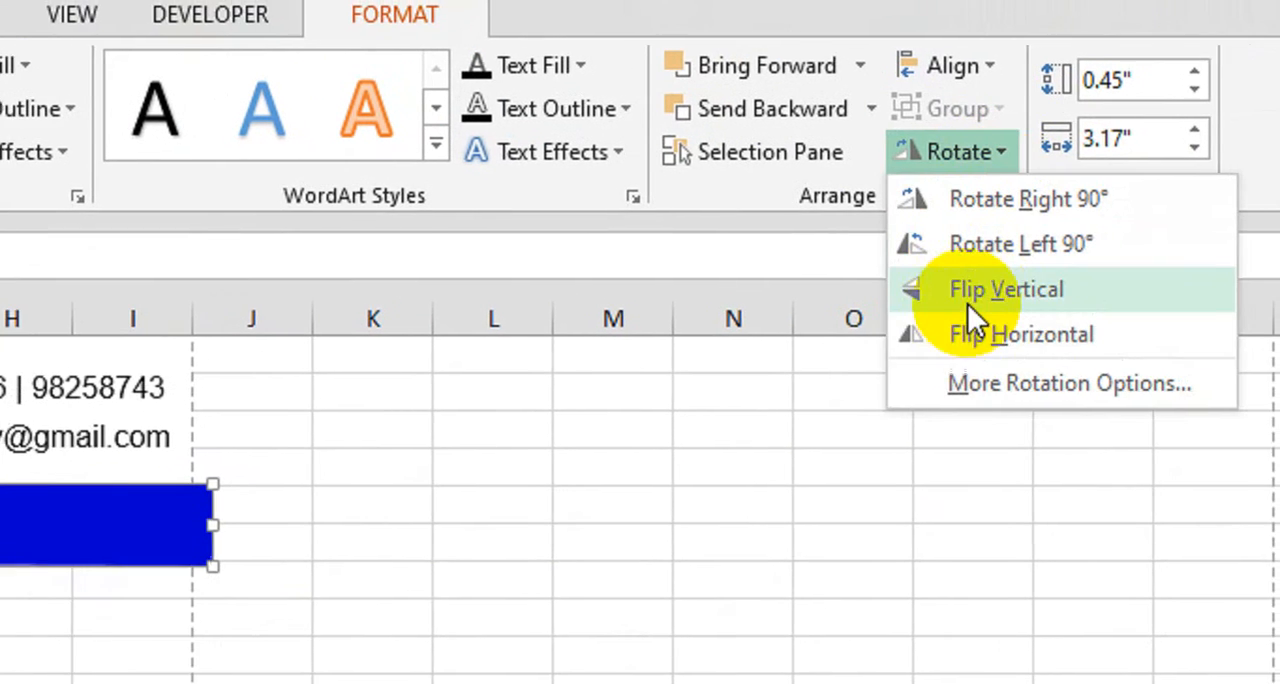
{"action": "left_click", "coordinate": [1063, 287]}
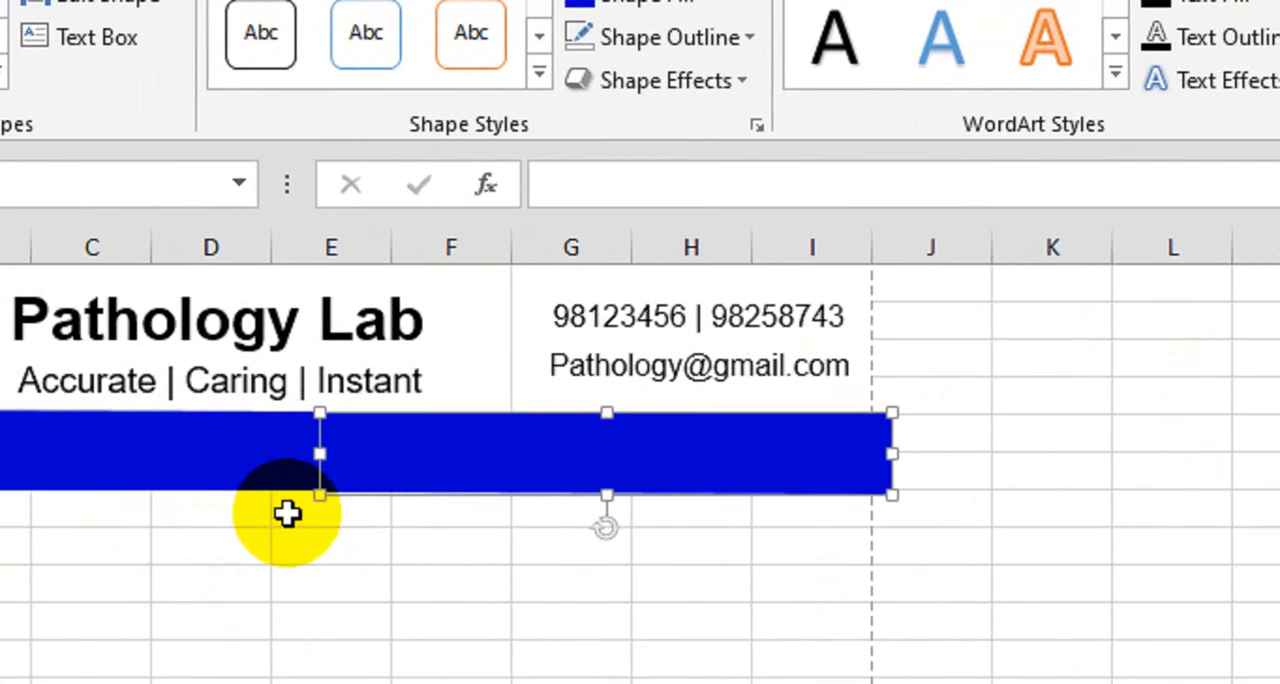
Position the copied shape with a thin diagonal gap beside the original and resize it to end at column I's page-break line
{"action": "left_click_drag", "start_coordinate": [443, 454], "coordinate": [460, 454]}
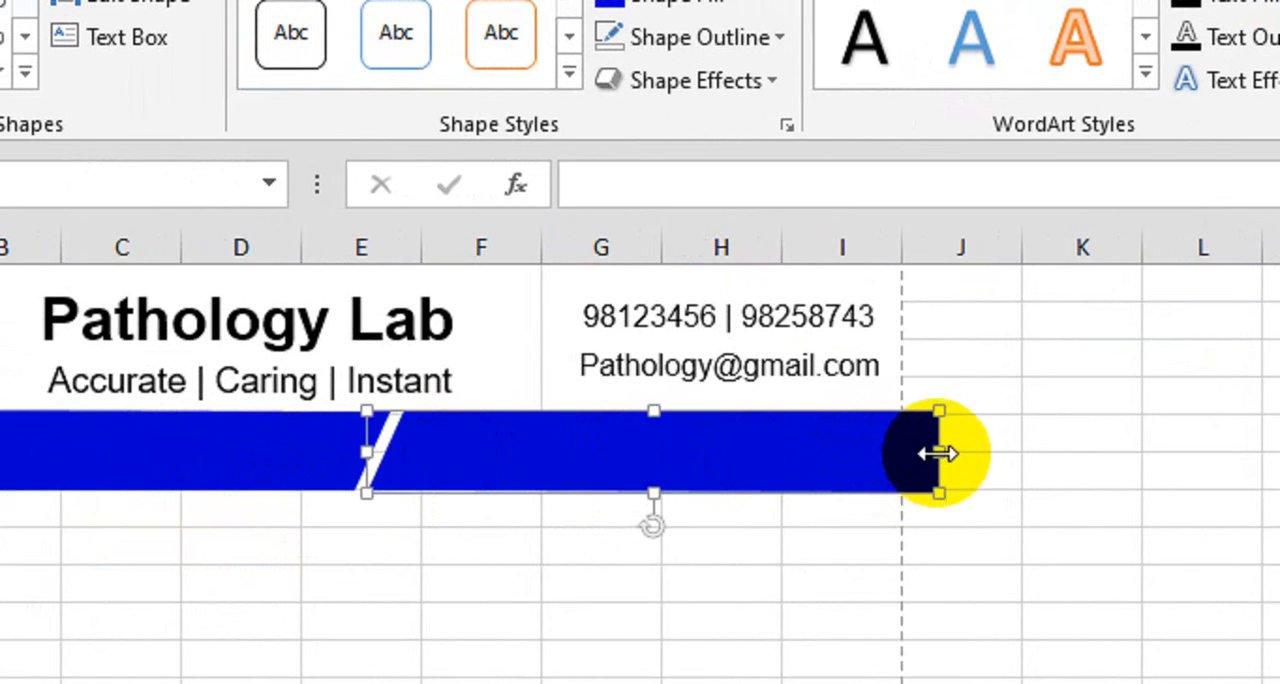
{"action": "left_click_drag", "start_coordinate": [938, 453], "coordinate": [902, 453]}
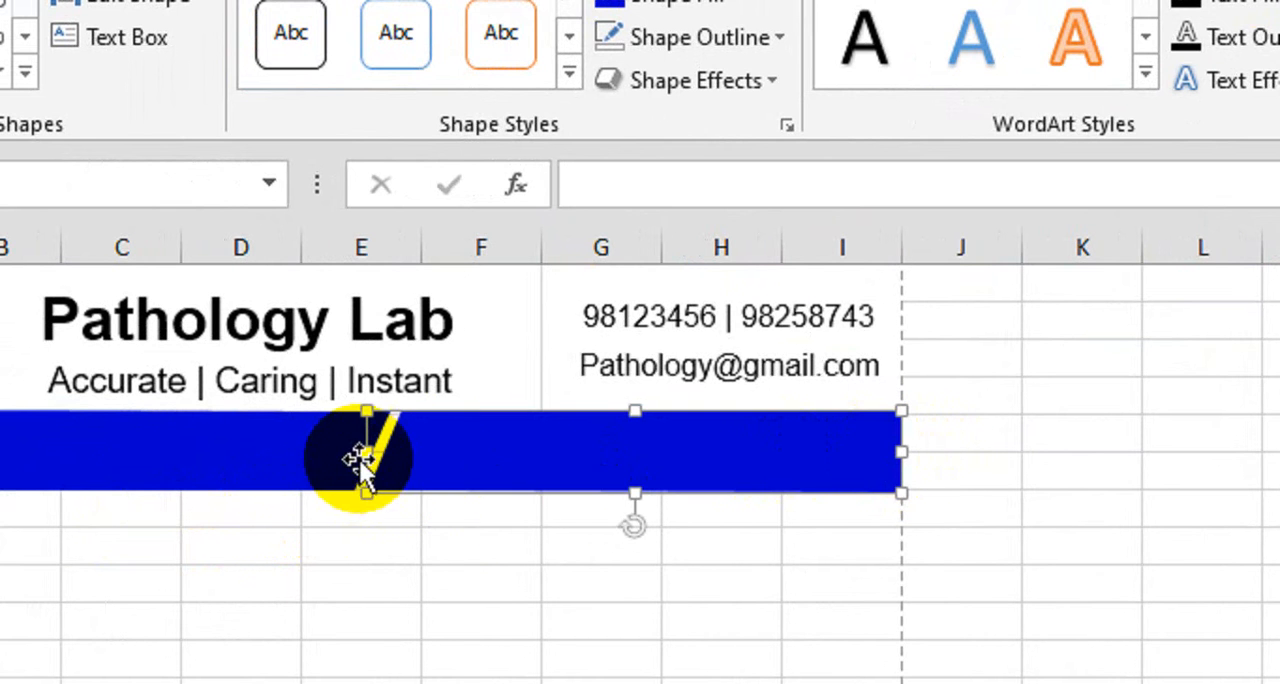
{"action": "left_click_drag", "start_coordinate": [366, 456], "coordinate": [372, 456]}
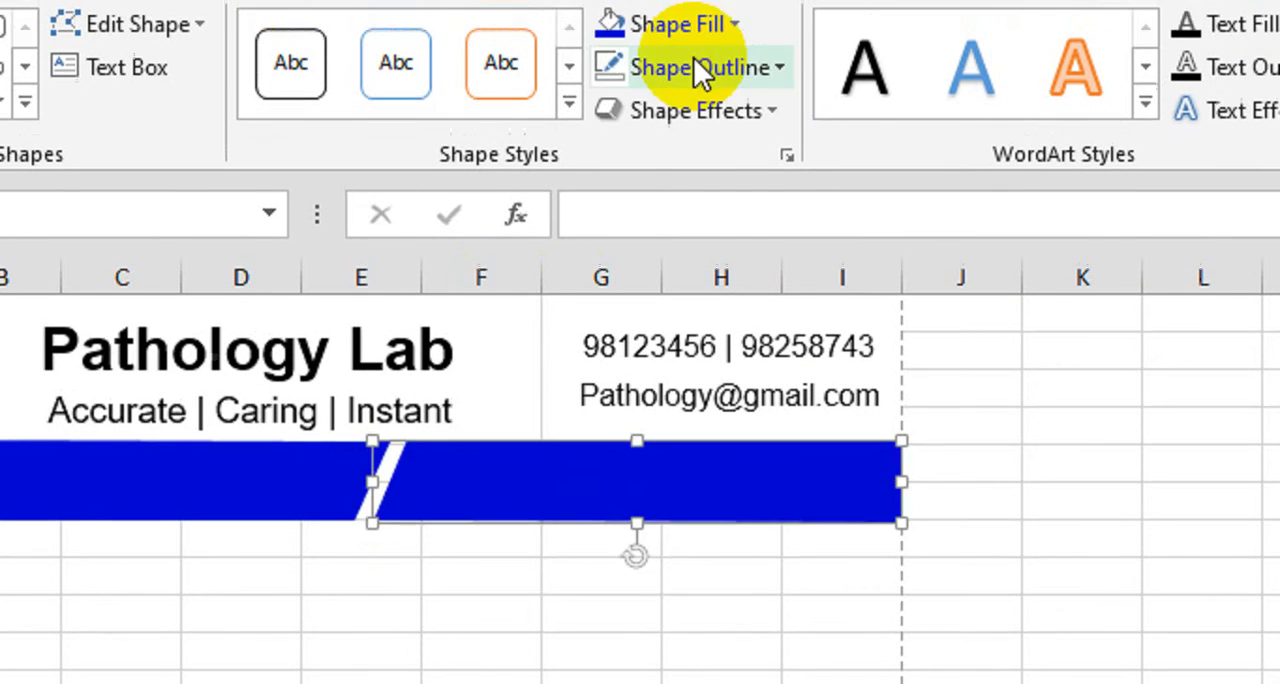
Fill the right banner shape with the dark black-grey shade from the theme colors
{"action": "left_click", "coordinate": [720, 129]}
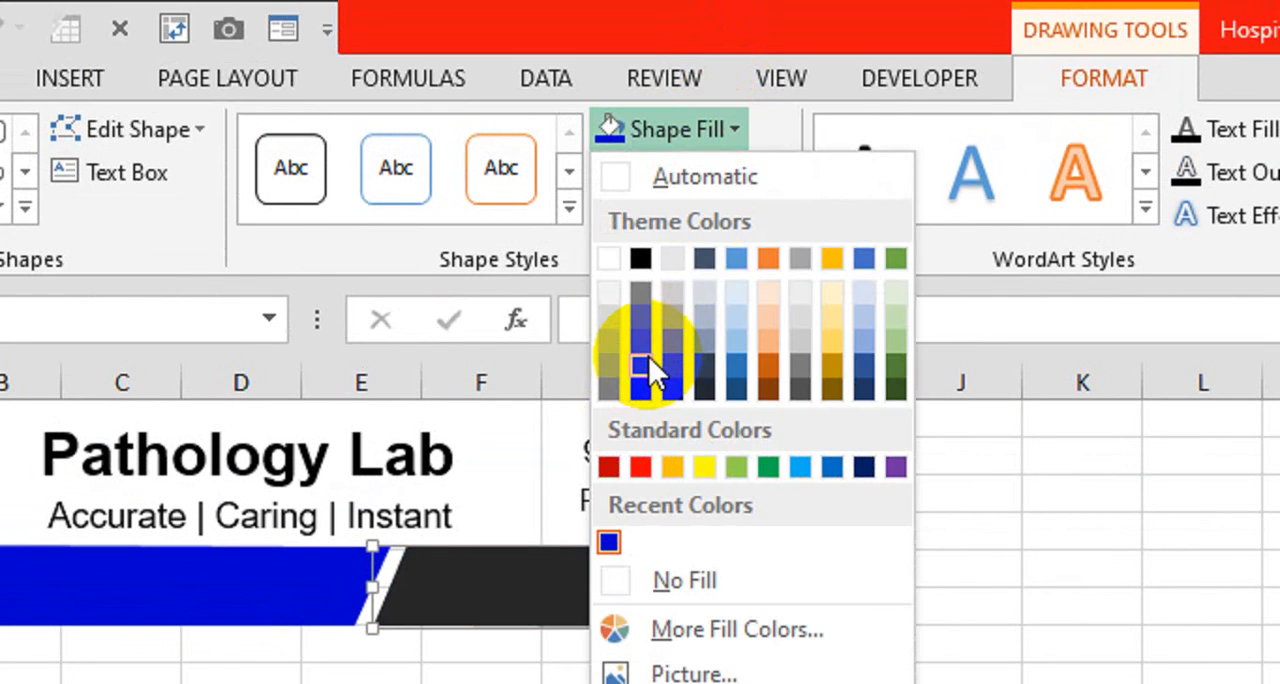
{"action": "left_click", "coordinate": [648, 355]}
{"action": "left_click", "coordinate": [380, 683]}
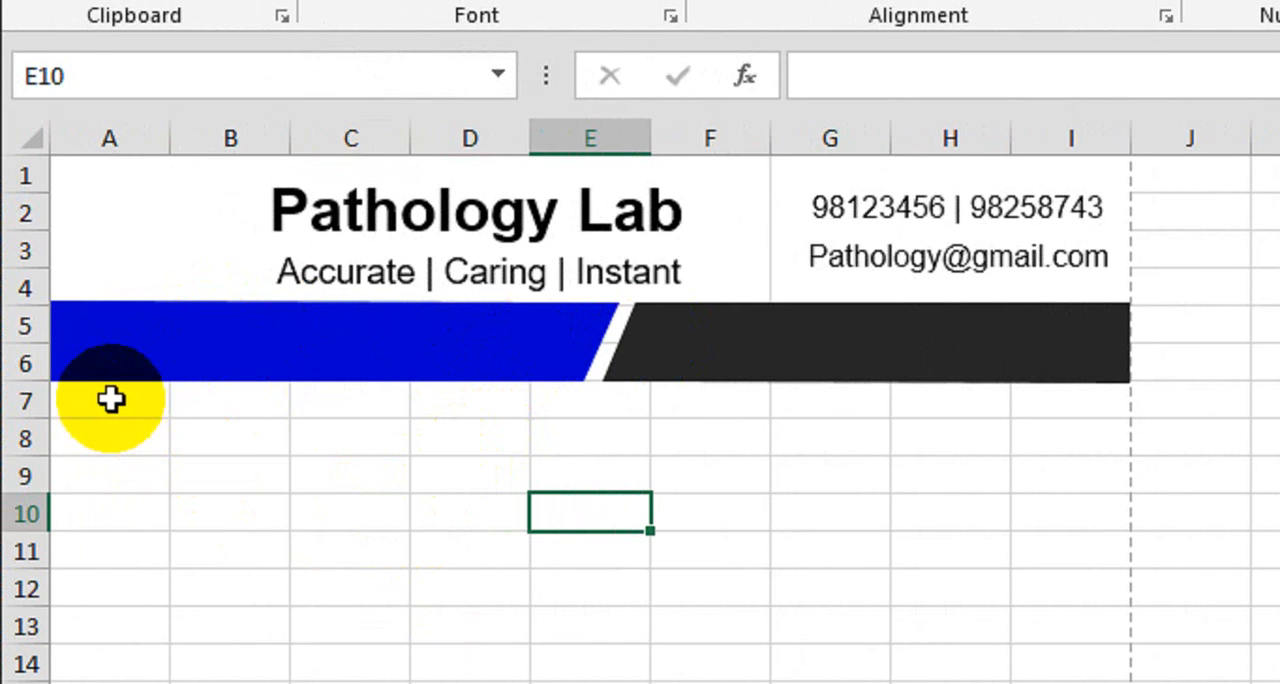
Merge columns A to C across in each of rows 7 to 10 below the banner
{"action": "left_click_drag", "start_coordinate": [111, 397], "coordinate": [358, 408]}
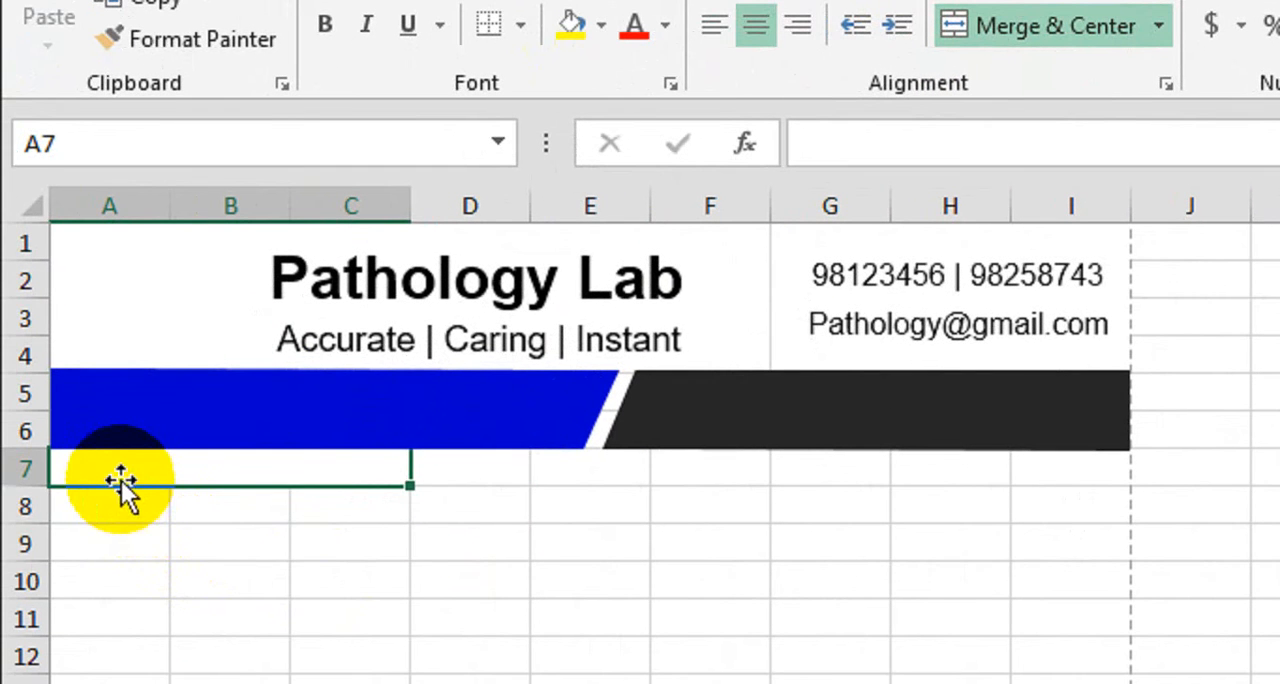
{"action": "left_click_drag", "start_coordinate": [131, 472], "coordinate": [148, 577]}
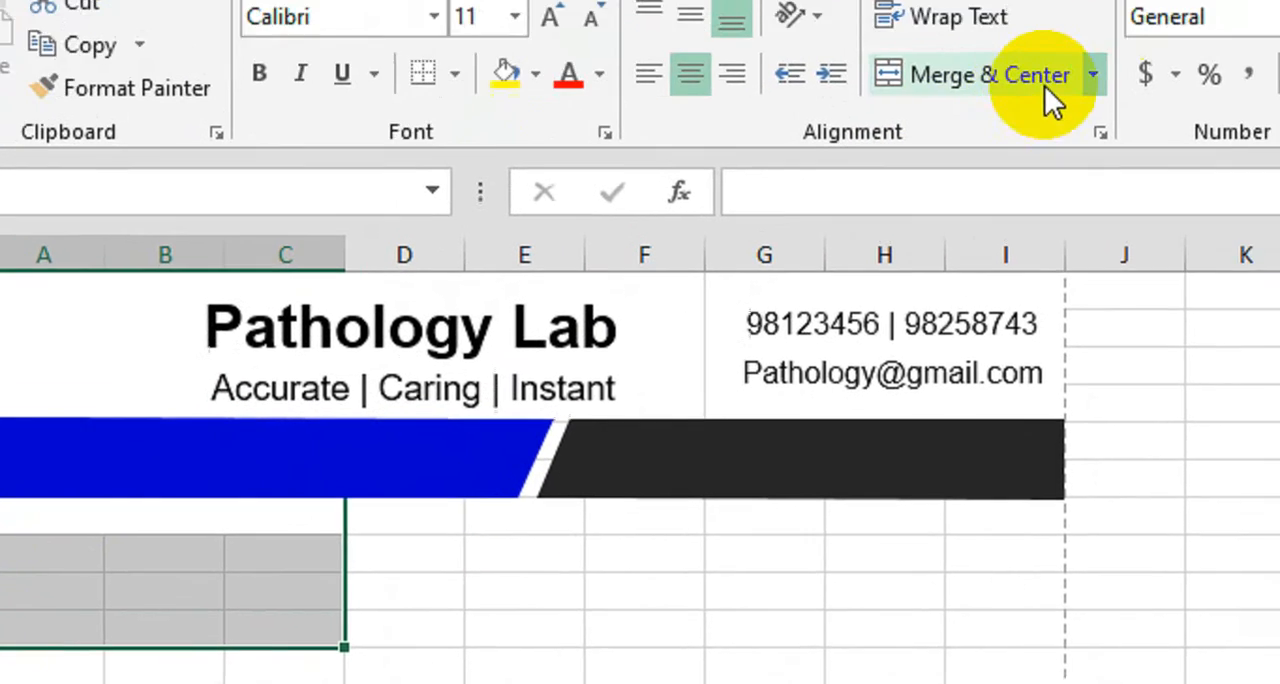
{"action": "left_click", "coordinate": [1093, 75]}
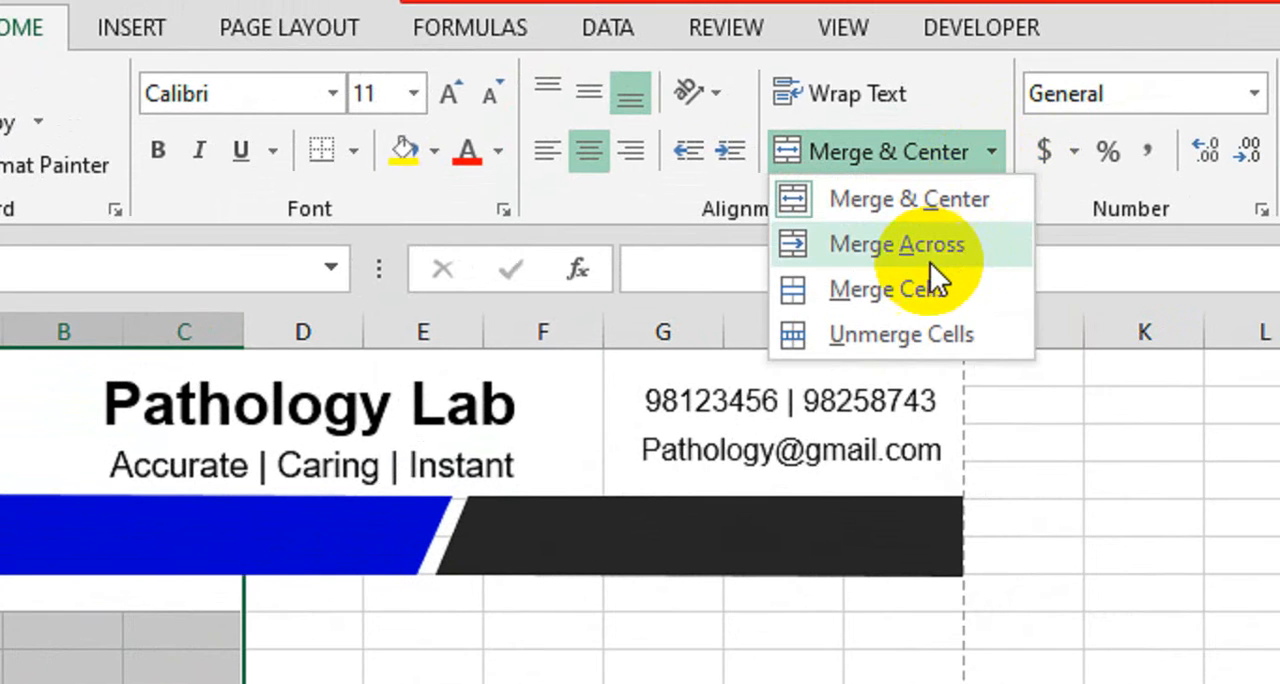
{"action": "left_click", "coordinate": [943, 258]}
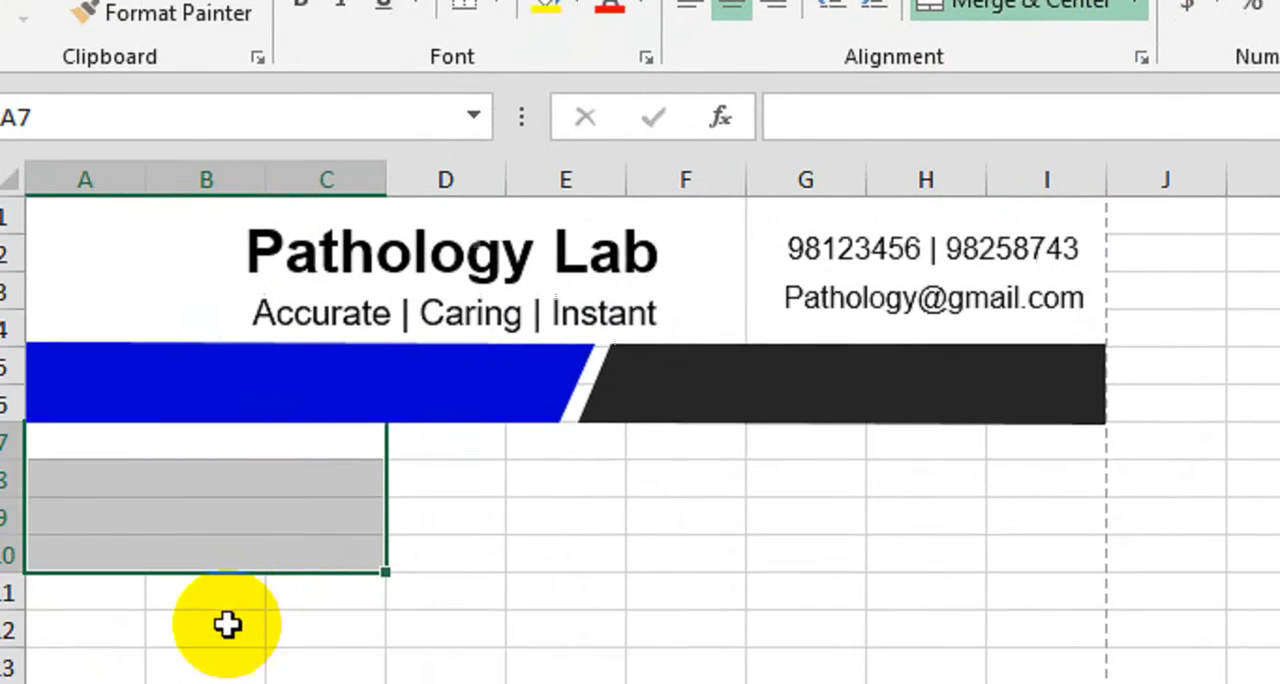
{"action": "left_click", "coordinate": [70, 683]}
Enter "Patient Name", "Age: 25", "Sex: Male" and a PID entry with the patient's ID number in rows 7 to 10
{"action": "left_click", "coordinate": [228, 408]}
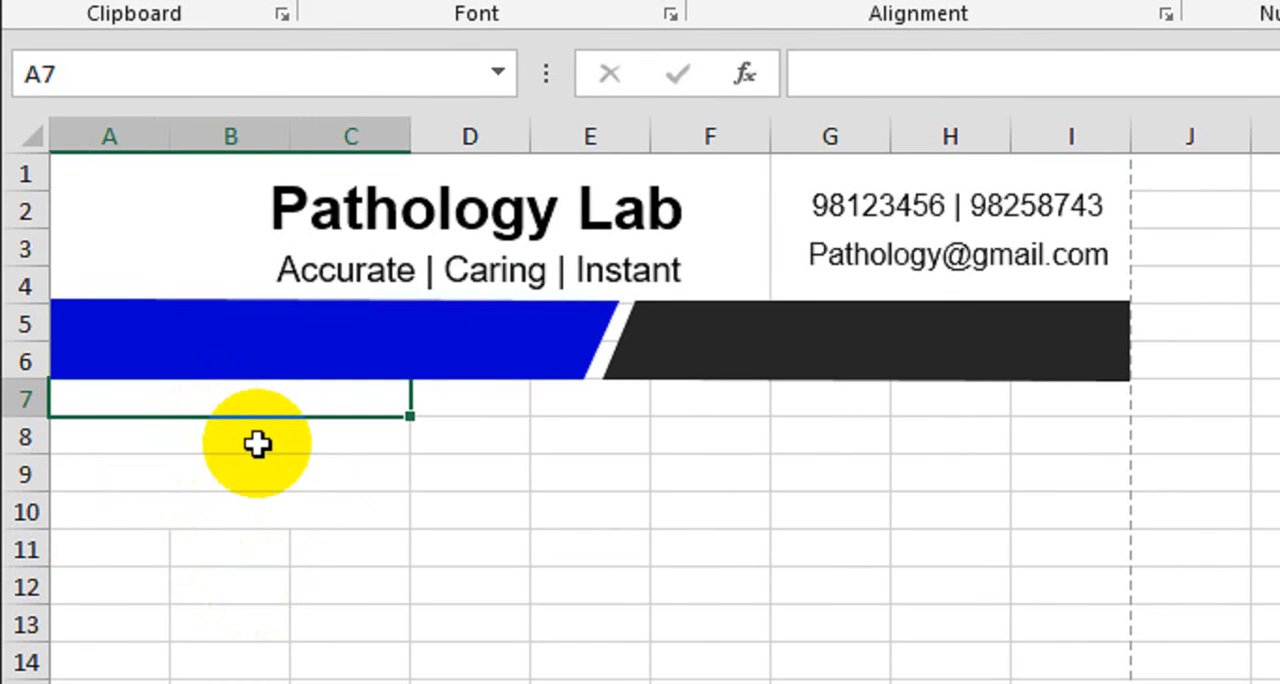
{"action": "type", "text": "Pa"}
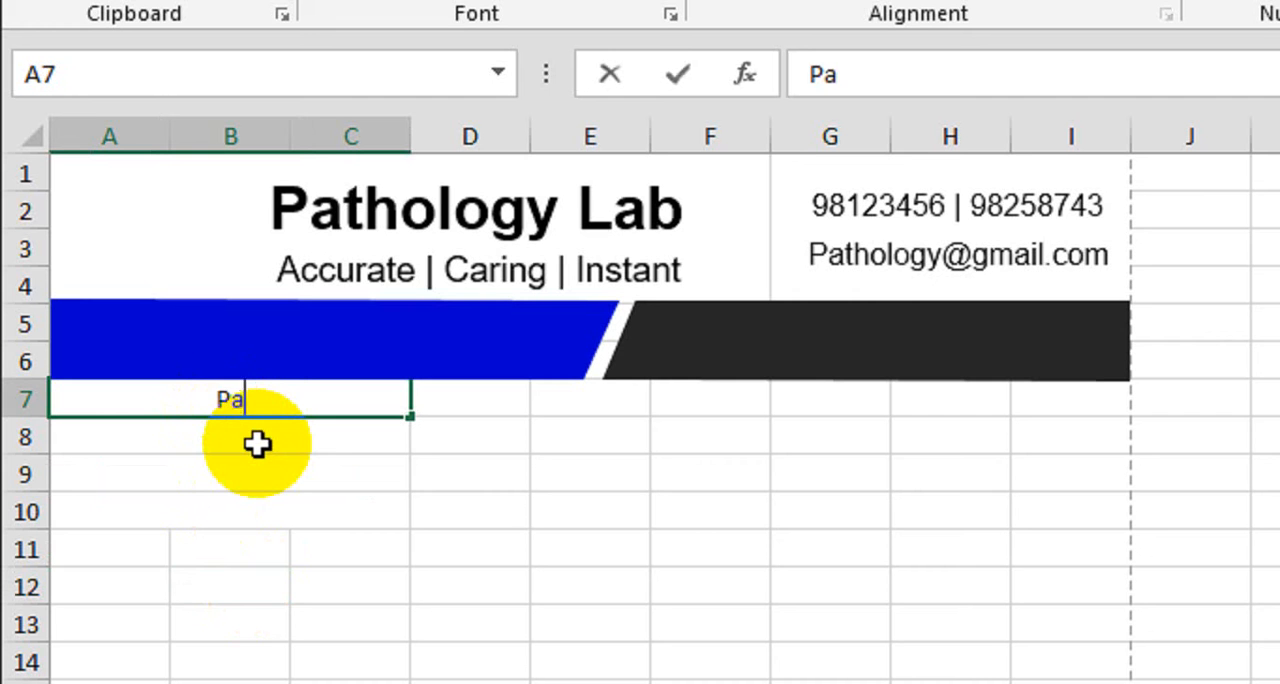
{"action": "type", "text": "tient Name"}
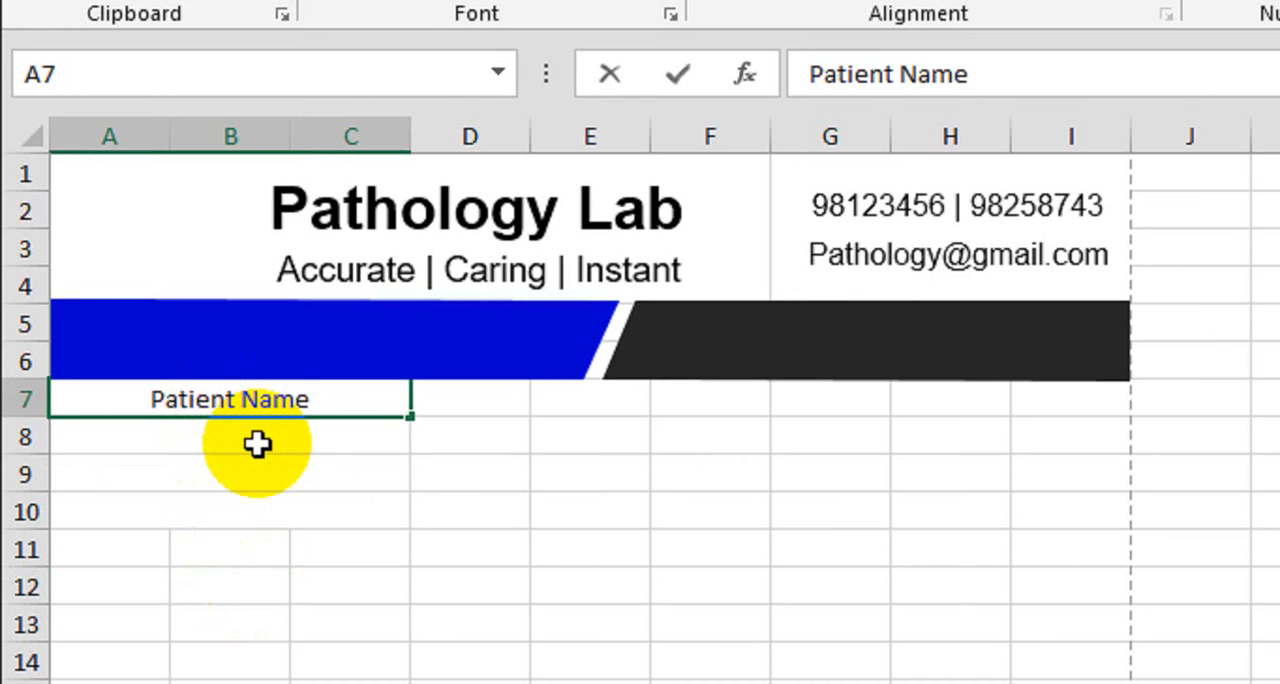
{"action": "key", "text": "Return"}
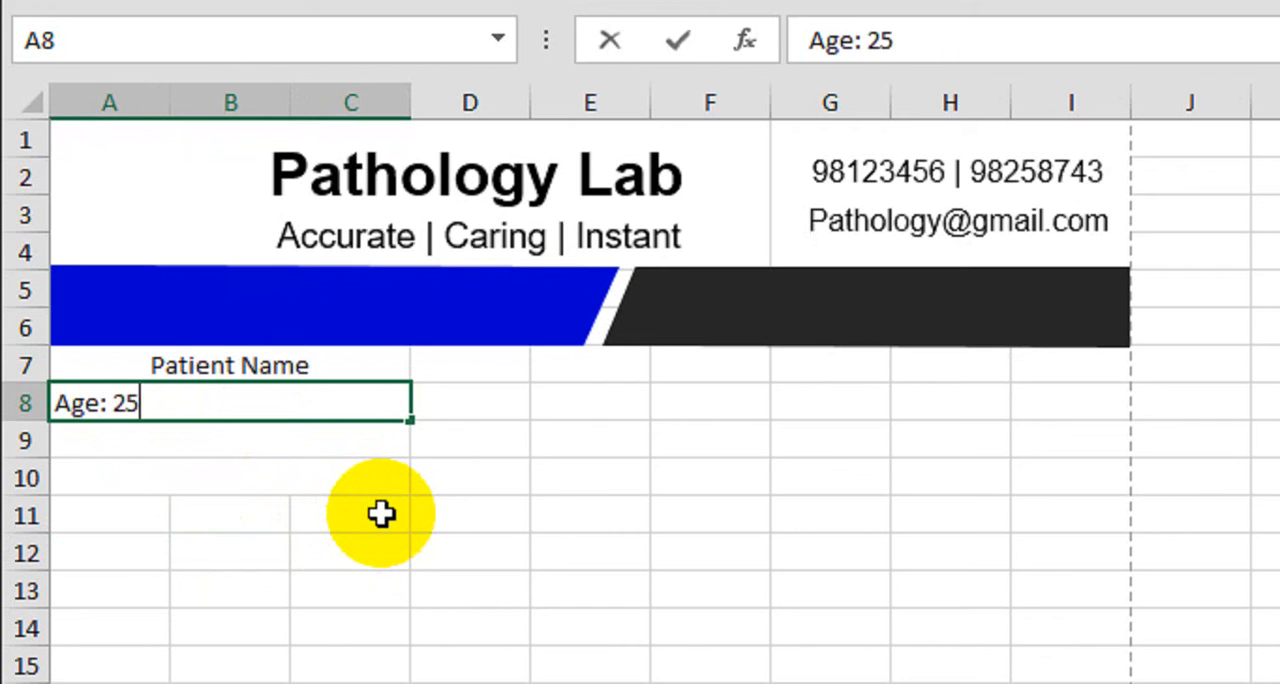
{"action": "key", "text": "Return"}
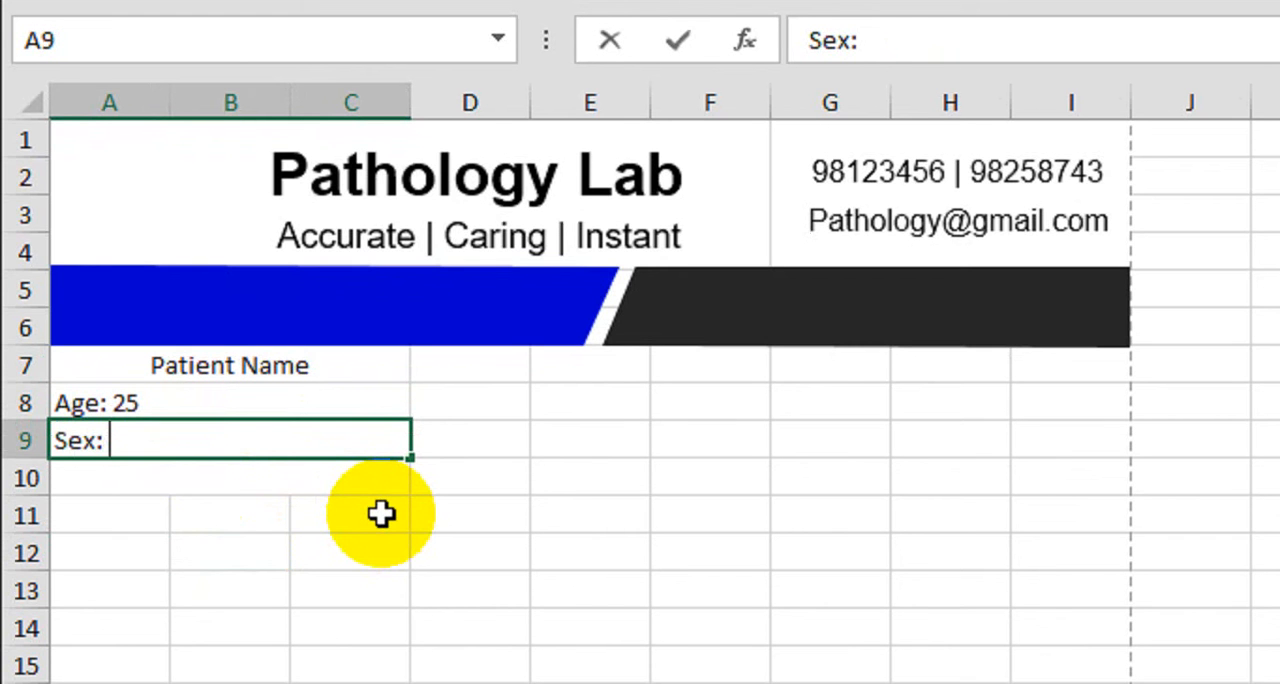
{"action": "key", "text": "Return"}
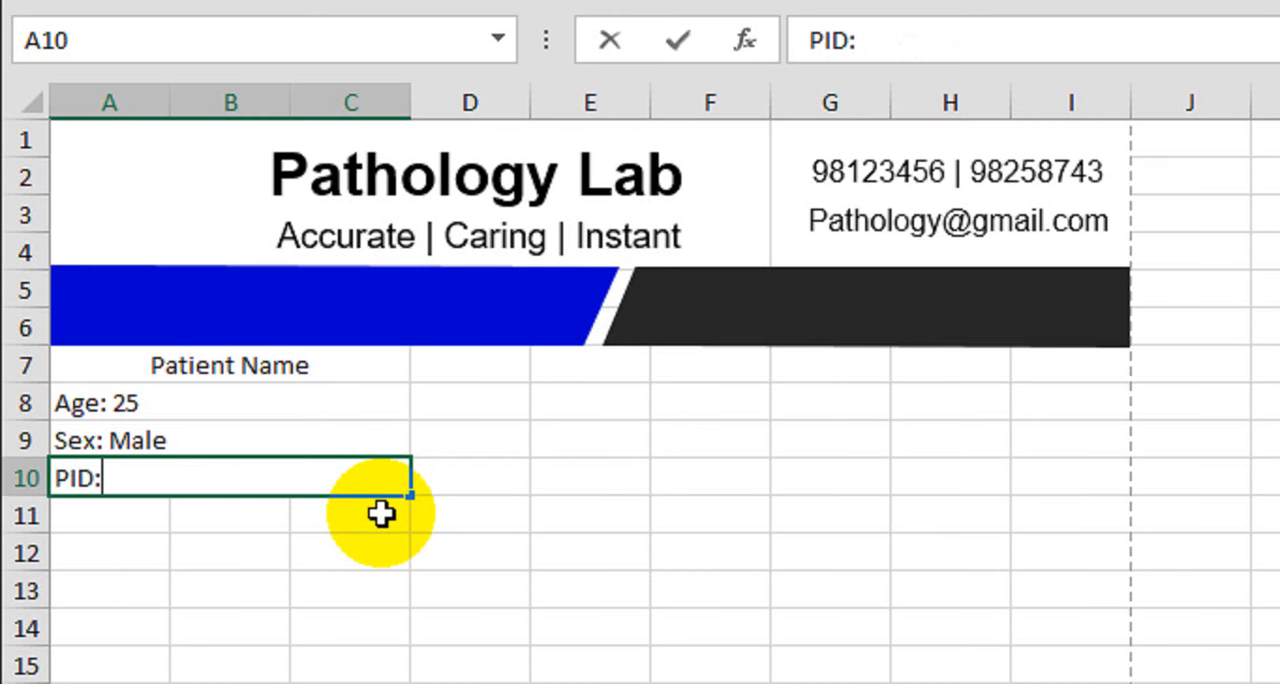
{"action": "type", "text": "PID: 444"}
{"action": "key", "text": "Return"}
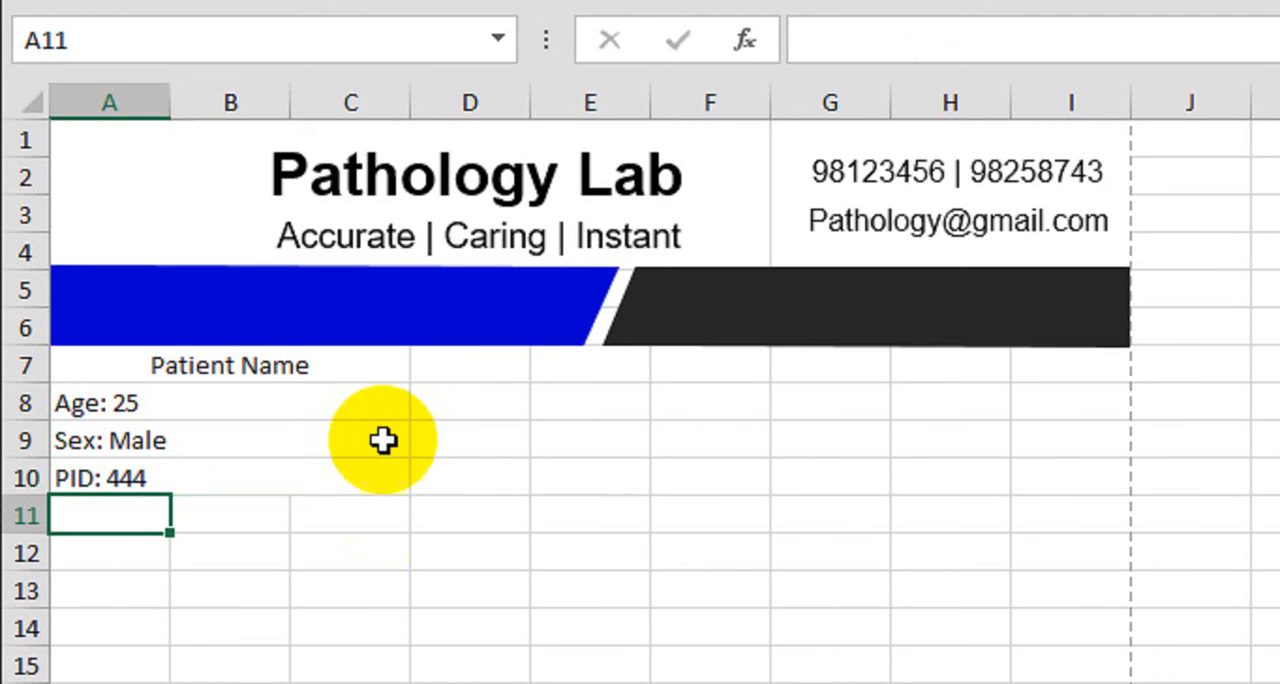
Center the patient details in A7:C10 both vertically and horizontally
{"action": "left_click_drag", "start_coordinate": [314, 363], "coordinate": [284, 470]}
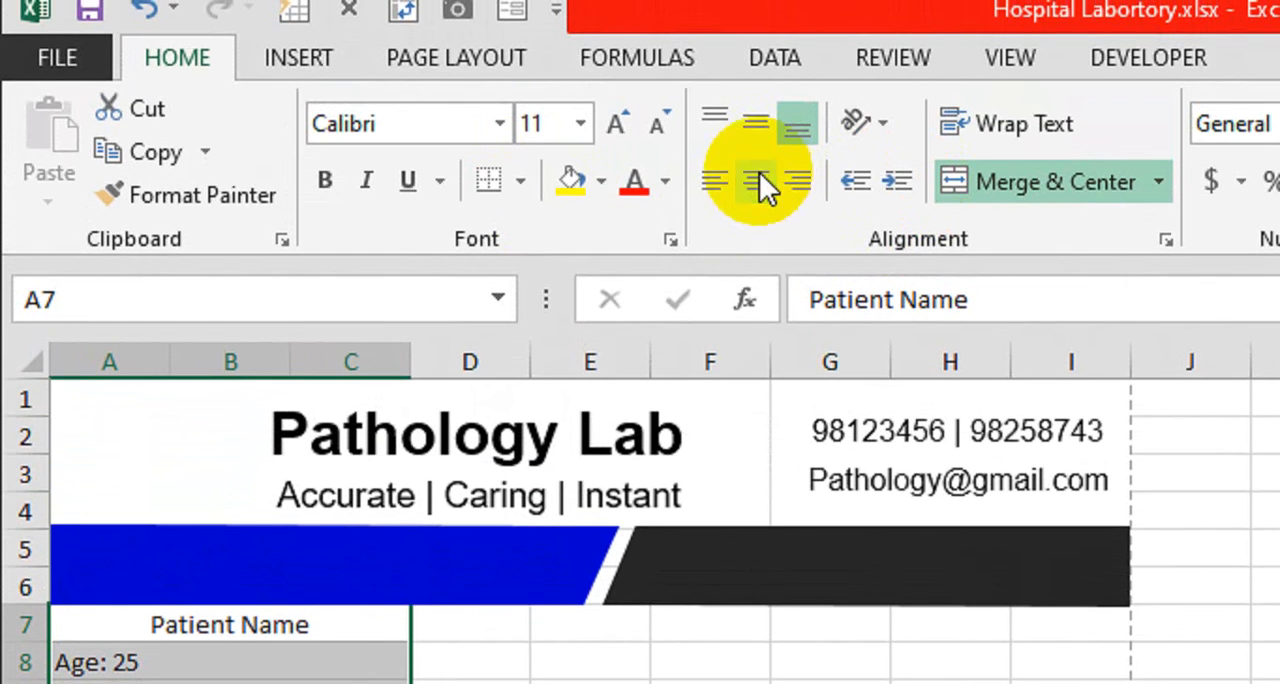
{"action": "left_click", "coordinate": [757, 143]}
{"action": "left_click", "coordinate": [752, 182]}
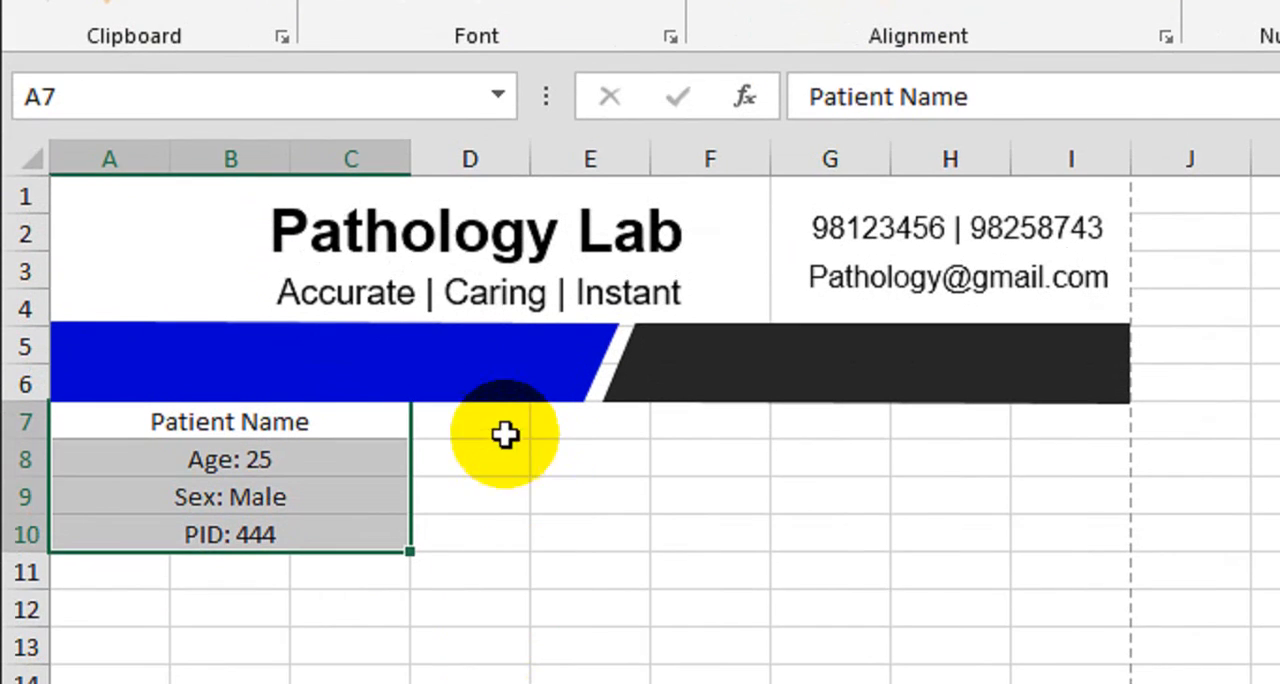
Merge D7:E10 into one cell and insert the picture "pngimg.com - qr_code_PNG17.png" from file
{"action": "left_click_drag", "start_coordinate": [506, 431], "coordinate": [610, 517]}
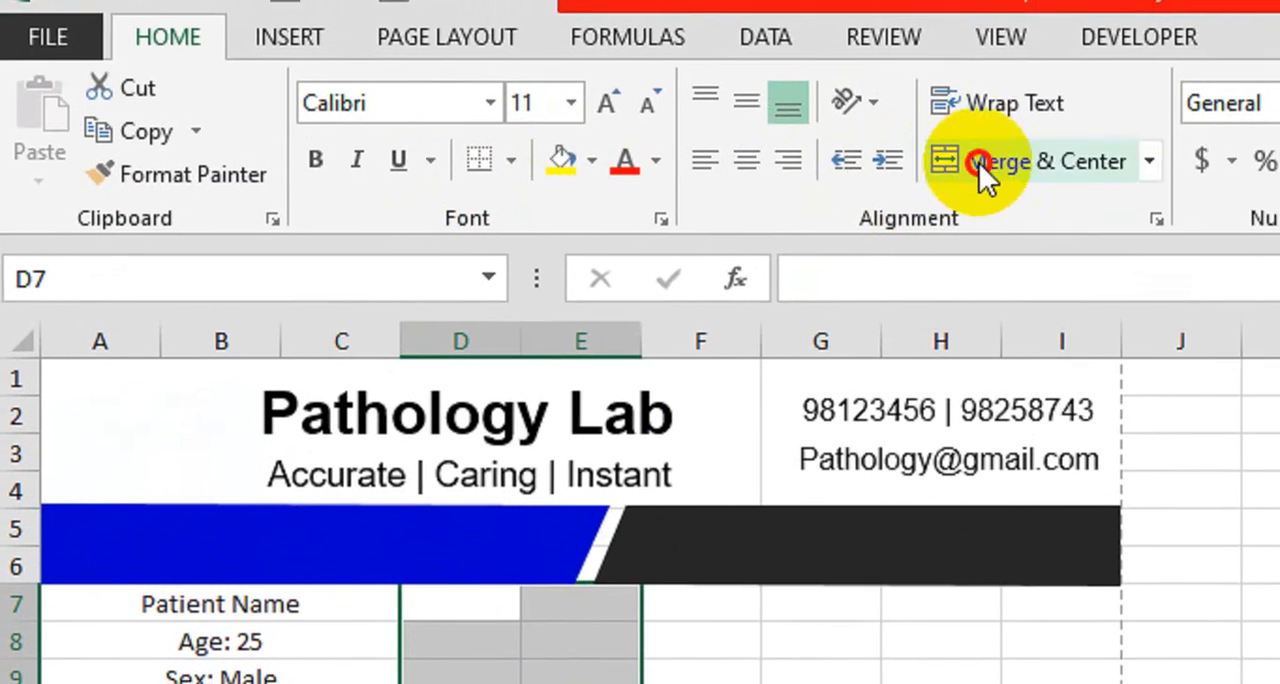
{"action": "left_click", "coordinate": [979, 163]}
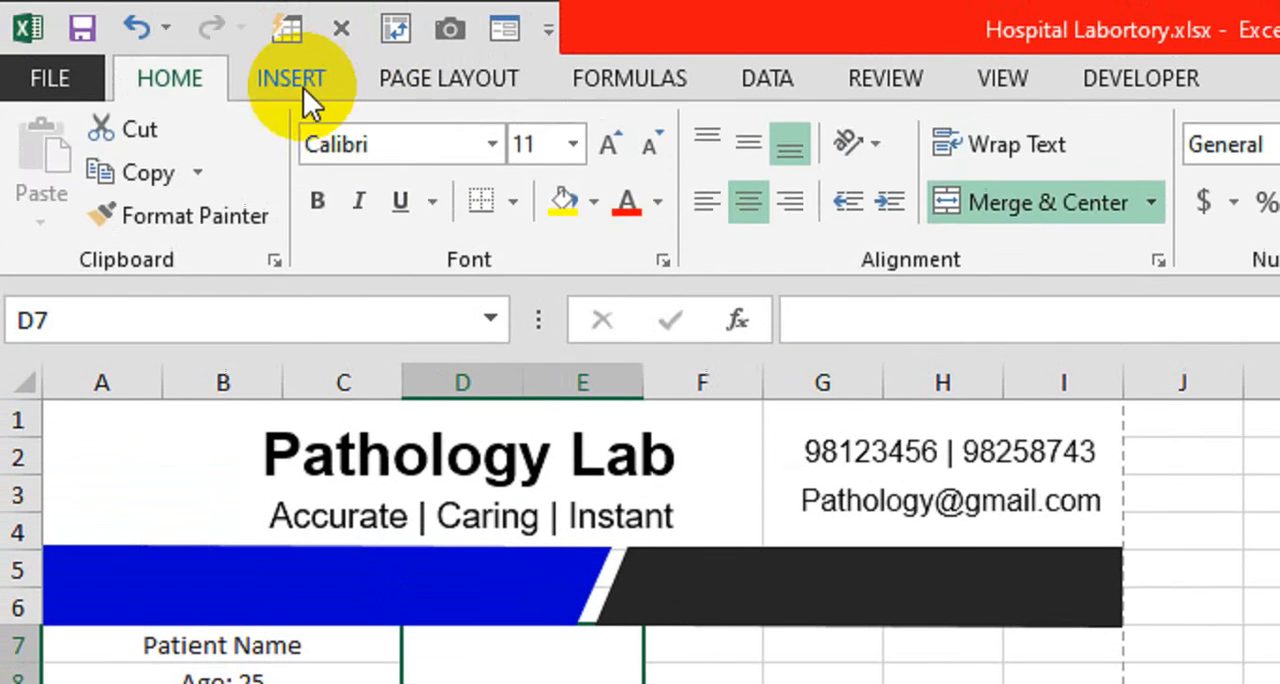
{"action": "left_click", "coordinate": [300, 78]}
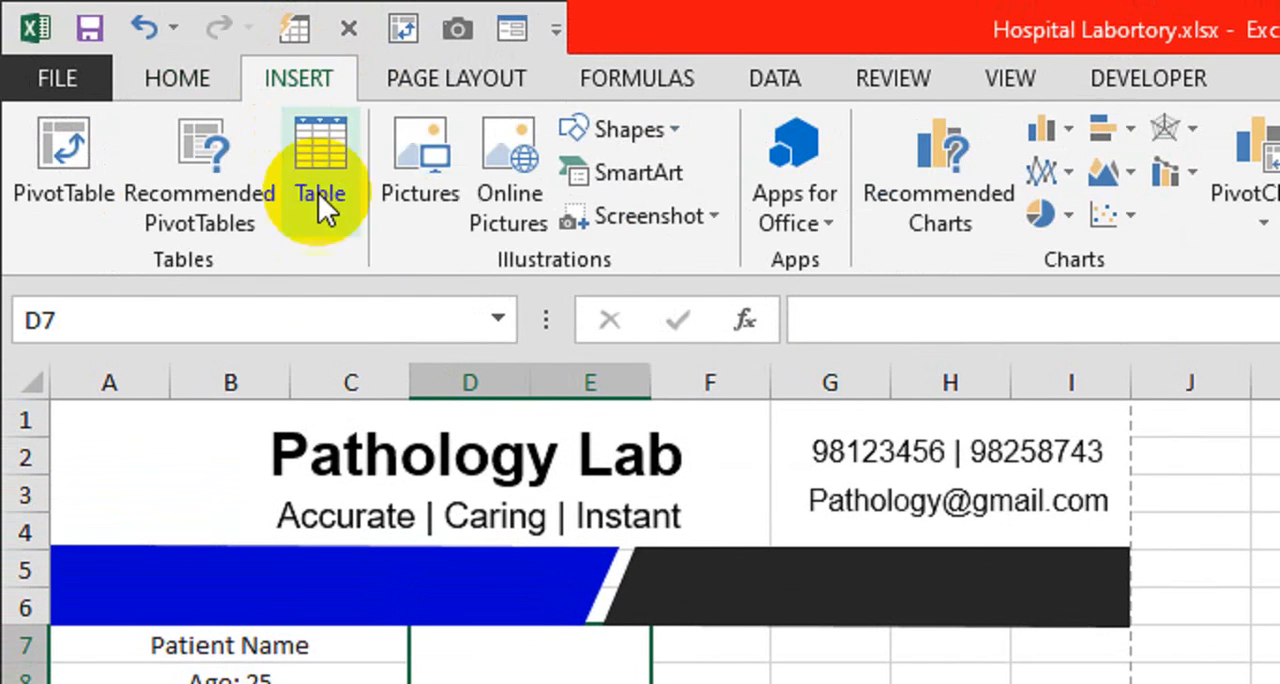
{"action": "left_click", "coordinate": [425, 205]}
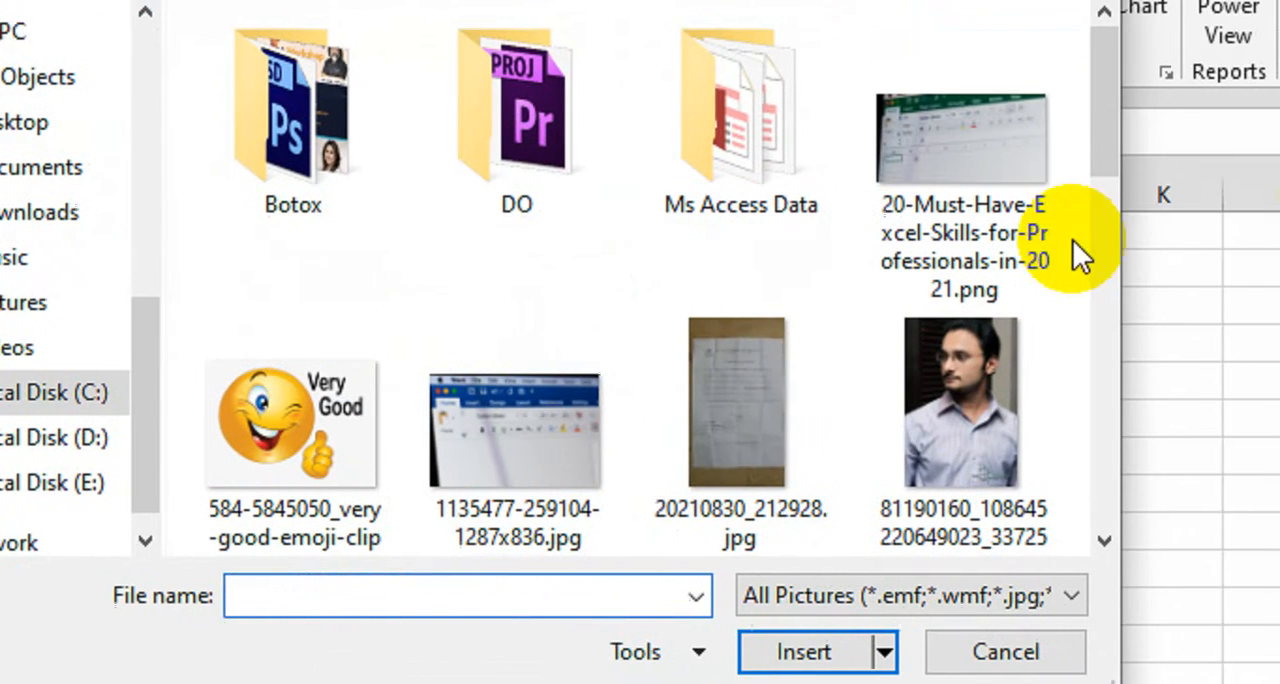
{"action": "left_click_drag", "start_coordinate": [1103, 166], "coordinate": [1102, 345]}
{"action": "left_click_drag", "start_coordinate": [960, 358], "coordinate": [923, 400]}
{"action": "left_click", "coordinate": [110, 500]}
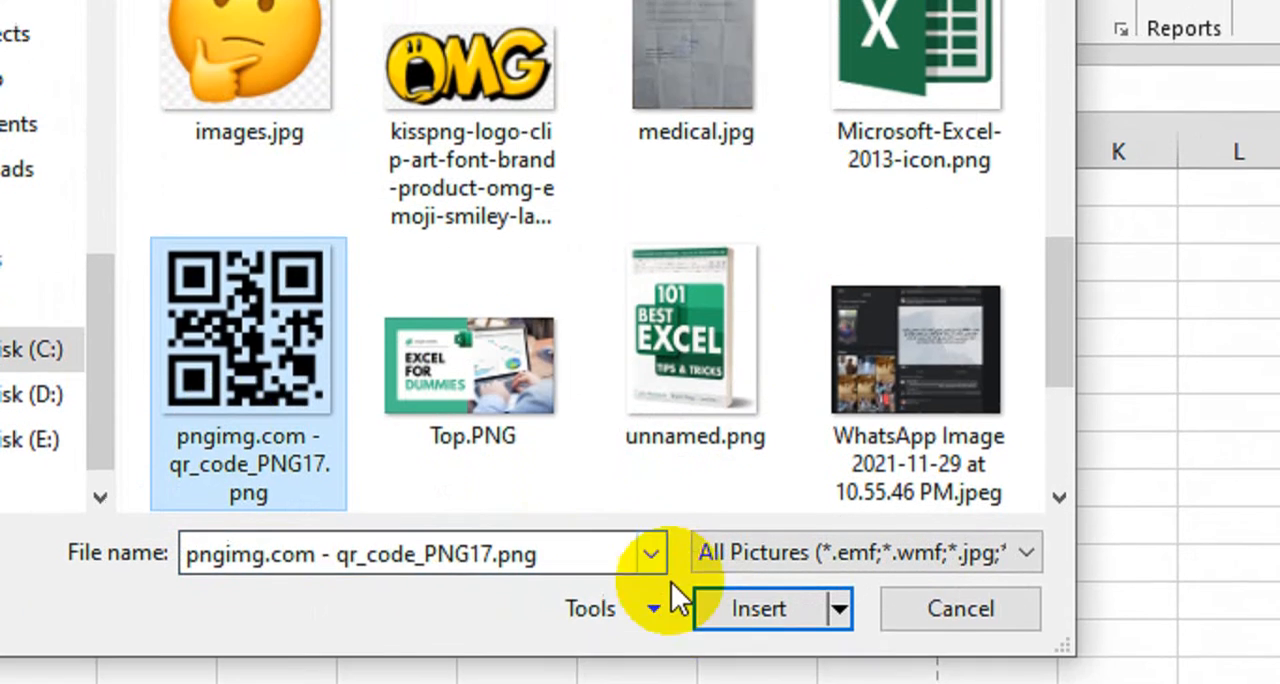
{"action": "left_click", "coordinate": [652, 665]}
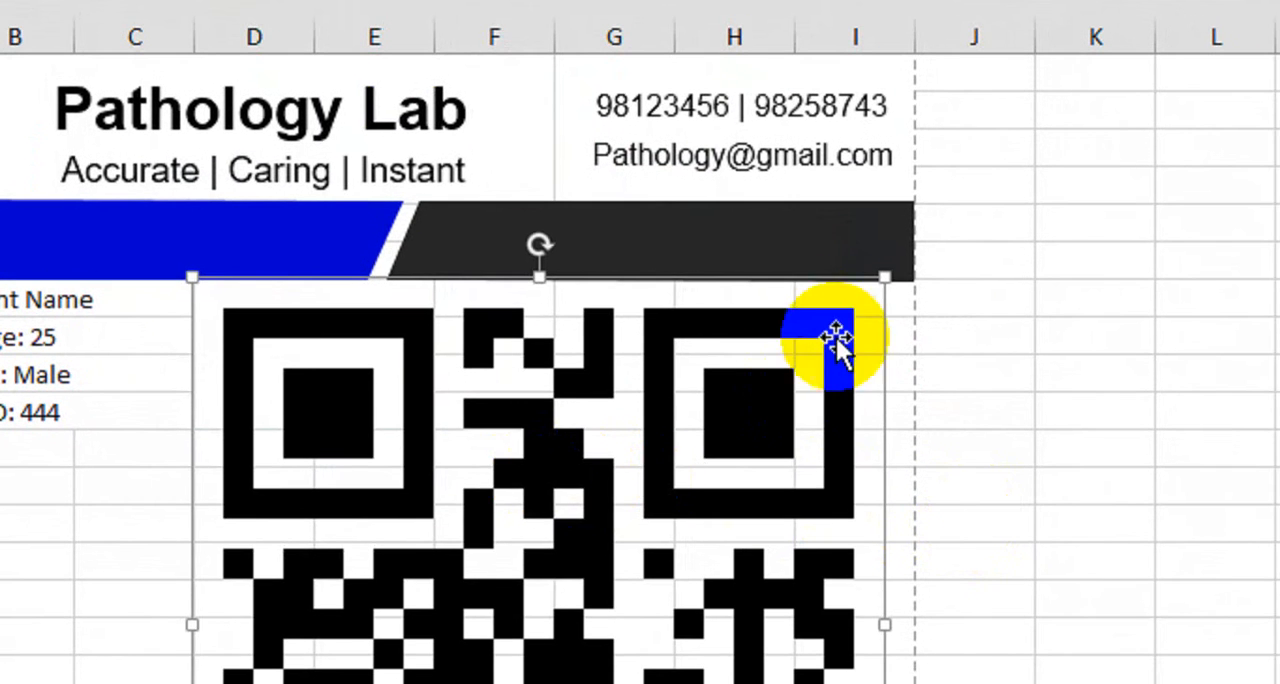
Shrink the QR code picture to the height of rows 7 to 10 and center it within the merged D7:E10 cell
{"action": "left_click_drag", "start_coordinate": [886, 278], "coordinate": [537, 590]}
{"action": "left_click_drag", "start_coordinate": [435, 532], "coordinate": [439, 216]}
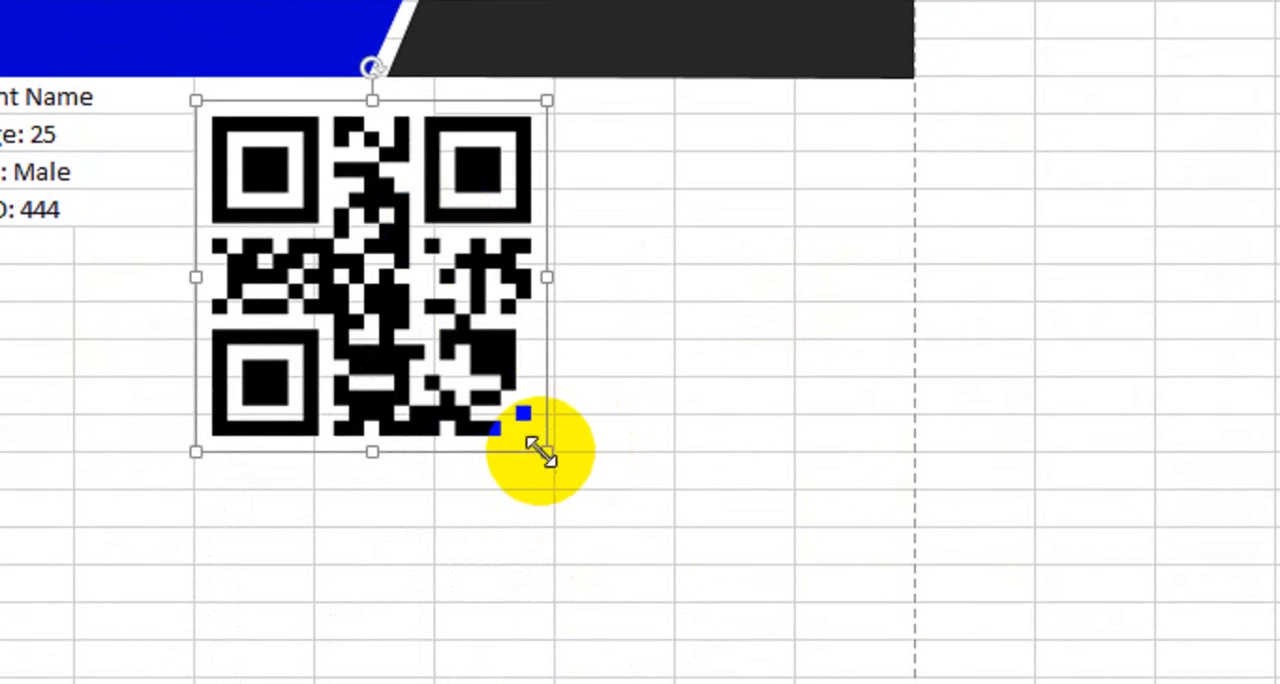
{"action": "left_click_drag", "start_coordinate": [538, 450], "coordinate": [344, 248]}
{"action": "left_click_drag", "start_coordinate": [289, 173], "coordinate": [333, 151]}
{"action": "left_click_drag", "start_coordinate": [385, 194], "coordinate": [385, 196]}
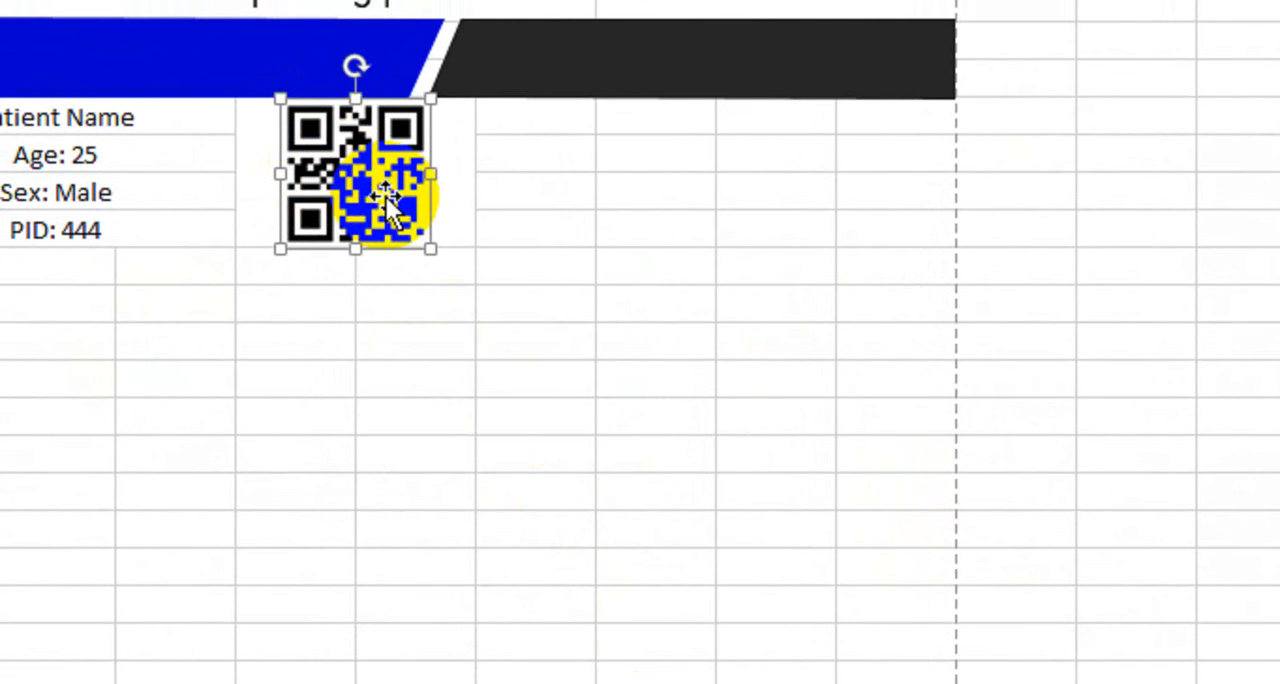
Merge columns F to I across each of rows 7 to 10, leaving one wide cell per row beside the QR code
{"action": "left_click", "coordinate": [622, 211]}
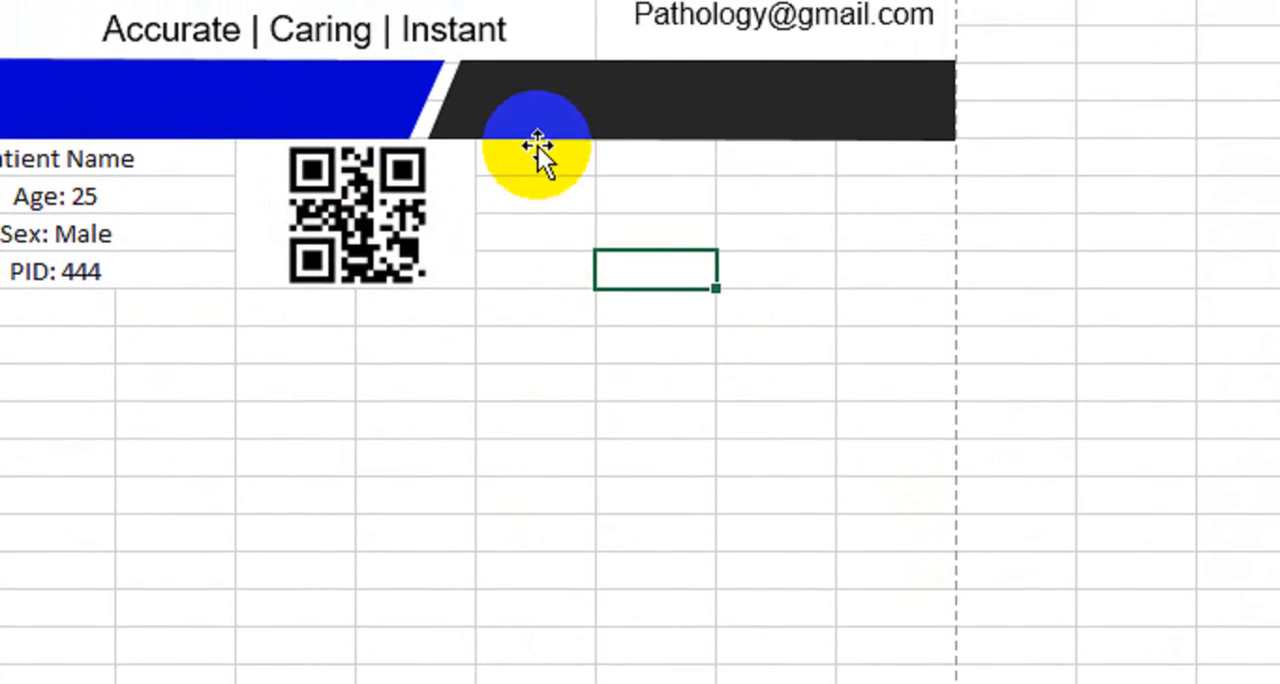
{"action": "left_click_drag", "start_coordinate": [560, 116], "coordinate": [865, 106]}
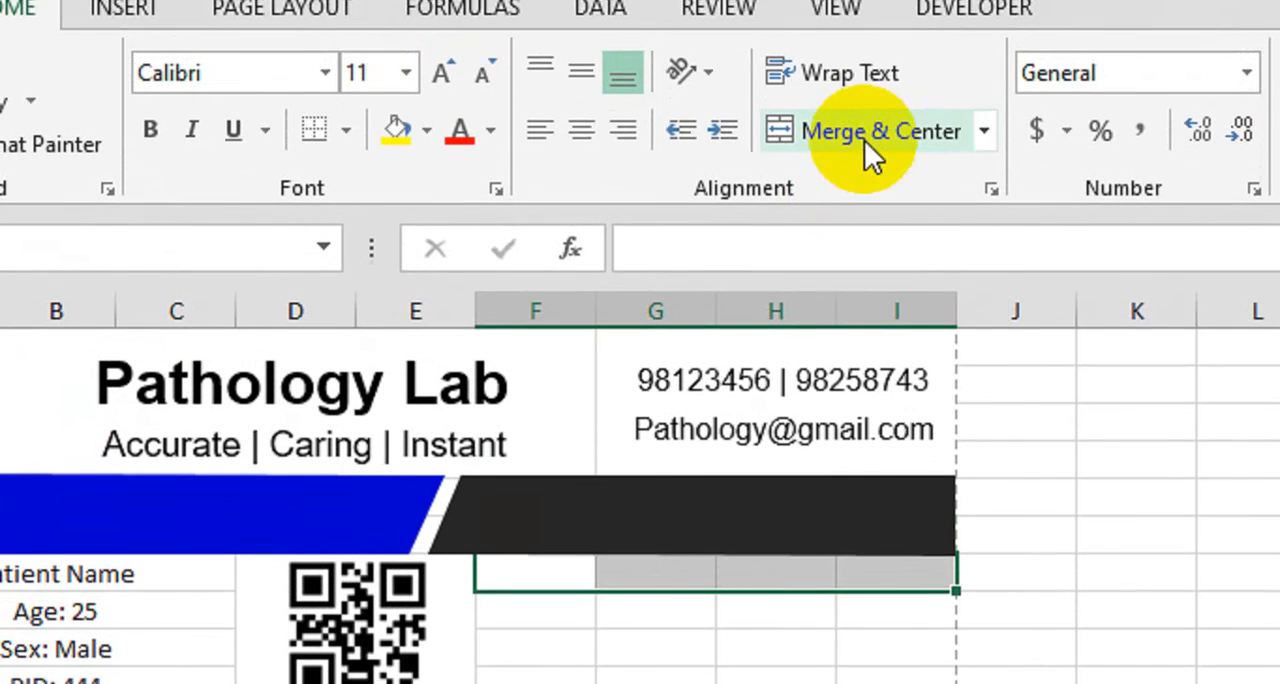
{"action": "left_click", "coordinate": [866, 151]}
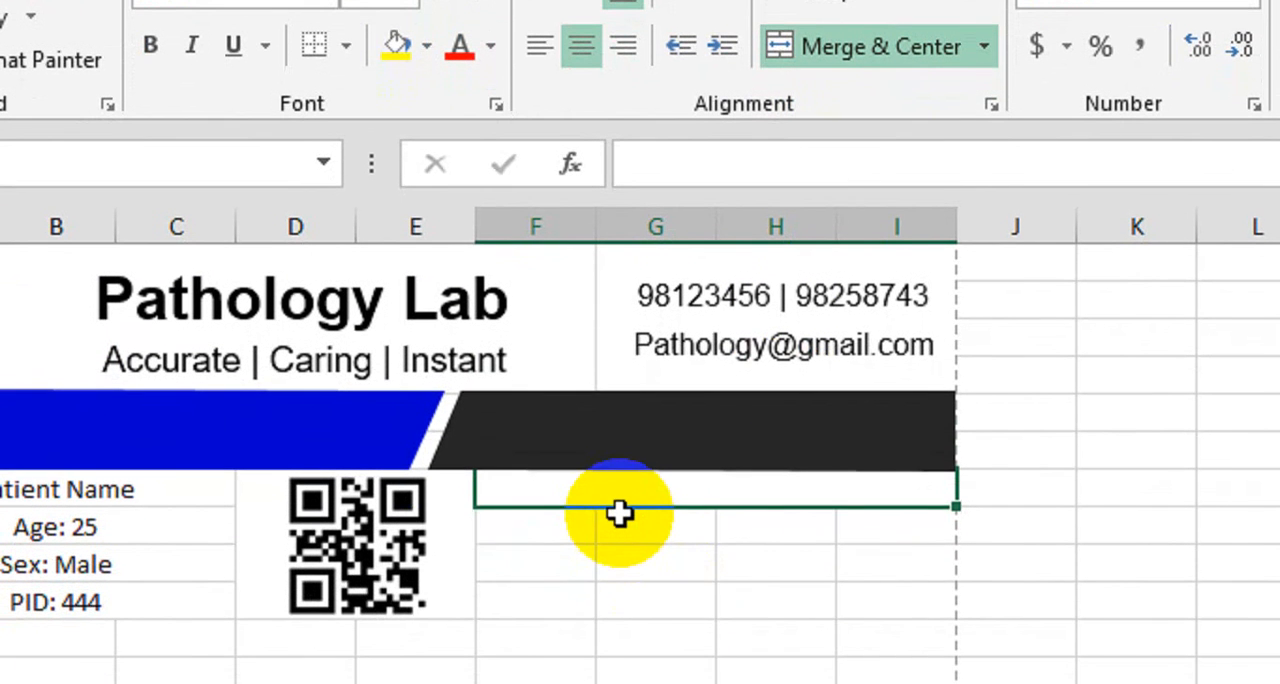
{"action": "key", "text": "shift+Down"}
{"action": "key", "text": "shift+Down"}
{"action": "key", "text": "shift+Down"}
{"action": "key", "text": "shift+Down"}
{"action": "key", "text": "shift+Up"}
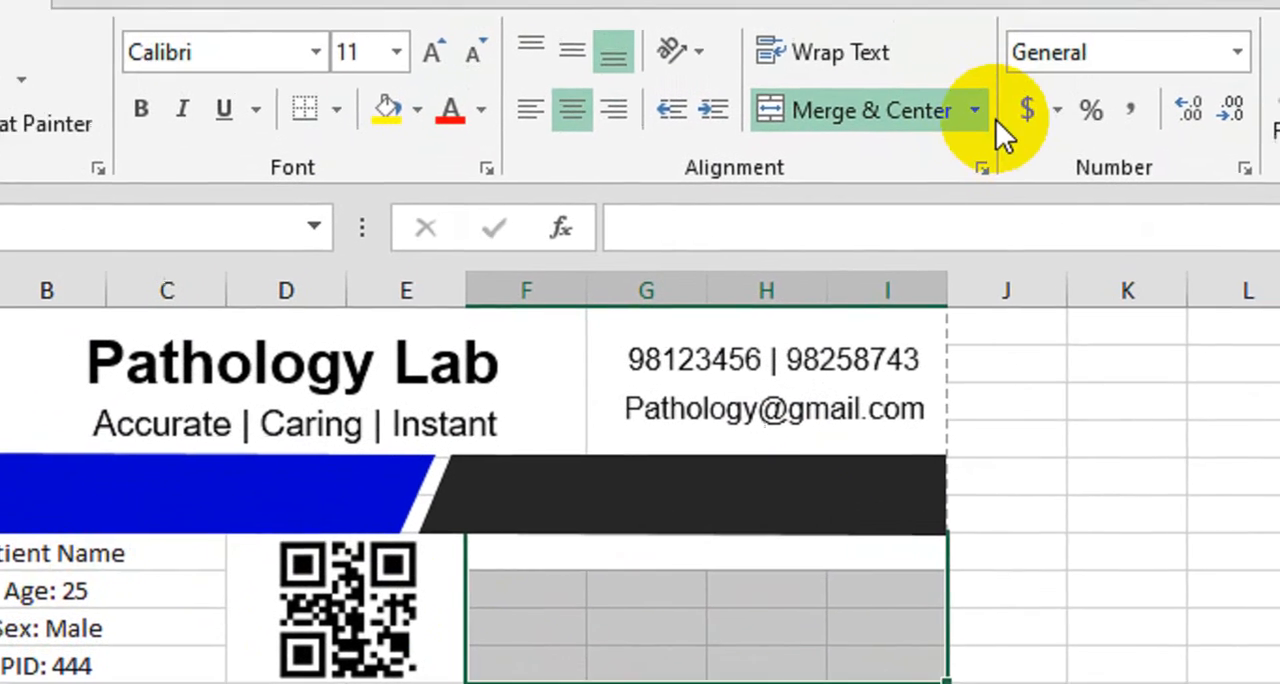
{"action": "left_click", "coordinate": [1043, 11]}
{"action": "left_click", "coordinate": [883, 237]}
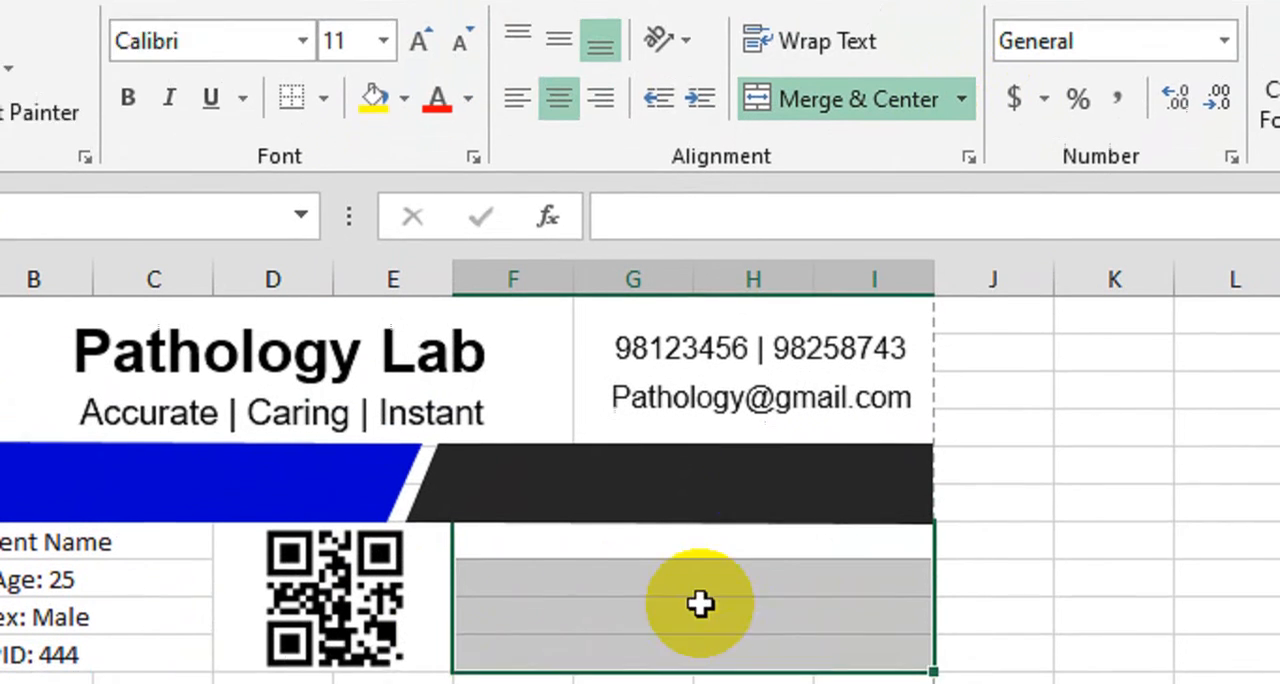
Enter "Register On: xxxxxxx" in F7 and "Collected On: xxxxxxxxx" in F8
{"action": "left_click", "coordinate": [700, 662]}
{"action": "left_click", "coordinate": [620, 586]}
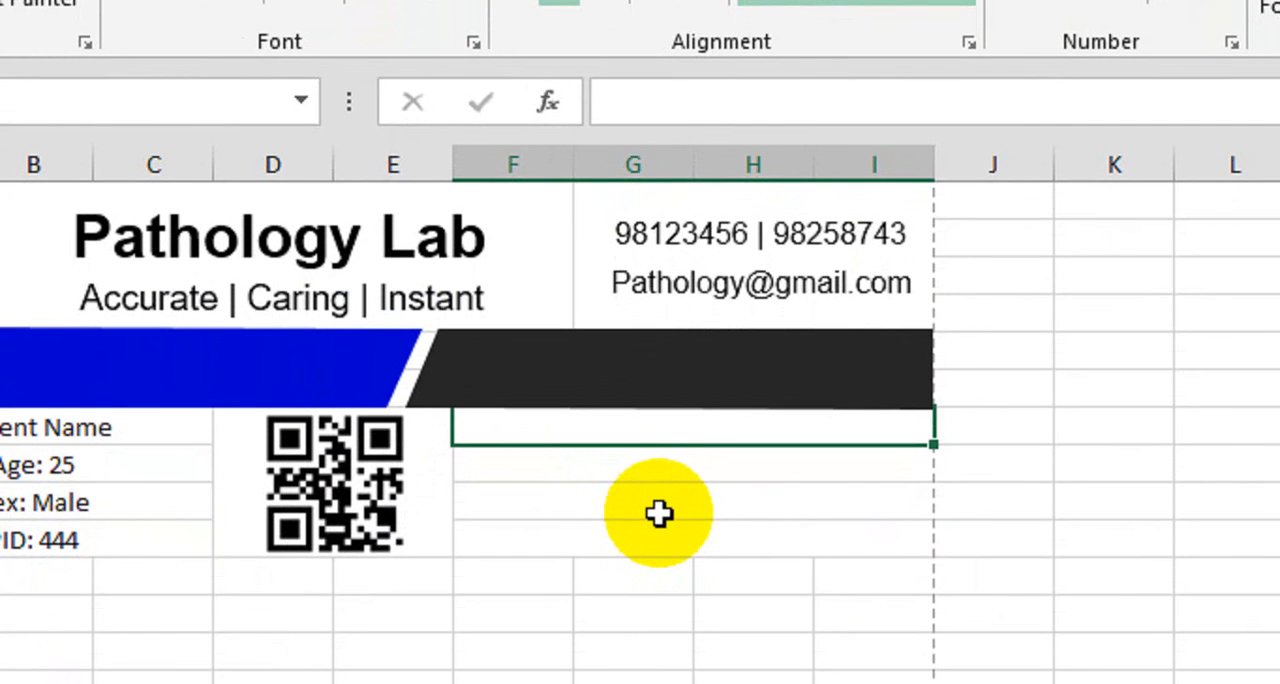
{"action": "type", "text": "Regi"}
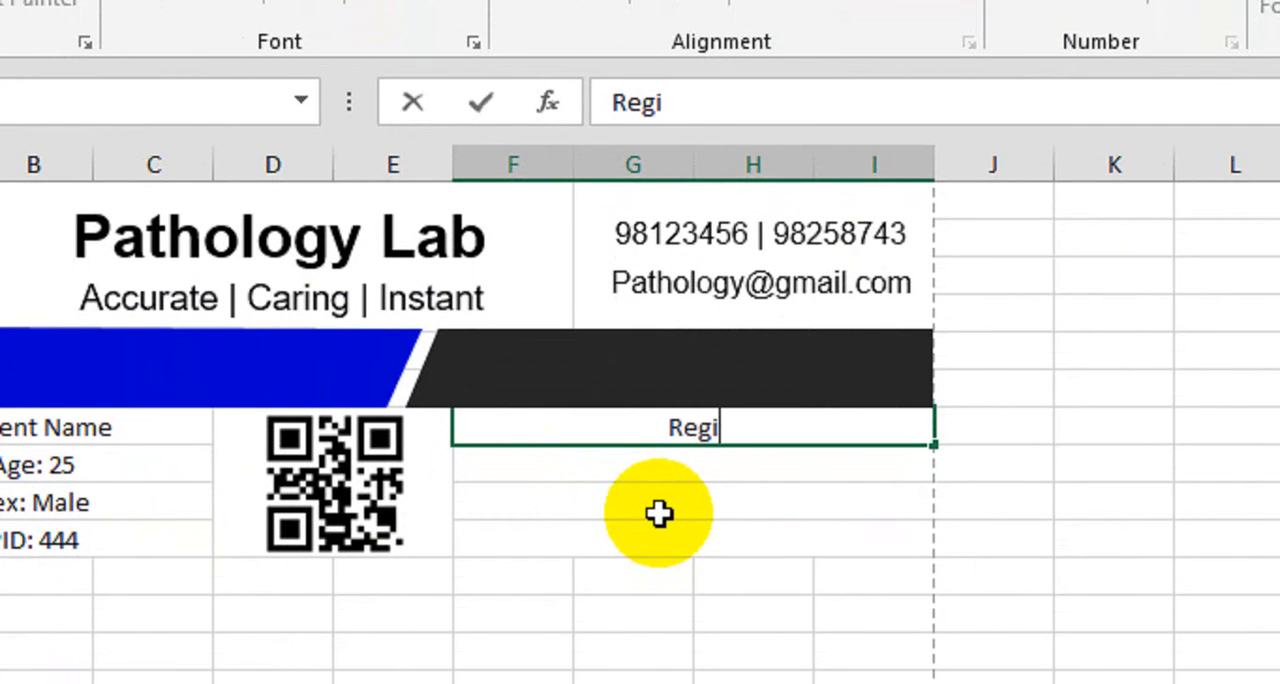
{"action": "type", "text": "ster"}
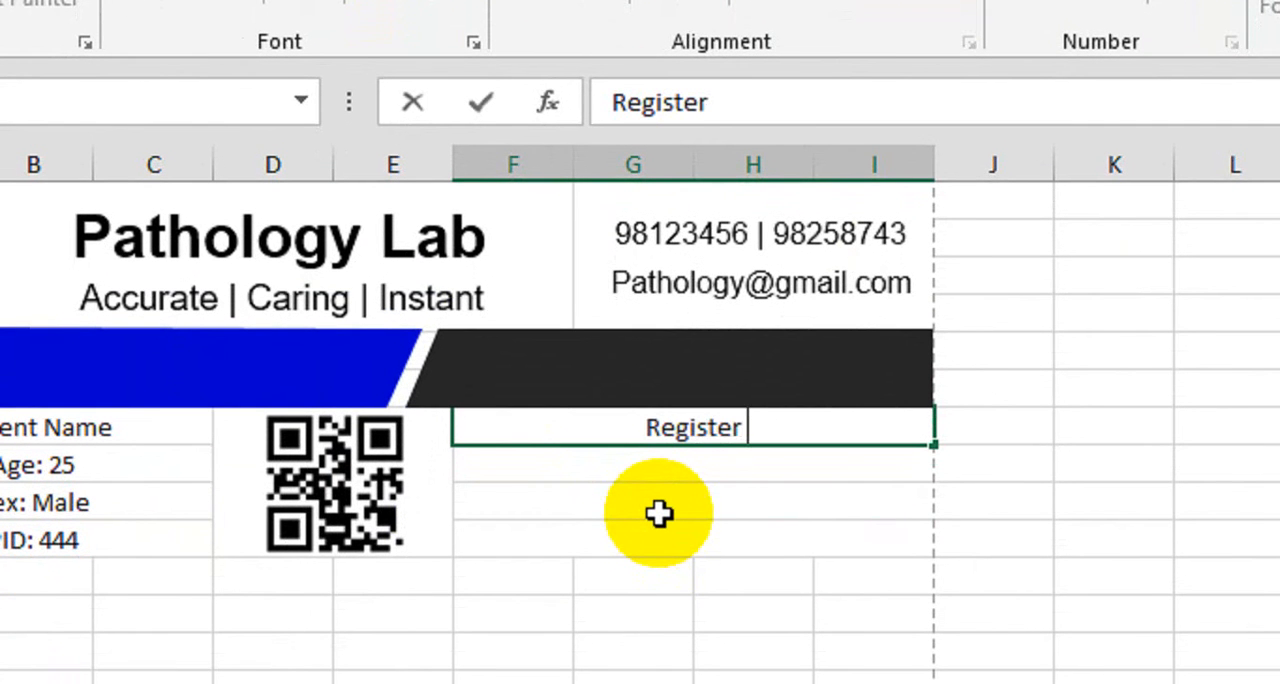
{"action": "type", "text": " On:"}
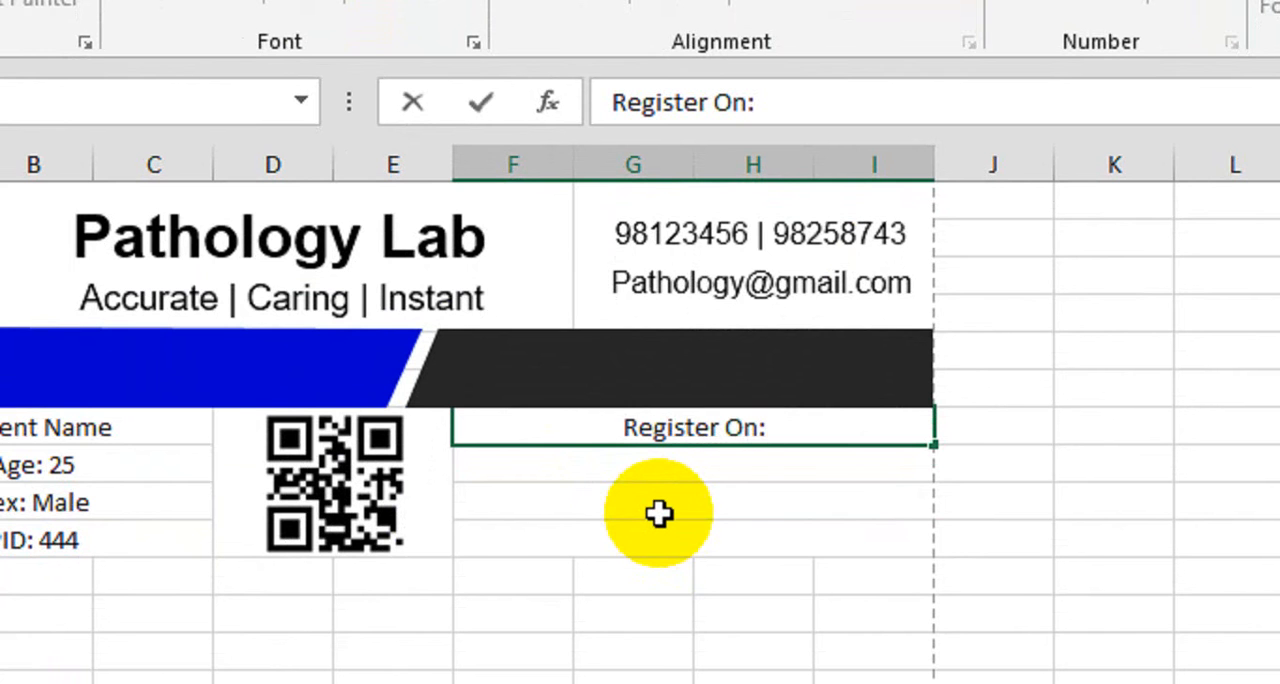
{"action": "type", "text": " xxxxxxx"}
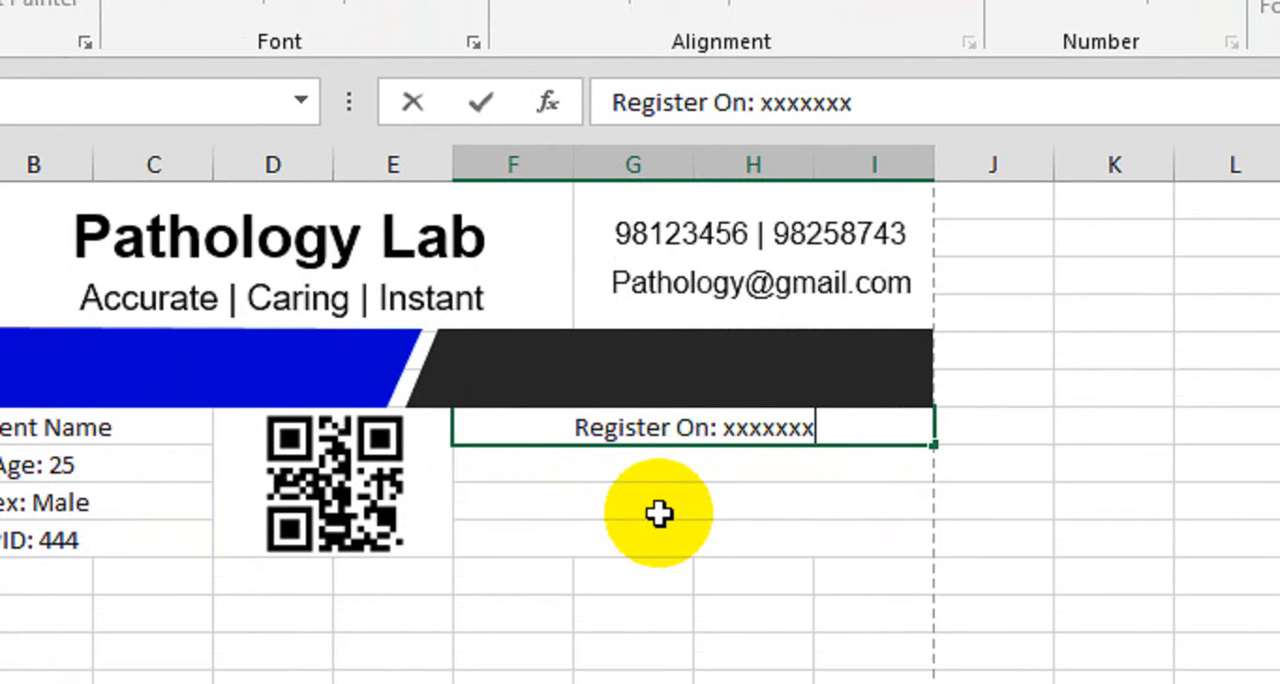
{"action": "key", "text": "Return"}
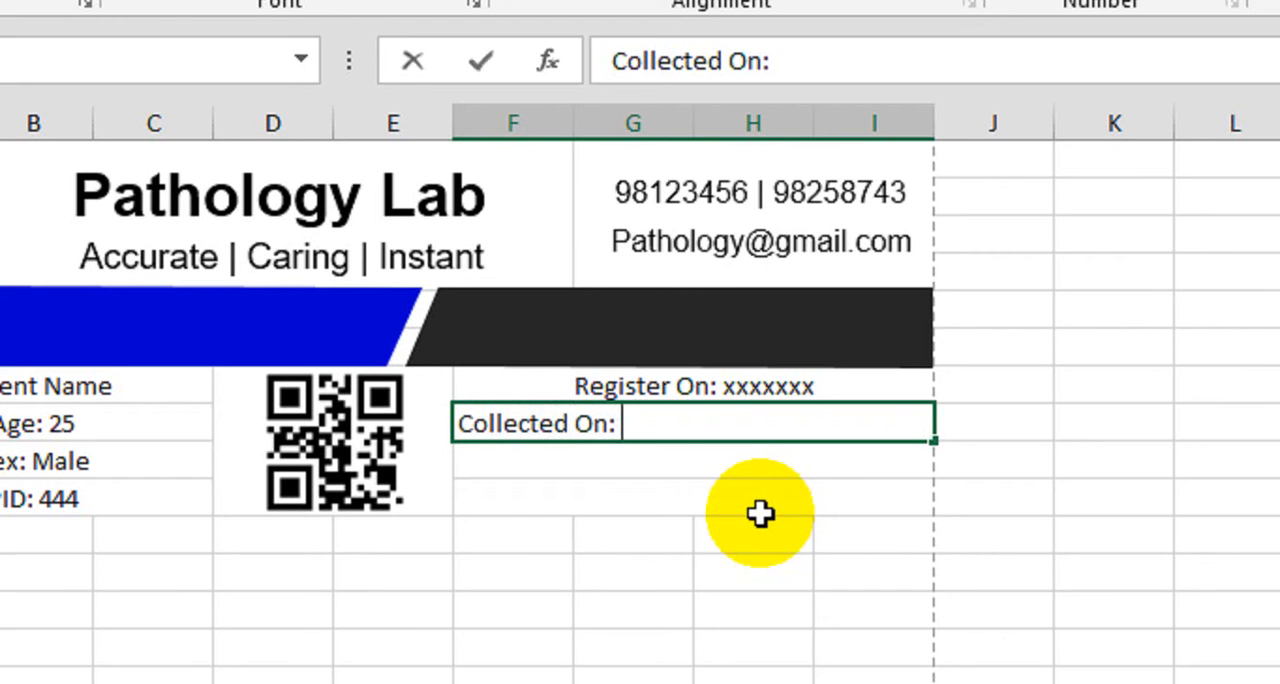
{"action": "key", "text": "Return"}
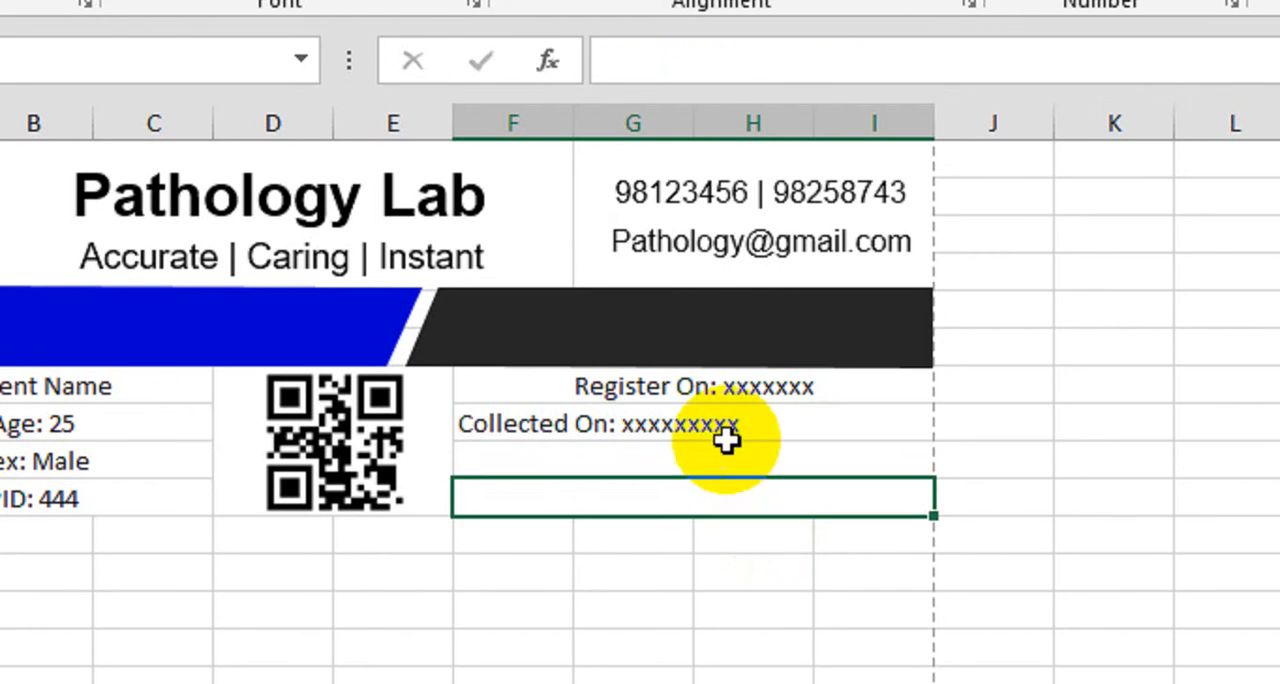
Center the contents of the merged cells in F7:I10 horizontally
{"action": "left_click_drag", "start_coordinate": [731, 390], "coordinate": [731, 480]}
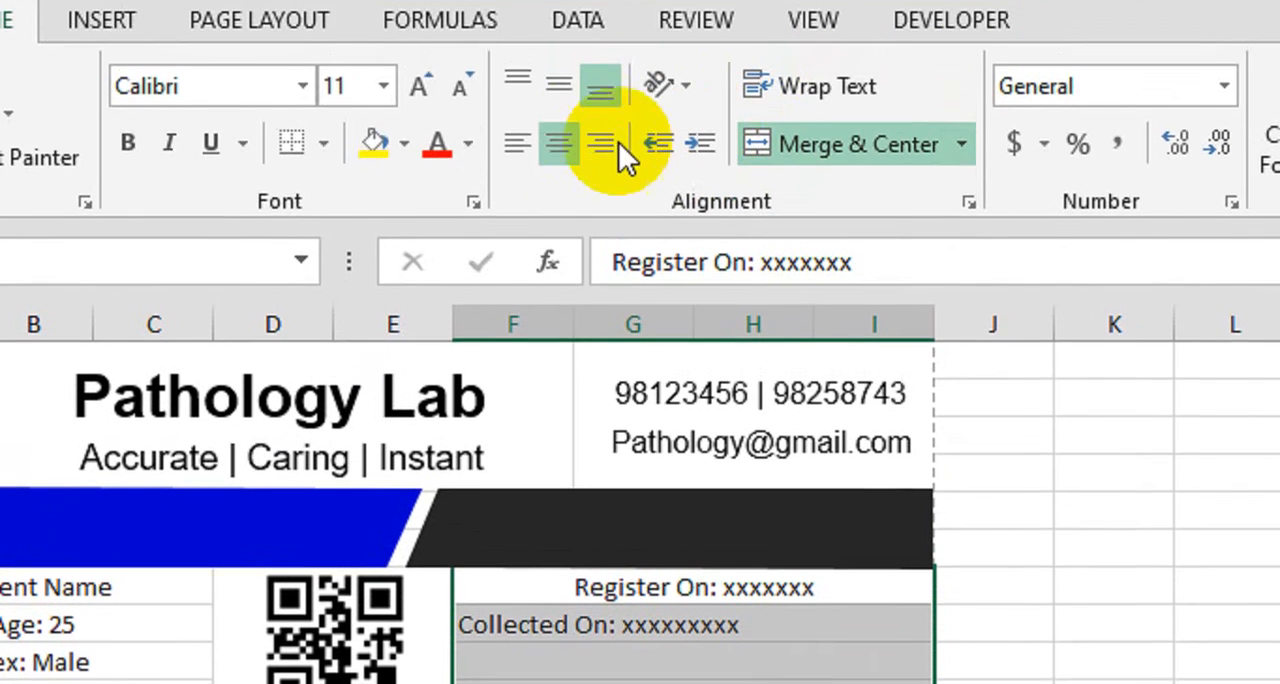
{"action": "left_click", "coordinate": [559, 25]}
{"action": "left_click", "coordinate": [559, 25]}
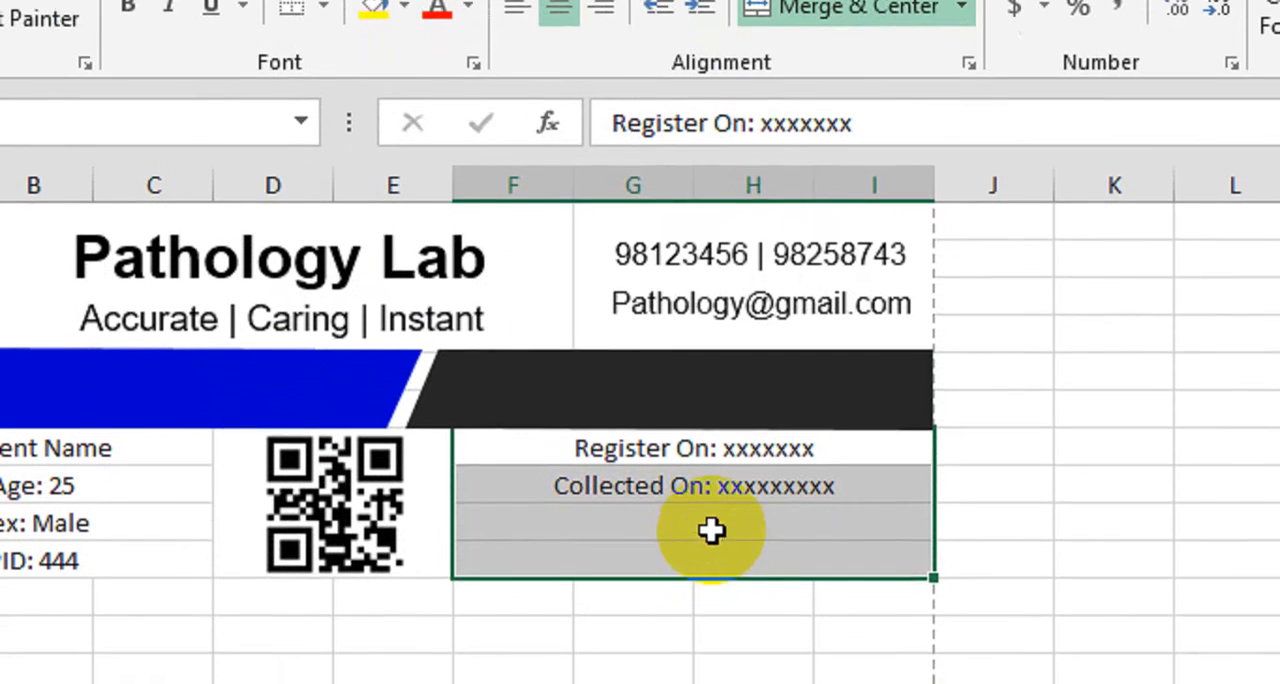
Enter "Reported On: xxxxxxxx" in F9 and "Date: xxxxxxxxxx" in F10
{"action": "left_click", "coordinate": [709, 595]}
{"action": "type", "text": "Reported "}
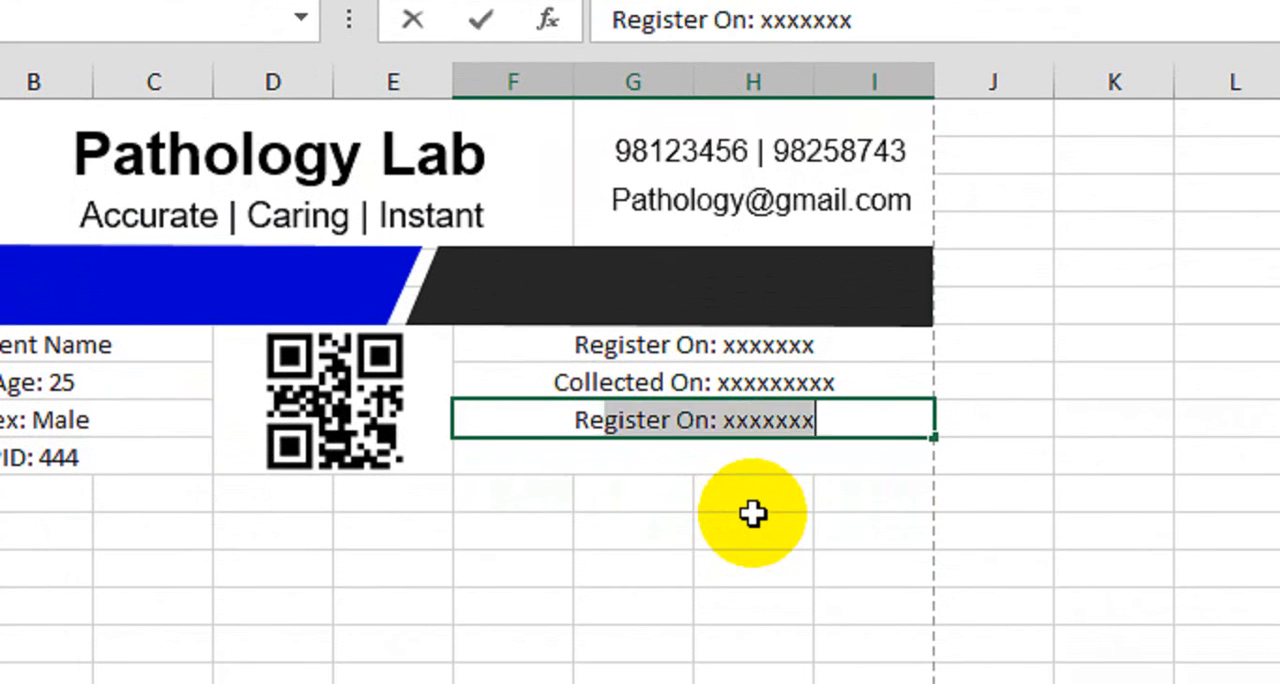
{"action": "type", "text": "On"}
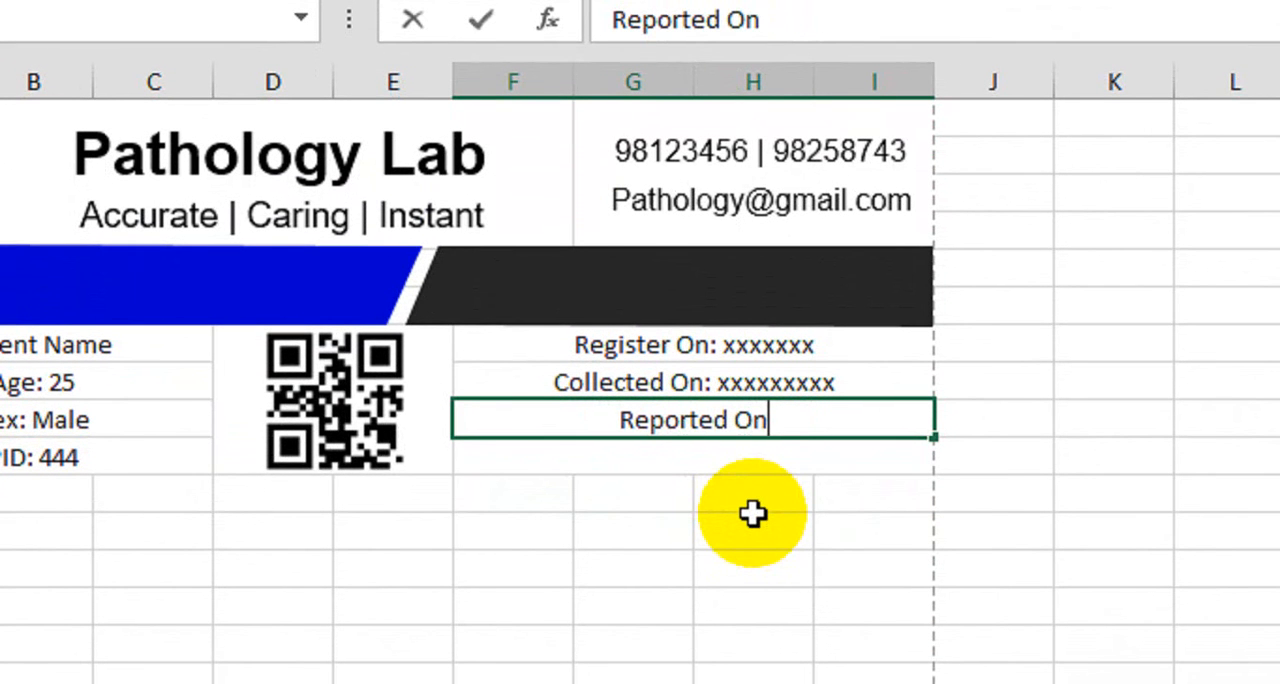
{"action": "type", "text": ": xxxxxxxx"}
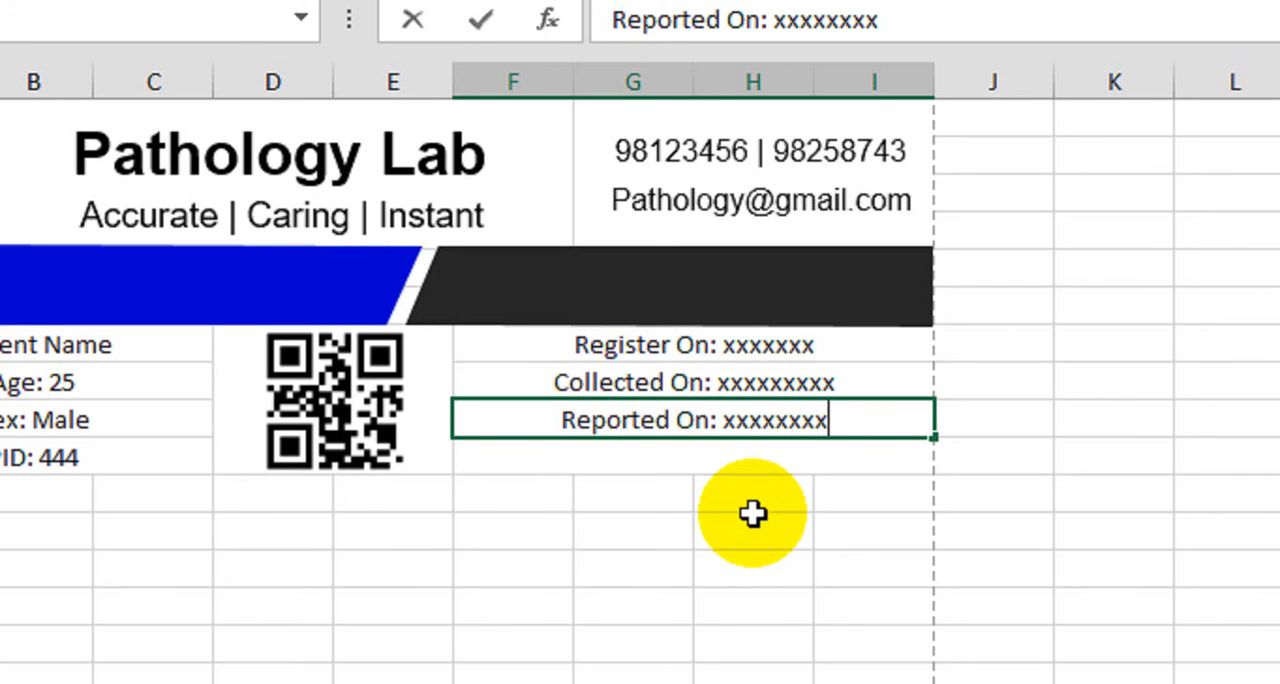
{"action": "key", "text": "Return"}
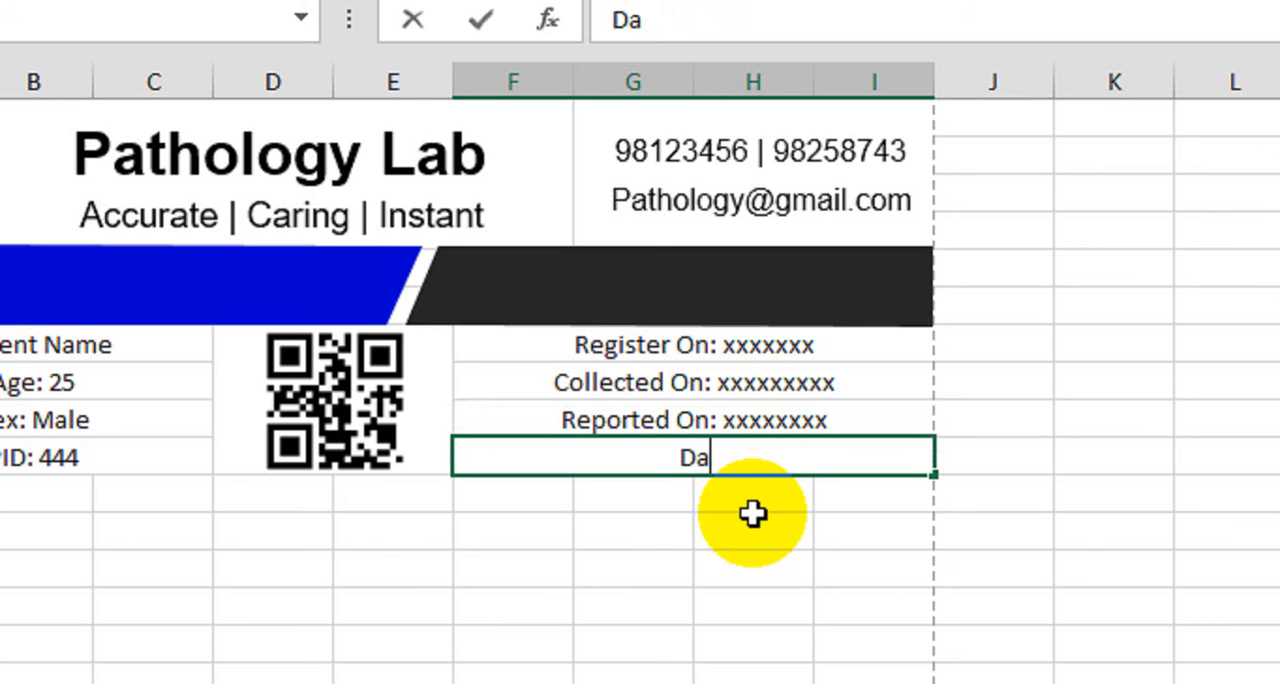
{"action": "type", "text": "Date: "}
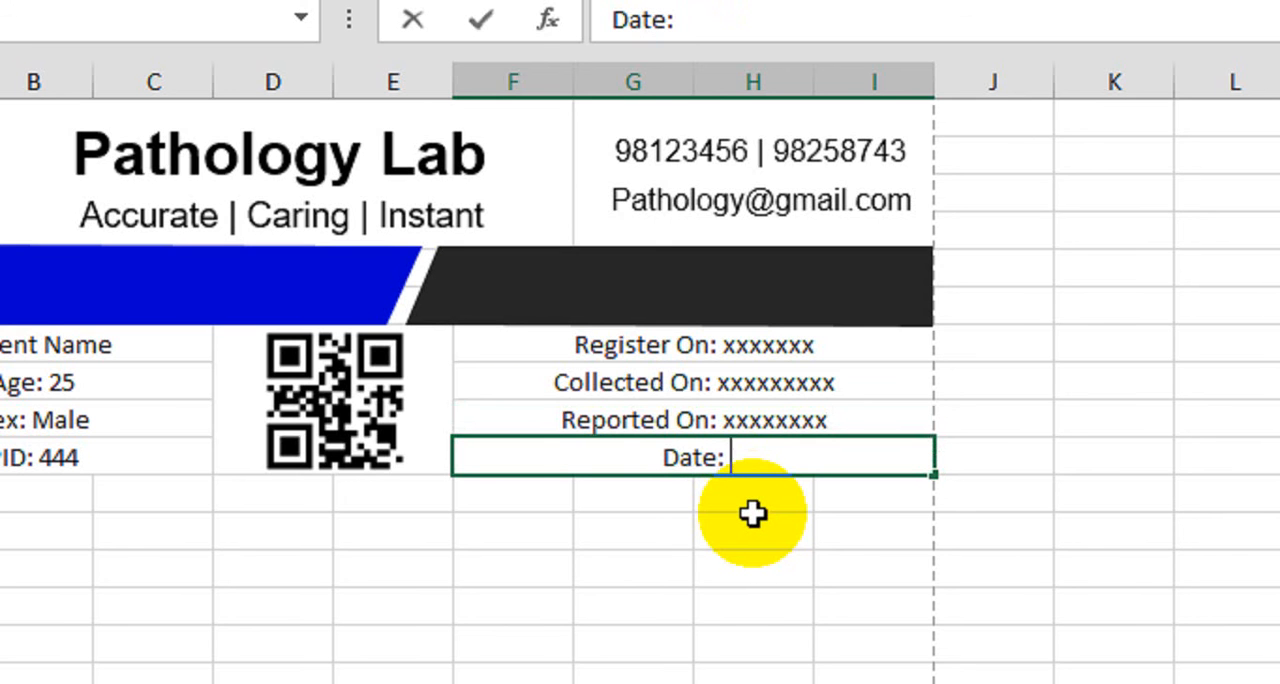
{"action": "type", "text": "xxxxxxxx"}
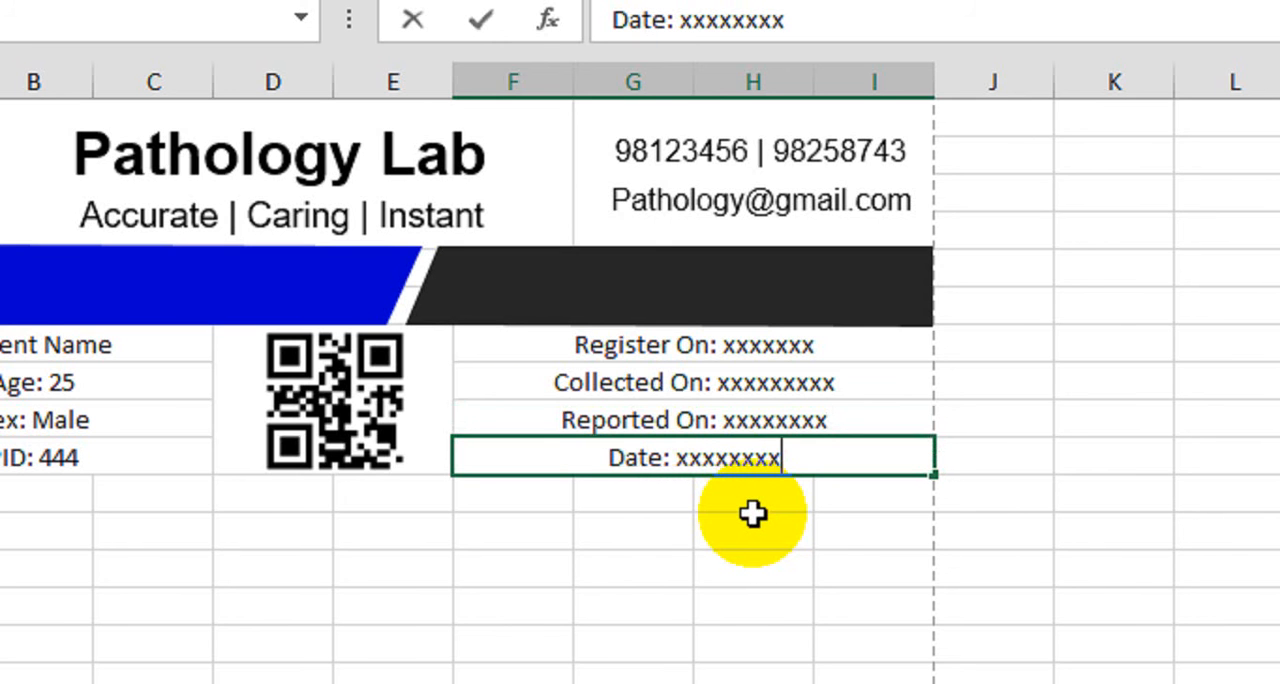
{"action": "type", "text": "xx"}
{"action": "key", "text": "Return"}
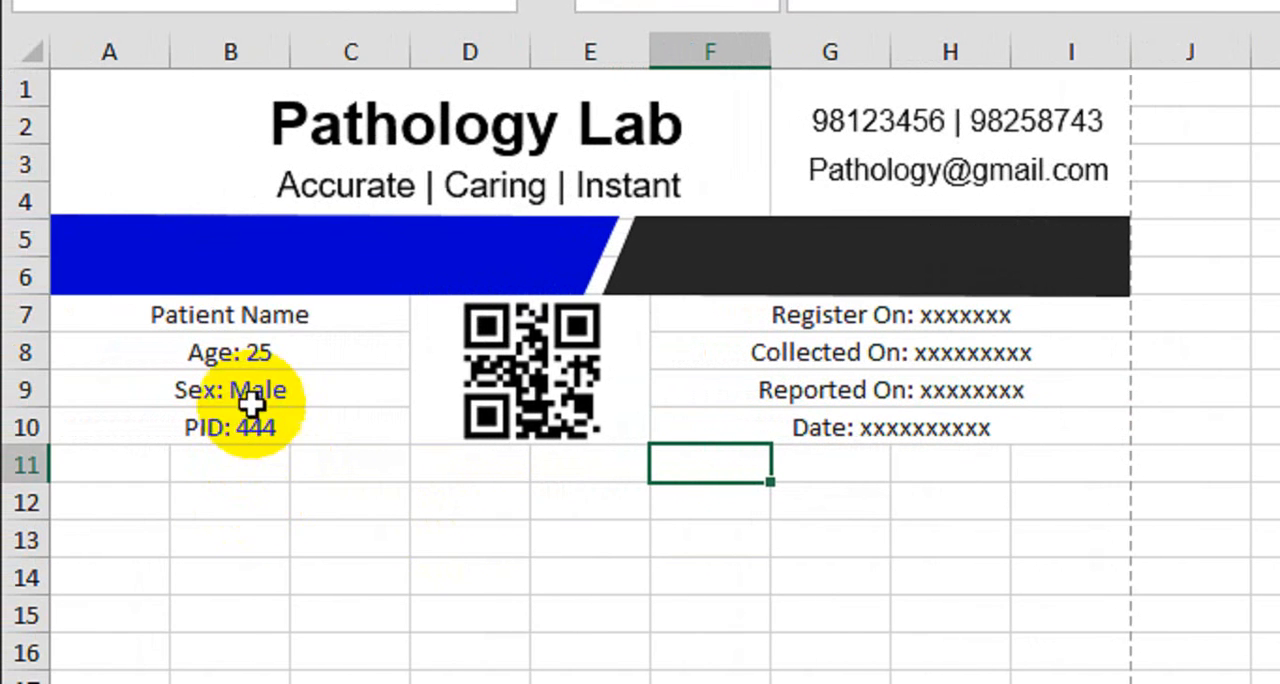
Apply All Borders to the patient details in A7:C10 and the date entries in F7:I10
{"action": "left_click_drag", "start_coordinate": [246, 323], "coordinate": [257, 423]}
{"action": "left_click", "coordinate": [520, 134]}
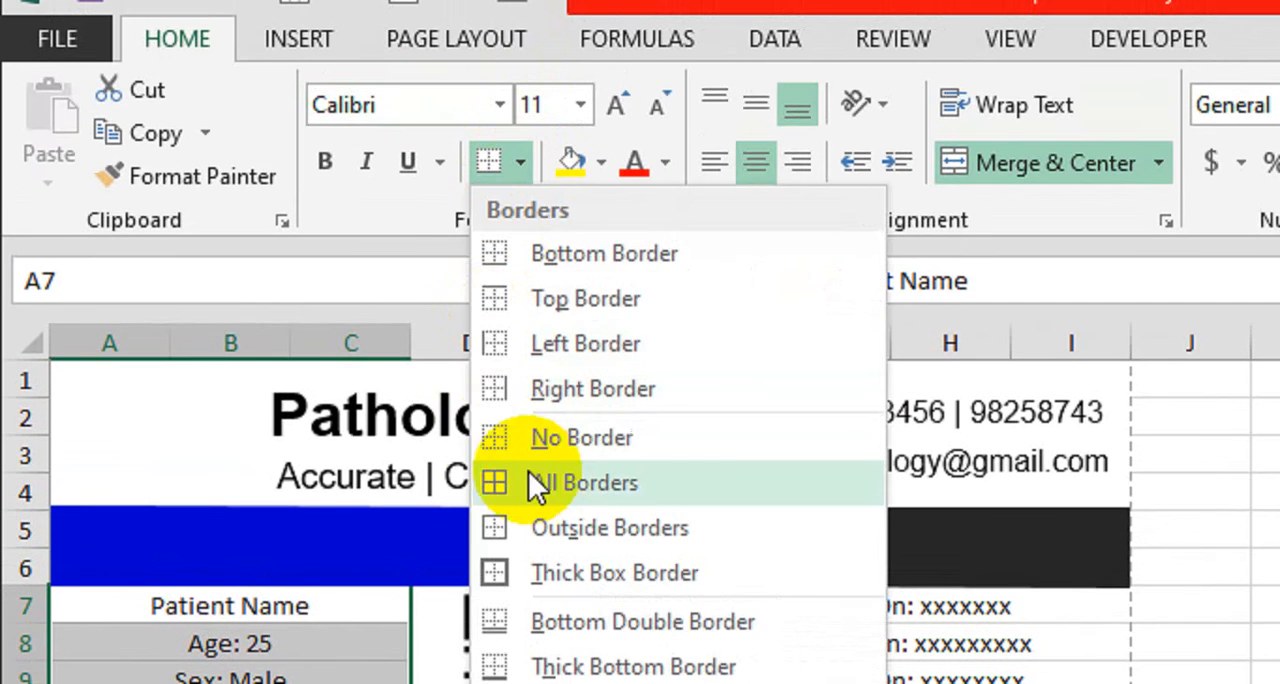
{"action": "left_click", "coordinate": [543, 450]}
{"action": "left_click", "coordinate": [790, 592]}
{"action": "left_click_drag", "start_coordinate": [790, 535], "coordinate": [792, 633]}
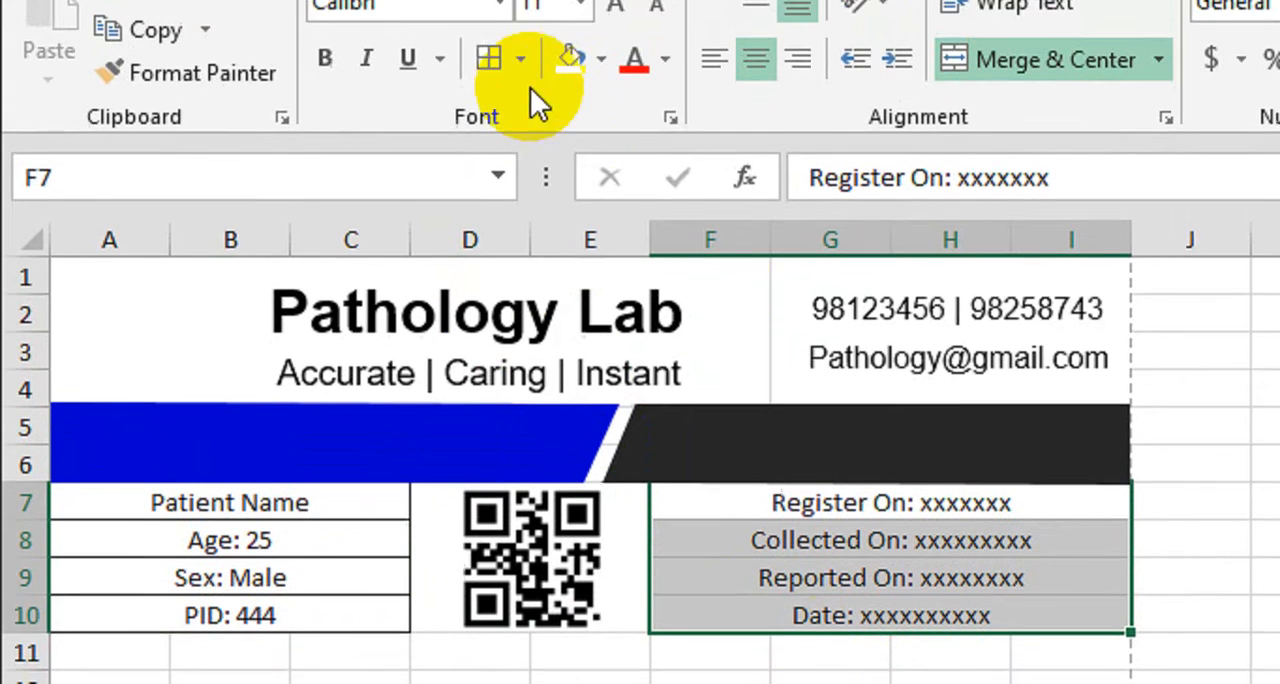
{"action": "left_click", "coordinate": [488, 78]}
{"action": "left_click", "coordinate": [363, 574]}
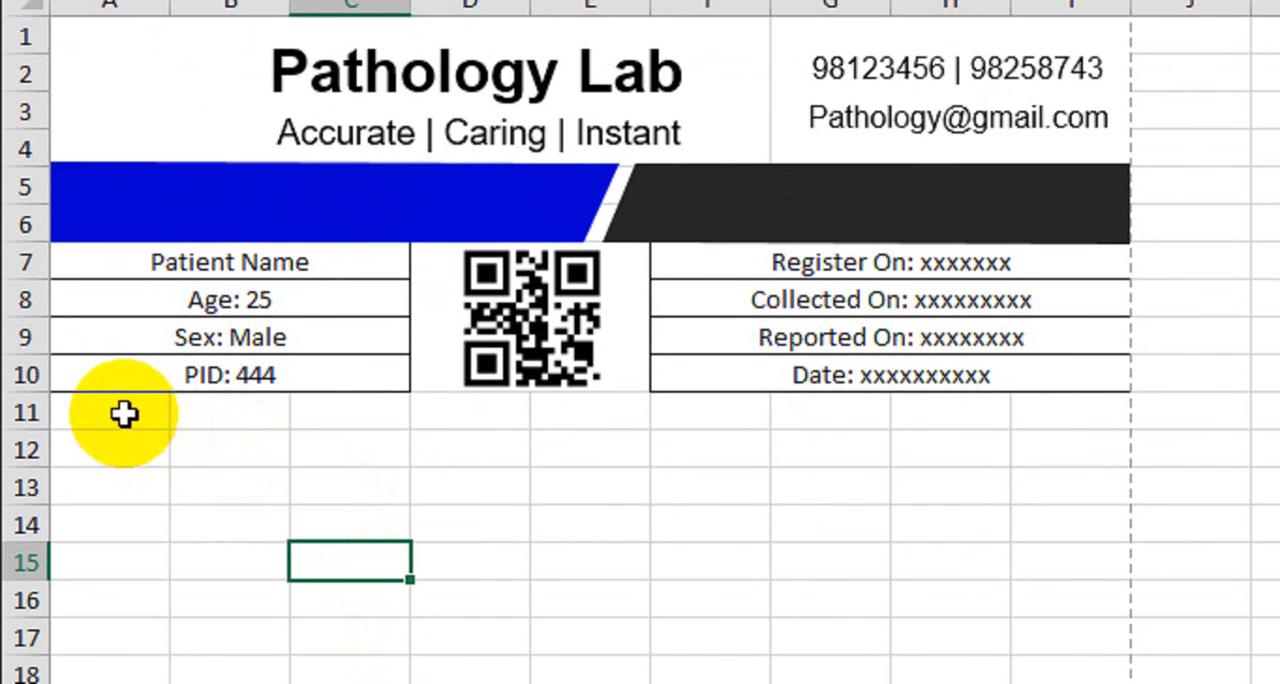
Merge and center A11:I12 and enter the heading "Details" in it
{"action": "left_click_drag", "start_coordinate": [126, 414], "coordinate": [1090, 465]}
{"action": "left_click", "coordinate": [929, 117]}
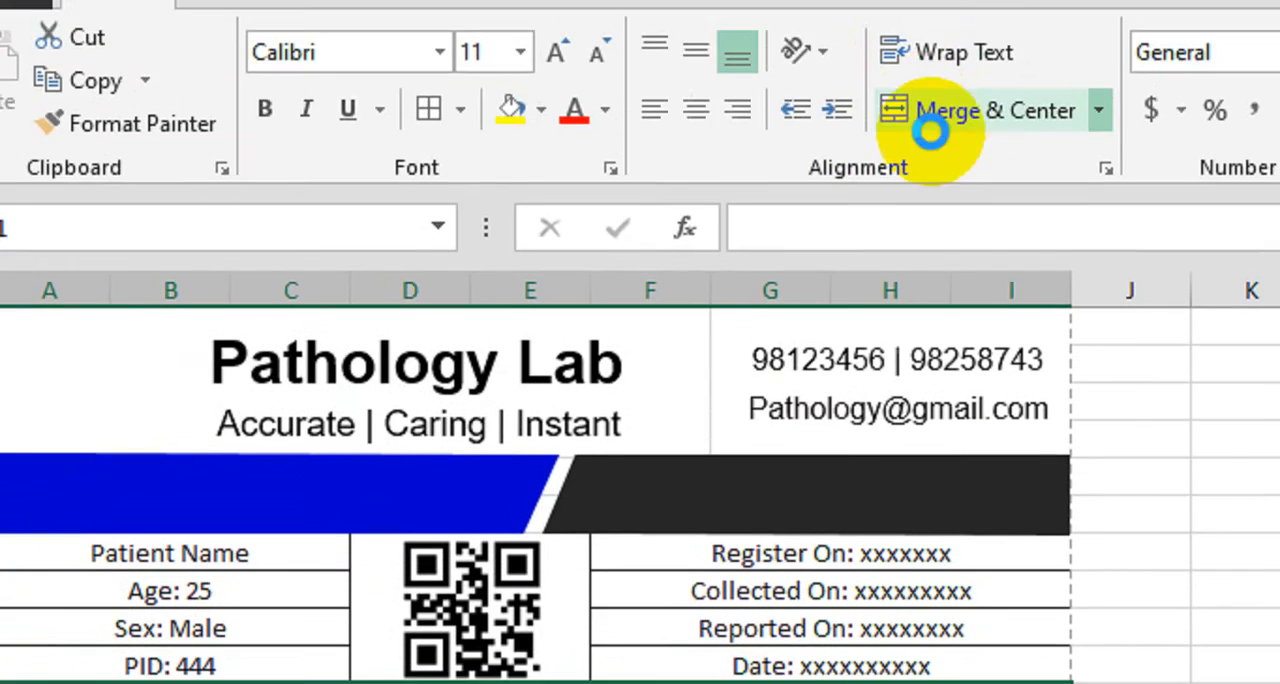
{"action": "type", "text": "Det"}
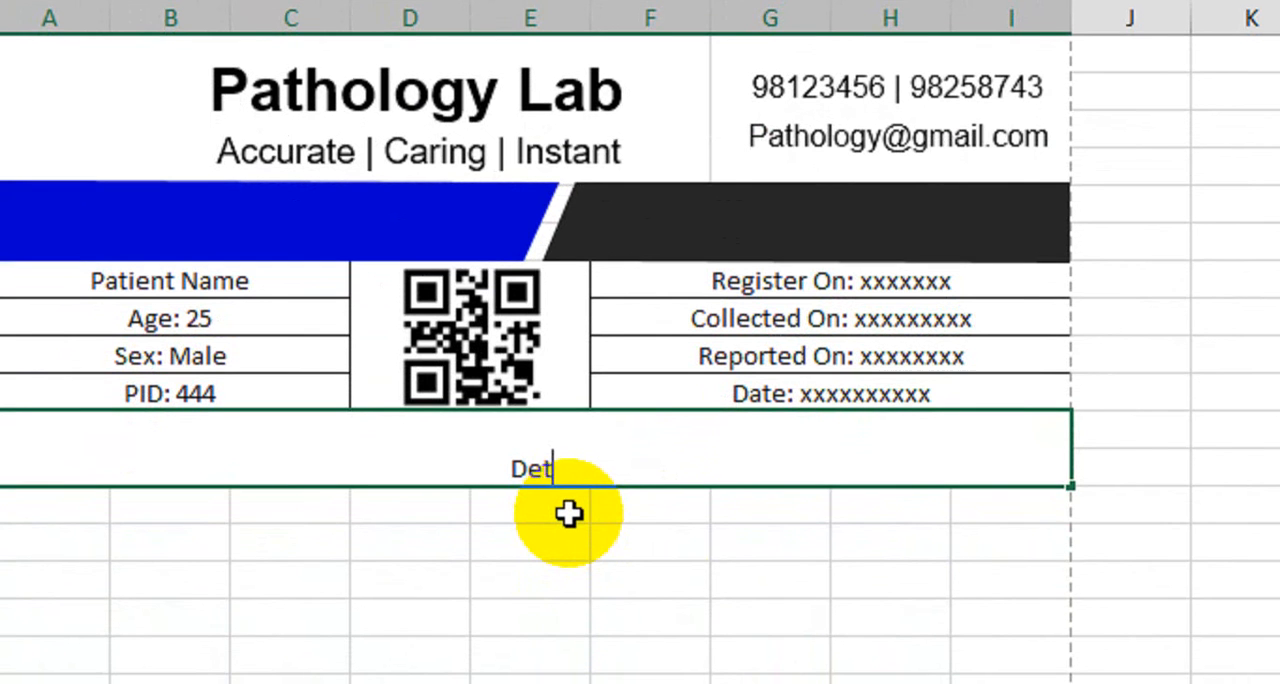
{"action": "type", "text": "ails"}
{"action": "key", "text": "Return"}
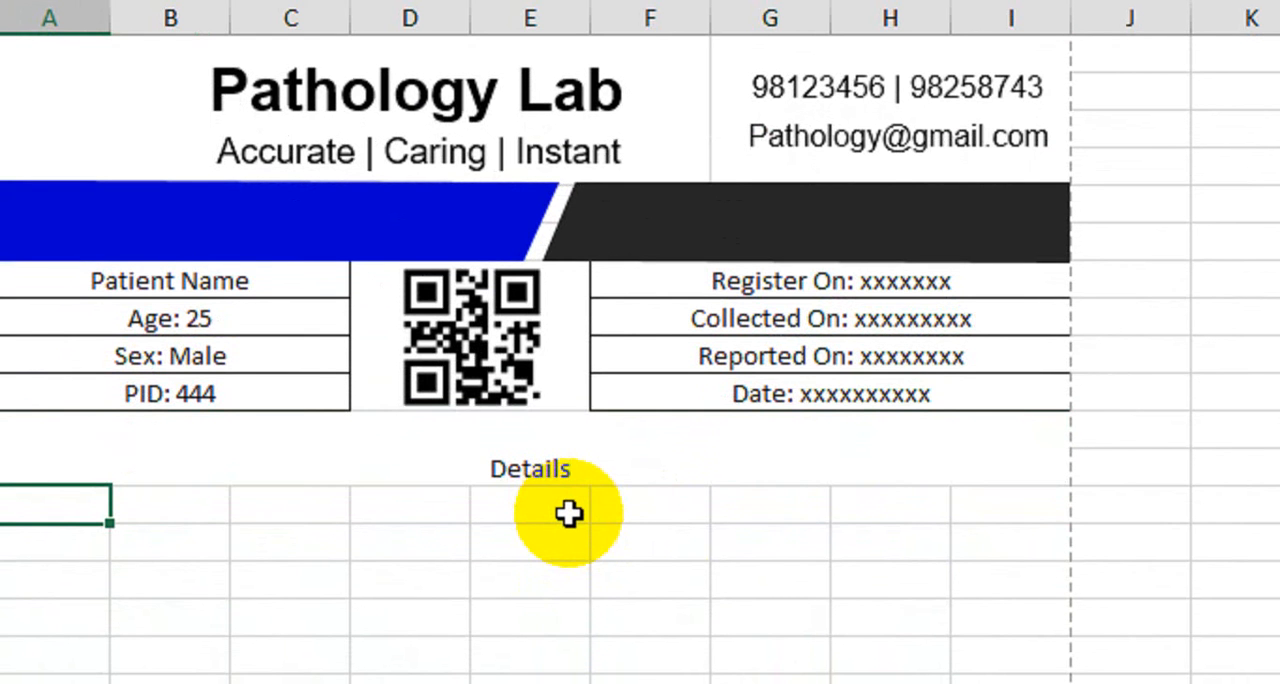
Middle-align the "Details" heading vertically, make it bold and enlarge its font
{"action": "left_click", "coordinate": [594, 478]}
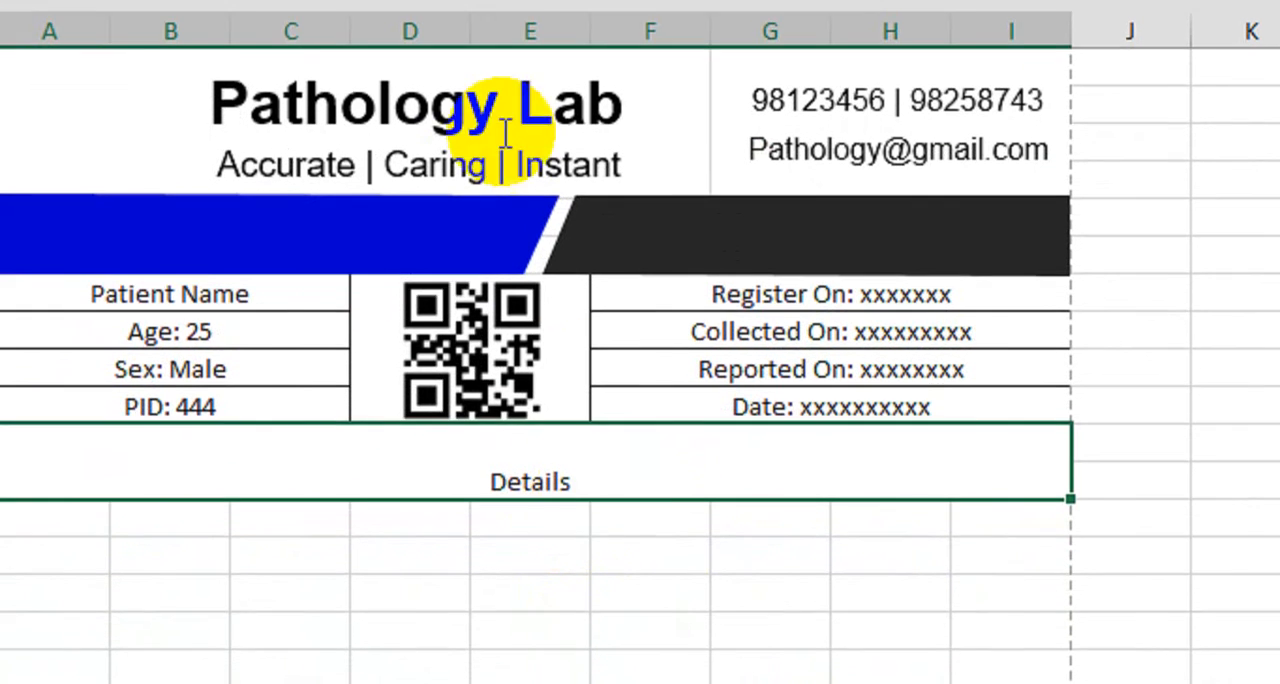
{"action": "left_click", "coordinate": [683, 148]}
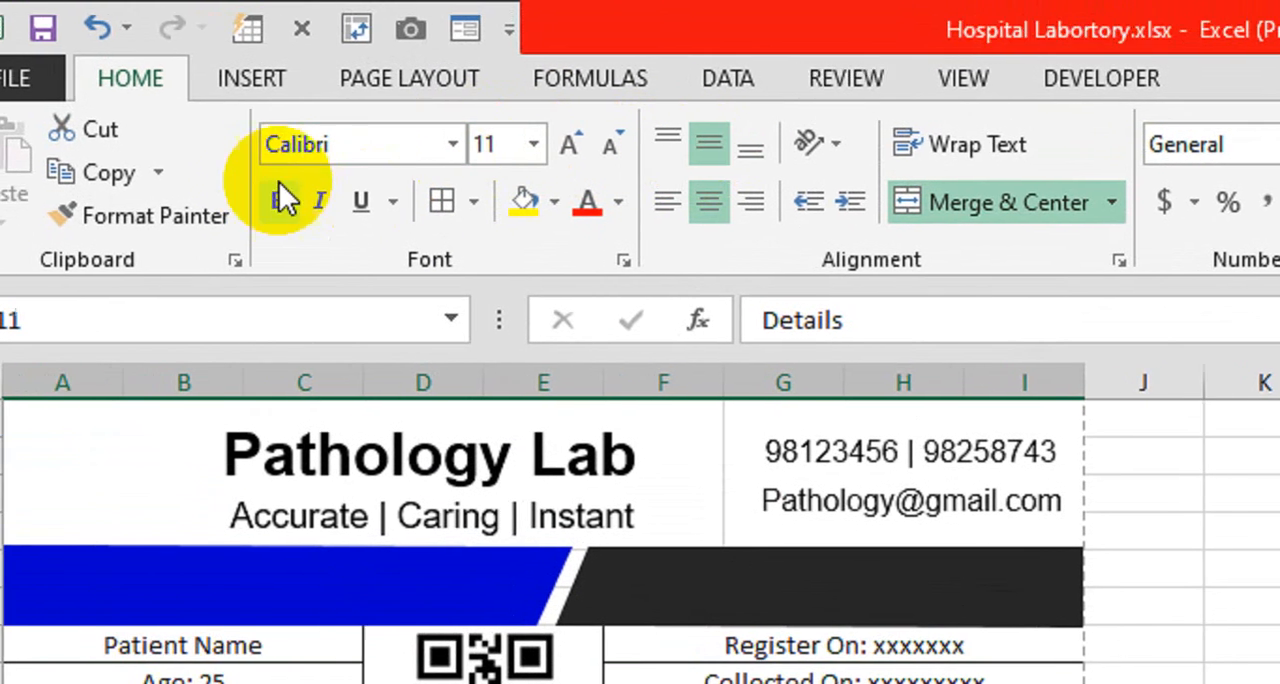
{"action": "left_click", "coordinate": [265, 201]}
{"action": "left_click", "coordinate": [556, 144]}
{"action": "left_click", "coordinate": [594, 142]}
{"action": "left_click", "coordinate": [598, 142]}
{"action": "left_click", "coordinate": [598, 142]}
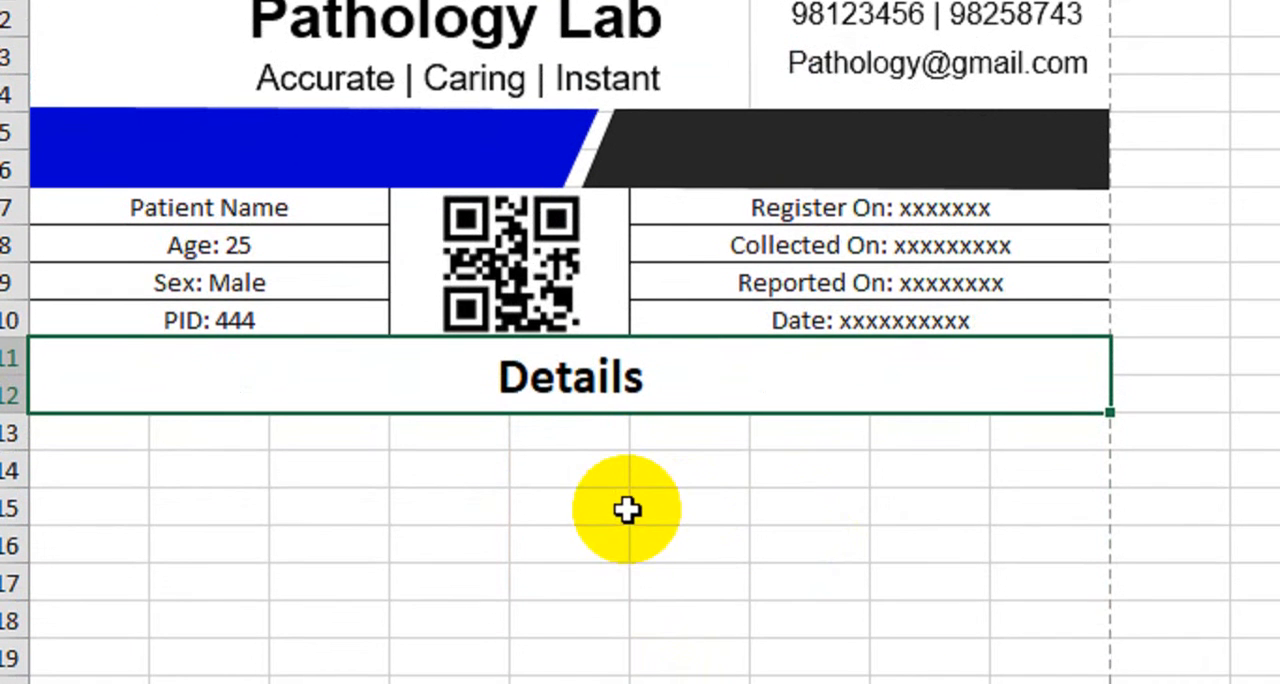
Merge and center A14:C14, D14:E14, F14:G14 and H14:I14 as four heading cells below the Details heading
{"action": "scroll", "coordinate": [626, 510], "scroll_direction": "down", "scroll_amount": 1}
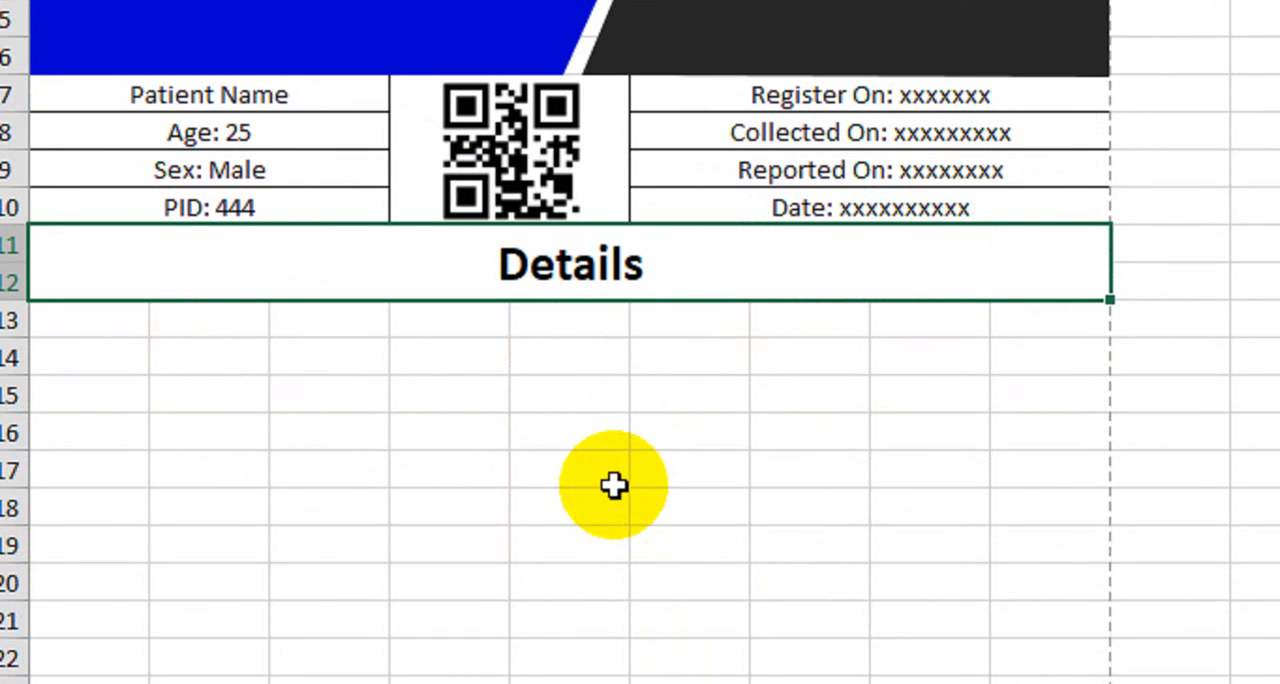
{"action": "left_click", "coordinate": [107, 364]}
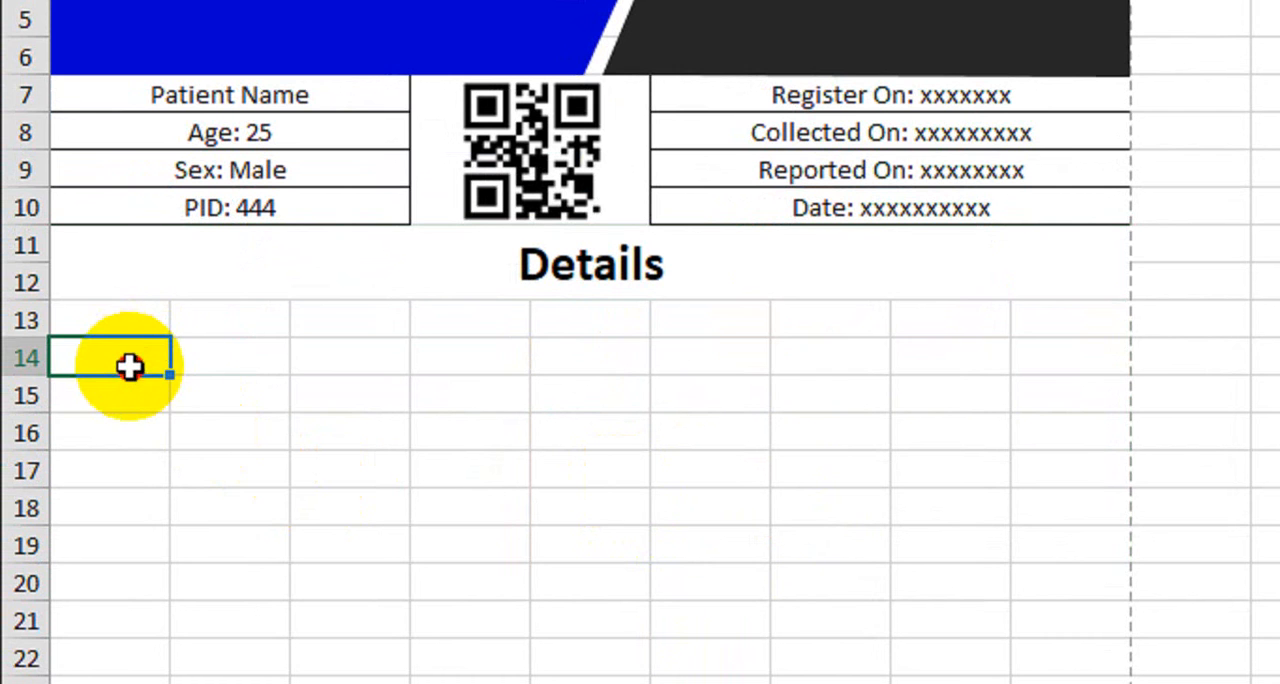
{"action": "left_click_drag", "start_coordinate": [130, 366], "coordinate": [281, 357]}
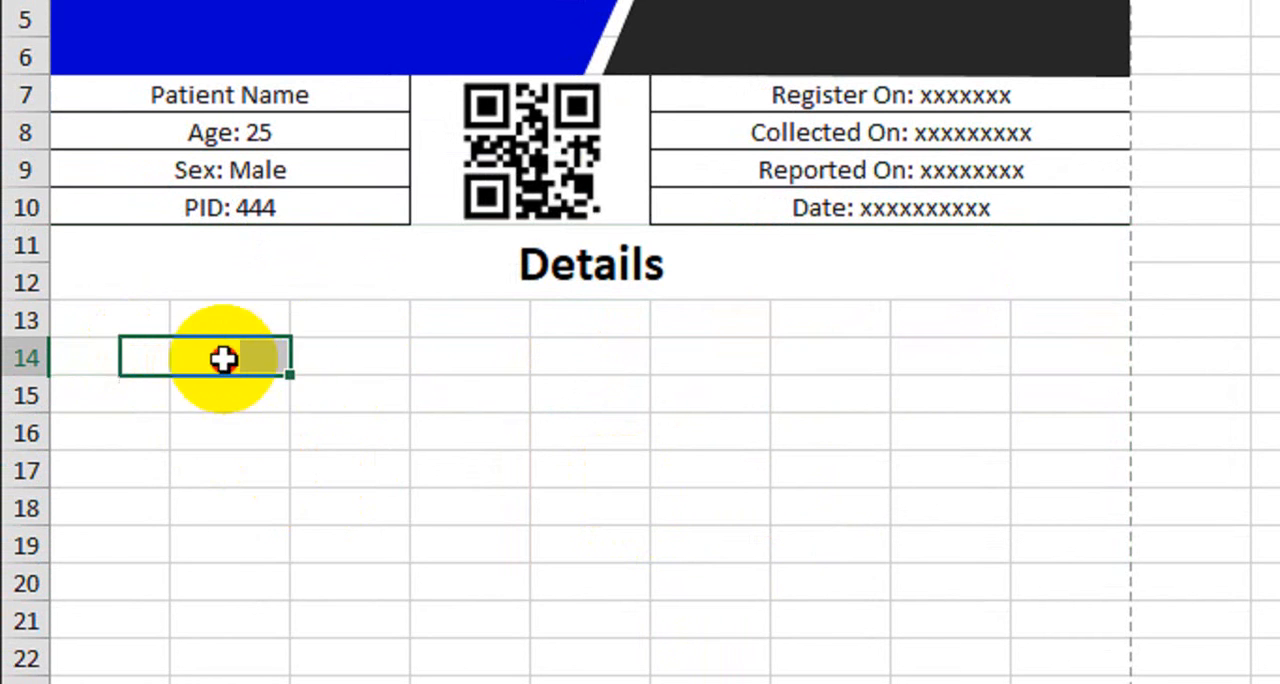
{"action": "left_click_drag", "start_coordinate": [223, 357], "coordinate": [377, 363]}
{"action": "left_click_drag", "start_coordinate": [148, 360], "coordinate": [313, 354]}
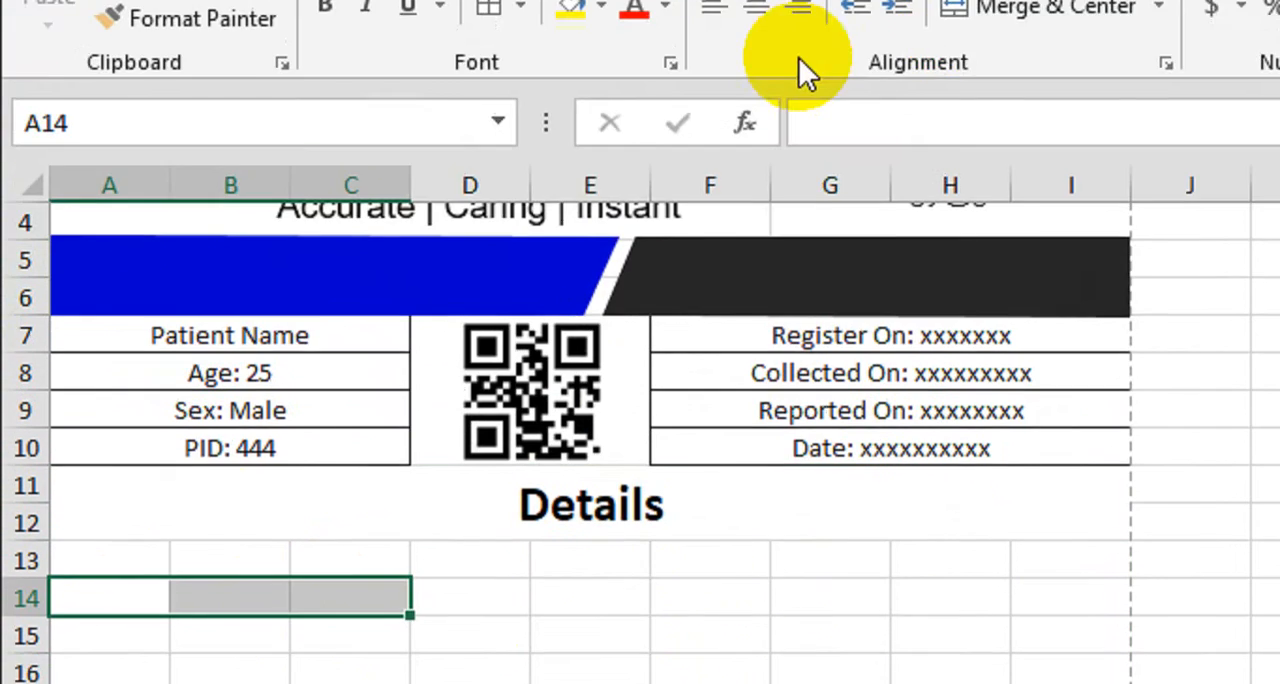
{"action": "left_click", "coordinate": [979, 123]}
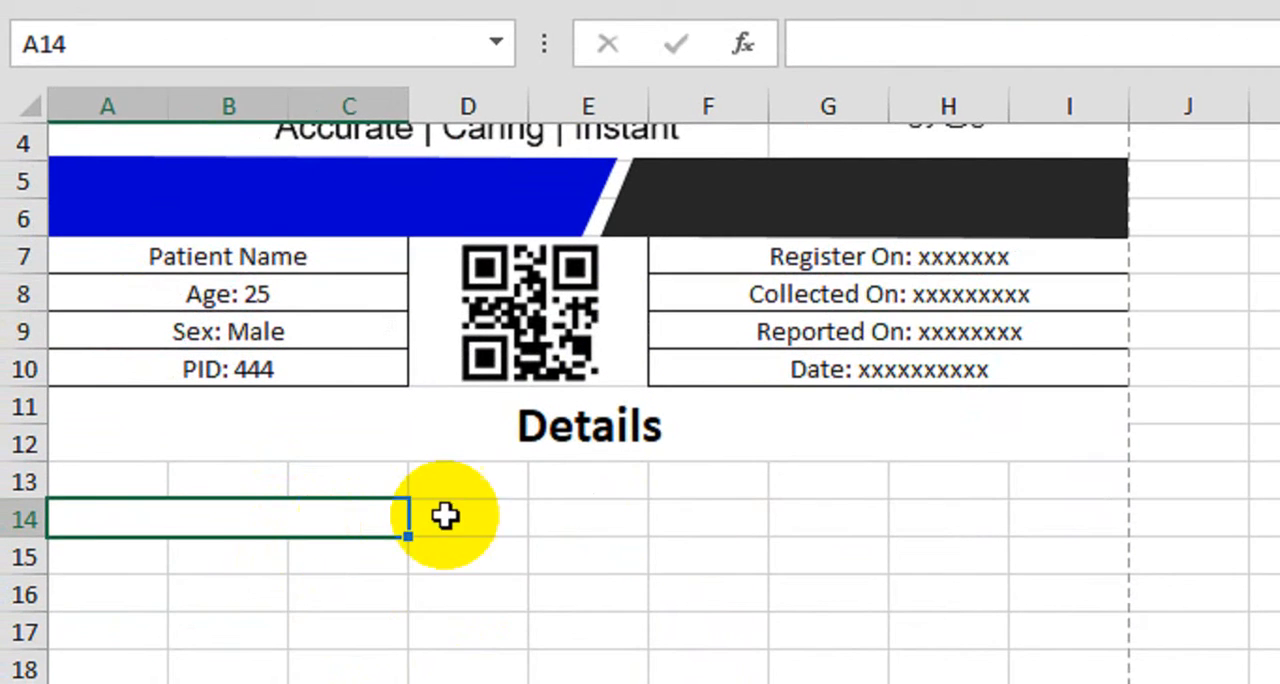
{"action": "left_click_drag", "start_coordinate": [445, 515], "coordinate": [580, 512]}
{"action": "left_click", "coordinate": [988, 100]}
{"action": "left_click_drag", "start_coordinate": [698, 601], "coordinate": [770, 612]}
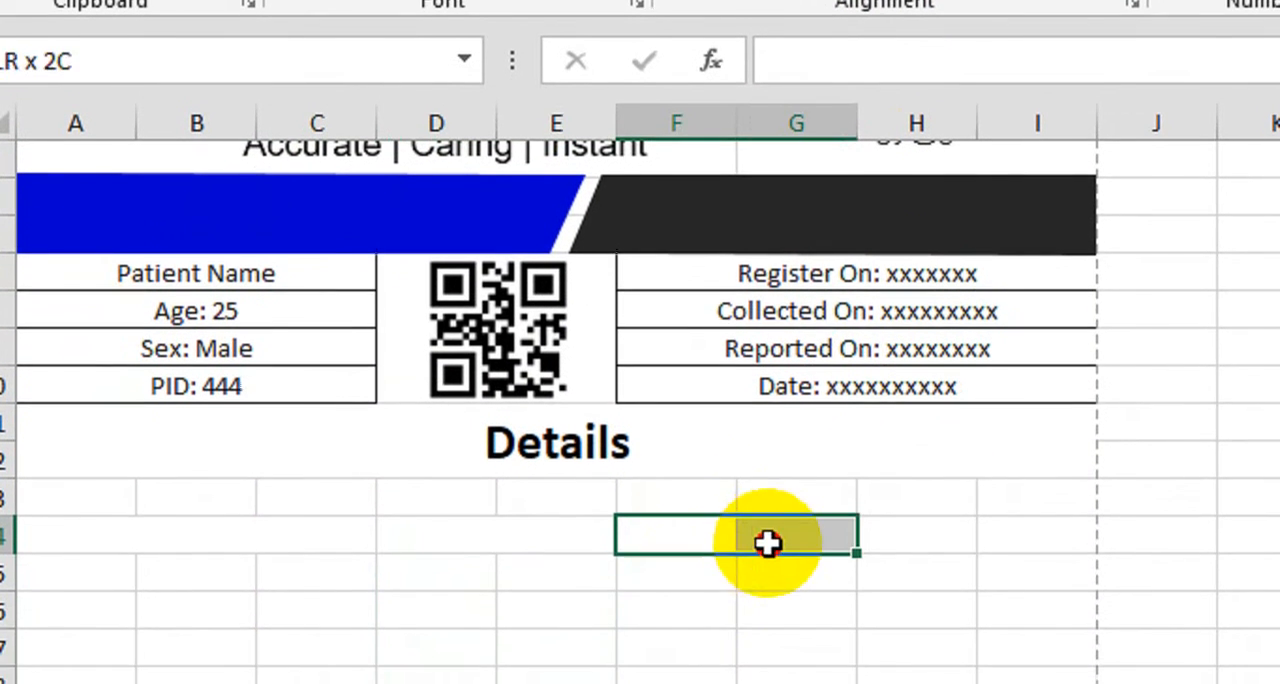
{"action": "left_click", "coordinate": [985, 18]}
{"action": "left_click_drag", "start_coordinate": [886, 580], "coordinate": [978, 576]}
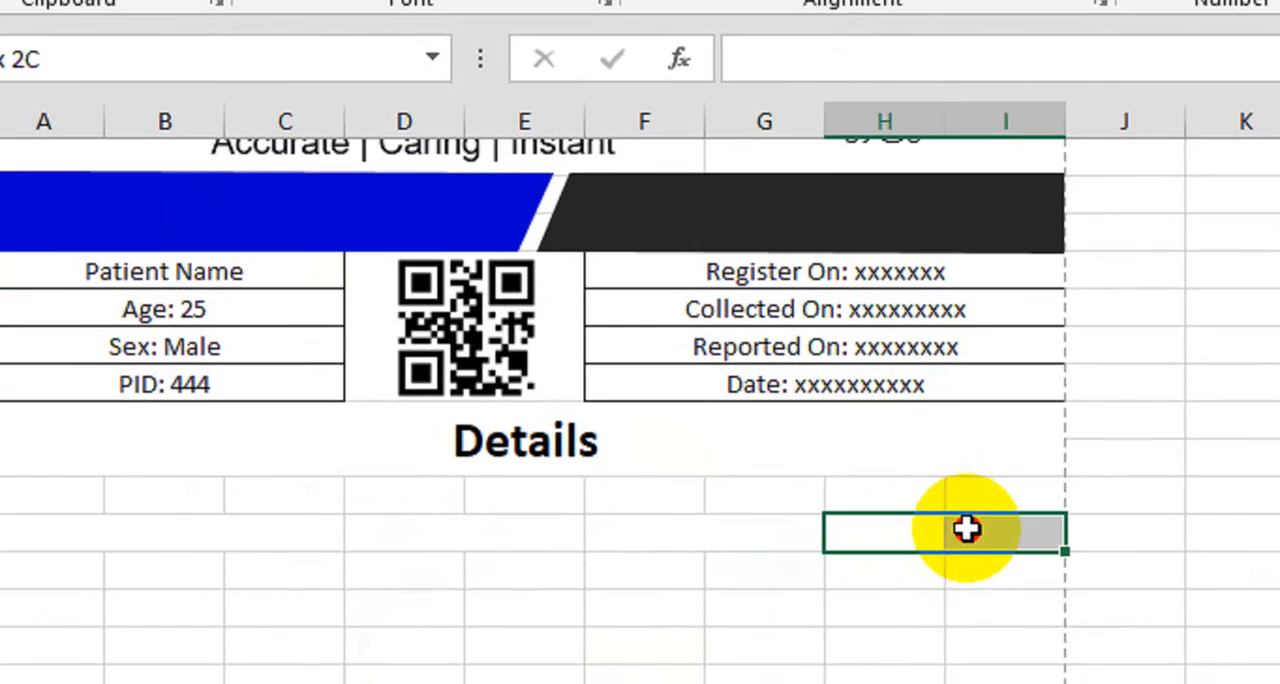
{"action": "left_click", "coordinate": [986, 18]}
Apply All Borders to the merged heading cells in A14:I14
{"action": "left_click_drag", "start_coordinate": [193, 555], "coordinate": [951, 539]}
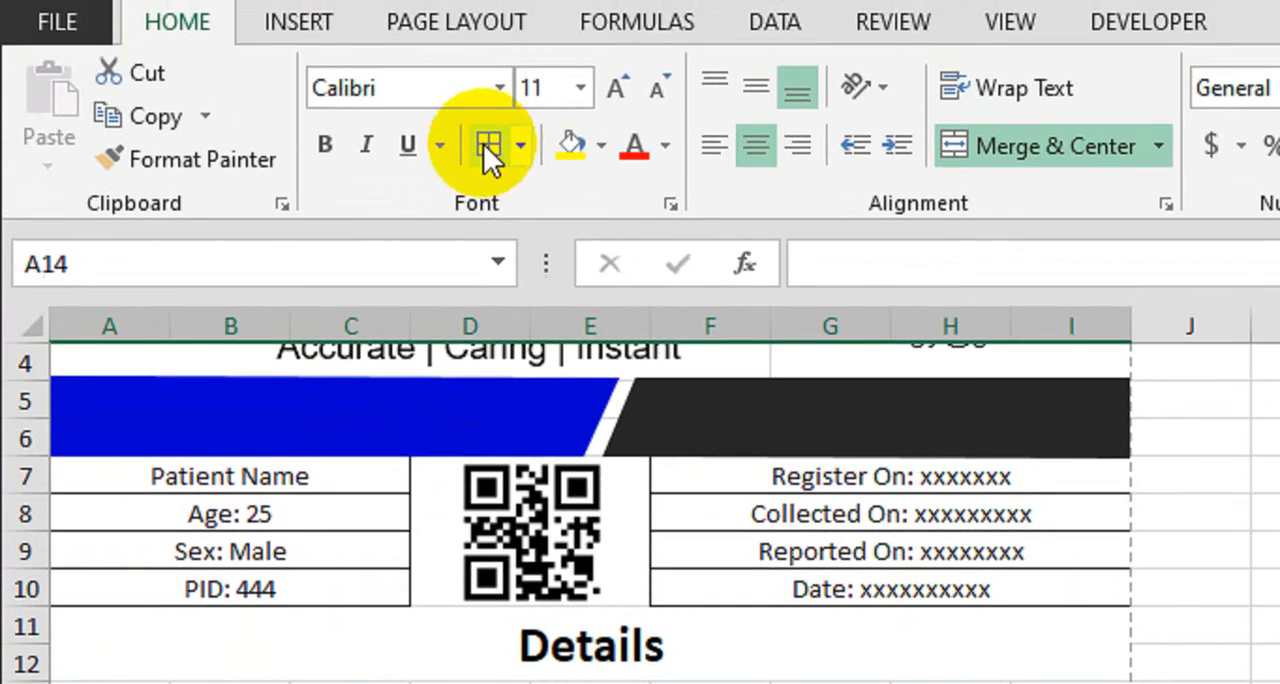
{"action": "left_click", "coordinate": [488, 145]}
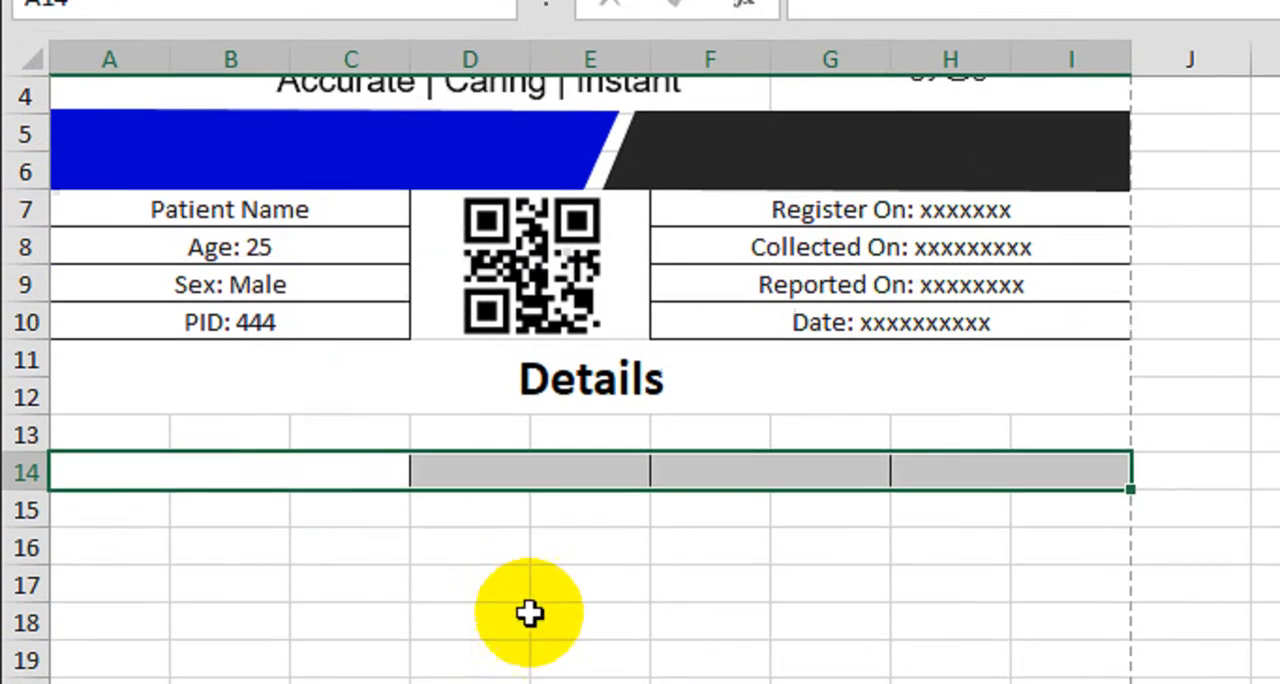
{"action": "left_click", "coordinate": [515, 605]}
Enter the column headings "Investigation", "Result", "Reference Value" and "Unit" across row 14
{"action": "left_click", "coordinate": [265, 440]}
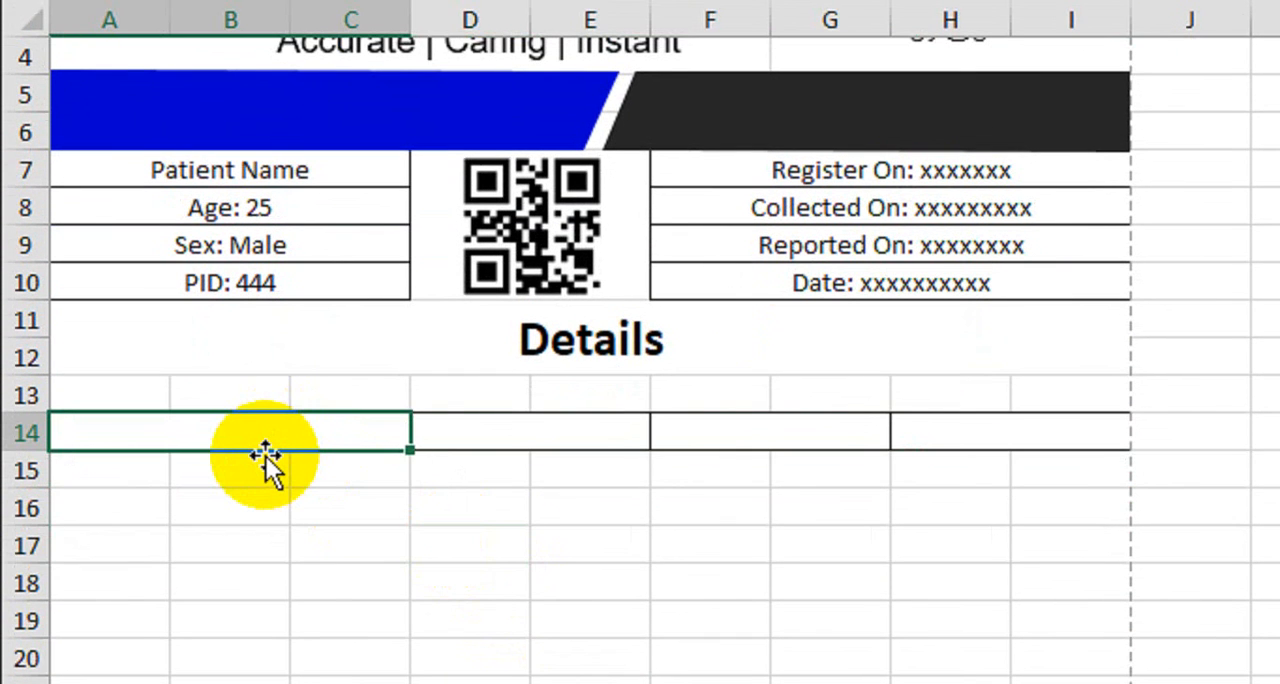
{"action": "type", "text": "Investi"}
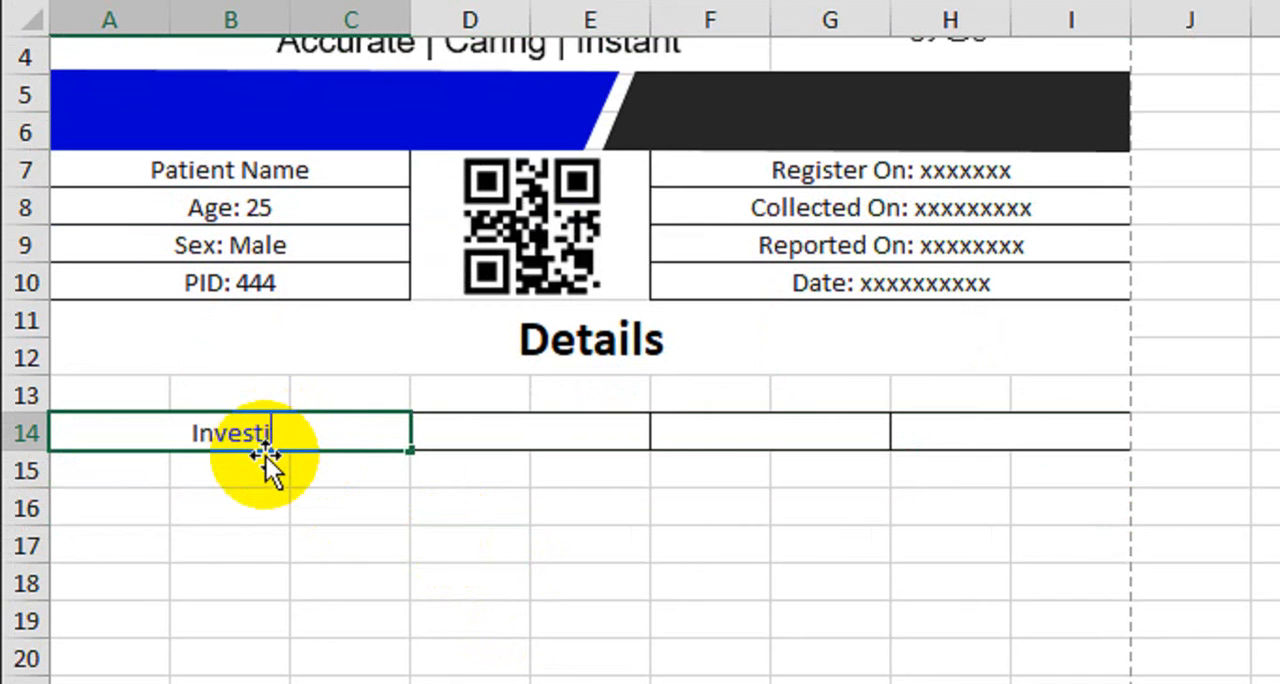
{"action": "type", "text": "gation"}
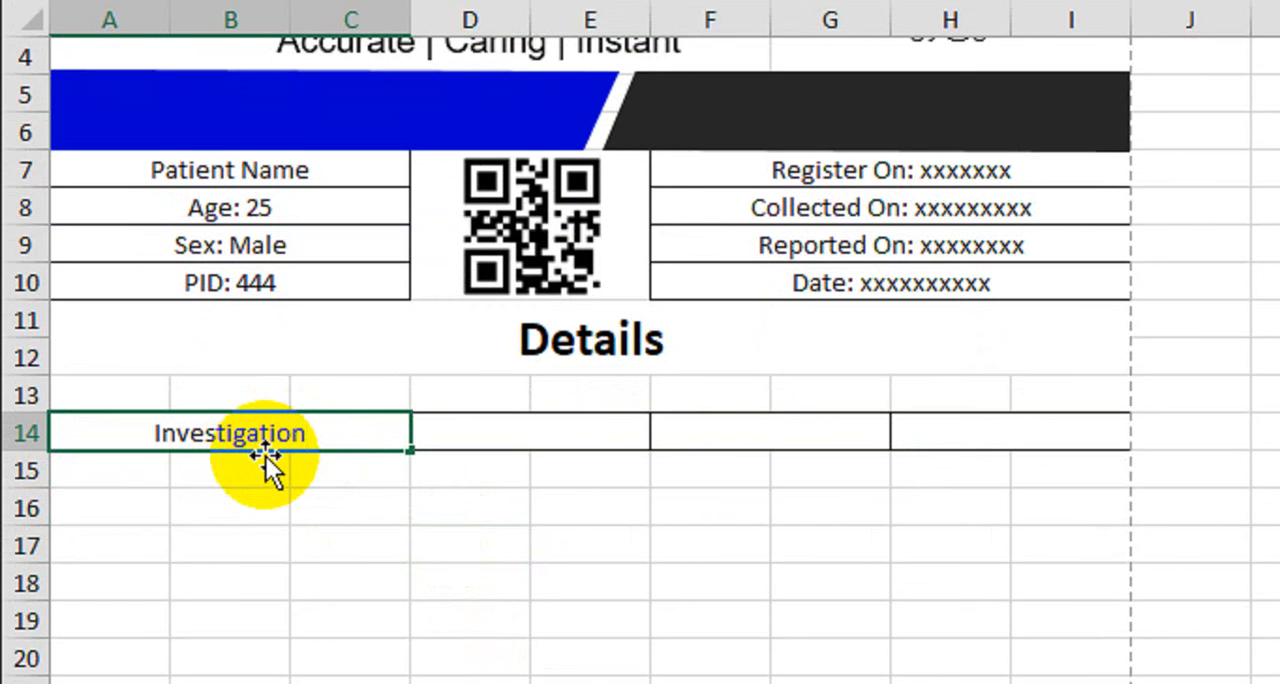
{"action": "key", "text": "Tab"}
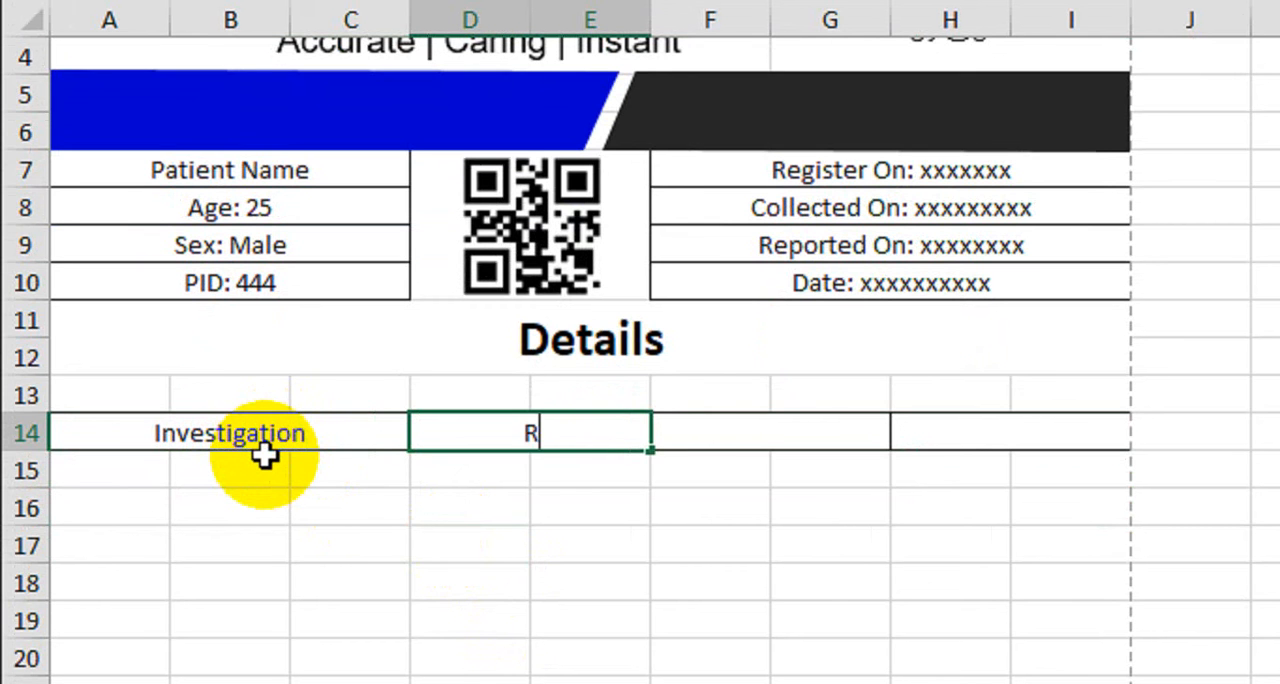
{"action": "key", "text": "Tab"}
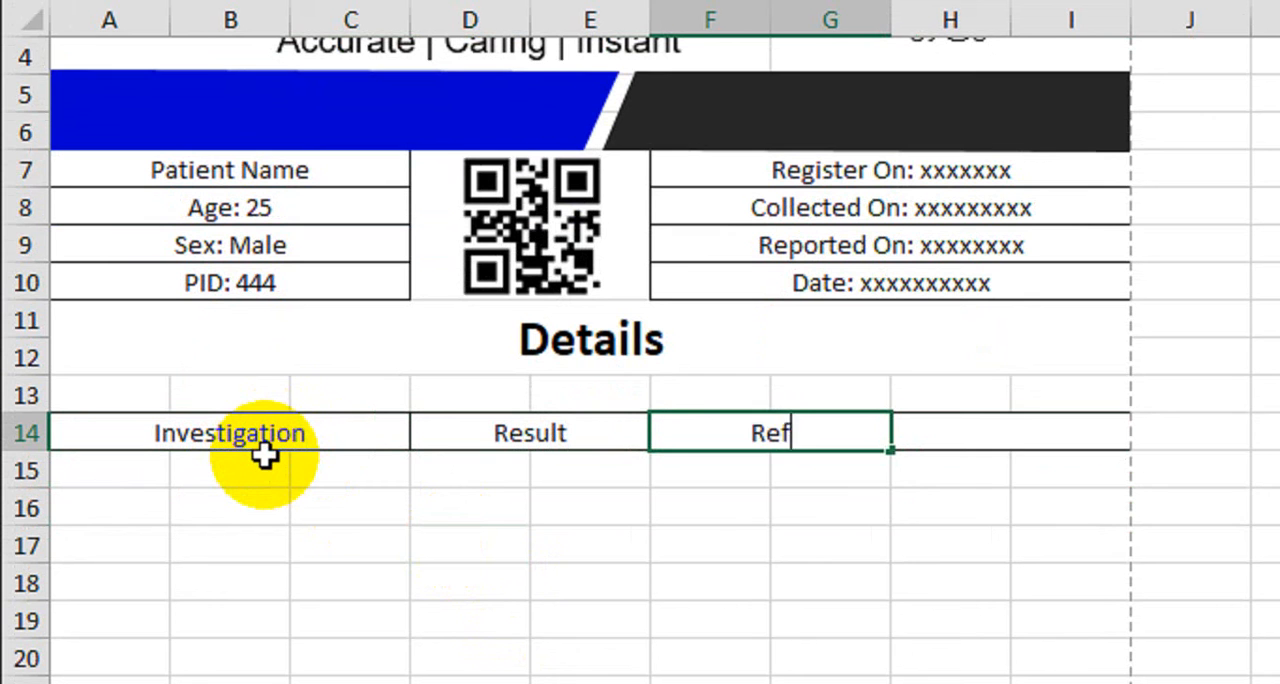
{"action": "type", "text": "Reference"}
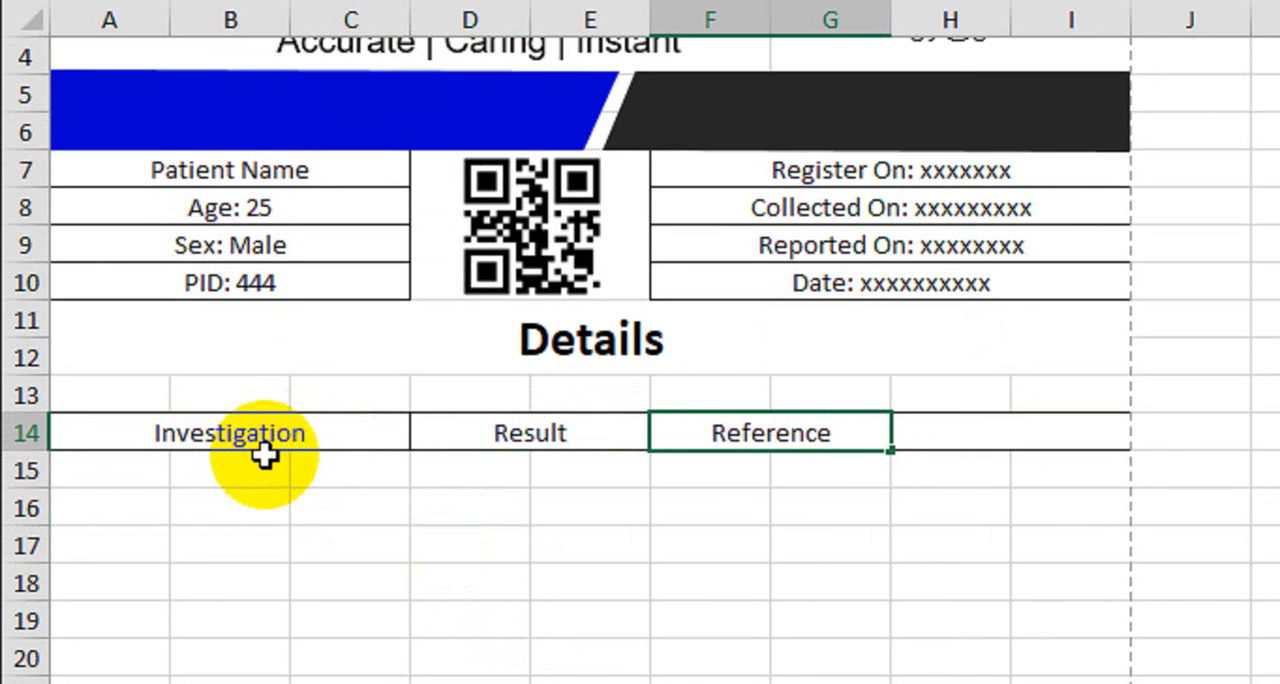
{"action": "type", "text": " Value"}
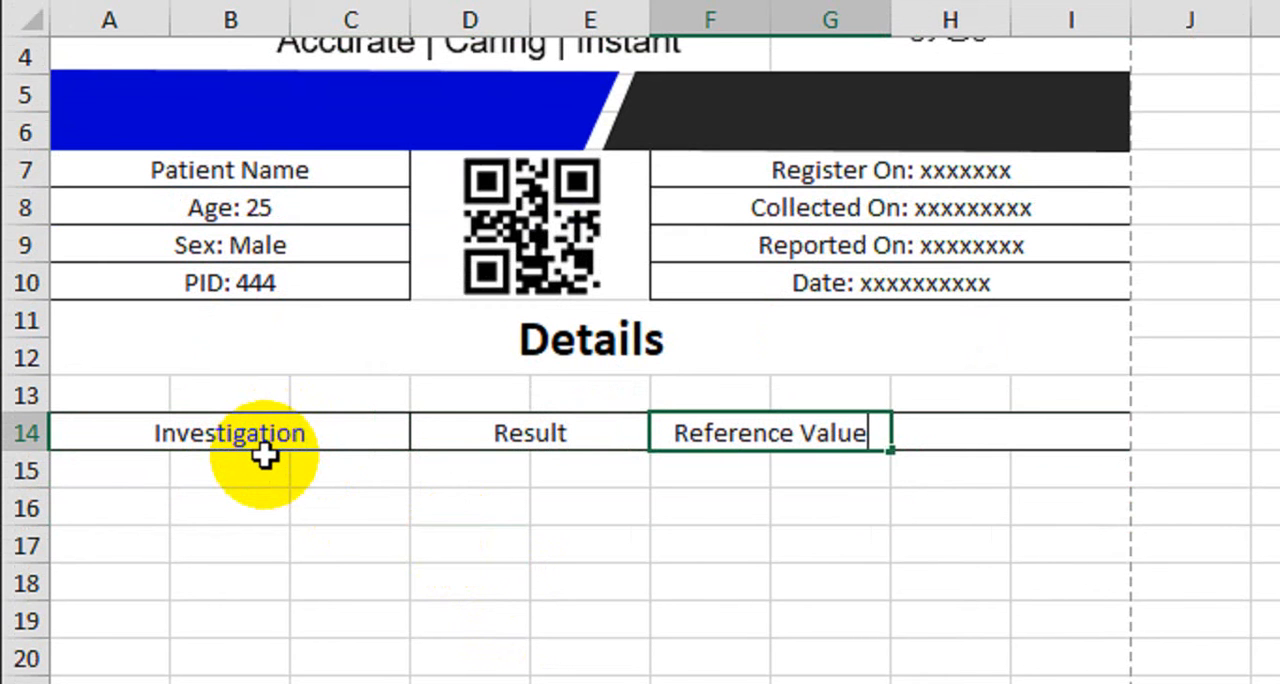
{"action": "key", "text": "Tab"}
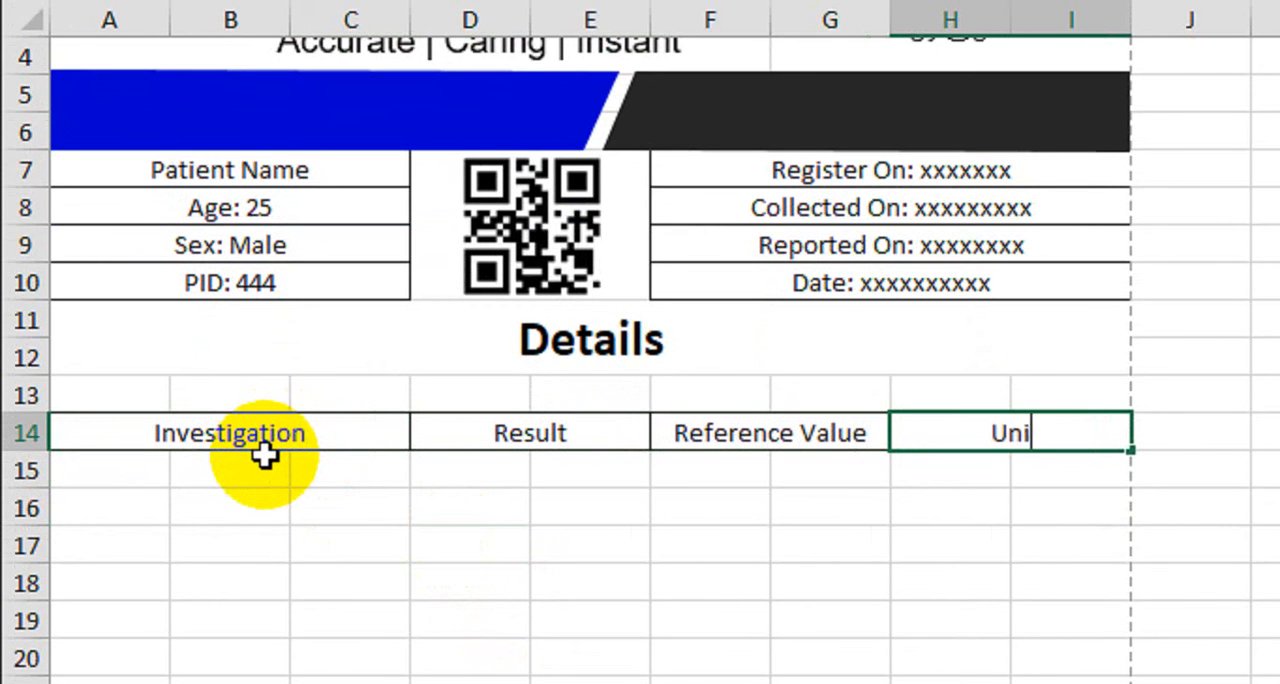
{"action": "type", "text": "Unit"}
{"action": "key", "text": "Return"}
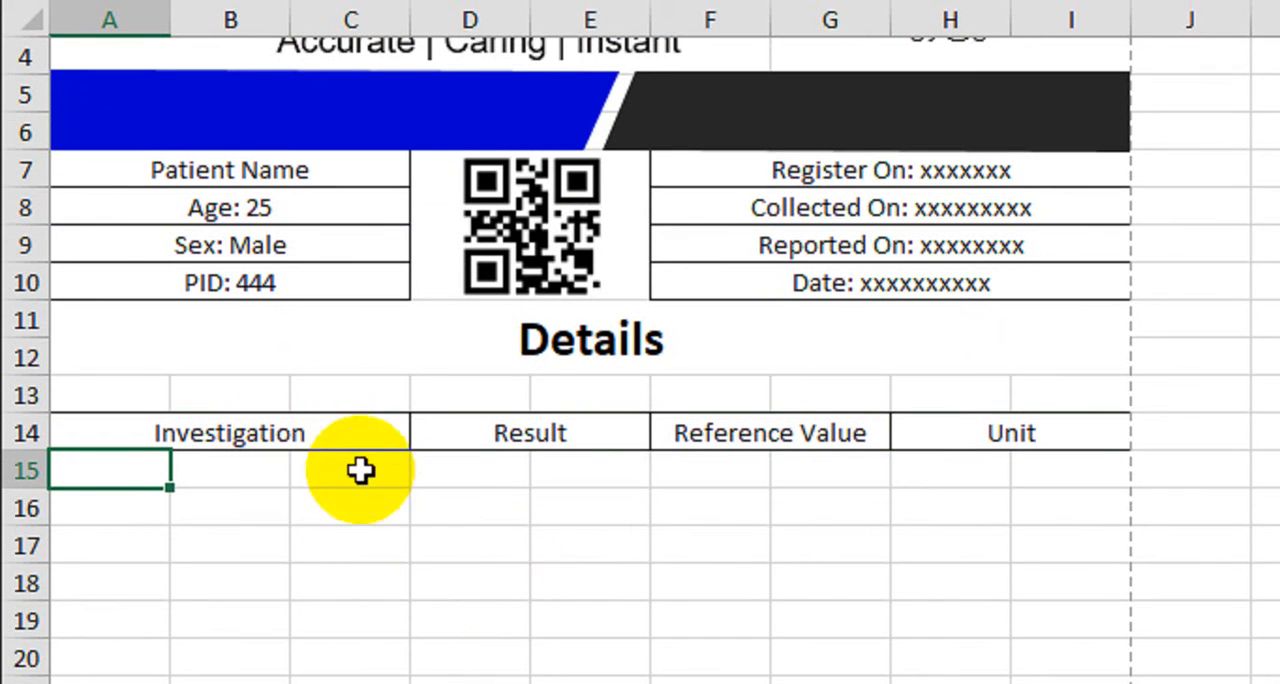
Merge and center each of the four column headings over rows 14 and 15
{"action": "scroll", "coordinate": [302, 518], "scroll_direction": "down", "scroll_amount": 1}
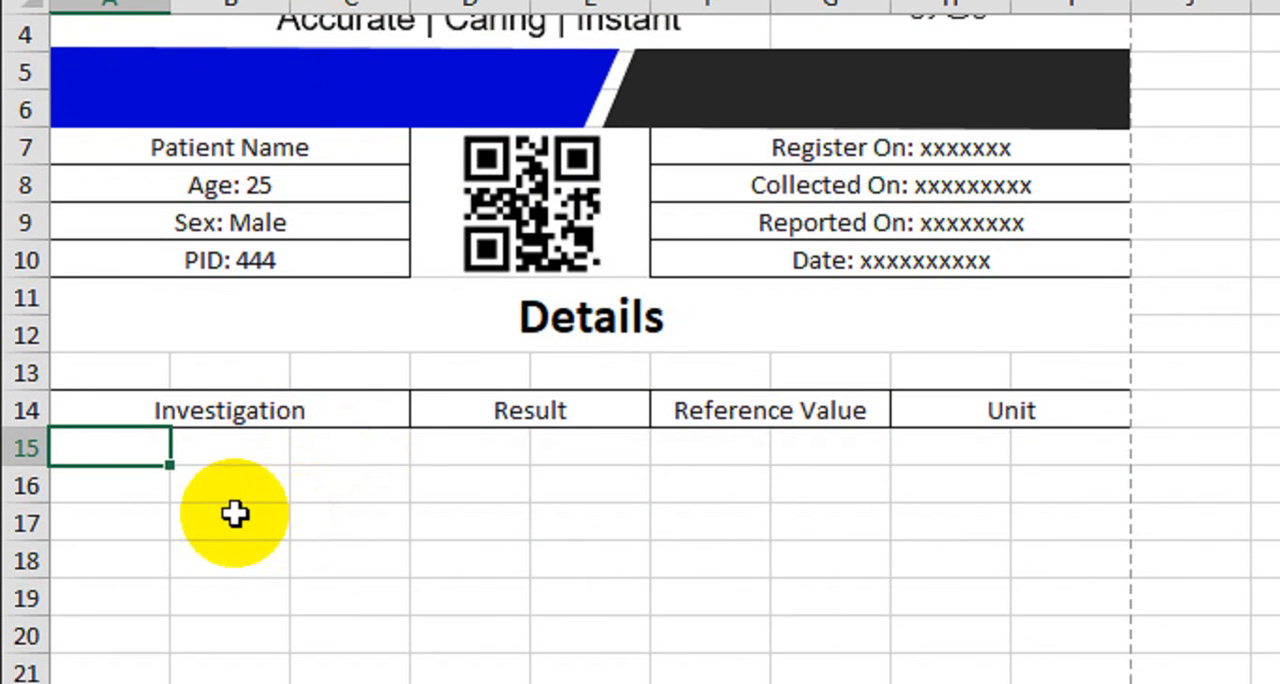
{"action": "left_click", "coordinate": [95, 494]}
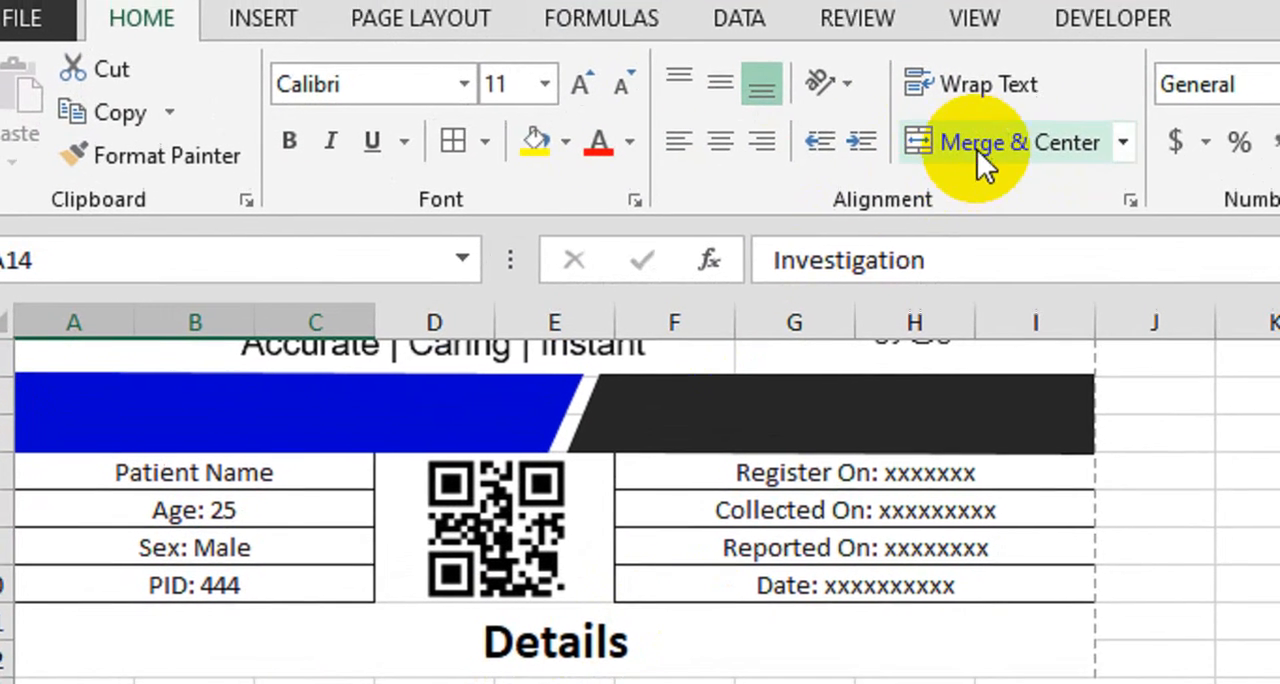
{"action": "left_click", "coordinate": [986, 137]}
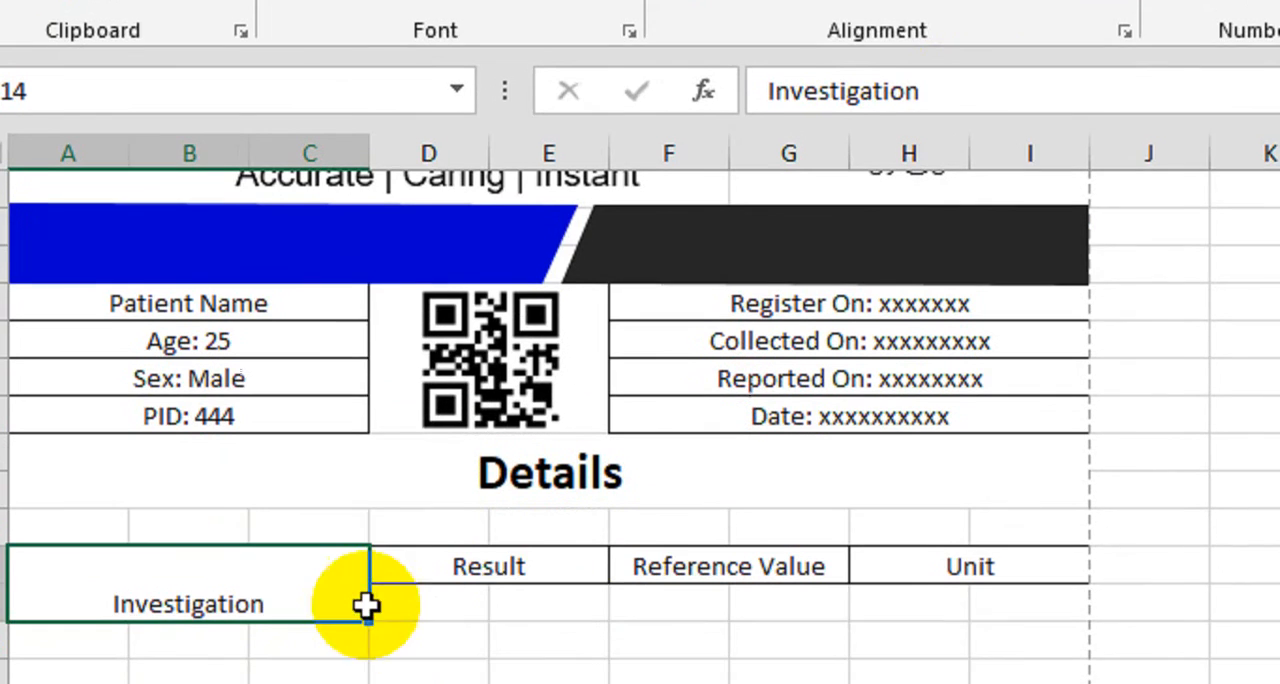
{"action": "left_click_drag", "start_coordinate": [545, 511], "coordinate": [531, 545]}
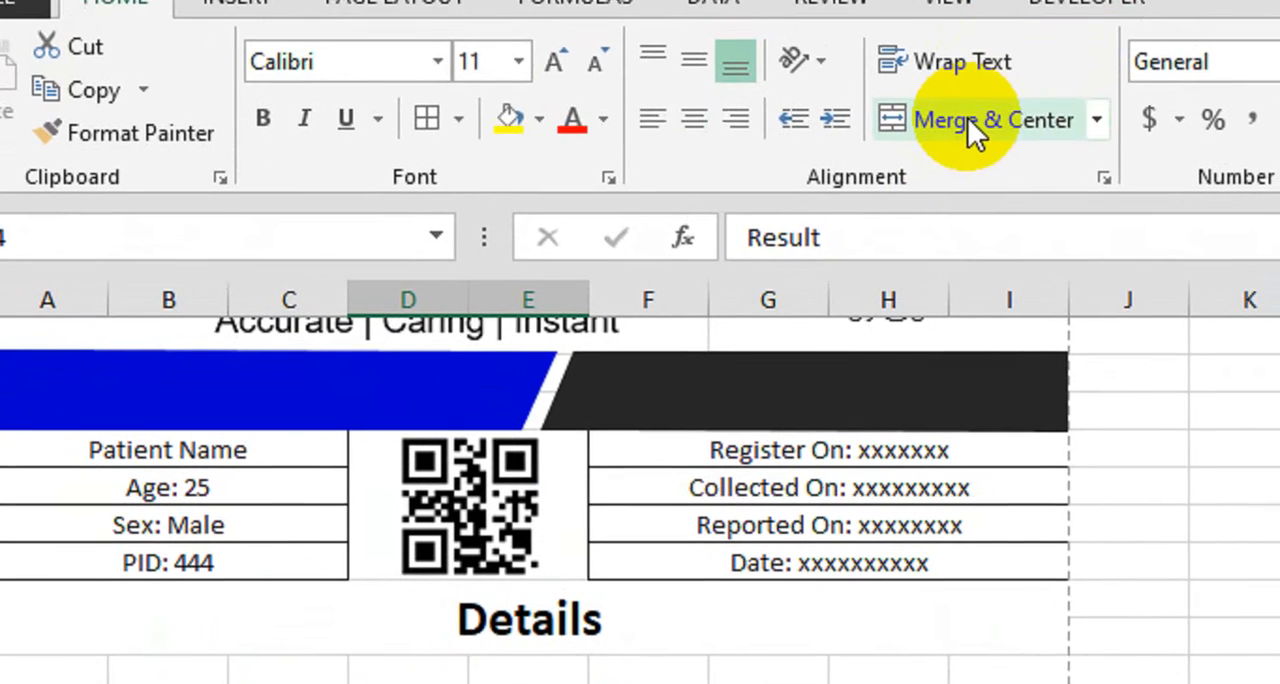
{"action": "left_click", "coordinate": [971, 128]}
{"action": "left_click_drag", "start_coordinate": [693, 551], "coordinate": [691, 588]}
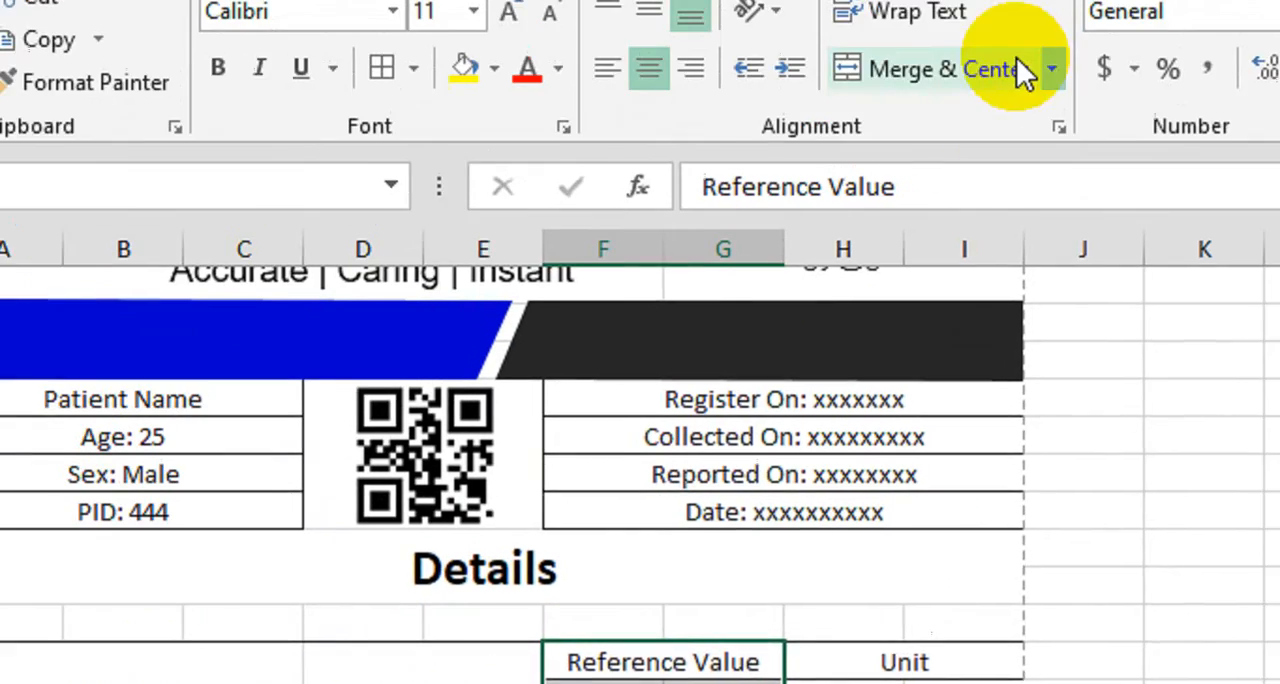
{"action": "left_click", "coordinate": [966, 163]}
{"action": "left_click_drag", "start_coordinate": [871, 678], "coordinate": [871, 683]}
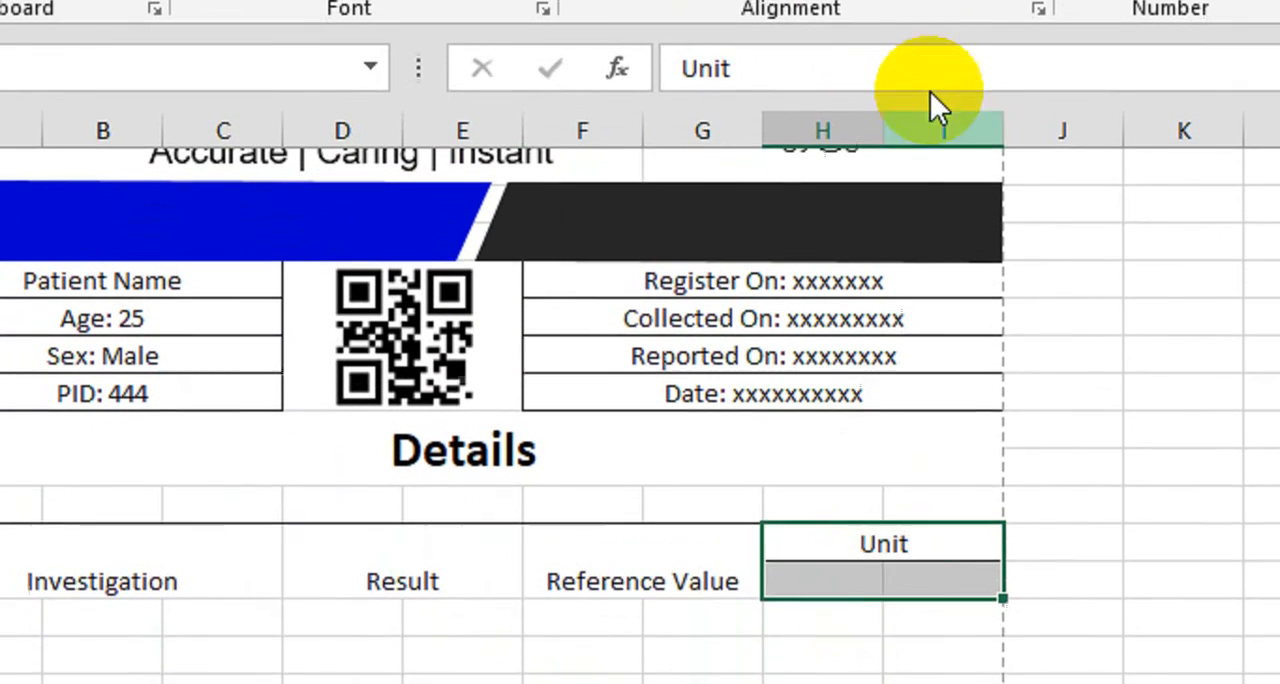
{"action": "left_click", "coordinate": [926, 91]}
Apply All Borders to the column headings in A14:I15 and middle-align them vertically
{"action": "left_click_drag", "start_coordinate": [207, 683], "coordinate": [940, 683]}
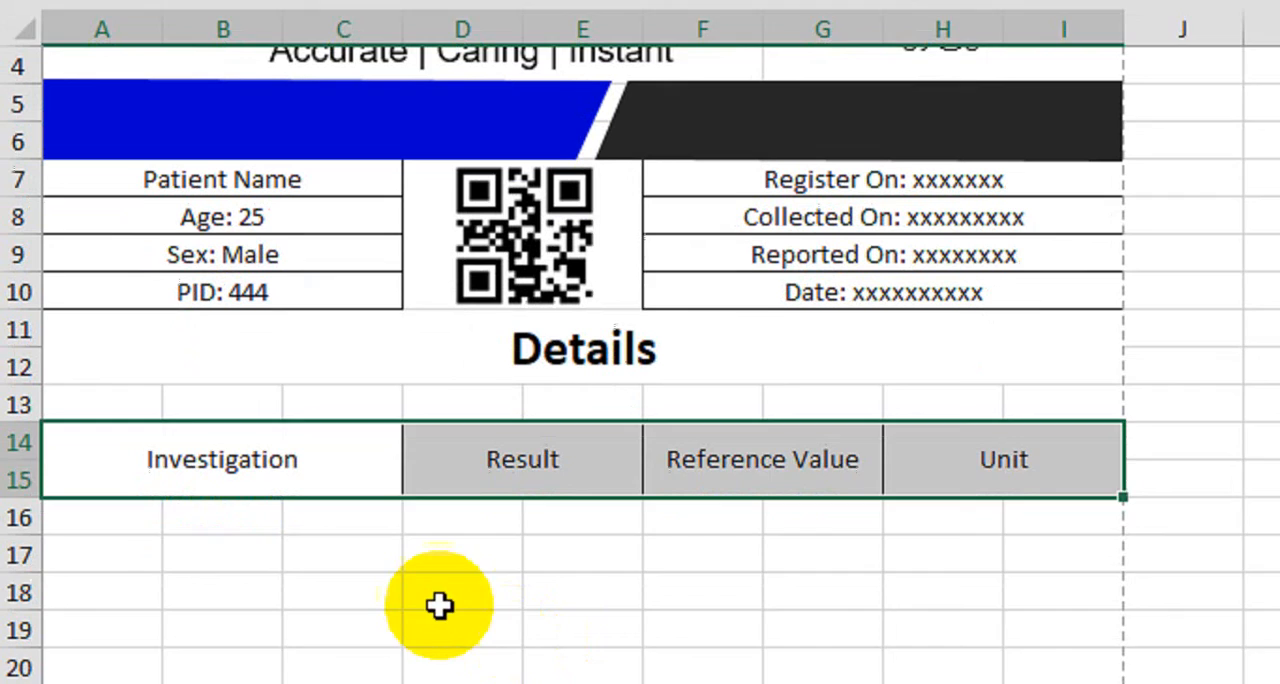
{"action": "left_click", "coordinate": [440, 602]}
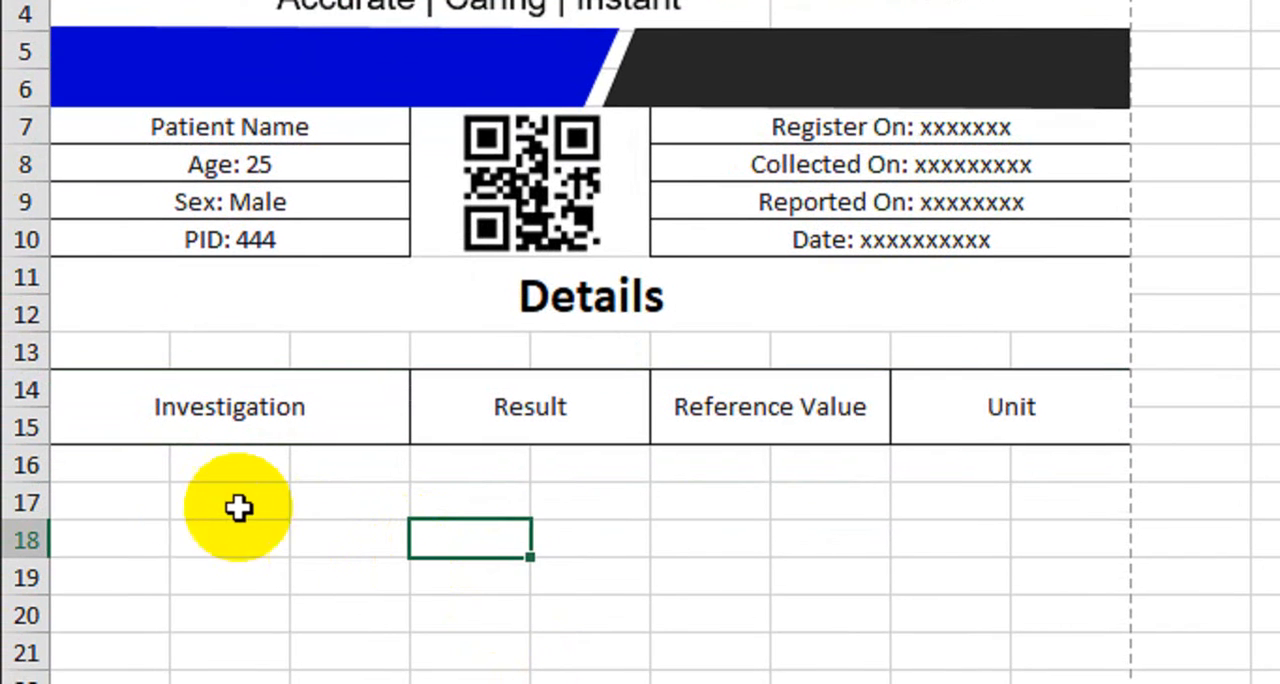
Merge and center A17:C18, D17:E18, F17:G18 and H17:I18, and apply All Borders to the merged cells
{"action": "left_click_drag", "start_coordinate": [129, 503], "coordinate": [331, 540]}
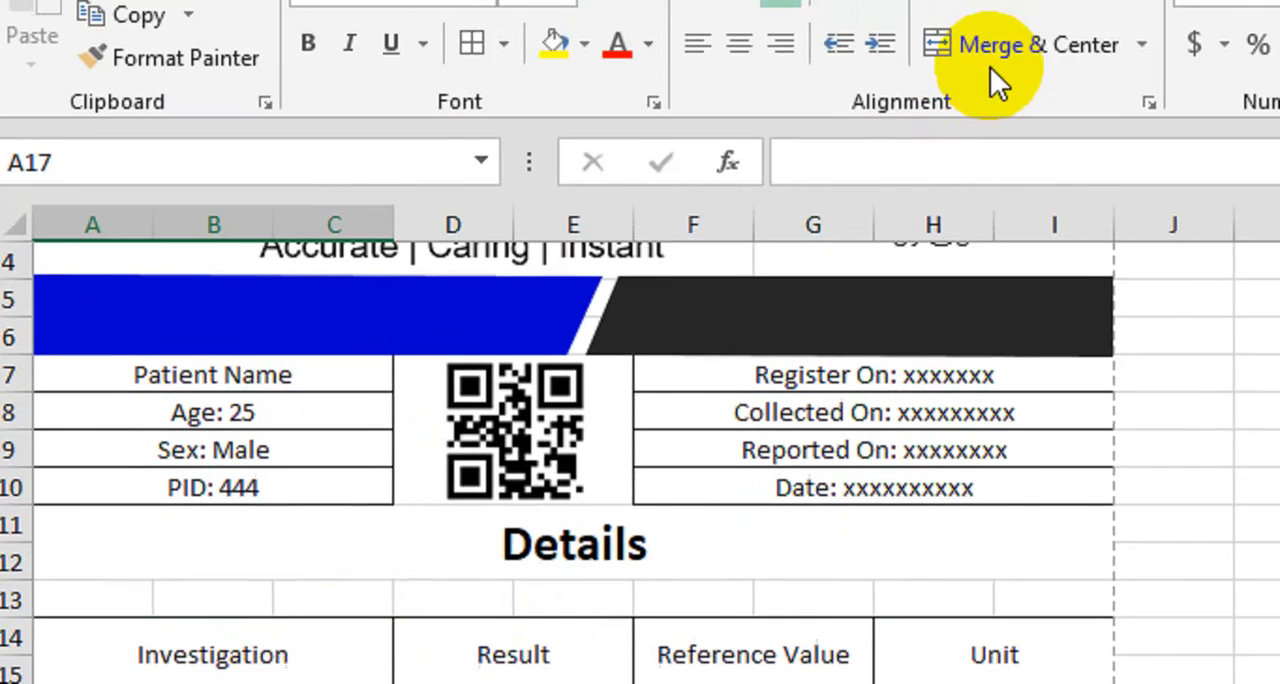
{"action": "left_click", "coordinate": [992, 48]}
{"action": "left_click_drag", "start_coordinate": [426, 534], "coordinate": [543, 534]}
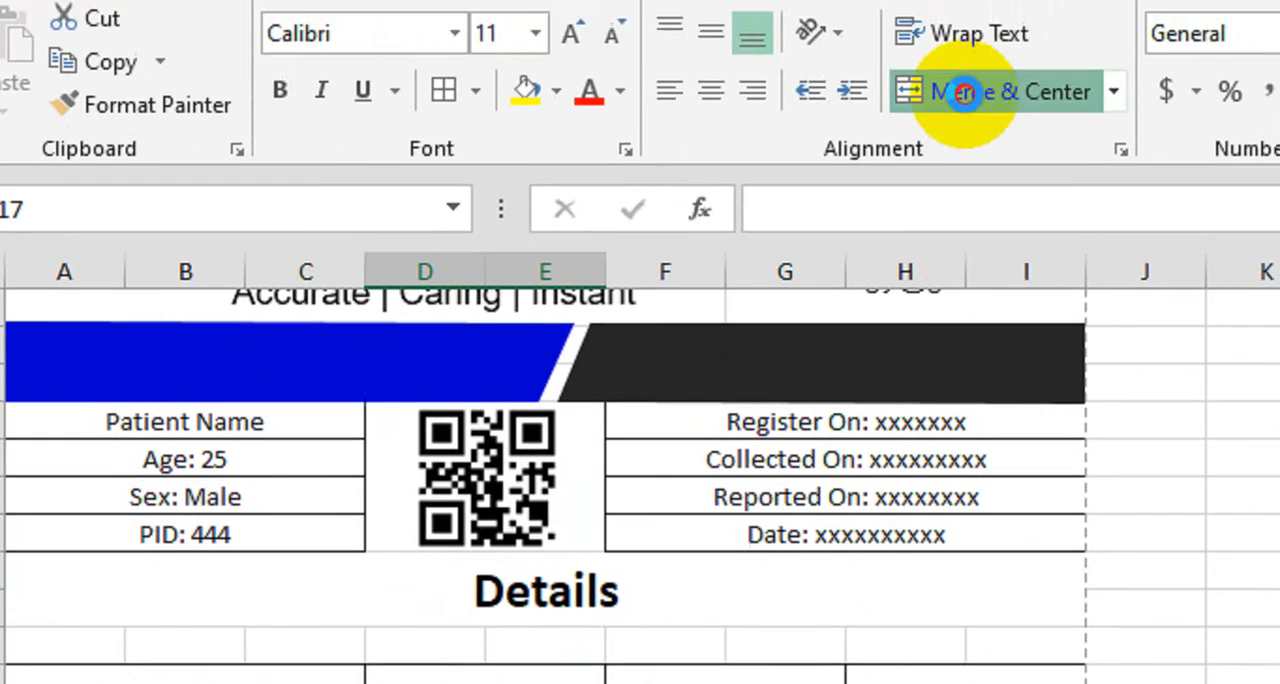
{"action": "left_click", "coordinate": [962, 96]}
{"action": "left_click_drag", "start_coordinate": [677, 609], "coordinate": [763, 560]}
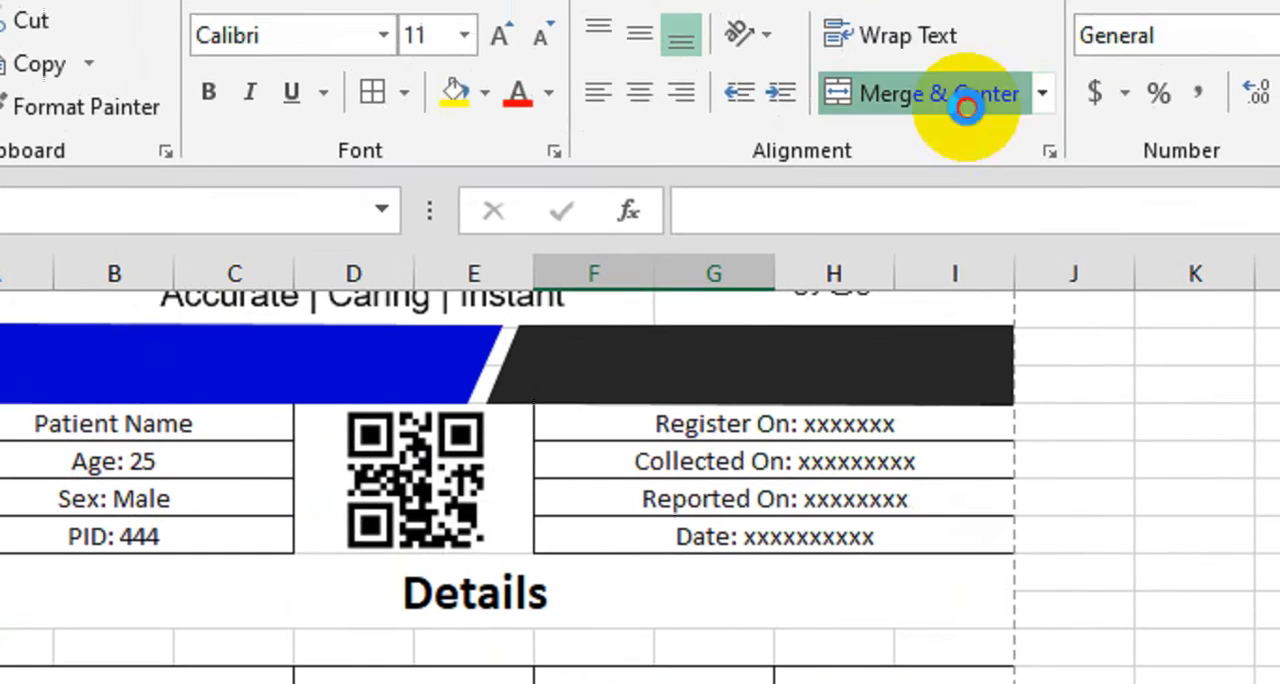
{"action": "left_click", "coordinate": [965, 108]}
{"action": "left_click_drag", "start_coordinate": [850, 566], "coordinate": [929, 528]}
{"action": "left_click", "coordinate": [939, 57]}
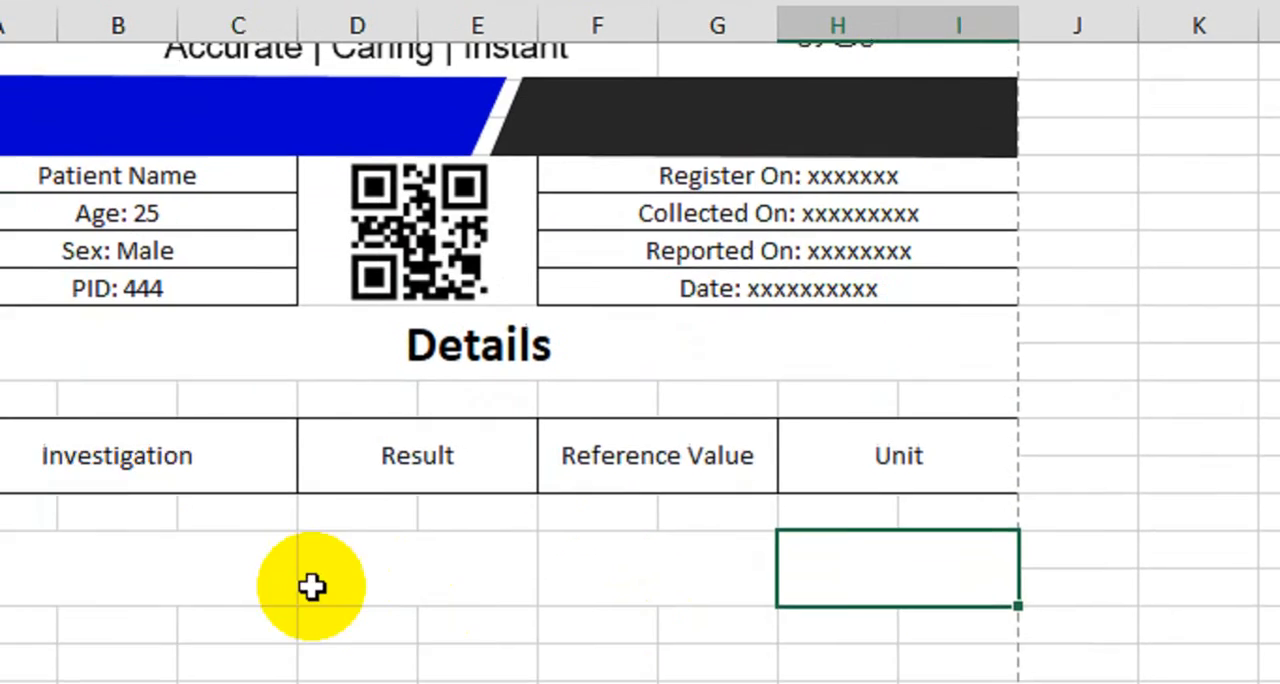
{"action": "left_click_drag", "start_coordinate": [240, 683], "coordinate": [853, 683]}
{"action": "left_click", "coordinate": [459, 0]}
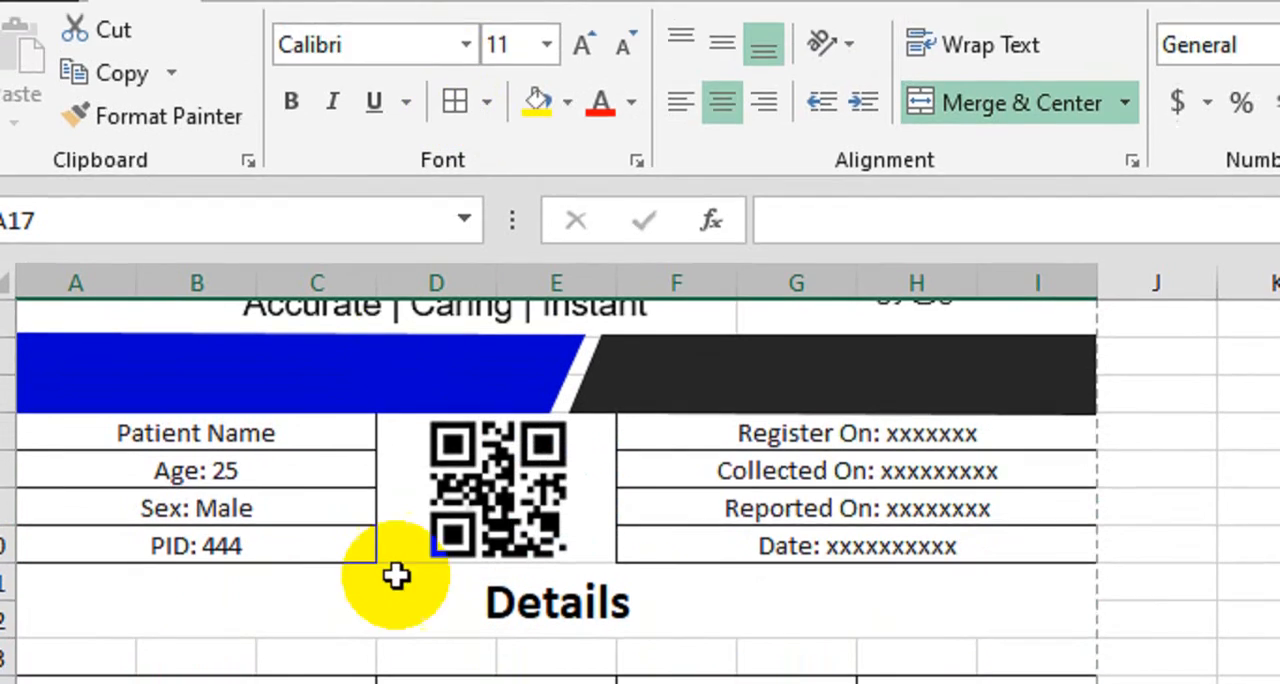
Enter "Primary Sample Type" in the Investigation cell A17 and middle-align A17:I18 vertically
{"action": "left_click", "coordinate": [250, 531]}
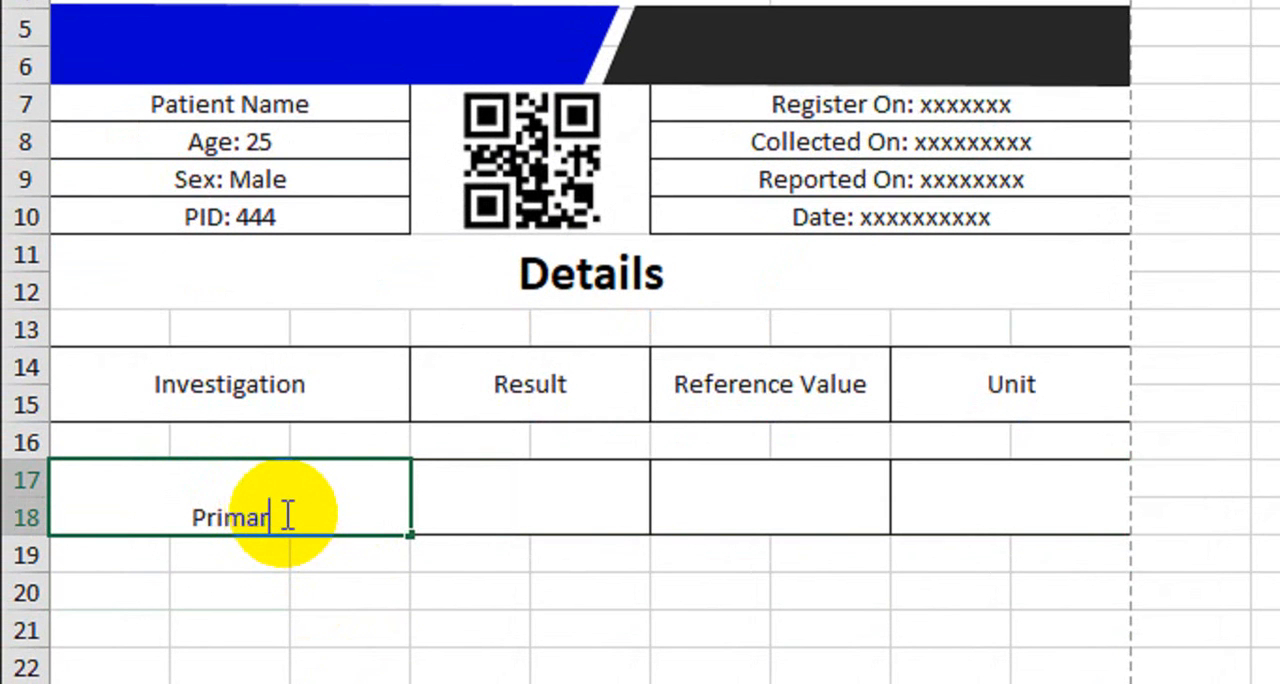
{"action": "type", "text": "Primary"}
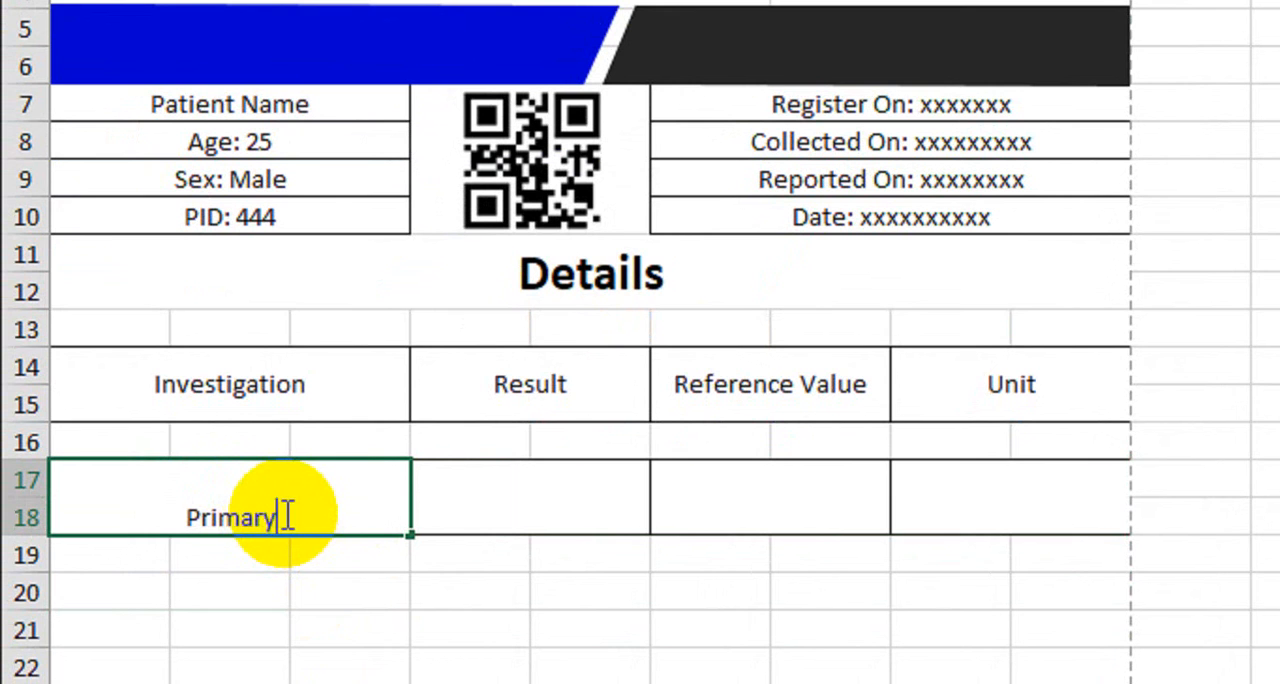
{"action": "type", "text": " Sample"}
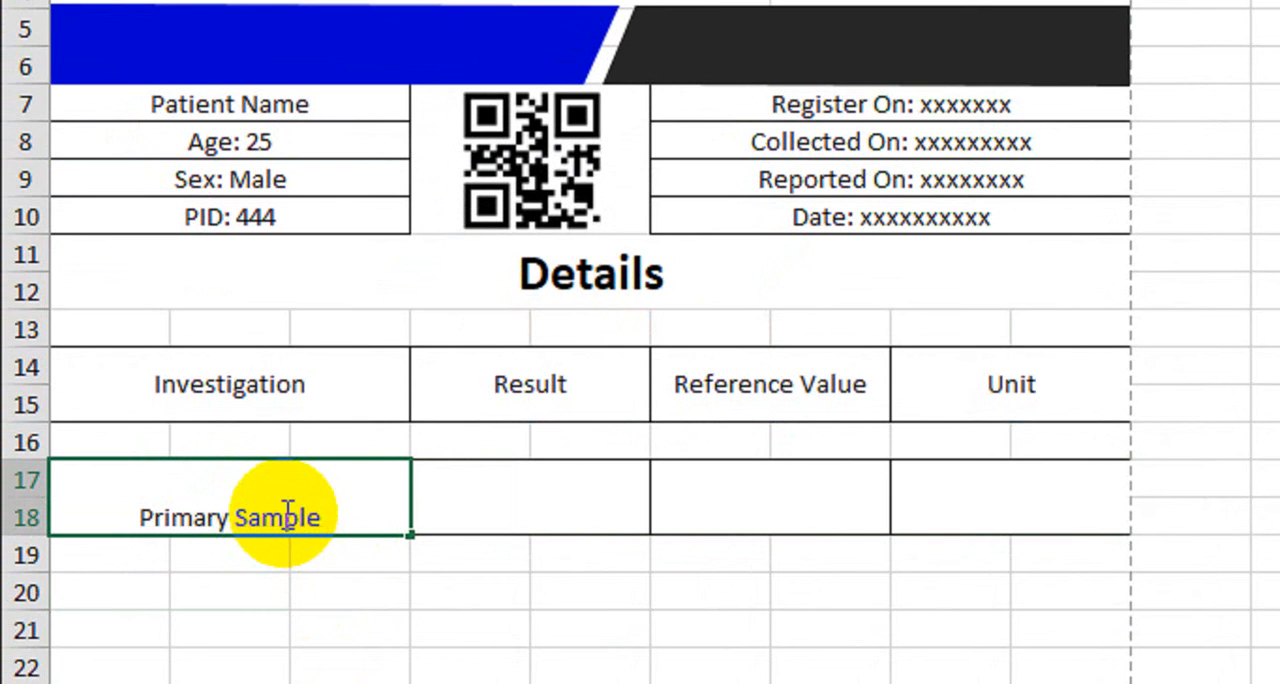
{"action": "type", "text": "Type"}
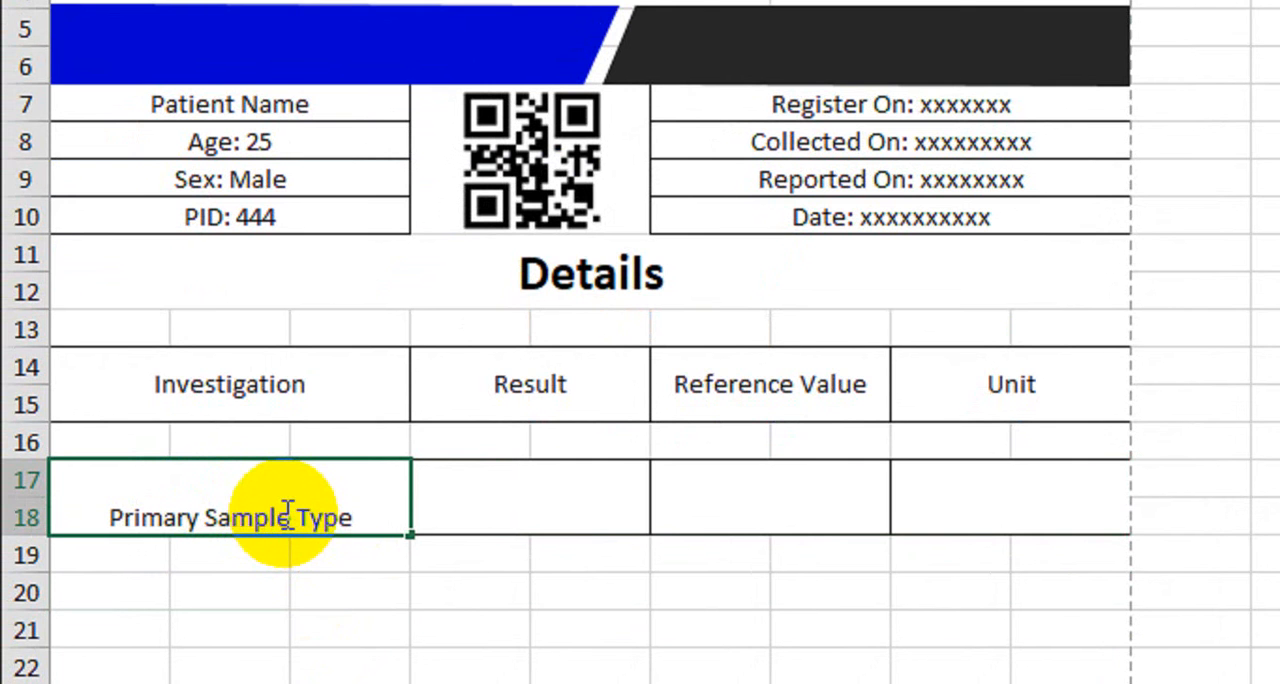
{"action": "key", "text": "Tab"}
{"action": "left_click_drag", "start_coordinate": [286, 517], "coordinate": [957, 489]}
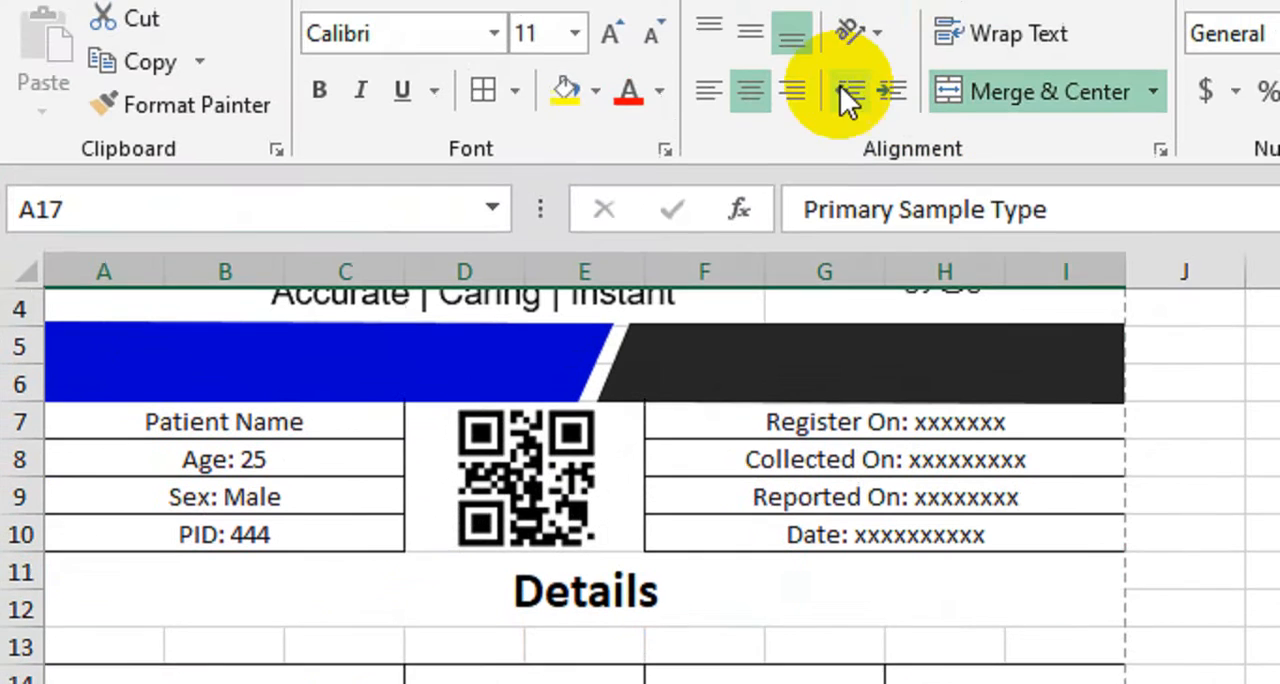
{"action": "left_click", "coordinate": [744, 36]}
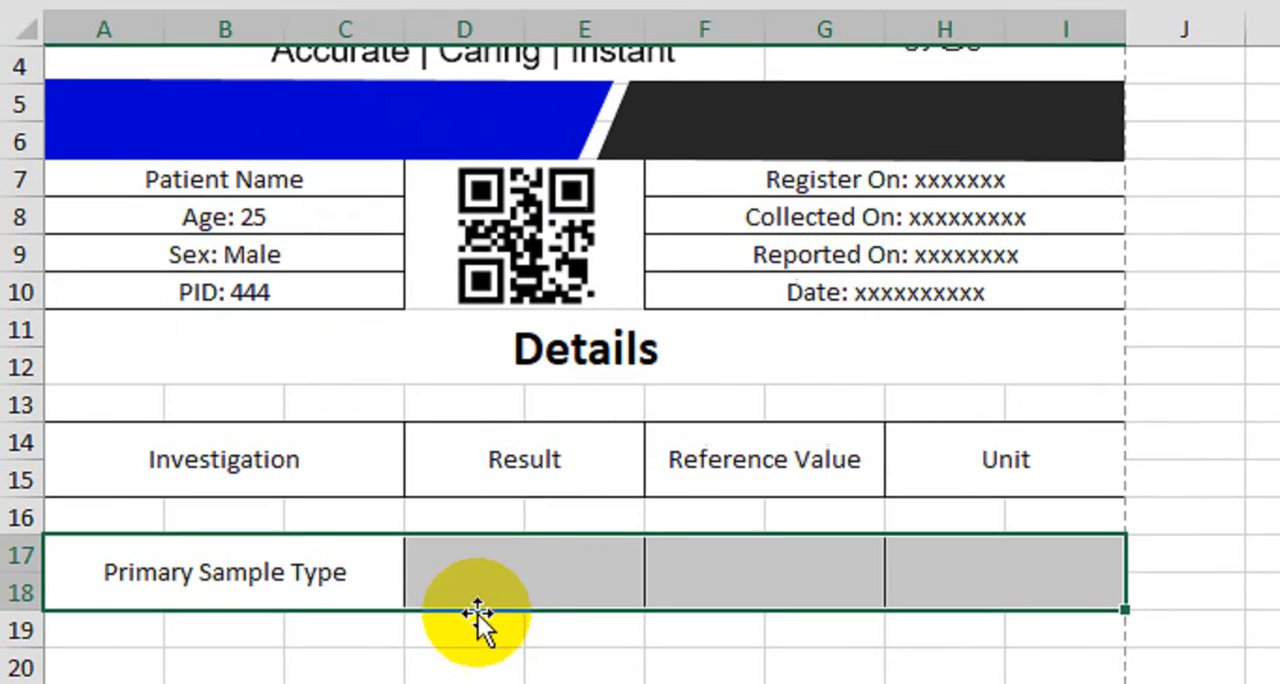
Complete the Primary Sample Type row with result "12.5", reference value "Low 13.5 - 17.5" and unit "g/dL"
{"action": "left_click", "coordinate": [526, 556]}
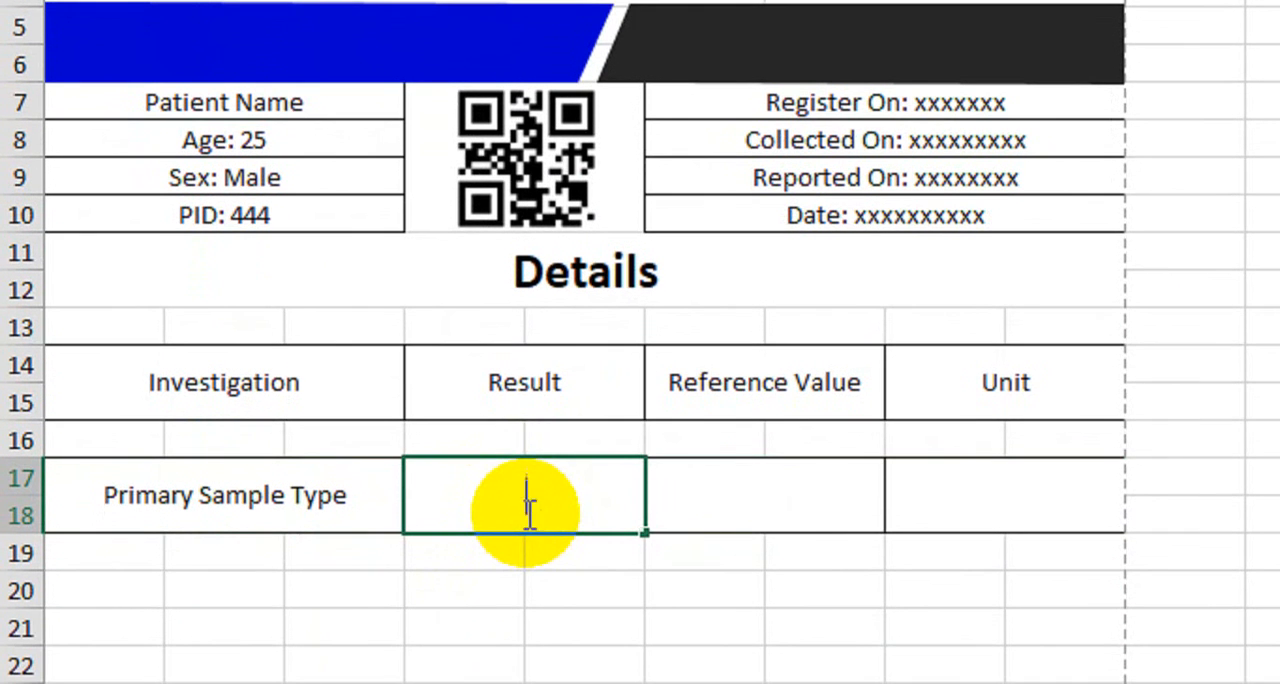
{"action": "key", "text": "Tab"}
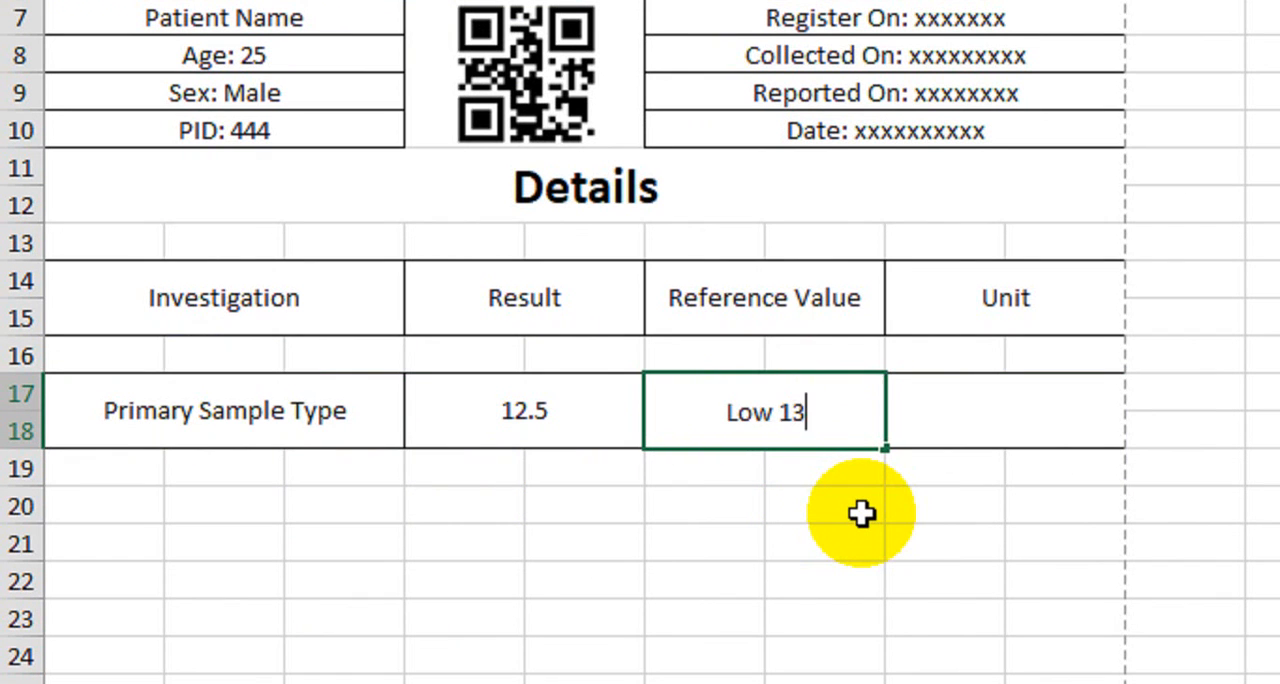
{"action": "type", "text": "5"}
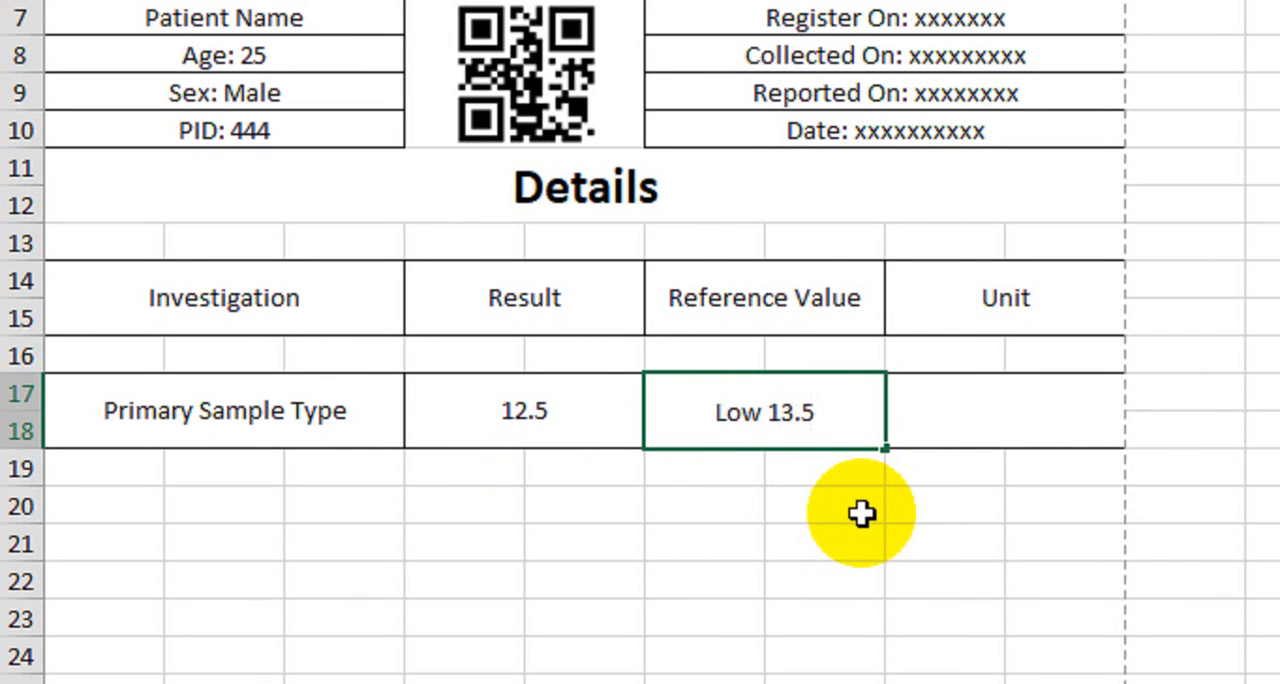
{"action": "type", "text": " - 17."}
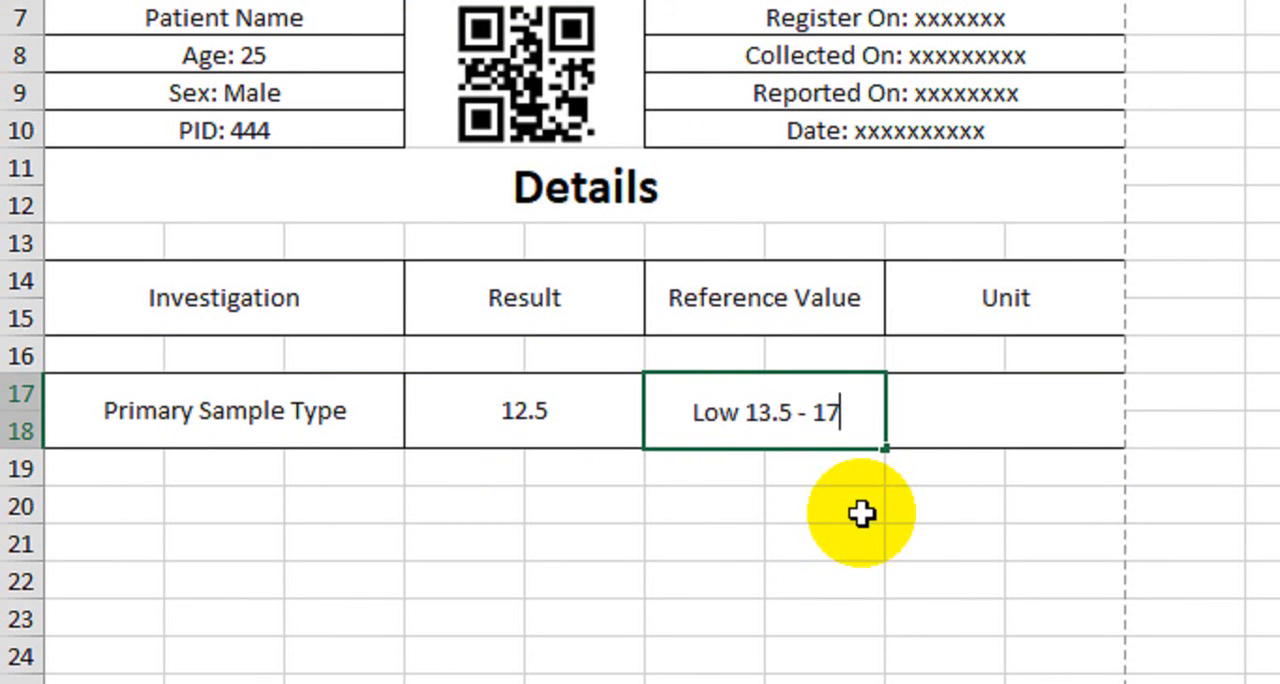
{"action": "type", "text": "5"}
{"action": "key", "text": "Tab"}
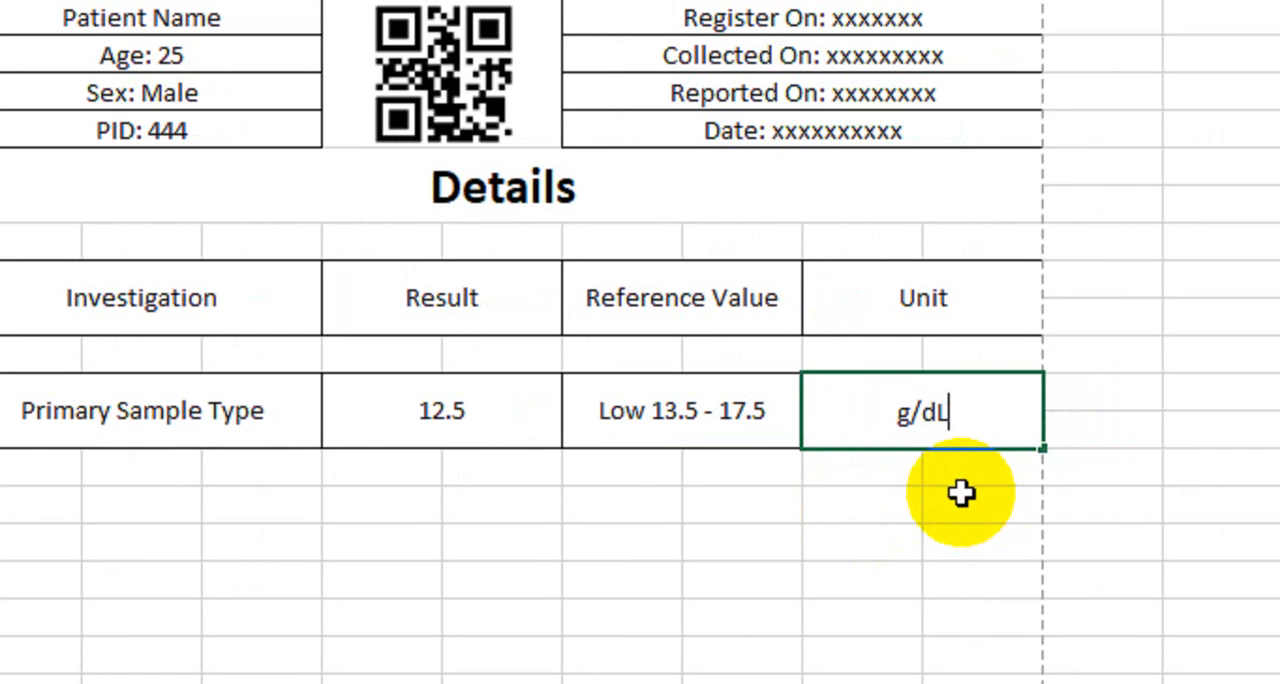
{"action": "left_click", "coordinate": [267, 473]}
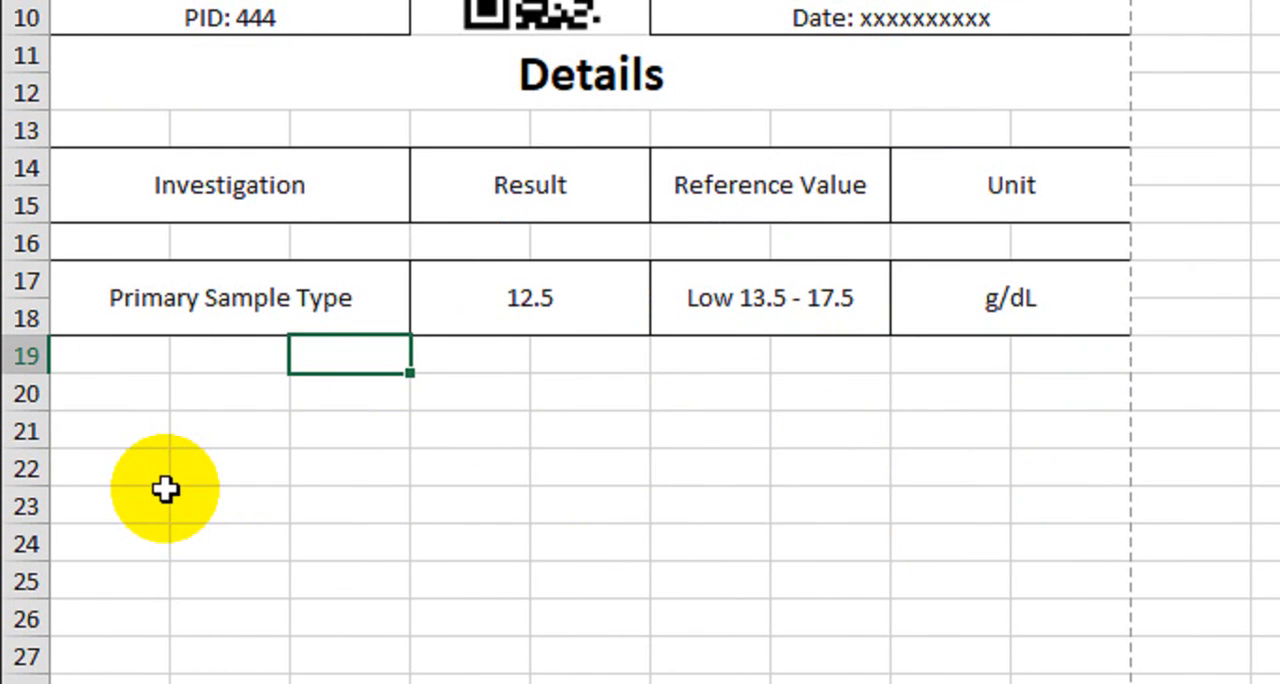
{"action": "left_click_drag", "start_coordinate": [500, 300], "coordinate": [920, 314]}
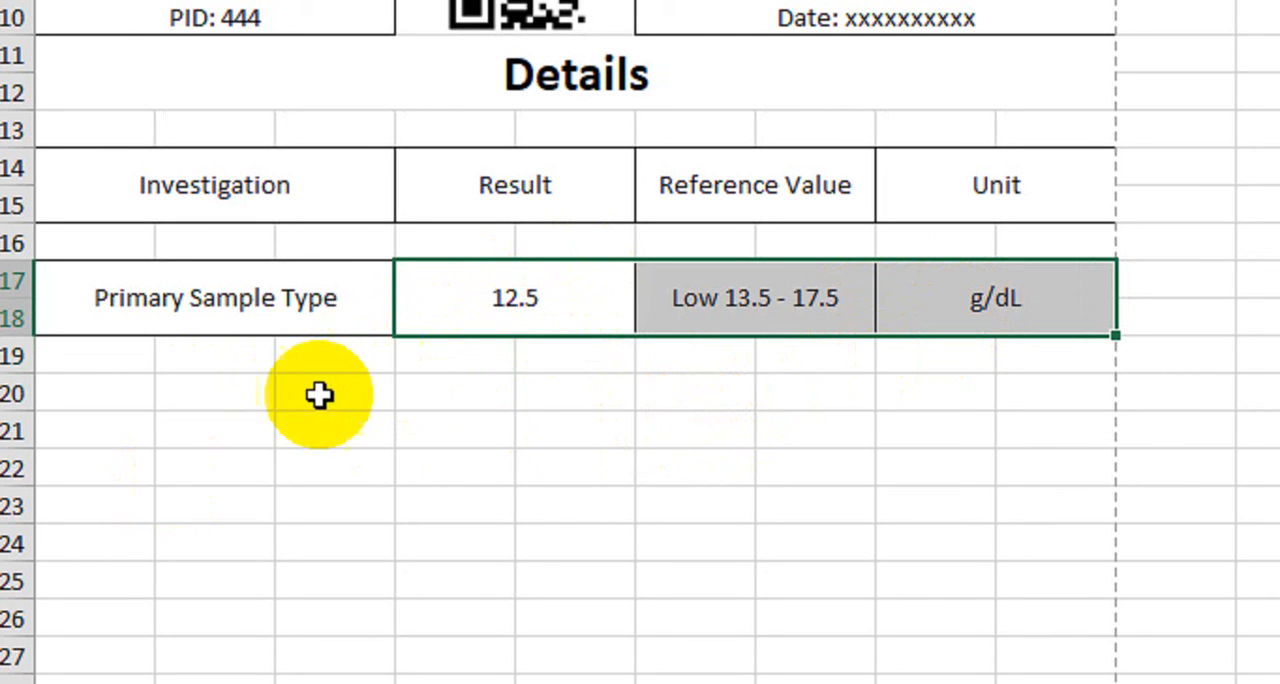
{"action": "left_click_drag", "start_coordinate": [150, 397], "coordinate": [381, 408]}
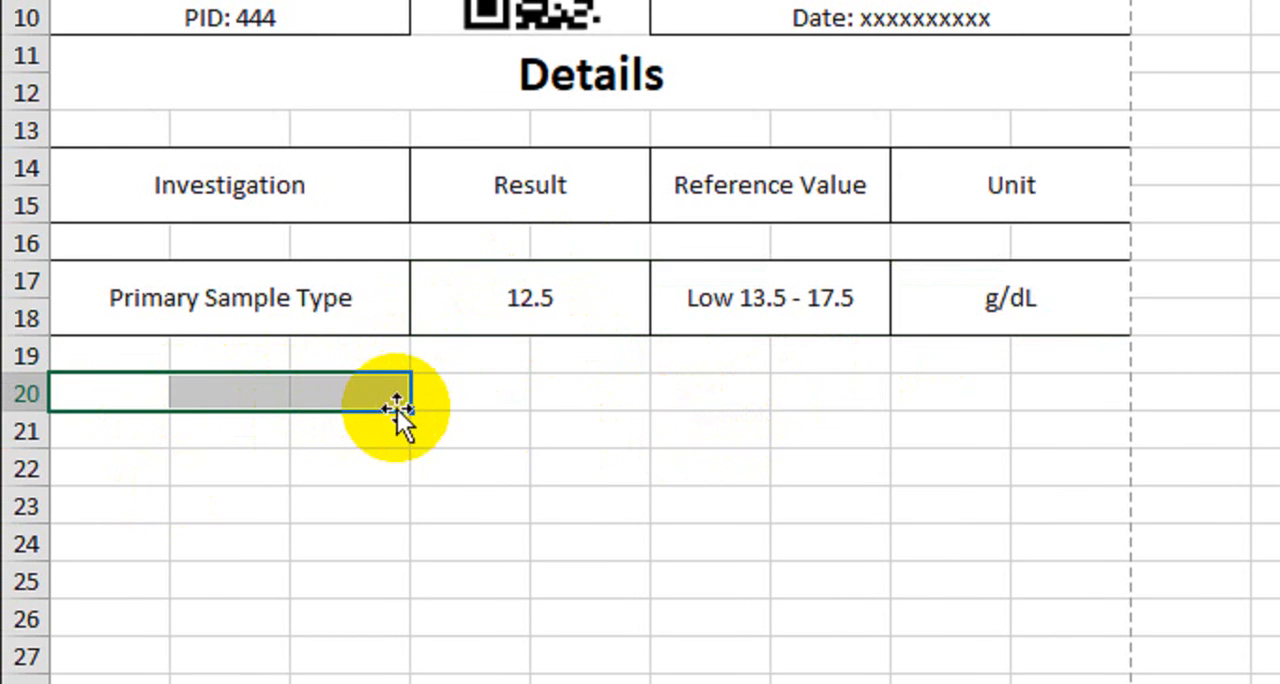
{"action": "left_click", "coordinate": [505, 296]}
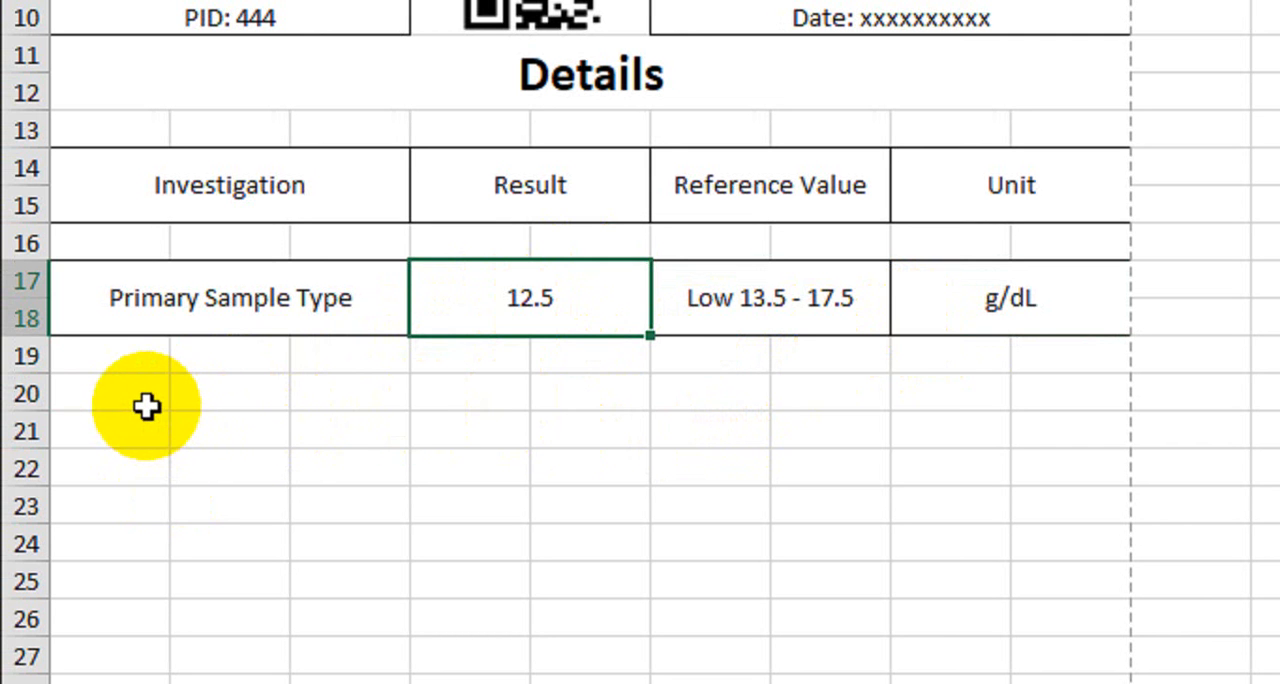
Merge and center A20:C21 below the investigation row and enter "Comment:" in it
{"action": "left_click_drag", "start_coordinate": [109, 403], "coordinate": [346, 428]}
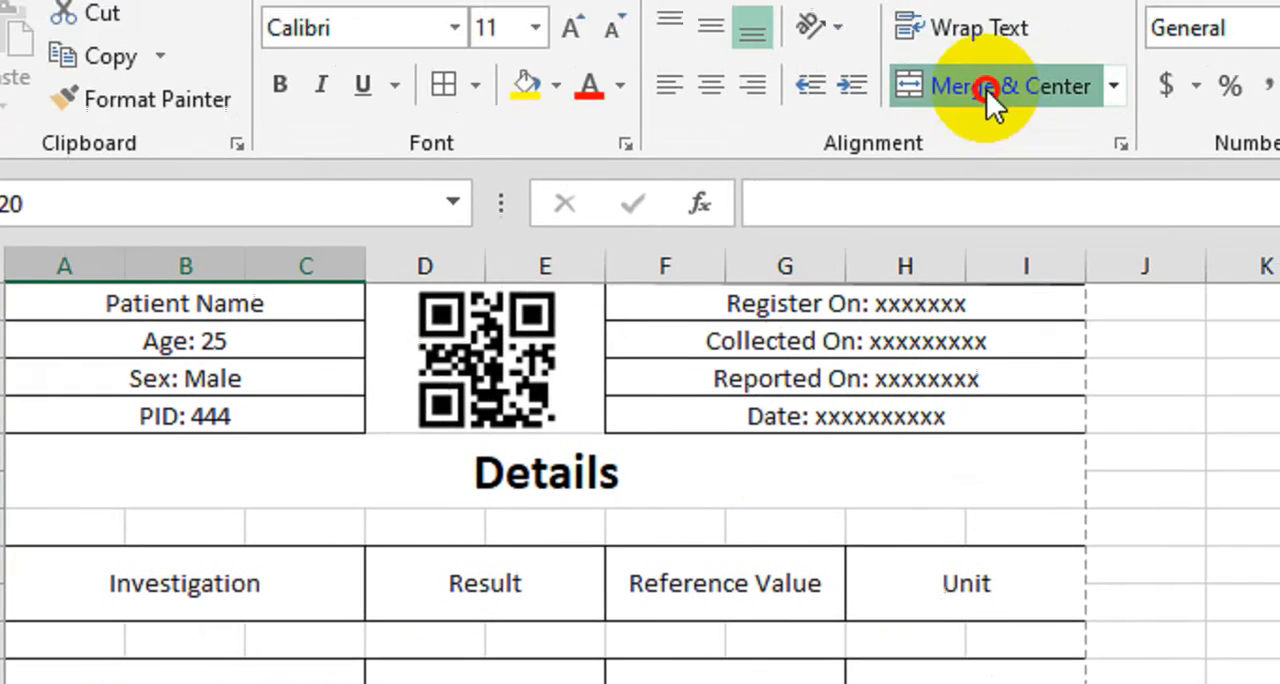
{"action": "left_click", "coordinate": [986, 92]}
{"action": "type", "text": "Comment"}
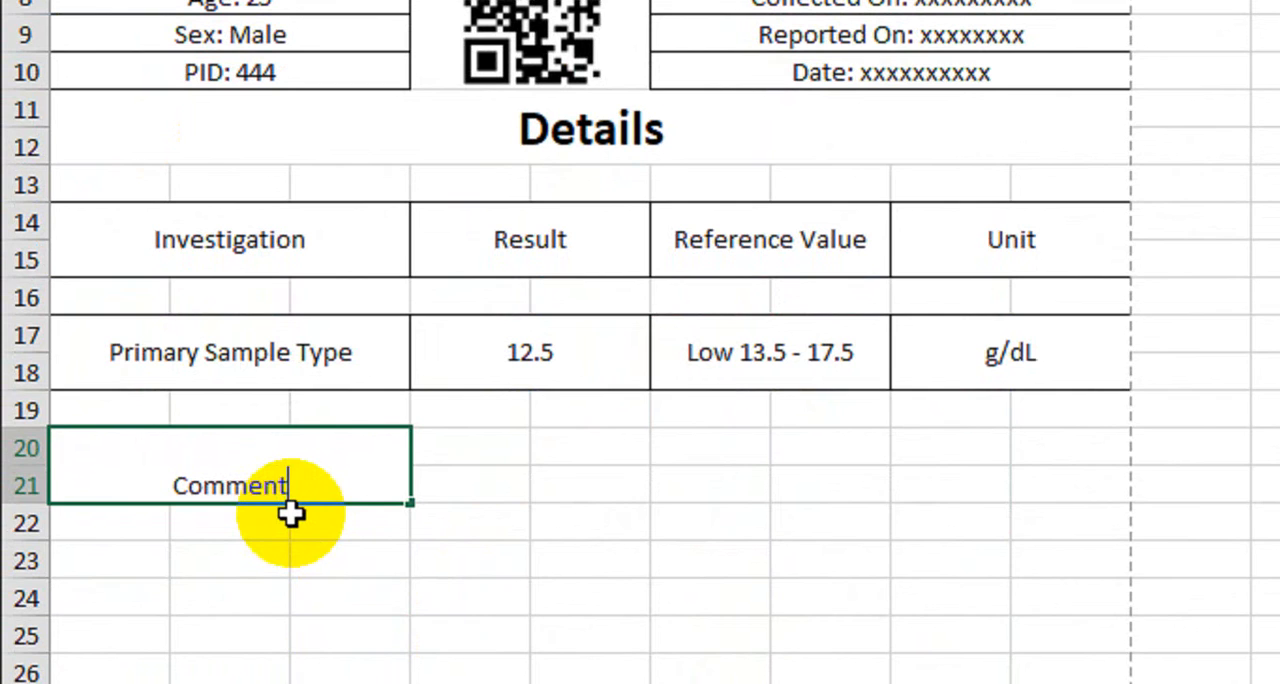
{"action": "key", "text": "Return"}
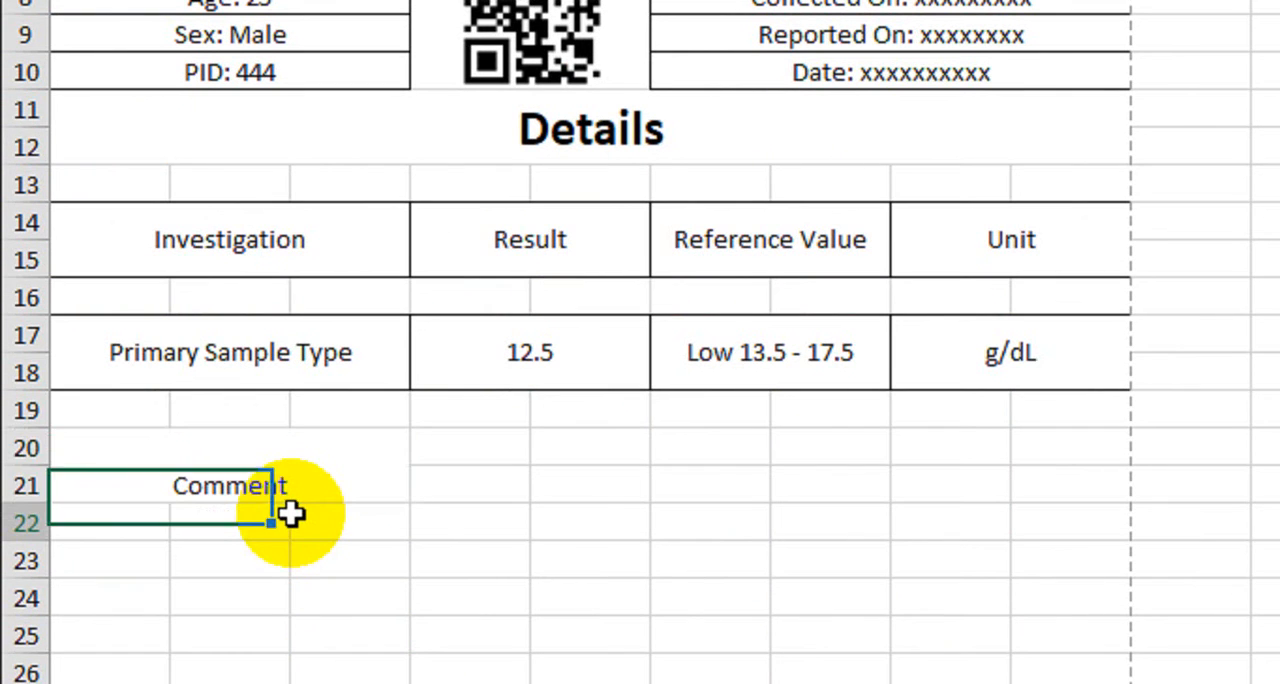
{"action": "double_click", "coordinate": [250, 485]}
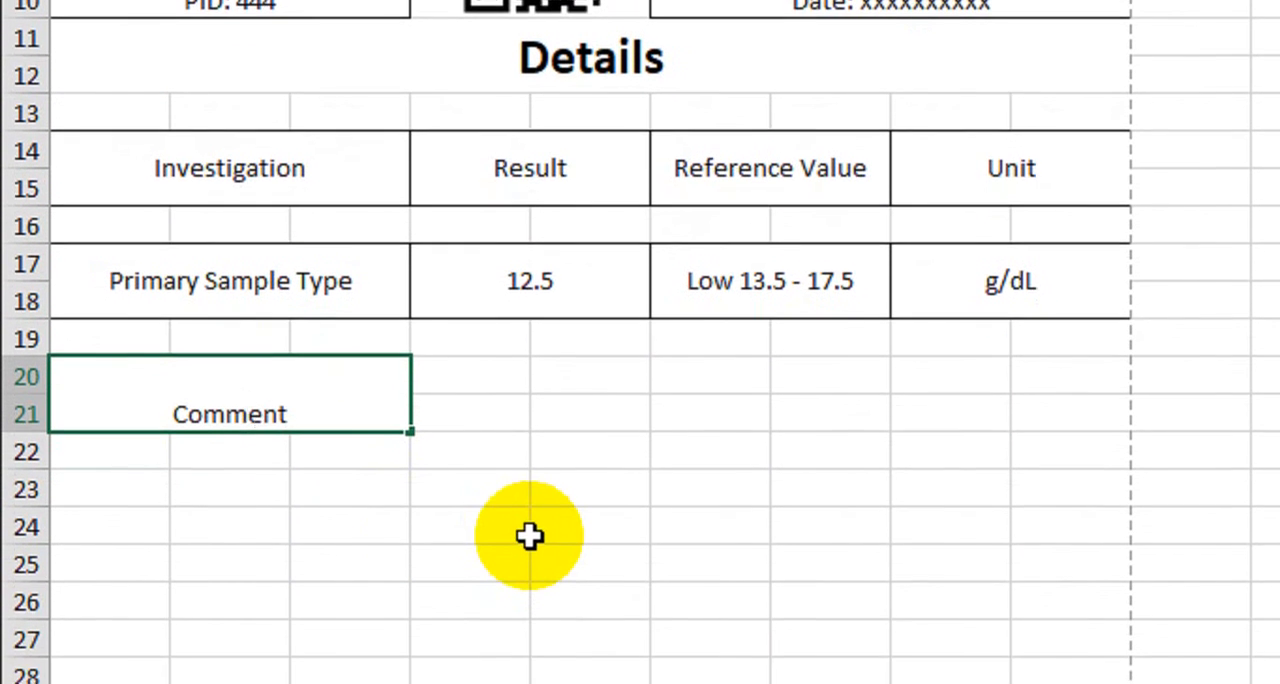
{"action": "key", "text": "End"}
{"action": "type", "text": ":"}
{"action": "key", "text": "Return"}
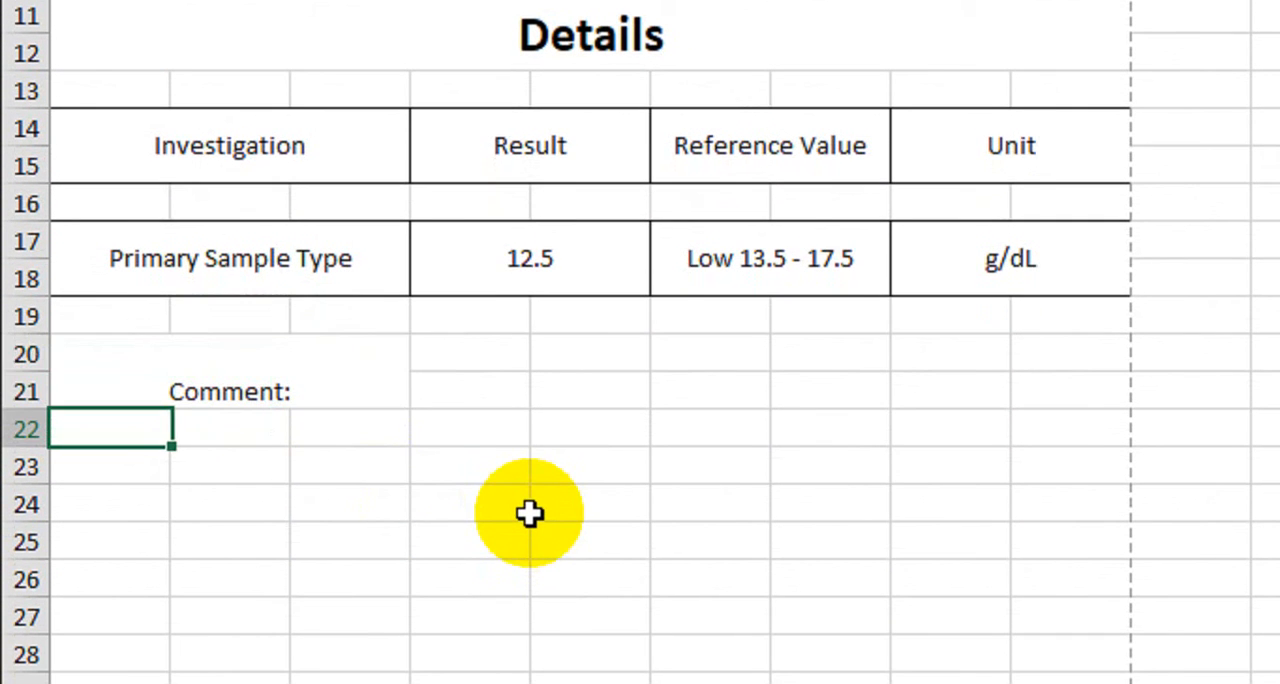
Middle-align the "Comment:" label, set it to bold Arial and increase its font size
{"action": "left_click", "coordinate": [323, 391]}
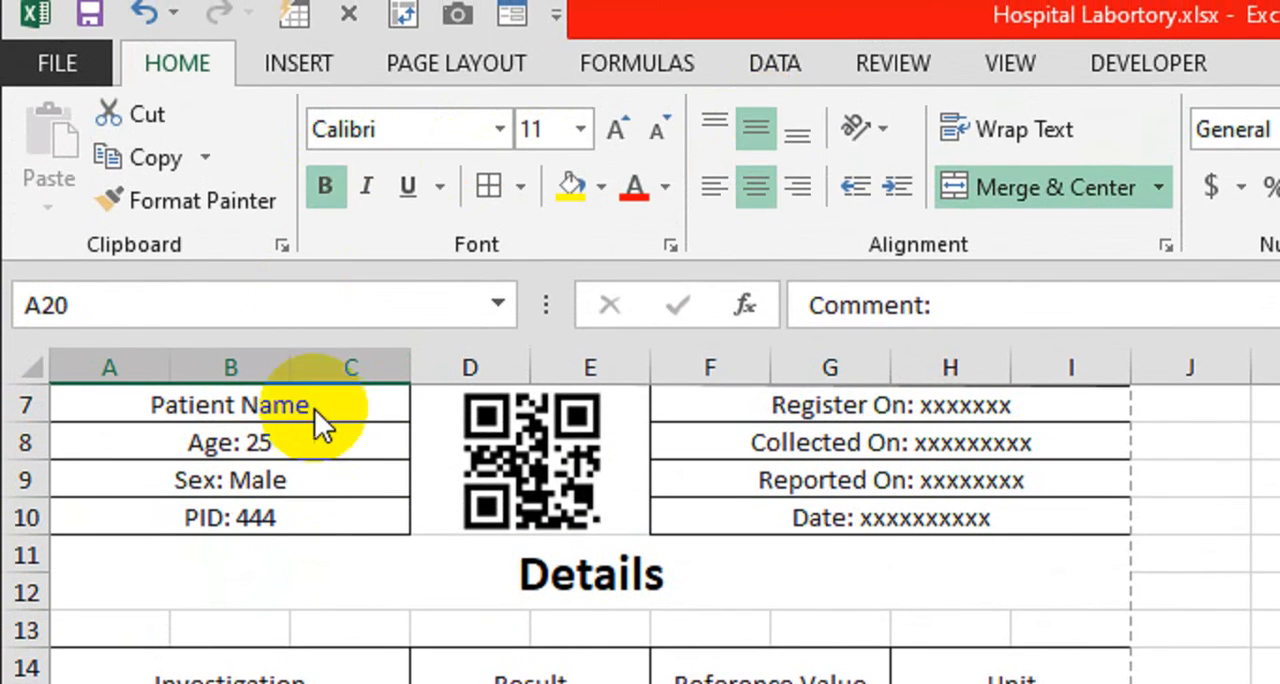
{"action": "left_click", "coordinate": [415, 148]}
{"action": "type", "text": "Arial"}
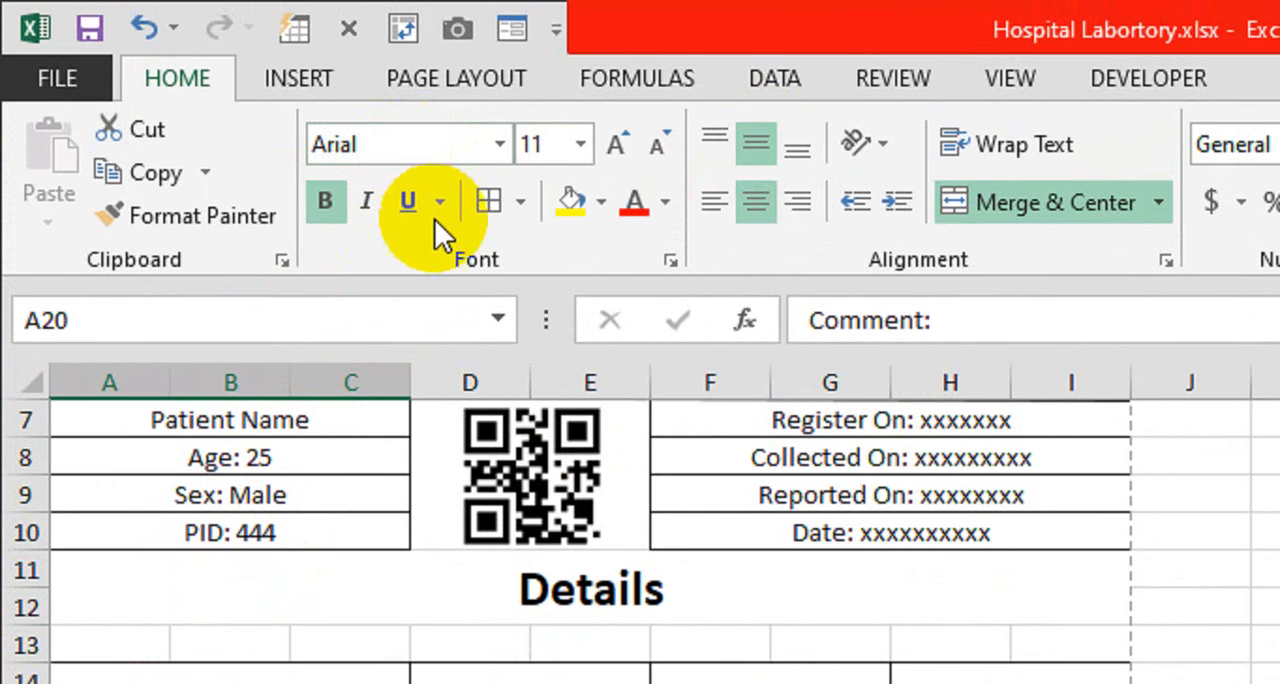
{"action": "left_click", "coordinate": [611, 142]}
{"action": "left_click", "coordinate": [275, 515]}
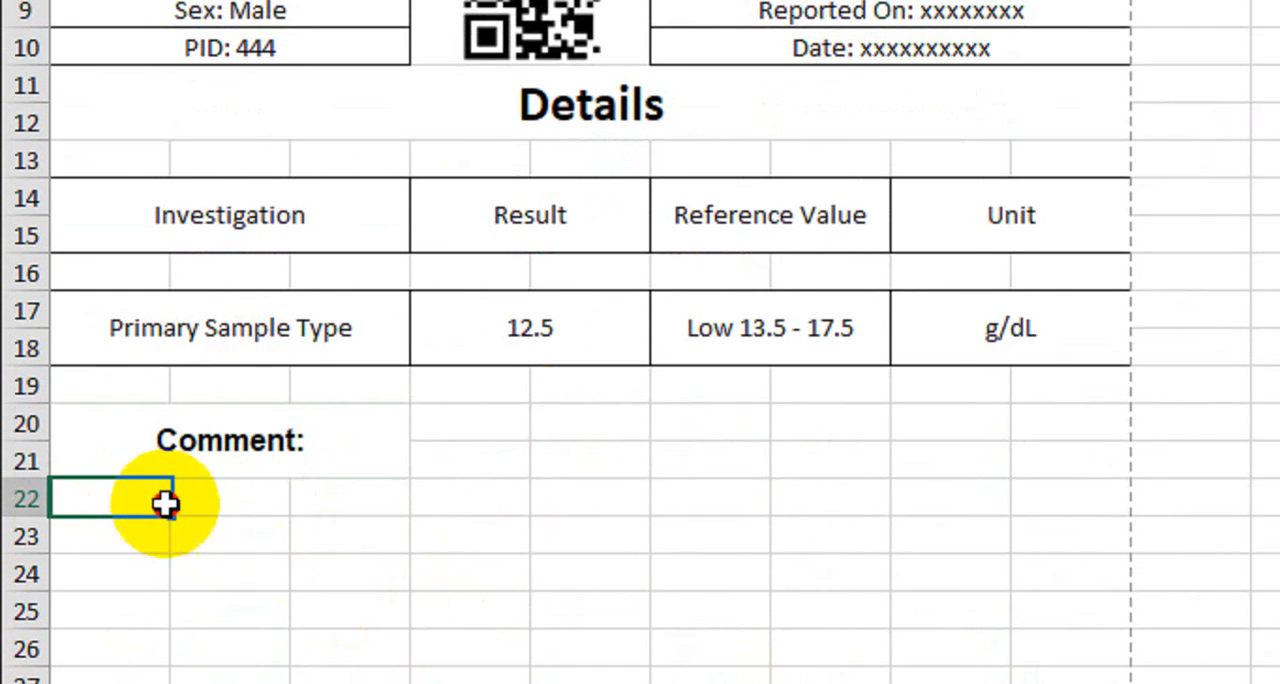
Merge and center A22:B22 and A23:B23 under the Comment label, and apply All Borders to both
{"action": "left_click_drag", "start_coordinate": [166, 503], "coordinate": [229, 494]}
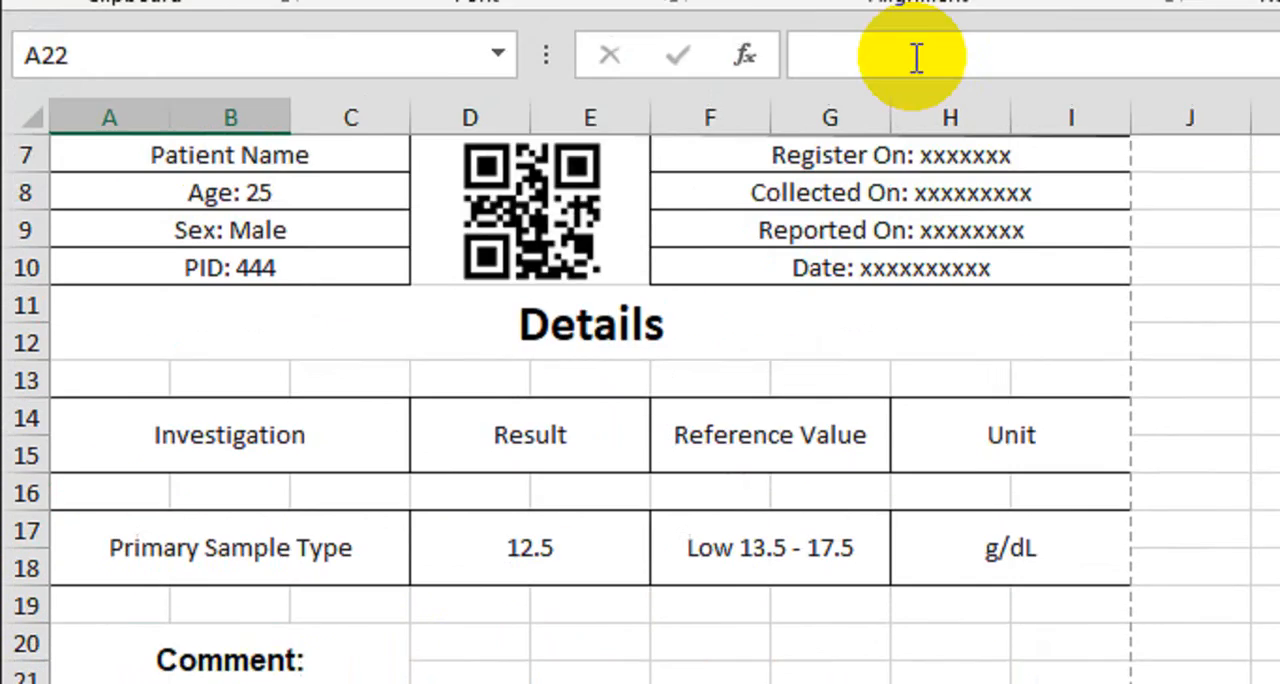
{"action": "left_click", "coordinate": [1014, 97]}
{"action": "left_click", "coordinate": [162, 530]}
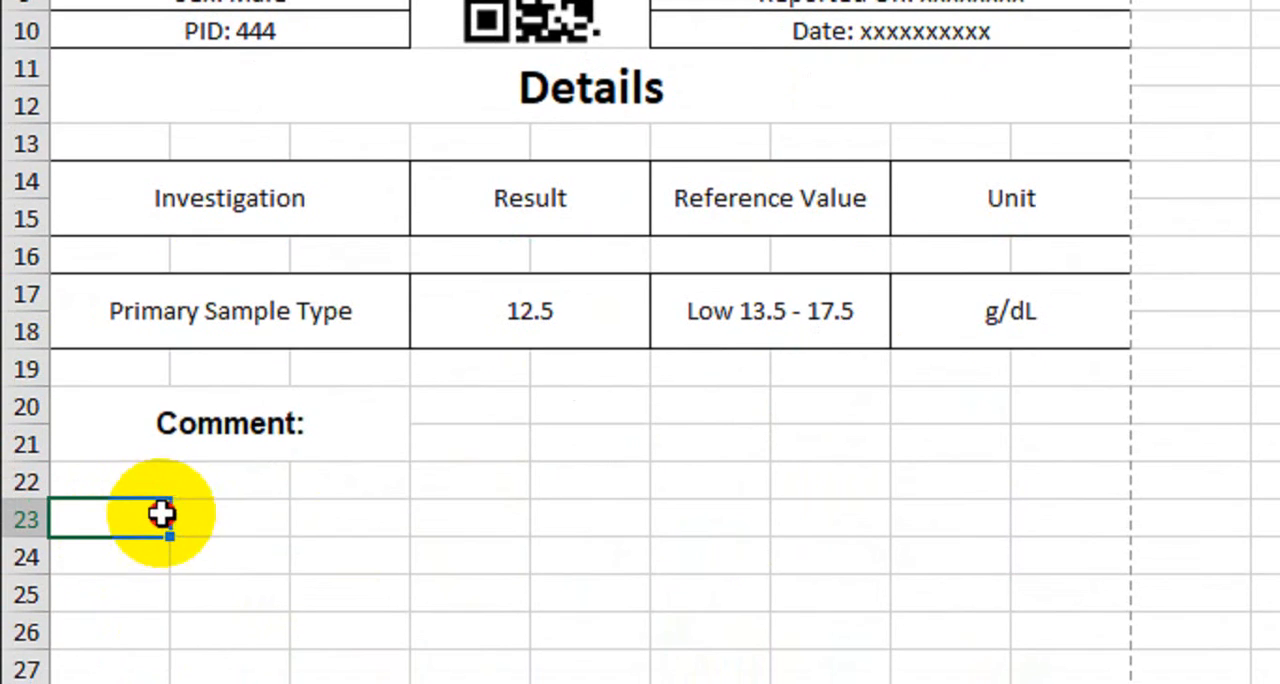
{"action": "left_click_drag", "start_coordinate": [162, 514], "coordinate": [230, 515]}
{"action": "left_click", "coordinate": [971, 106]}
{"action": "left_click", "coordinate": [185, 484]}
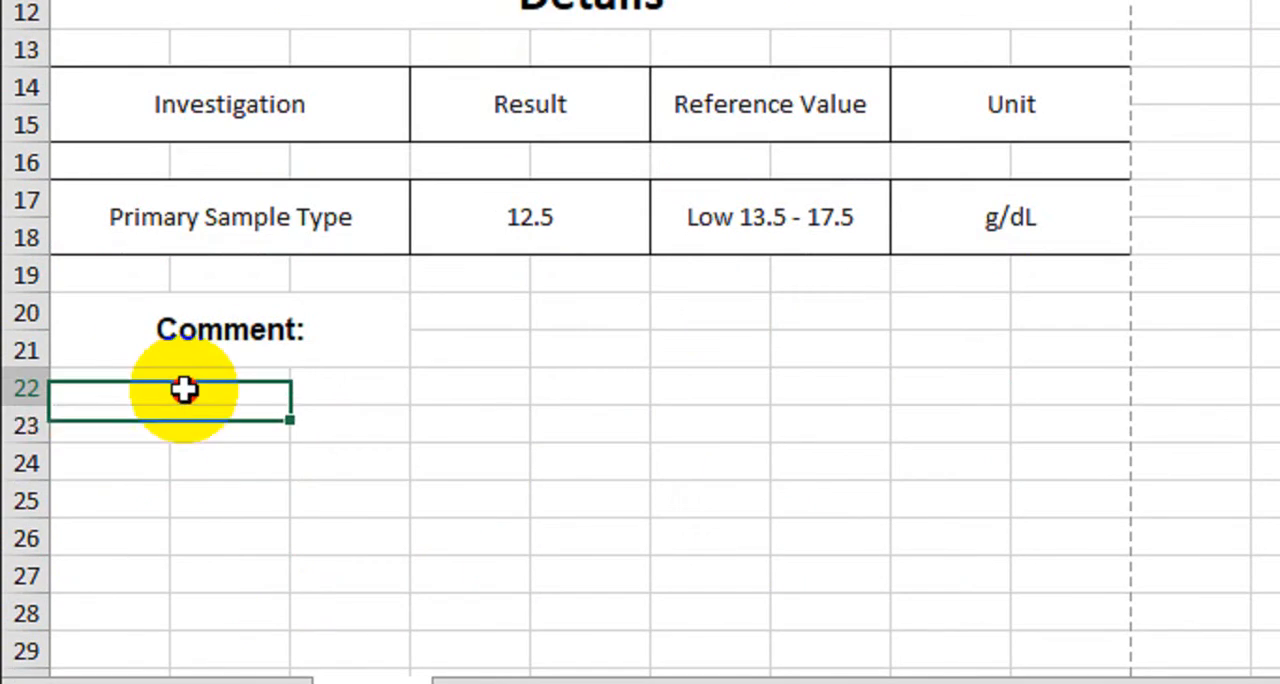
{"action": "left_click_drag", "start_coordinate": [185, 390], "coordinate": [290, 427]}
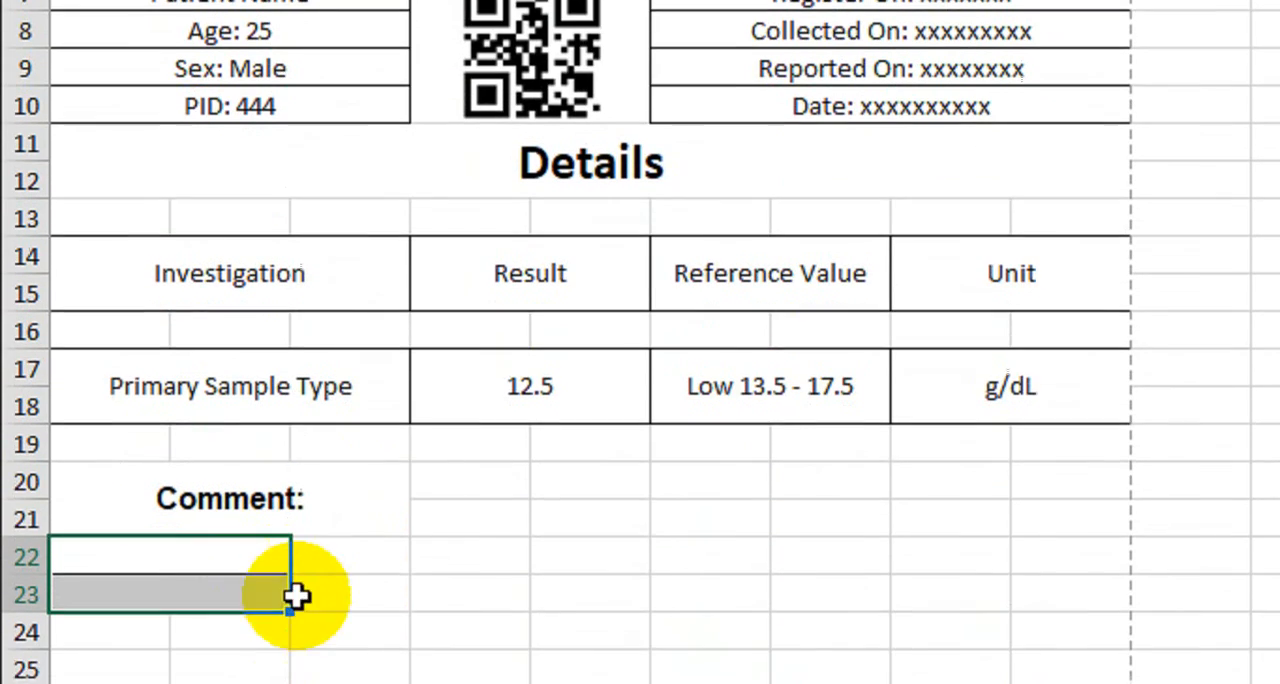
{"action": "left_click", "coordinate": [371, 580]}
Merge and center C22:E22 and C23:E23, and apply All Borders to both merged cells
{"action": "left_click_drag", "start_coordinate": [349, 560], "coordinate": [579, 540]}
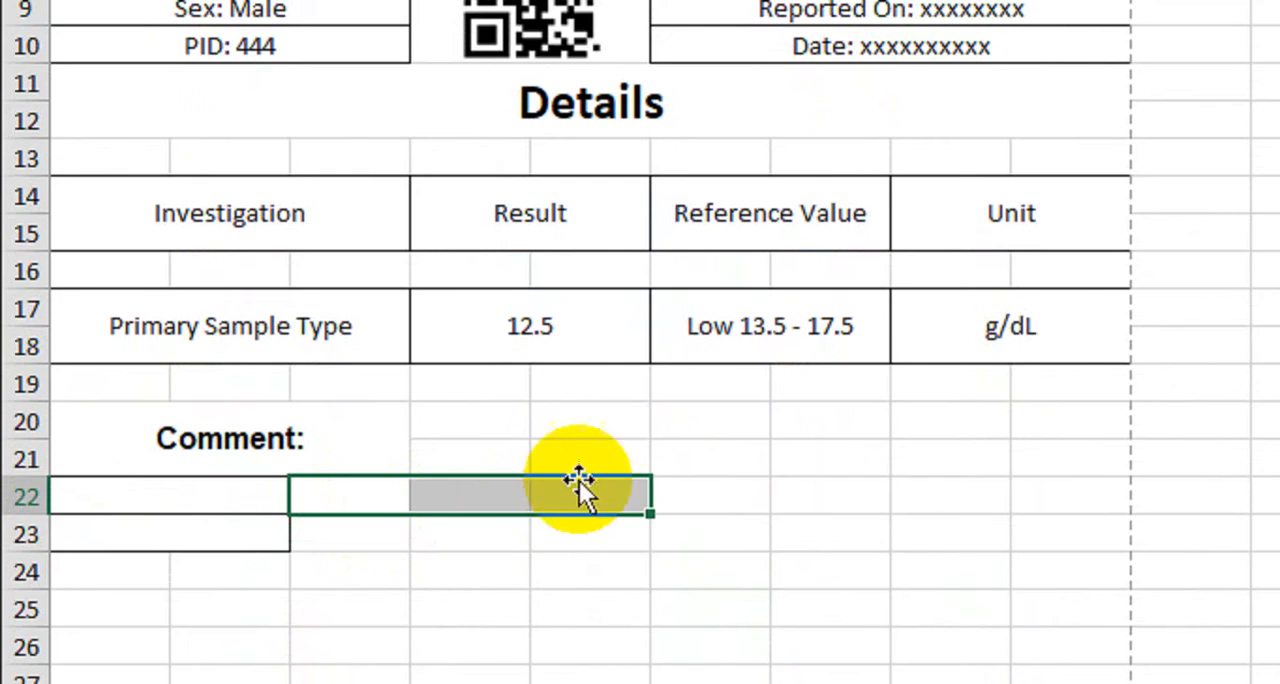
{"action": "left_click", "coordinate": [980, 57]}
{"action": "left_click_drag", "start_coordinate": [393, 533], "coordinate": [579, 533]}
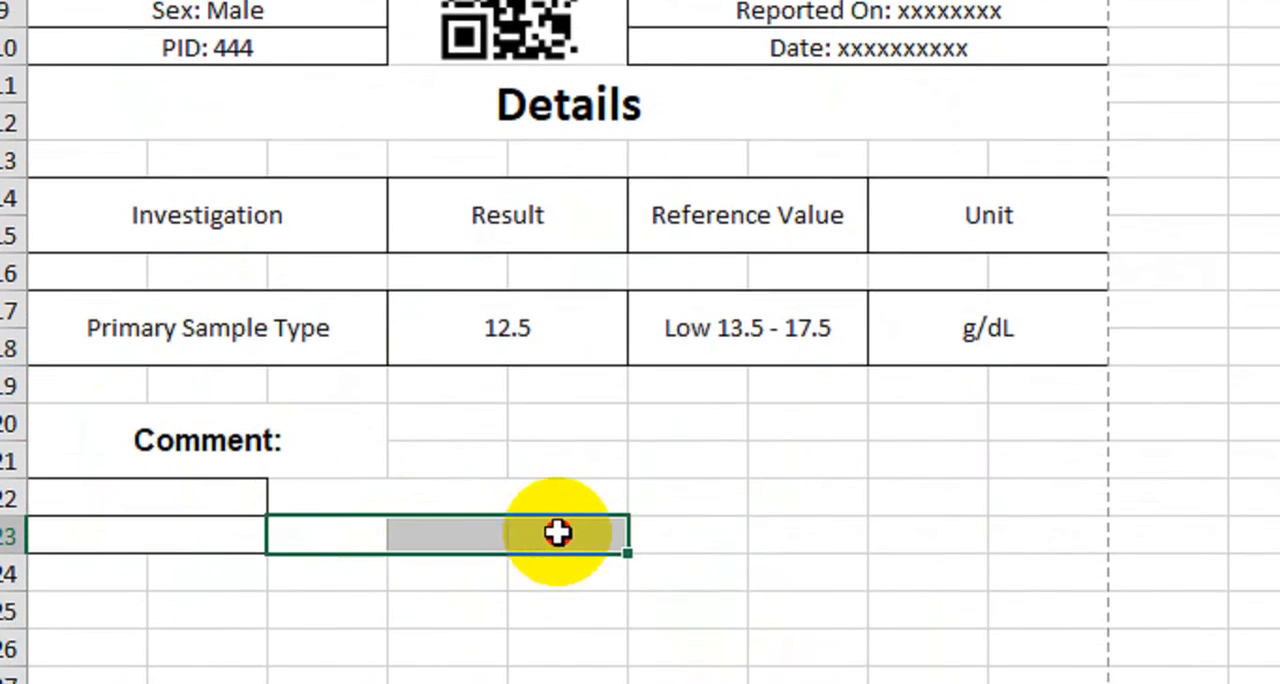
{"action": "left_click", "coordinate": [945, 60]}
{"action": "left_click", "coordinate": [380, 501]}
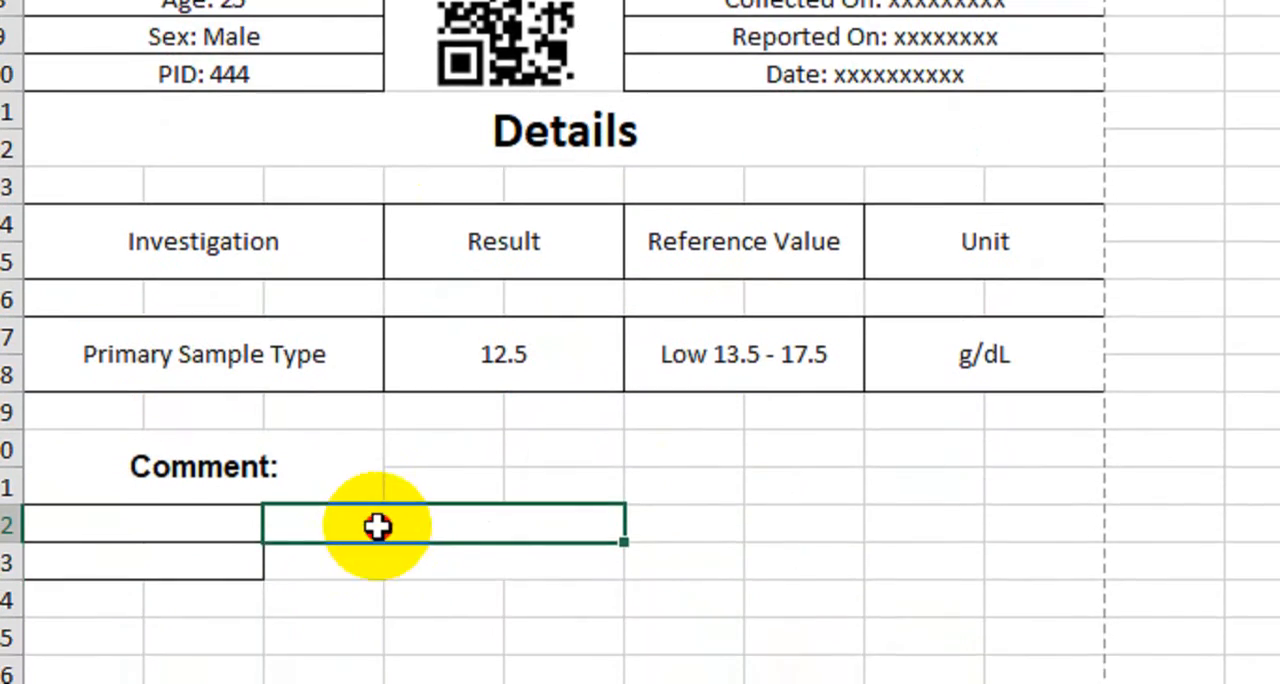
{"action": "left_click_drag", "start_coordinate": [377, 527], "coordinate": [372, 562]}
{"action": "left_click", "coordinate": [467, 109]}
{"action": "left_click", "coordinate": [308, 598]}
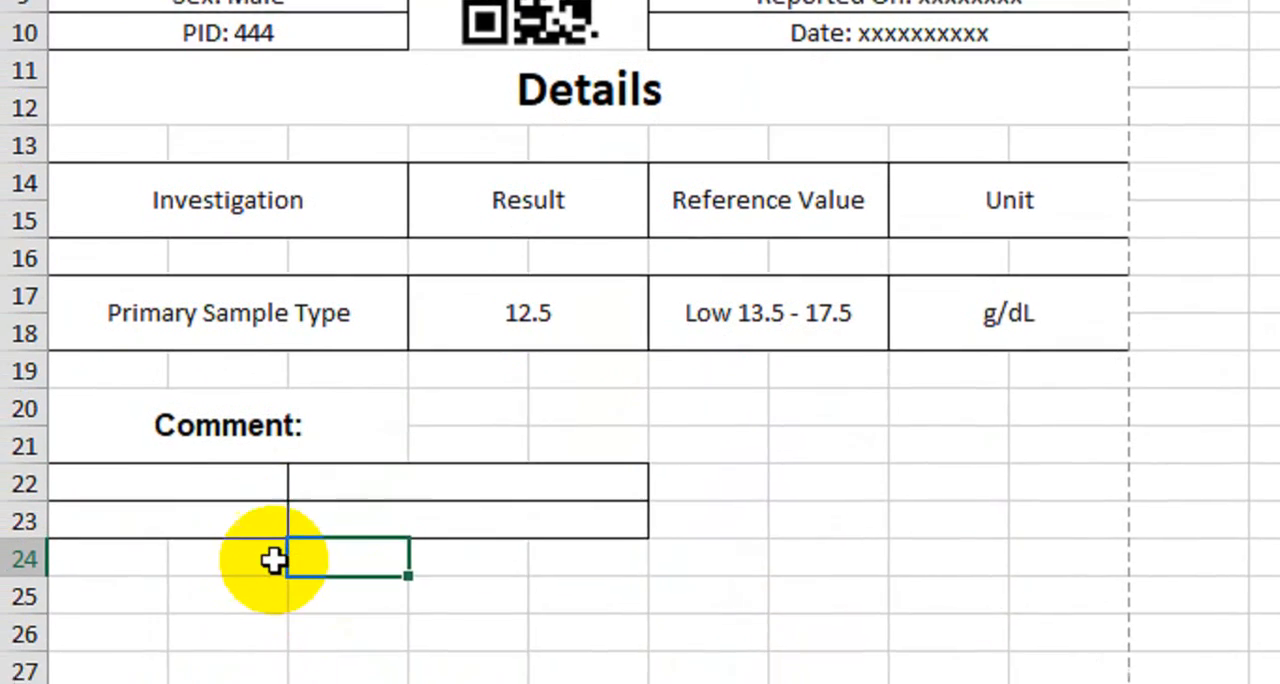
{"action": "left_click", "coordinate": [195, 400]}
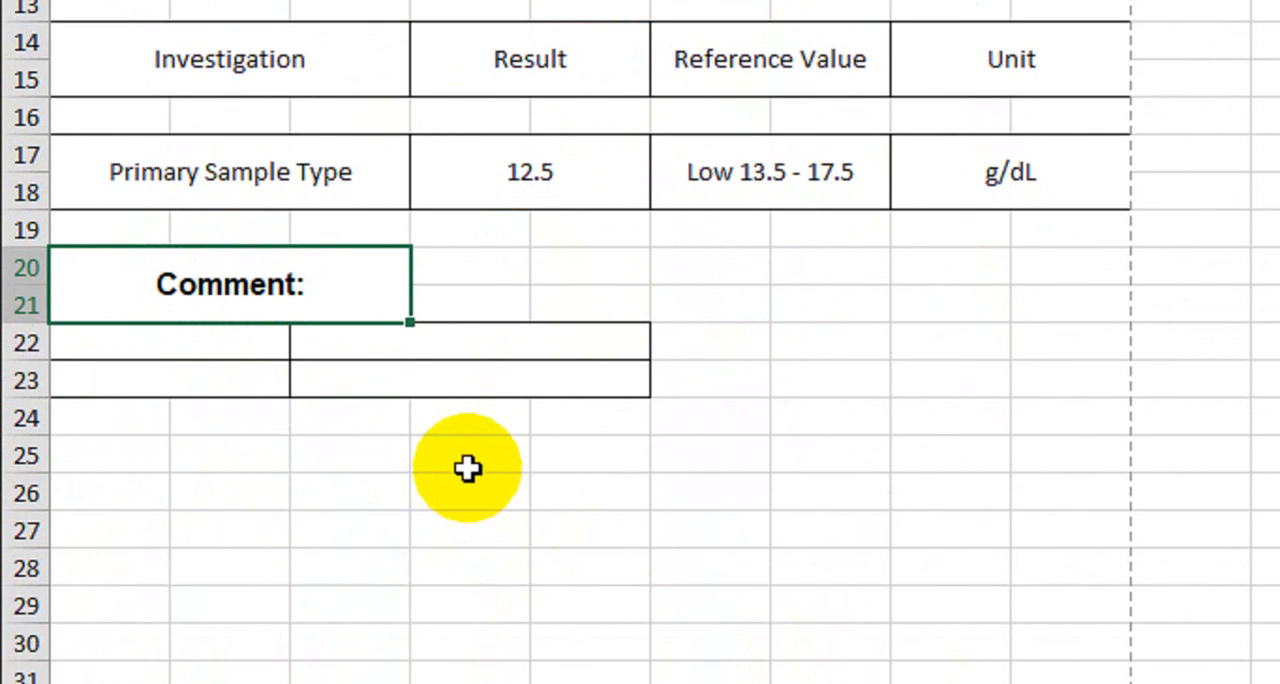
{"action": "left_click", "coordinate": [318, 454]}
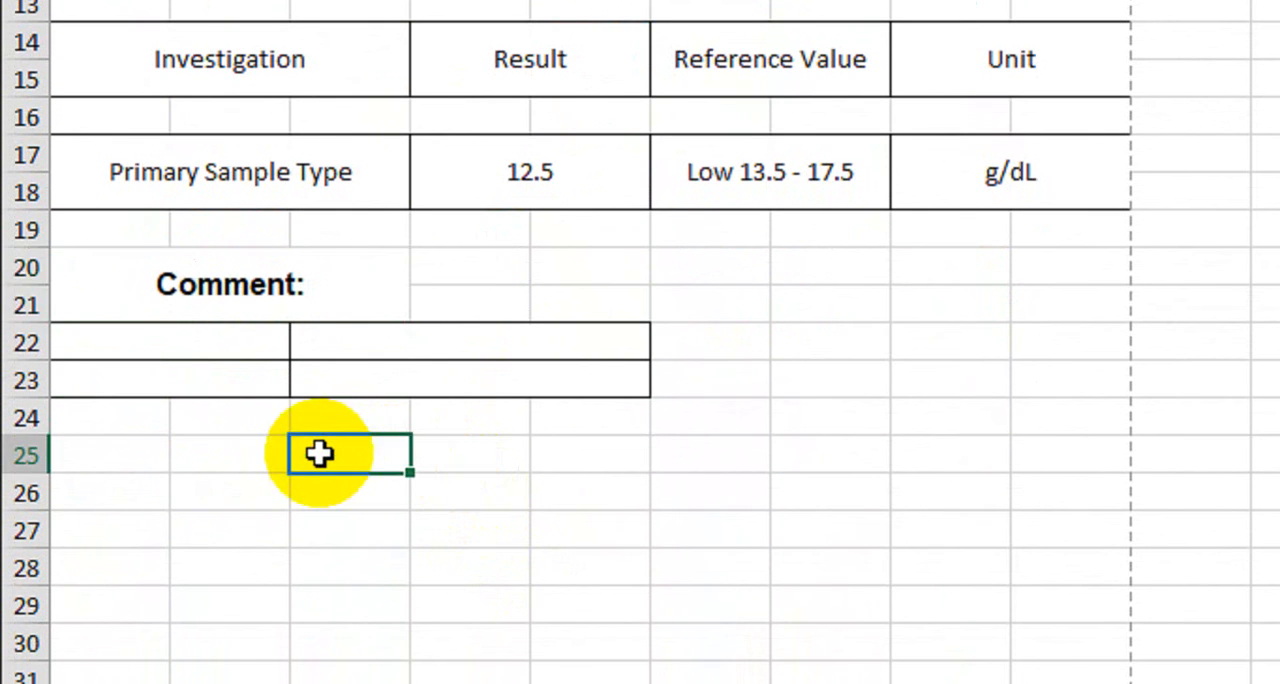
Enter "Male" in A22 and "Female" in A23 as the row labels of the comment table
{"action": "left_click", "coordinate": [229, 341]}
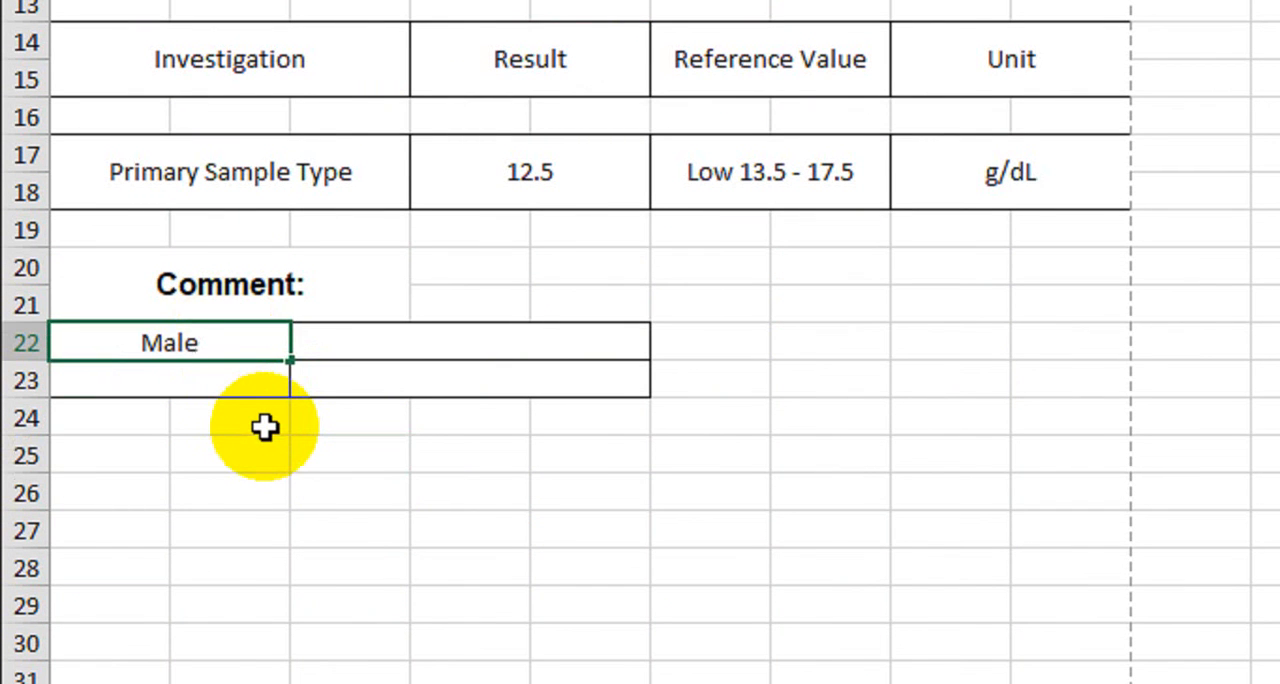
{"action": "key", "text": "Return"}
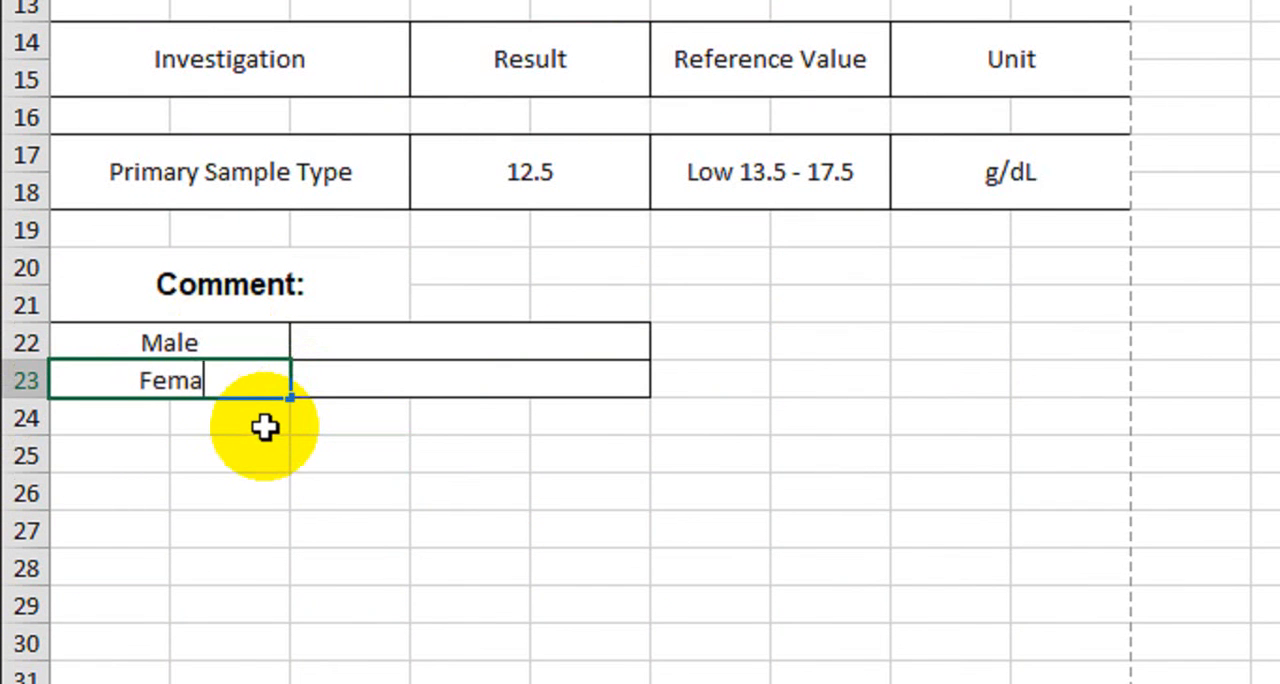
{"action": "key", "text": "Tab"}
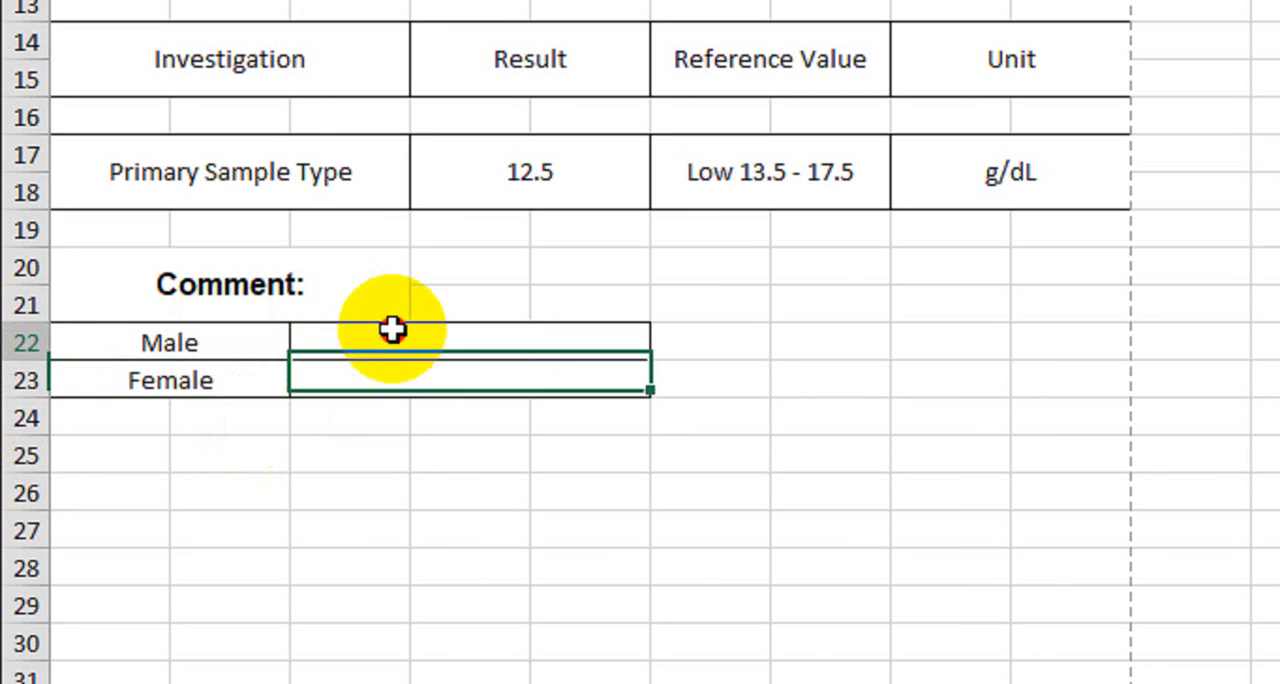
Enter the range "13.5 - 17.5" for Male in C22 and "12.0 - 13.5" for Female in C23
{"action": "left_click", "coordinate": [393, 332]}
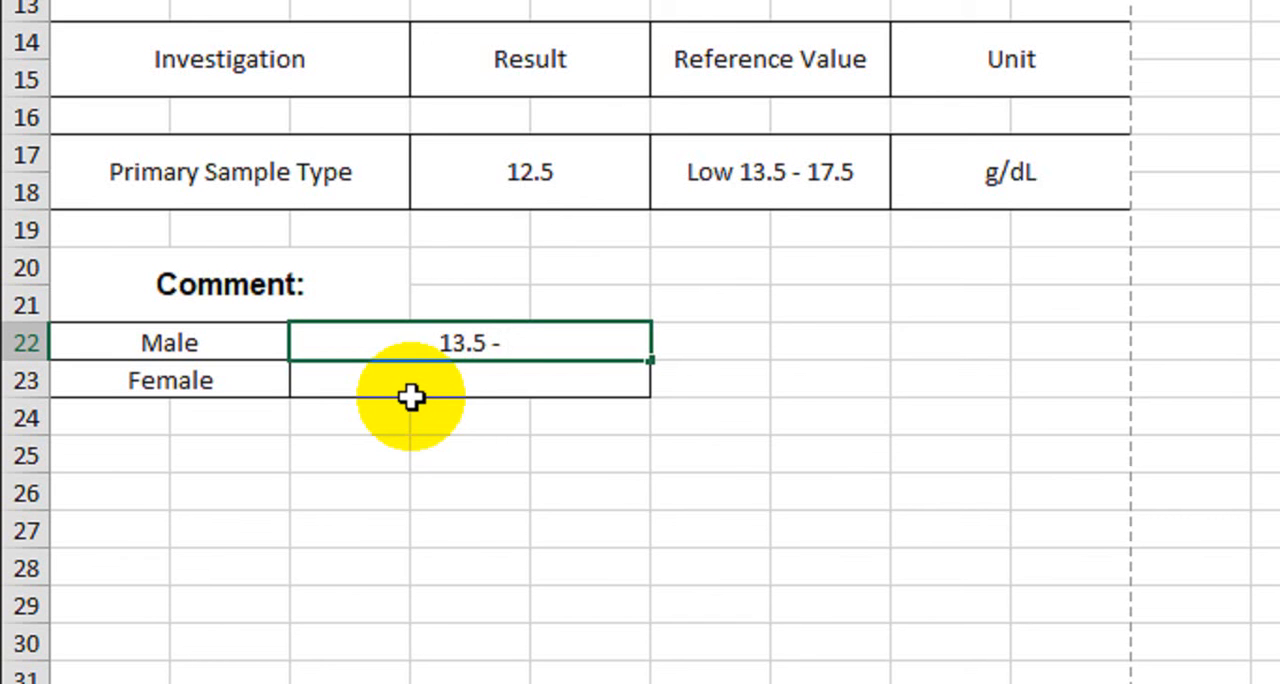
{"action": "type", "text": "7."}
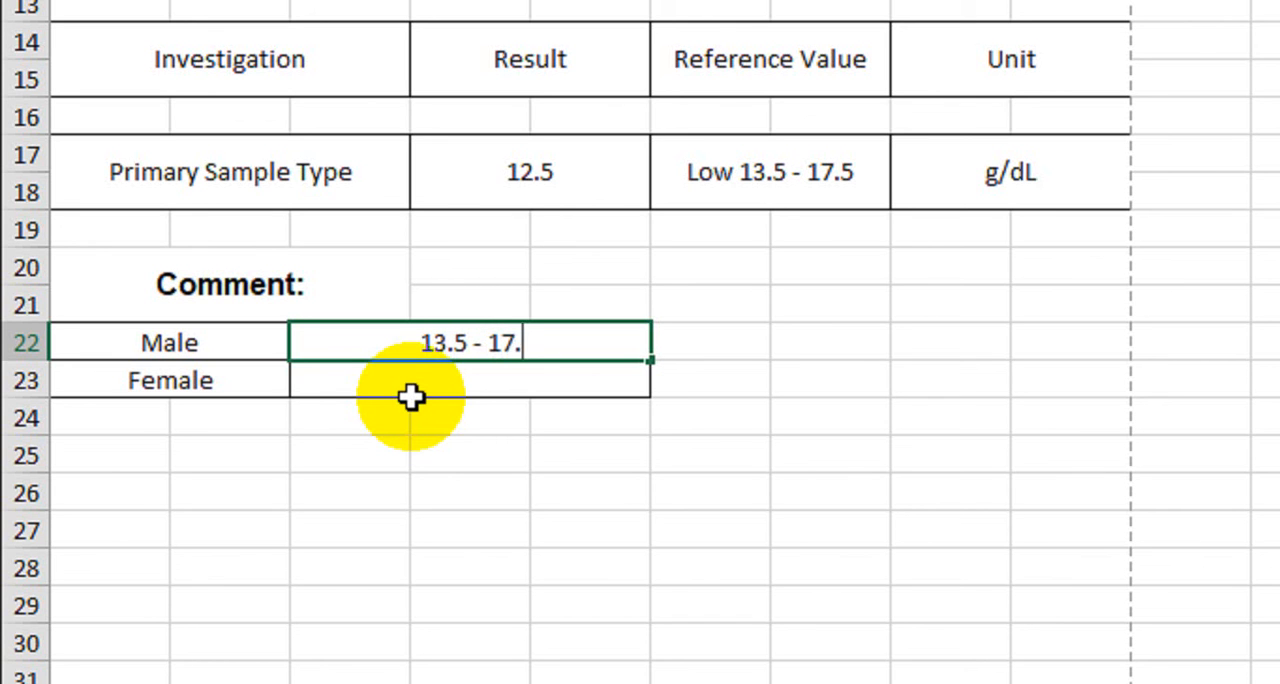
{"action": "type", "text": "5"}
{"action": "key", "text": "Return"}
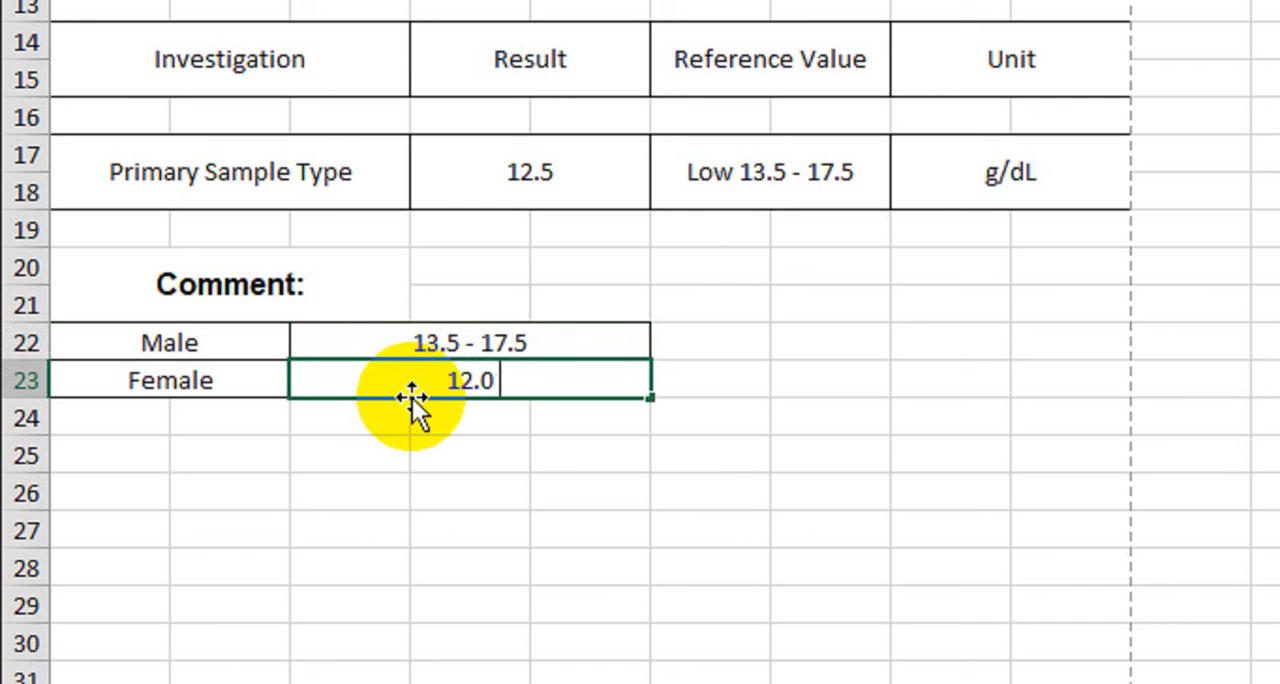
{"action": "type", "text": "12.0 - 13.5"}
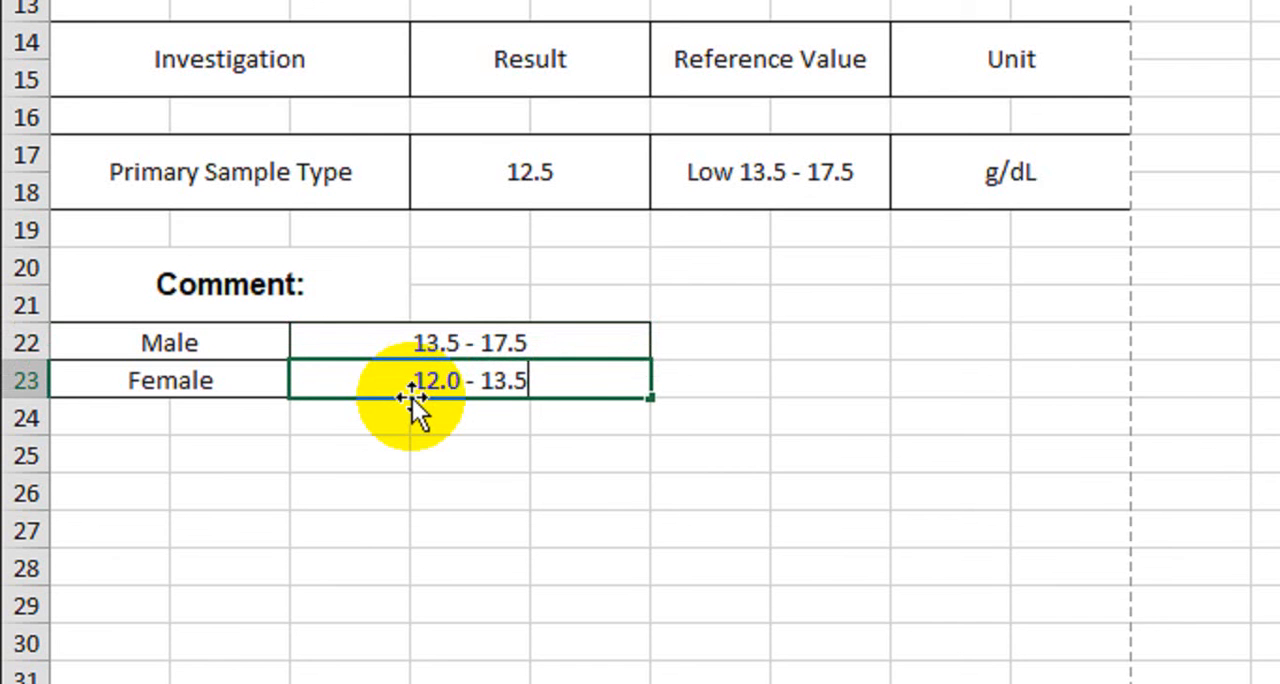
{"action": "key", "text": "Return"}
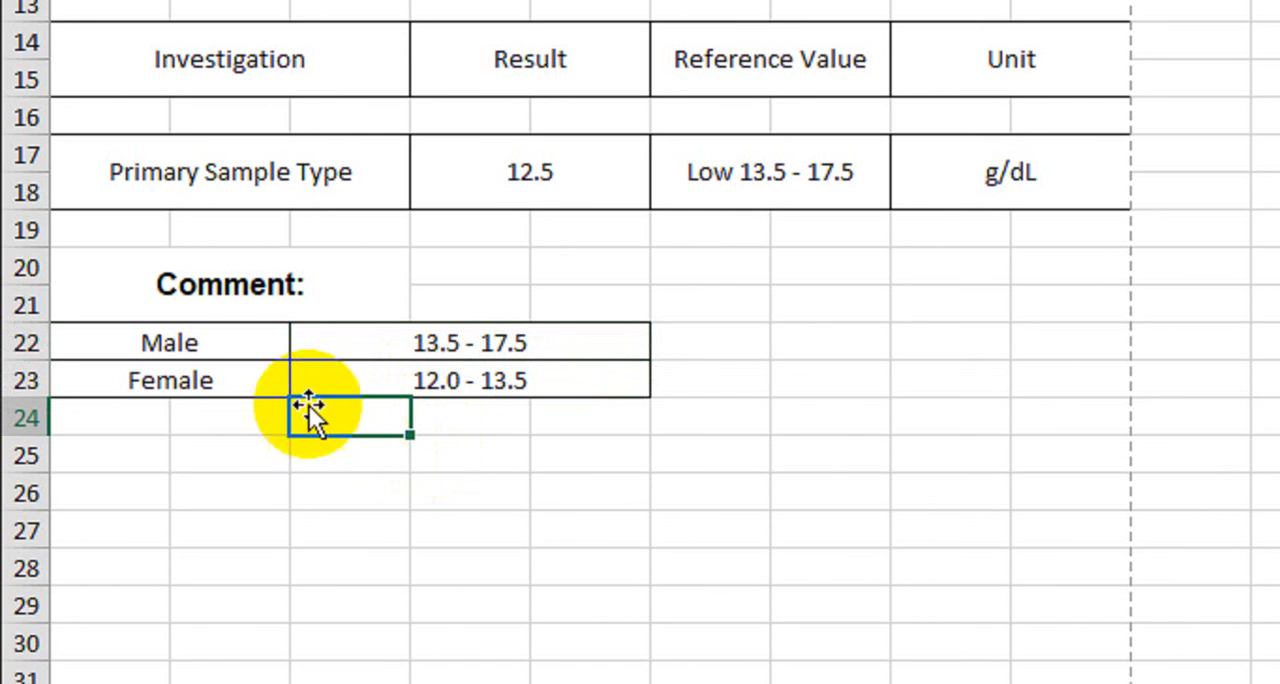
{"action": "left_click_drag", "start_coordinate": [286, 344], "coordinate": [386, 343]}
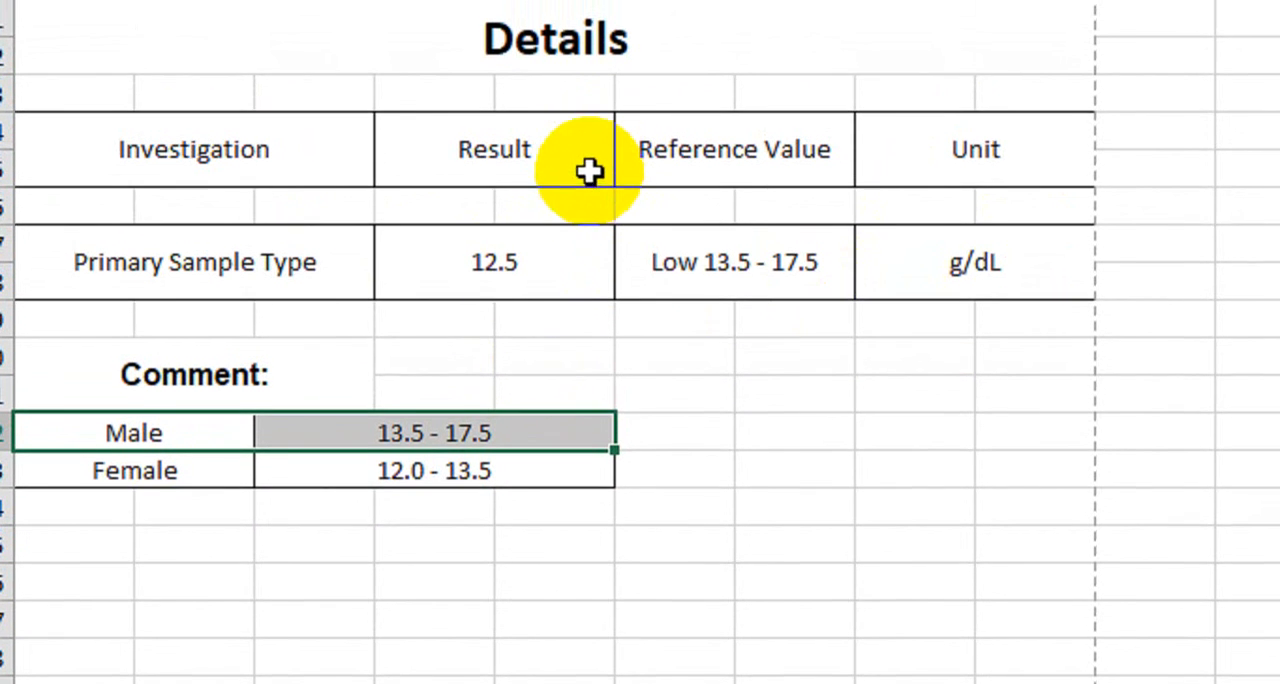
{"action": "left_click_drag", "start_coordinate": [245, 471], "coordinate": [394, 471]}
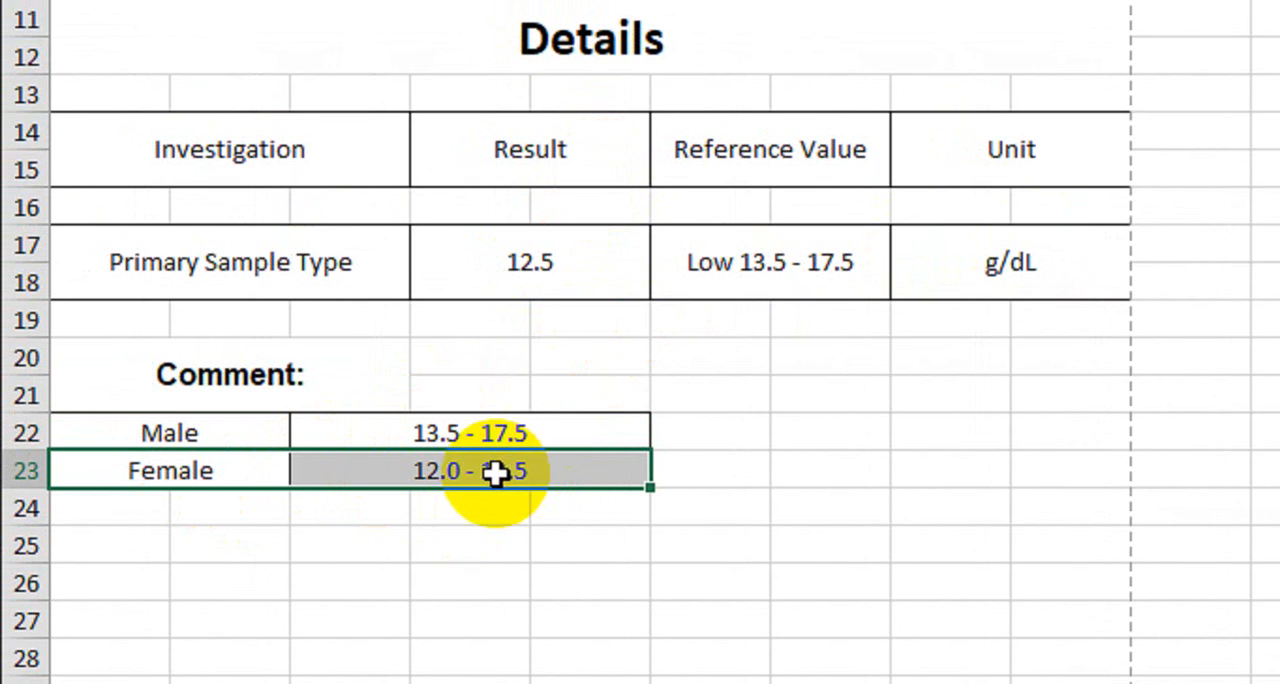
{"action": "left_click_drag", "start_coordinate": [320, 258], "coordinate": [943, 286]}
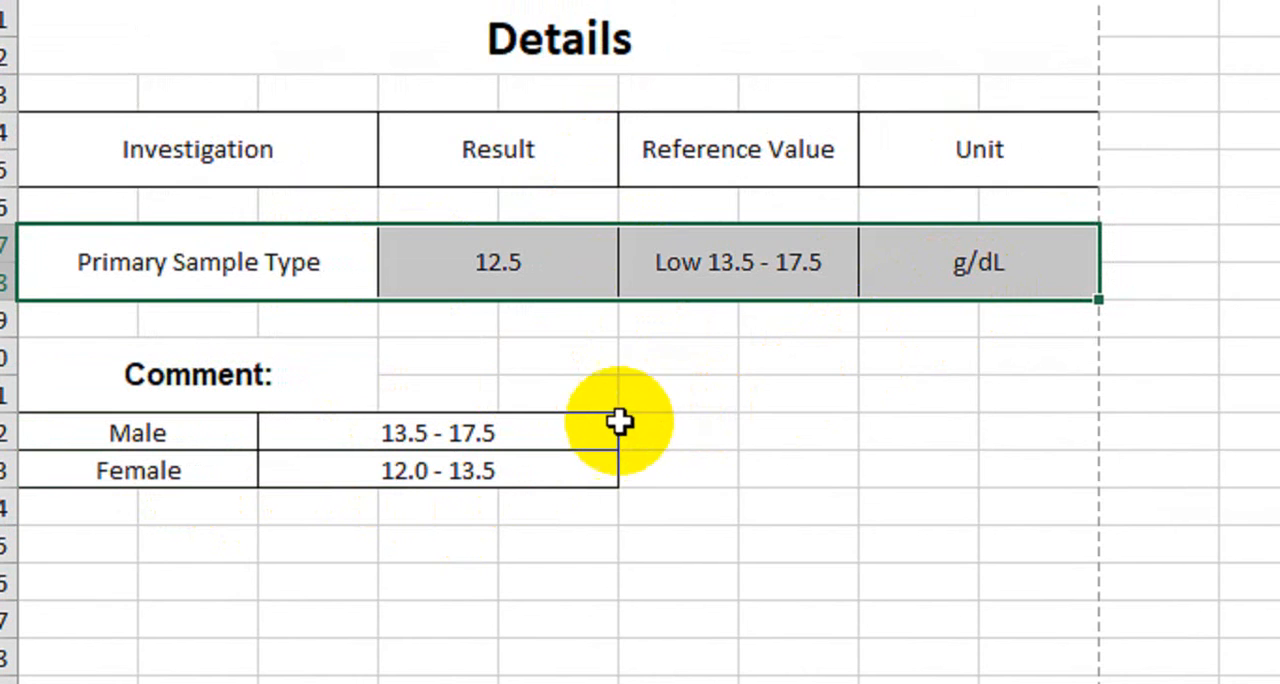
Merge and center A25:C26 below the comment table
{"action": "scroll", "coordinate": [311, 486], "scroll_direction": "down", "scroll_amount": 2}
{"action": "left_click", "coordinate": [140, 352]}
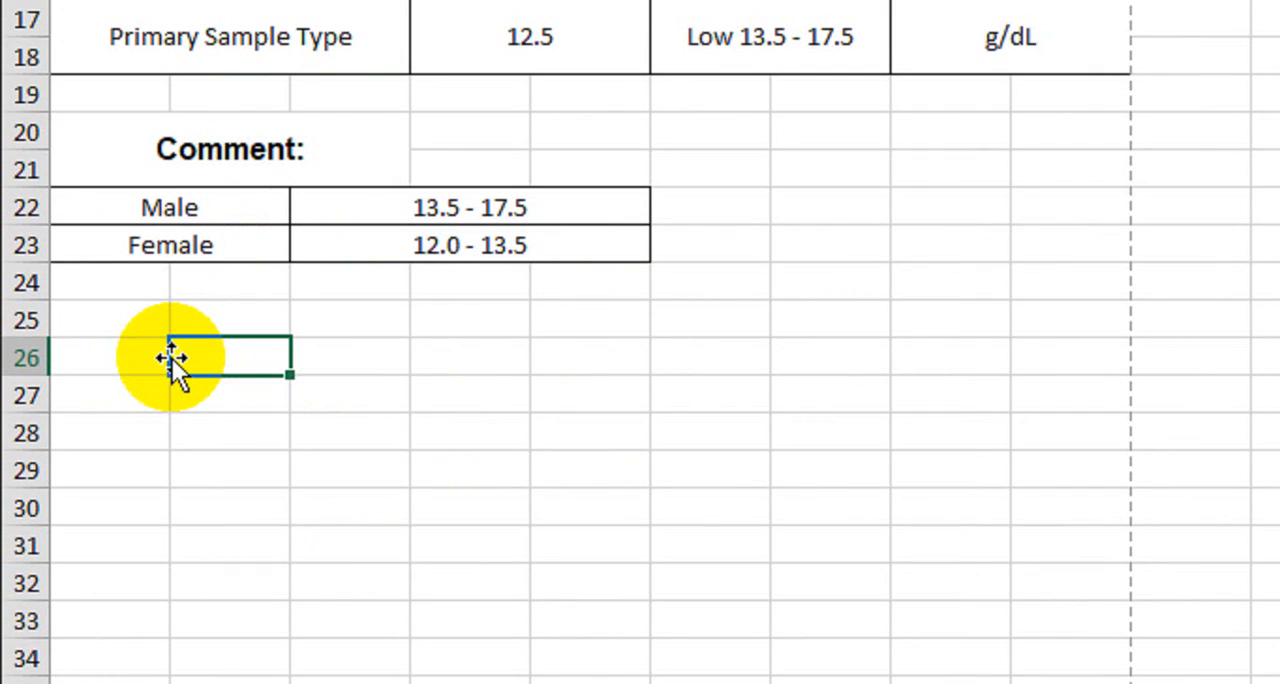
{"action": "left_click", "coordinate": [110, 320]}
{"action": "left_click_drag", "start_coordinate": [110, 320], "coordinate": [292, 309]}
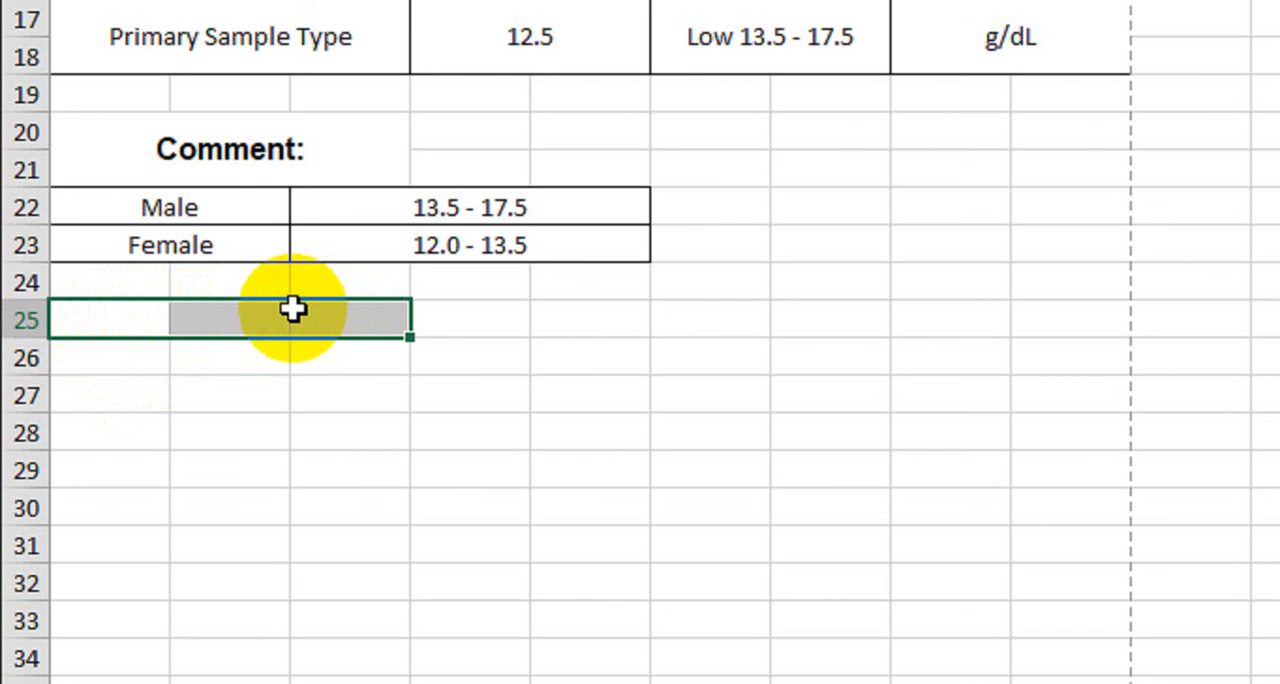
{"action": "key", "text": "shift+Down"}
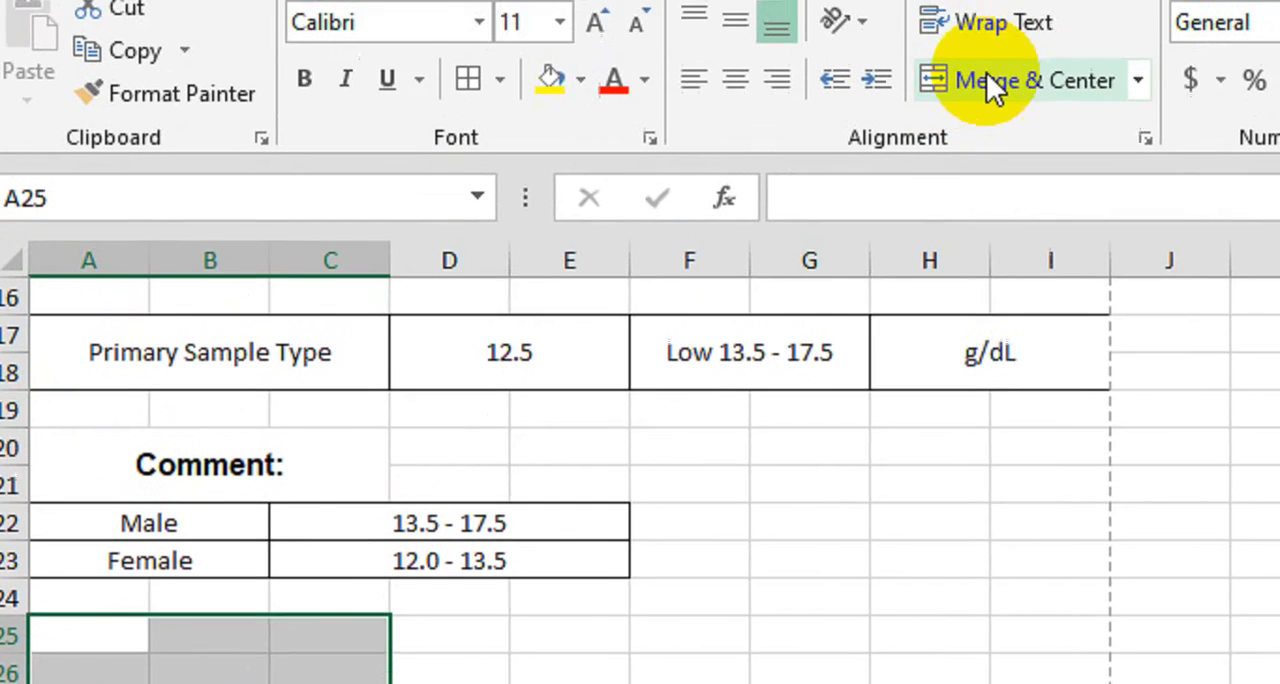
{"action": "left_click", "coordinate": [986, 82]}
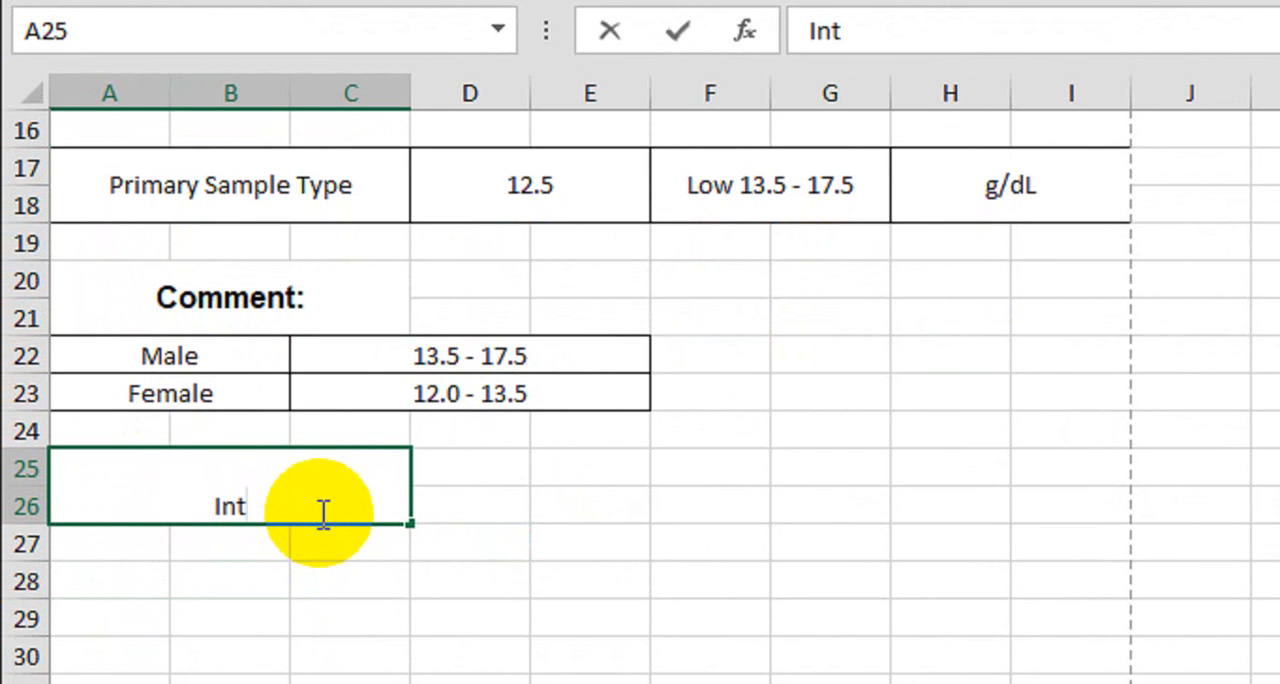
Enter the heading "Interpretation:" in the merged cell A25
{"action": "type", "text": "Interp"}
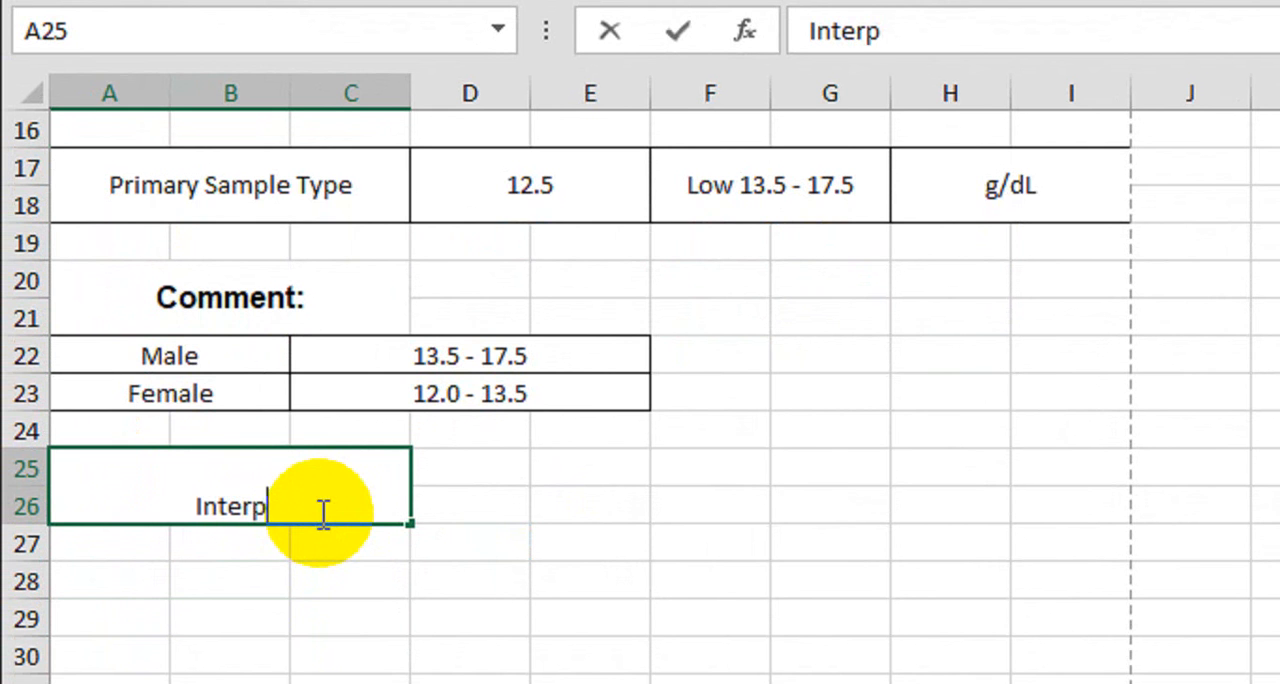
{"action": "type", "text": "retation"}
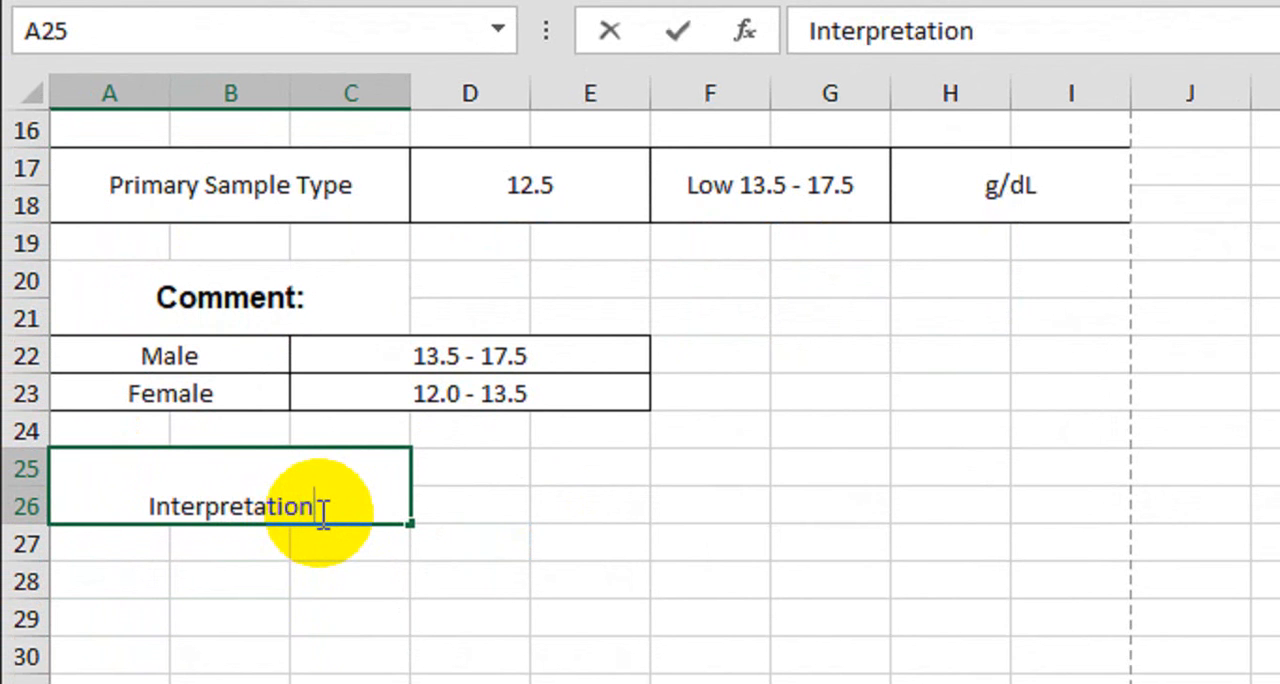
{"action": "type", "text": ":"}
{"action": "key", "text": "Return"}
Format the "Interpretation:" heading in bold Arial, enlarge its font size, and align it vertically to the middle
{"action": "left_click", "coordinate": [323, 511]}
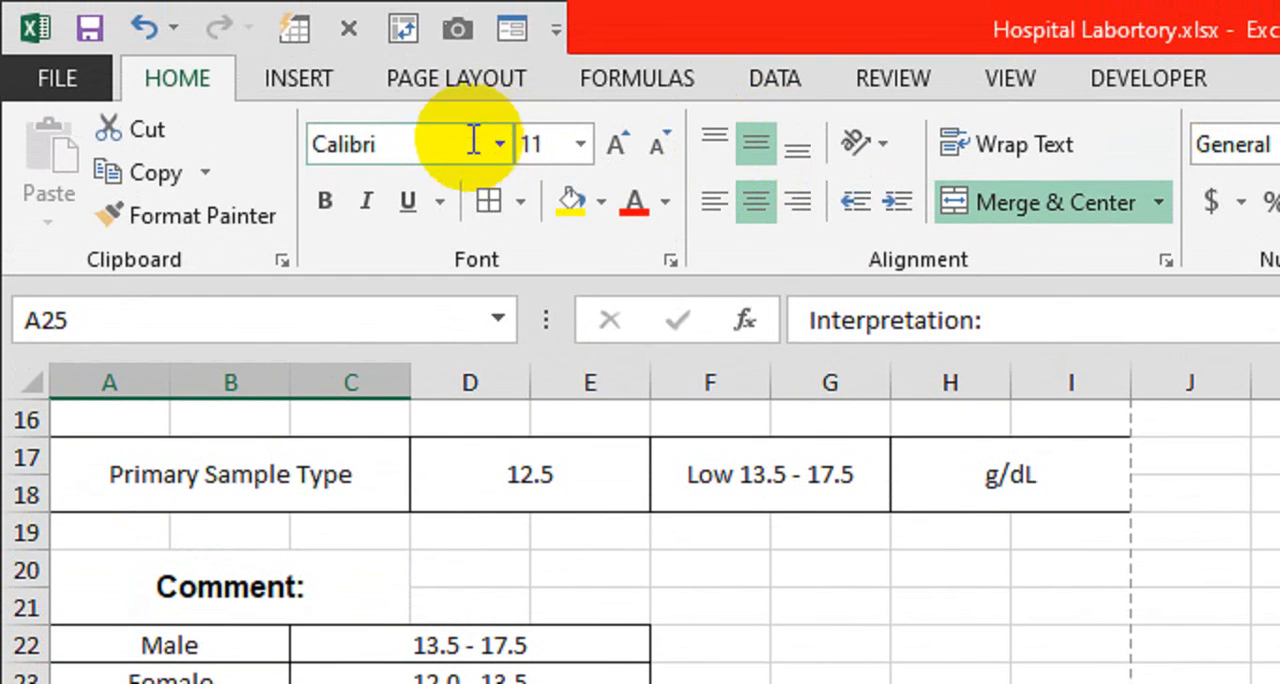
{"action": "left_click", "coordinate": [440, 75]}
{"action": "type", "text": "Arial"}
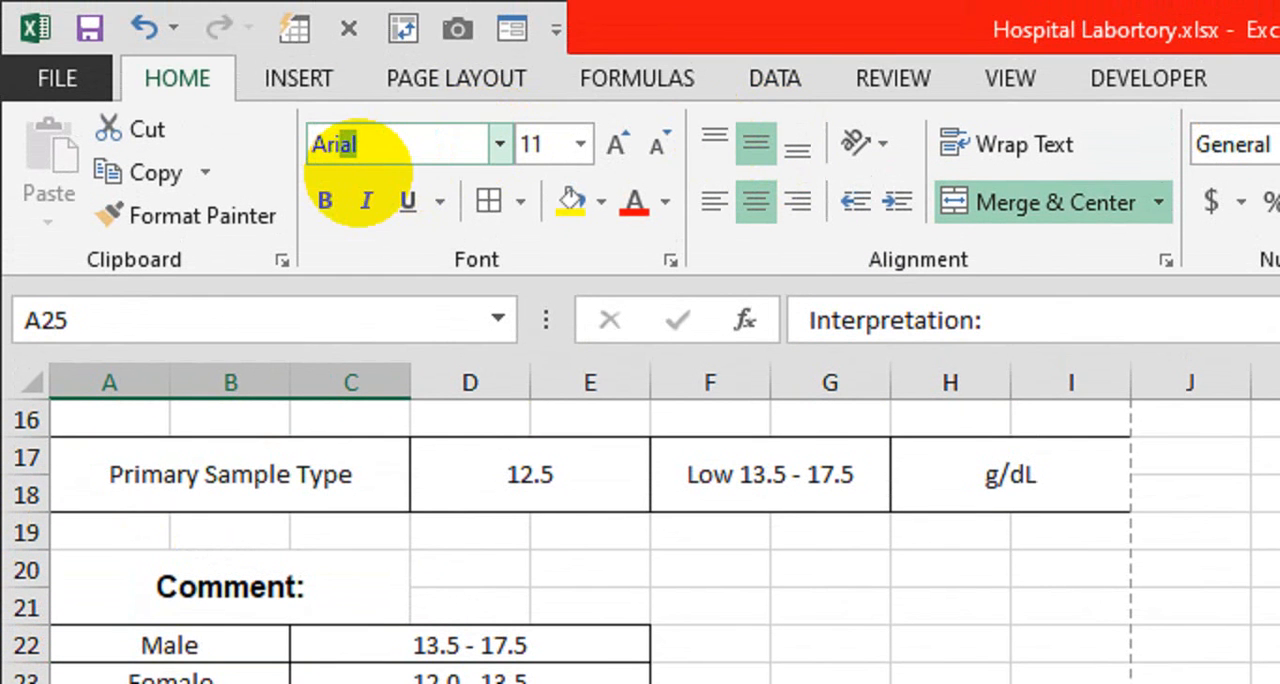
{"action": "key", "text": "Return"}
{"action": "key", "text": "ctrl+b"}
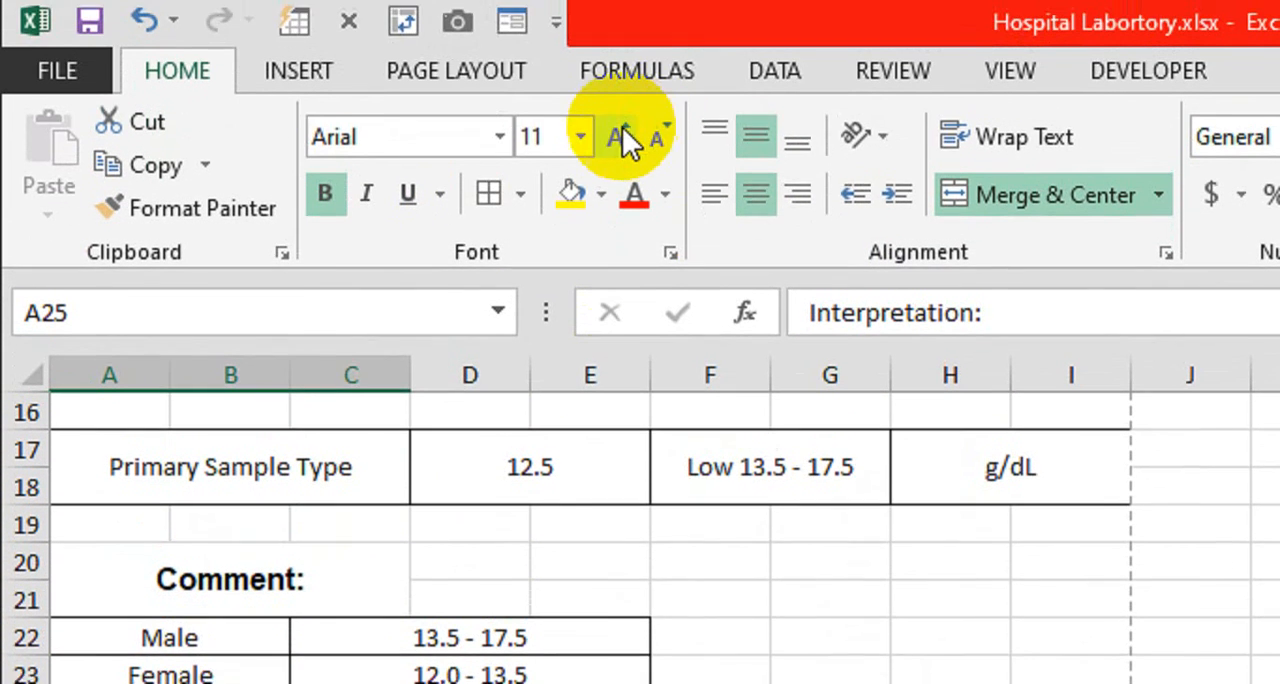
{"action": "left_click", "coordinate": [621, 137]}
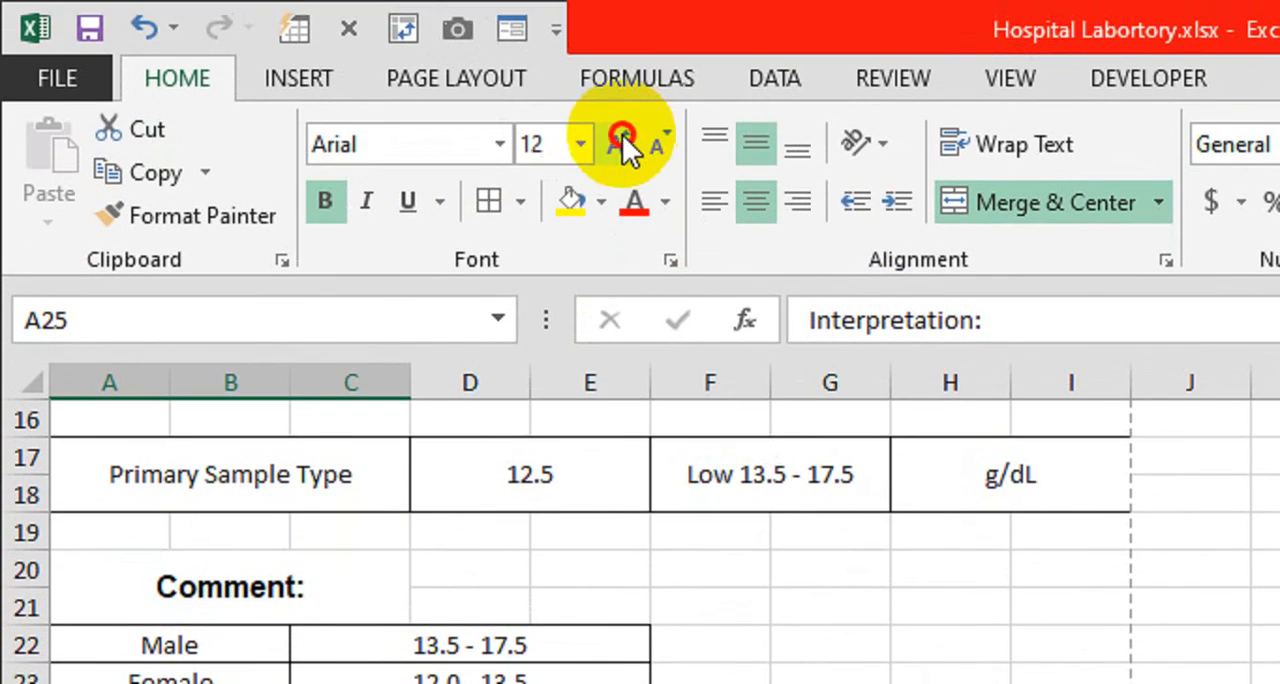
{"action": "left_click", "coordinate": [622, 134]}
{"action": "left_click", "coordinate": [305, 555]}
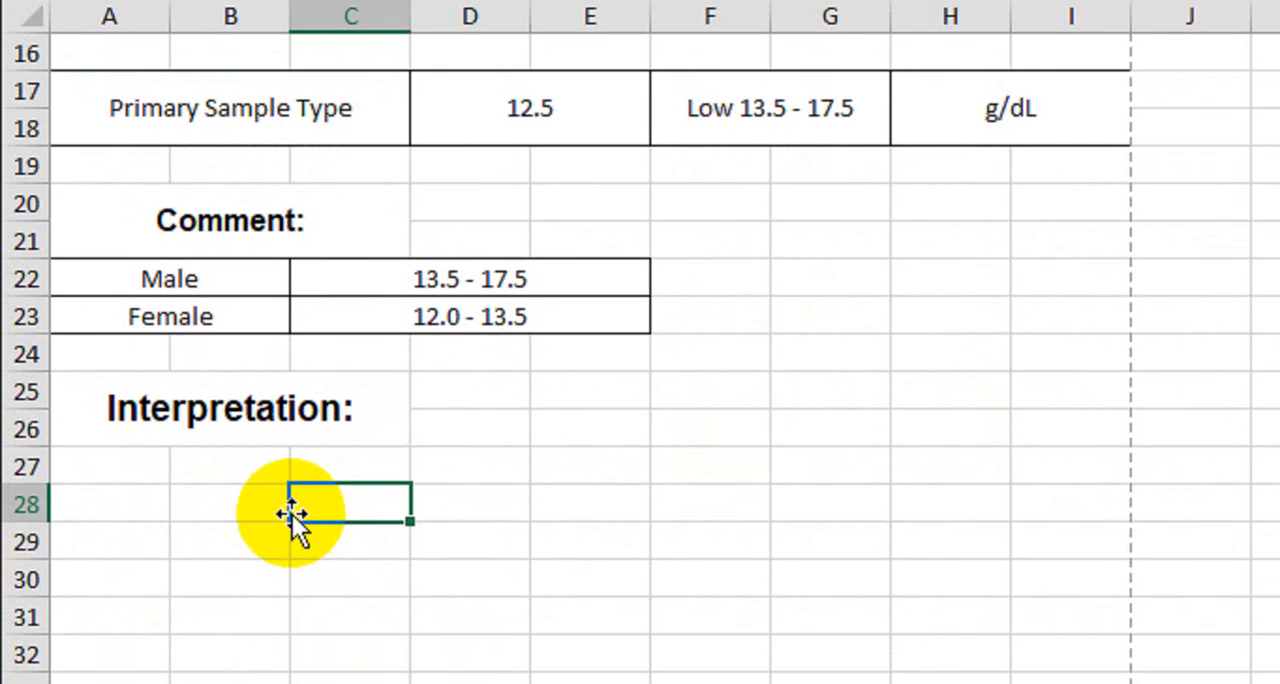
Merge and center A28:B28 and A29:B29 under the Interpretation heading, and apply all borders to both
{"action": "left_click_drag", "start_coordinate": [137, 475], "coordinate": [232, 483]}
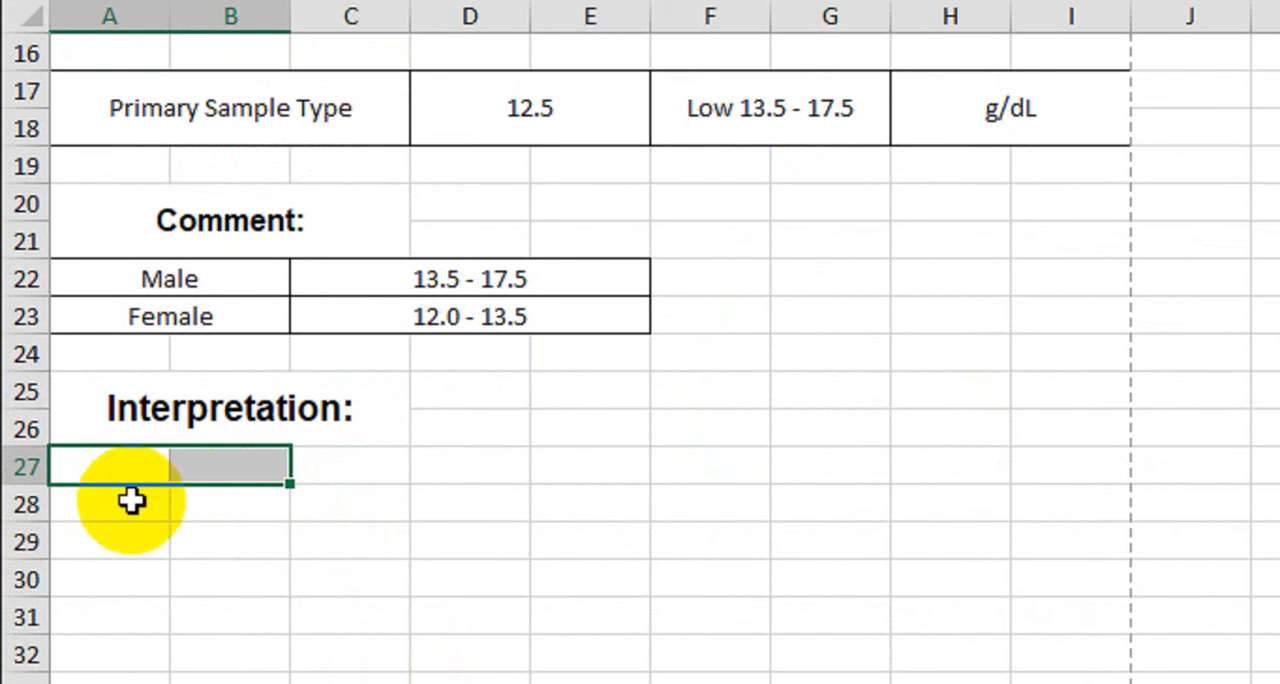
{"action": "left_click_drag", "start_coordinate": [131, 500], "coordinate": [260, 503]}
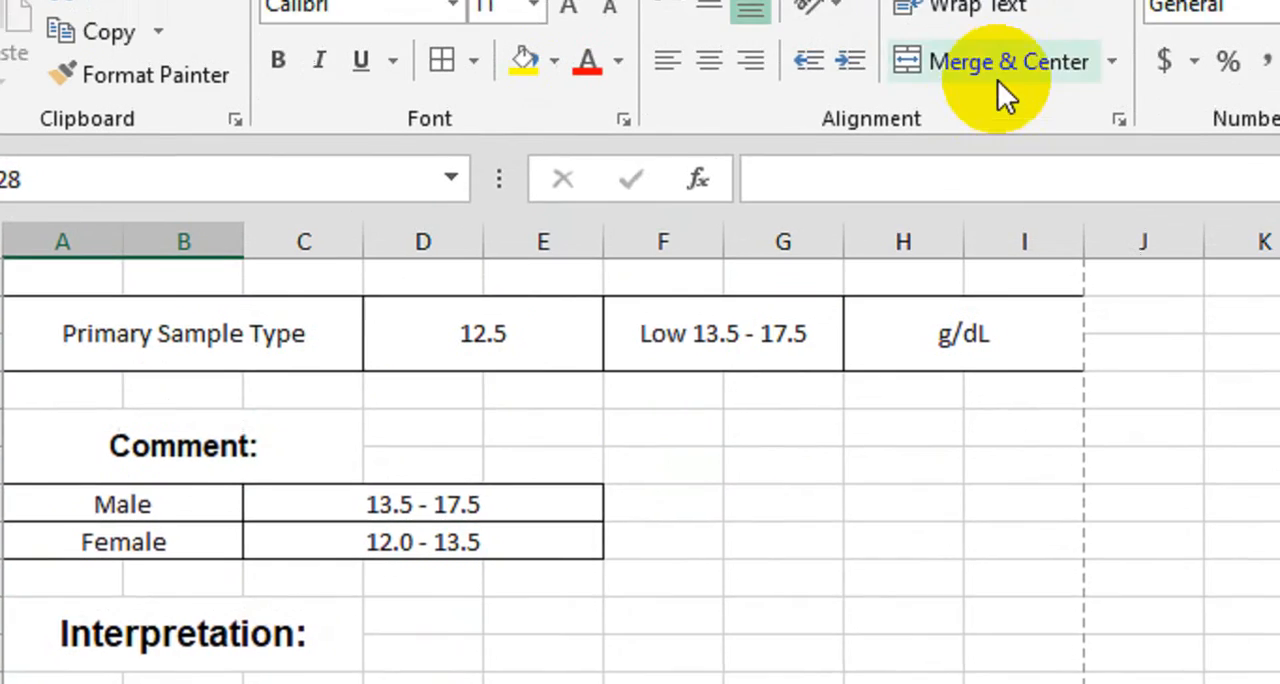
{"action": "left_click", "coordinate": [997, 79]}
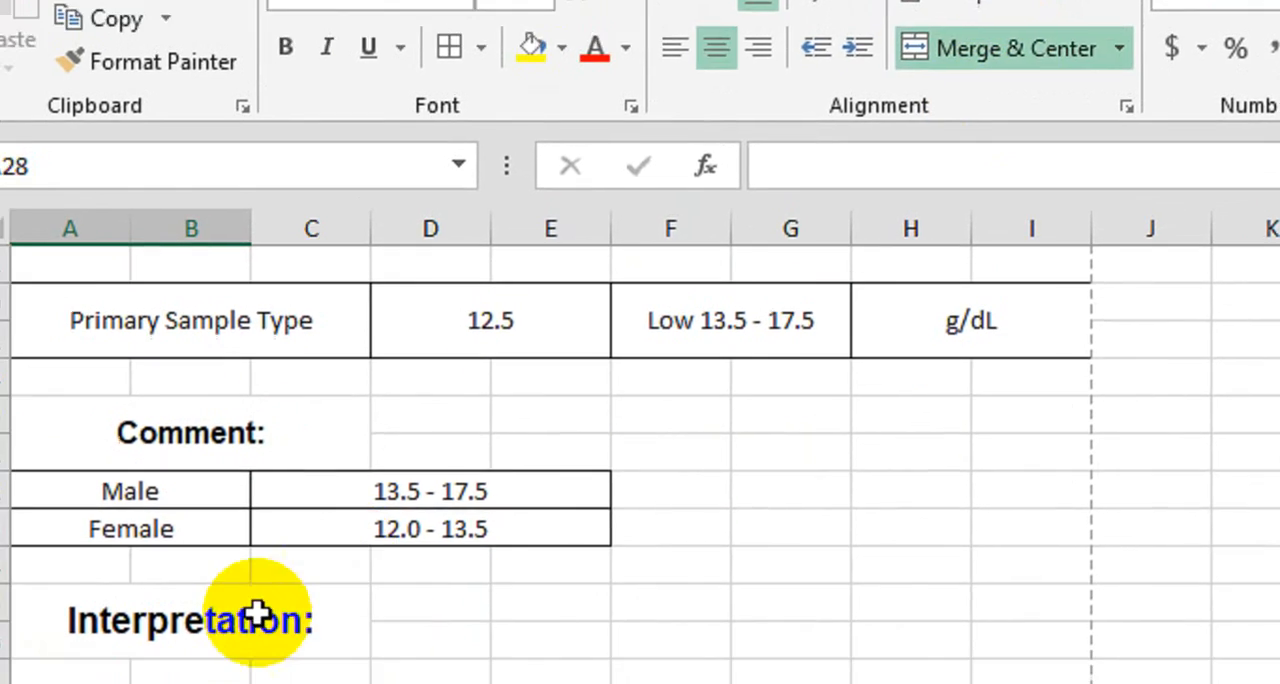
{"action": "left_click_drag", "start_coordinate": [146, 580], "coordinate": [214, 602]}
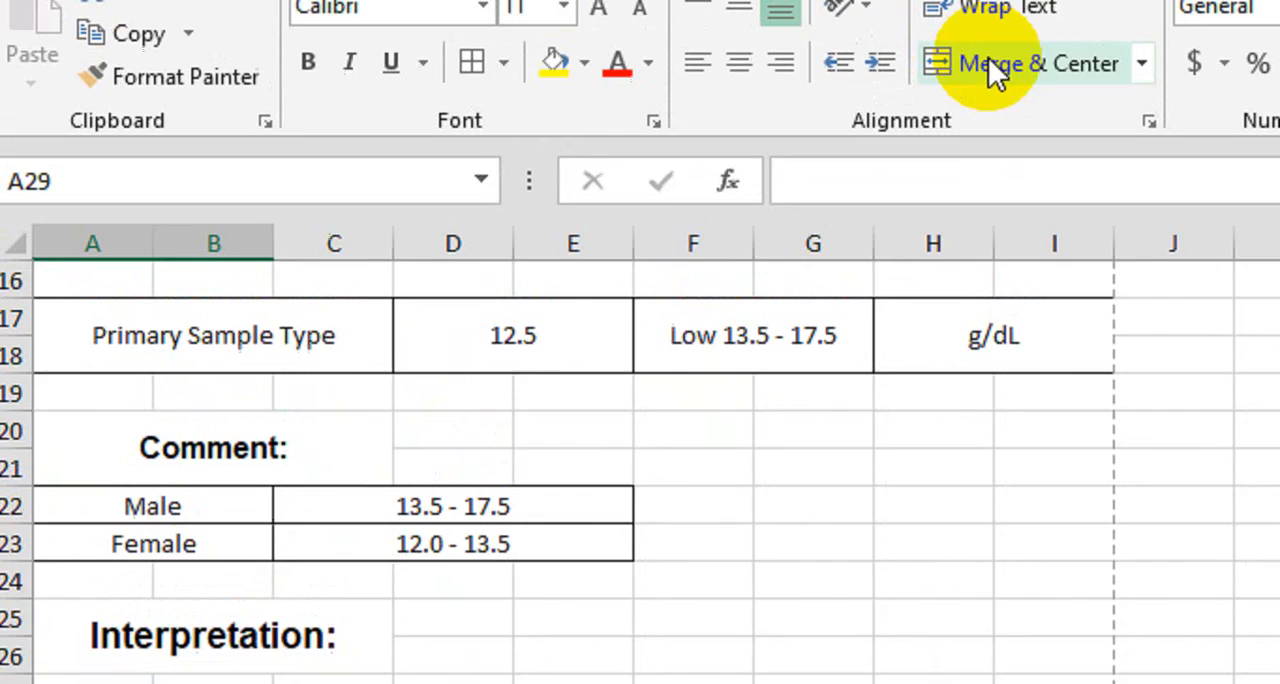
{"action": "left_click", "coordinate": [988, 63]}
{"action": "left_click", "coordinate": [493, 140]}
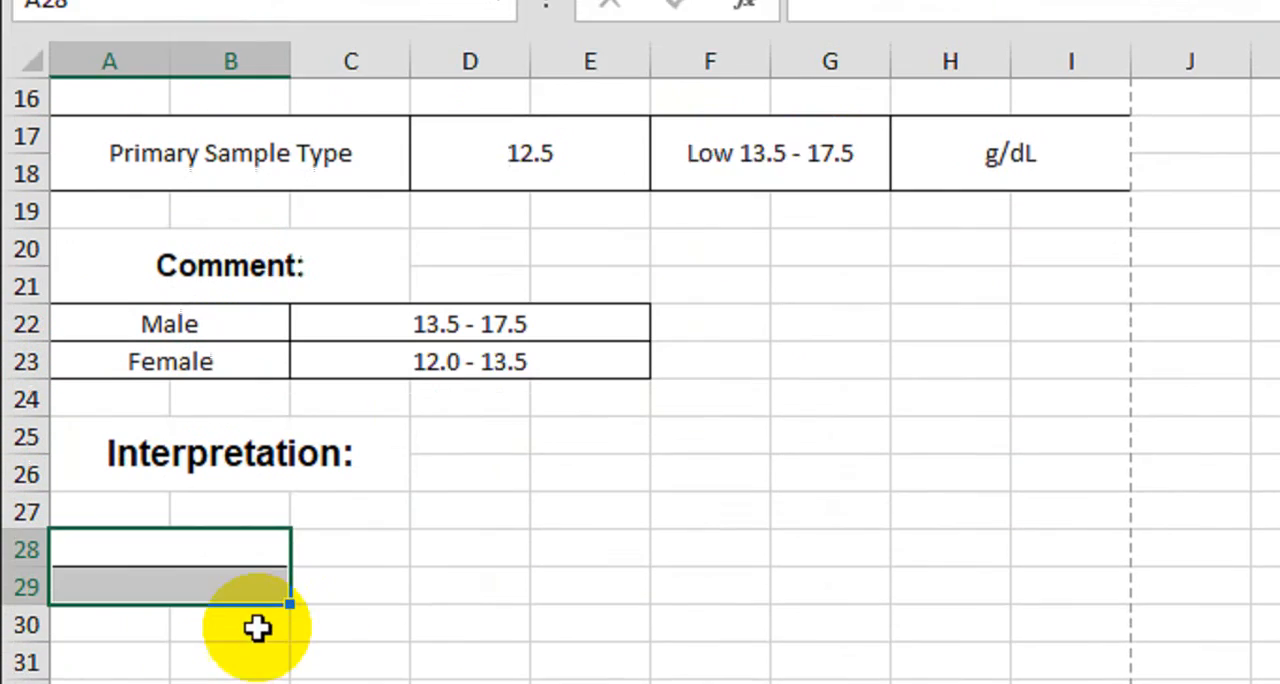
Enter "Low Level" in A28 and "High Level" in A29 as the row labels of the interpretation table
{"action": "left_click", "coordinate": [251, 546]}
{"action": "left_click", "coordinate": [200, 455]}
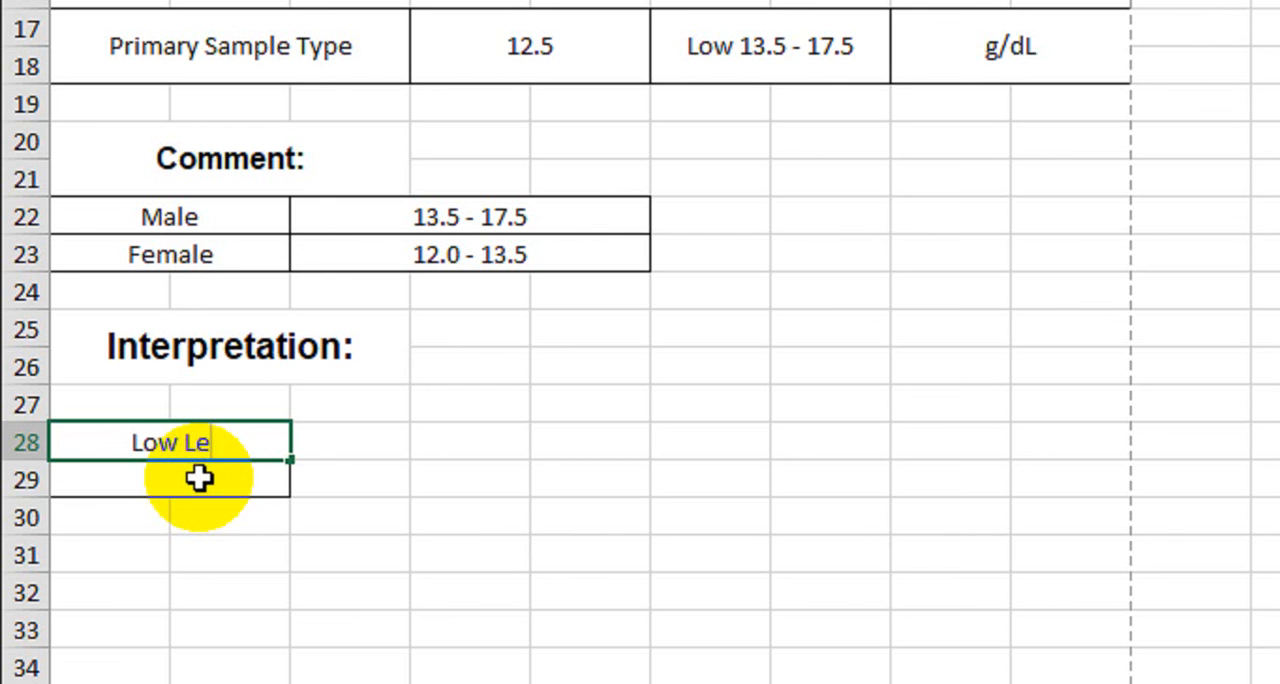
{"action": "key", "text": "Return"}
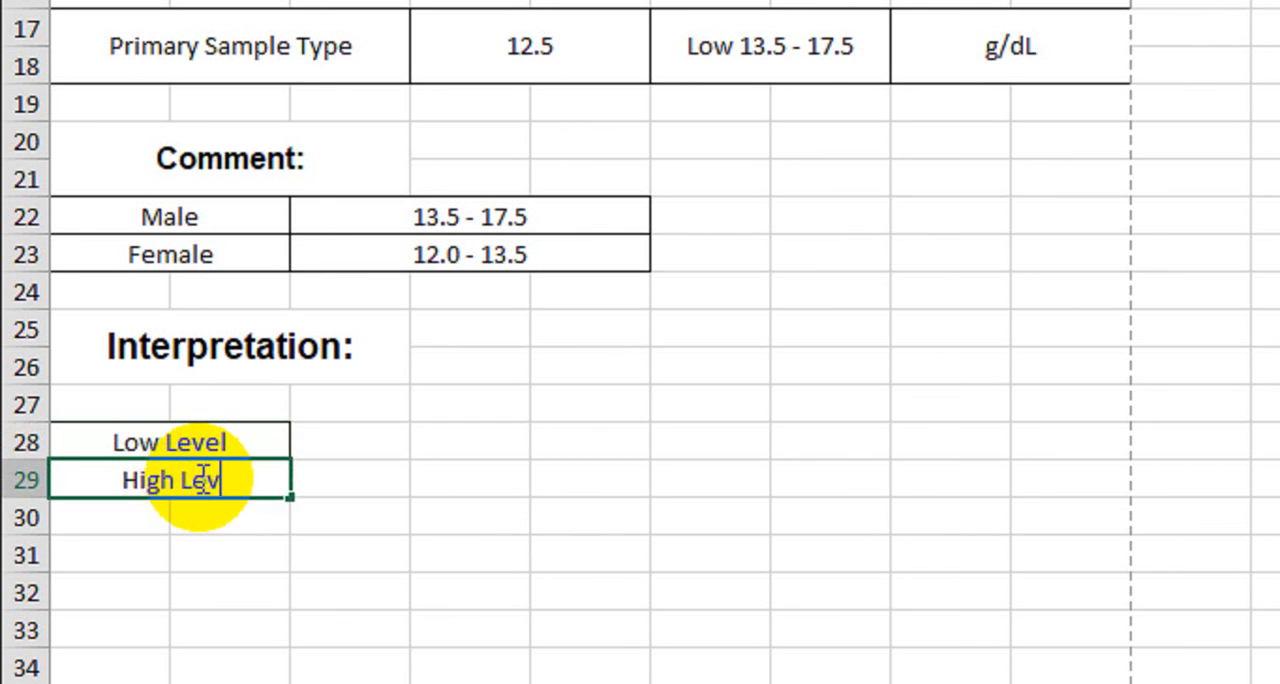
{"action": "key", "text": "Return"}
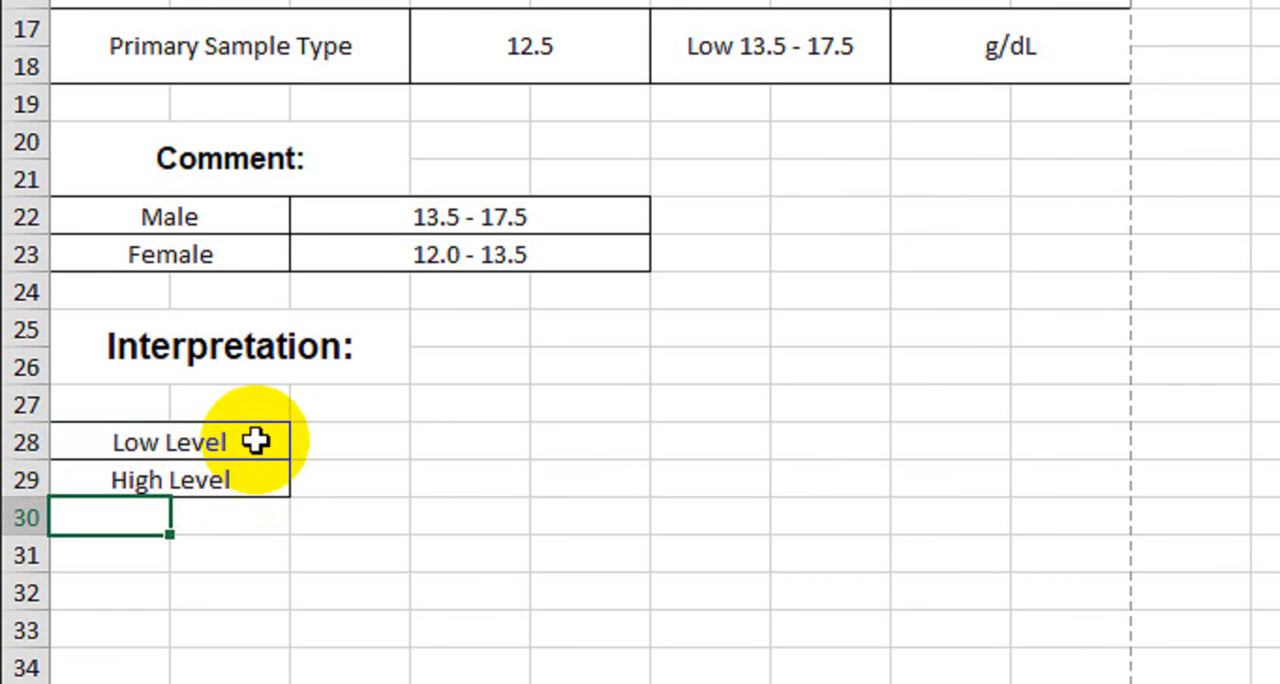
Merge and center C28:I28 and C29:I29, and apply all borders to both merged cells
{"action": "left_click_drag", "start_coordinate": [335, 441], "coordinate": [1017, 438]}
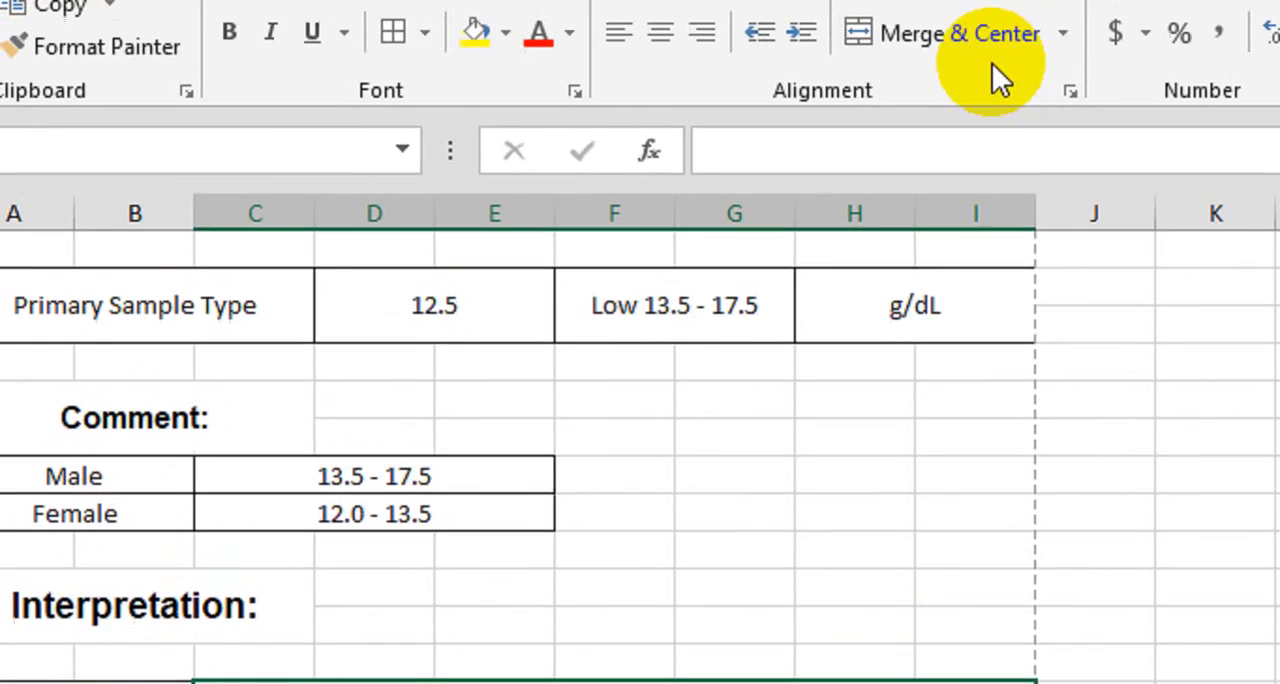
{"action": "left_click", "coordinate": [990, 60]}
{"action": "left_click", "coordinate": [290, 480]}
{"action": "left_click_drag", "start_coordinate": [454, 527], "coordinate": [976, 527]}
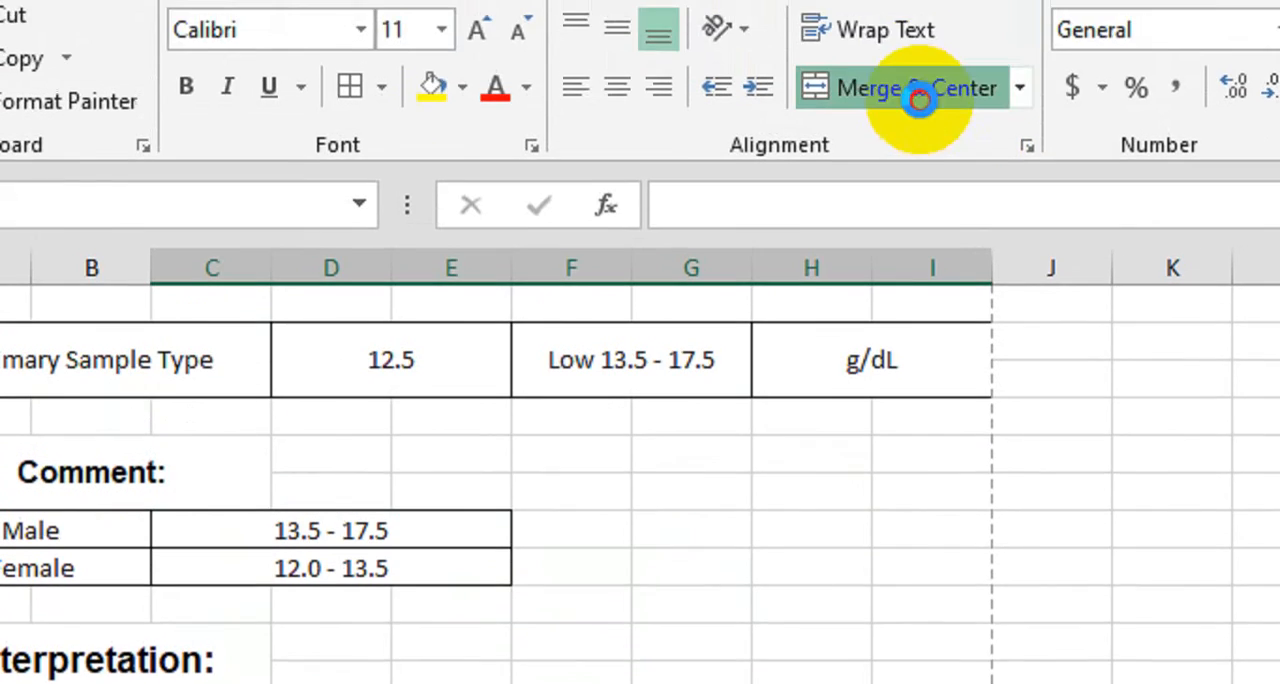
{"action": "left_click", "coordinate": [923, 86]}
{"action": "left_click_drag", "start_coordinate": [260, 648], "coordinate": [268, 680]}
{"action": "left_click", "coordinate": [427, 92]}
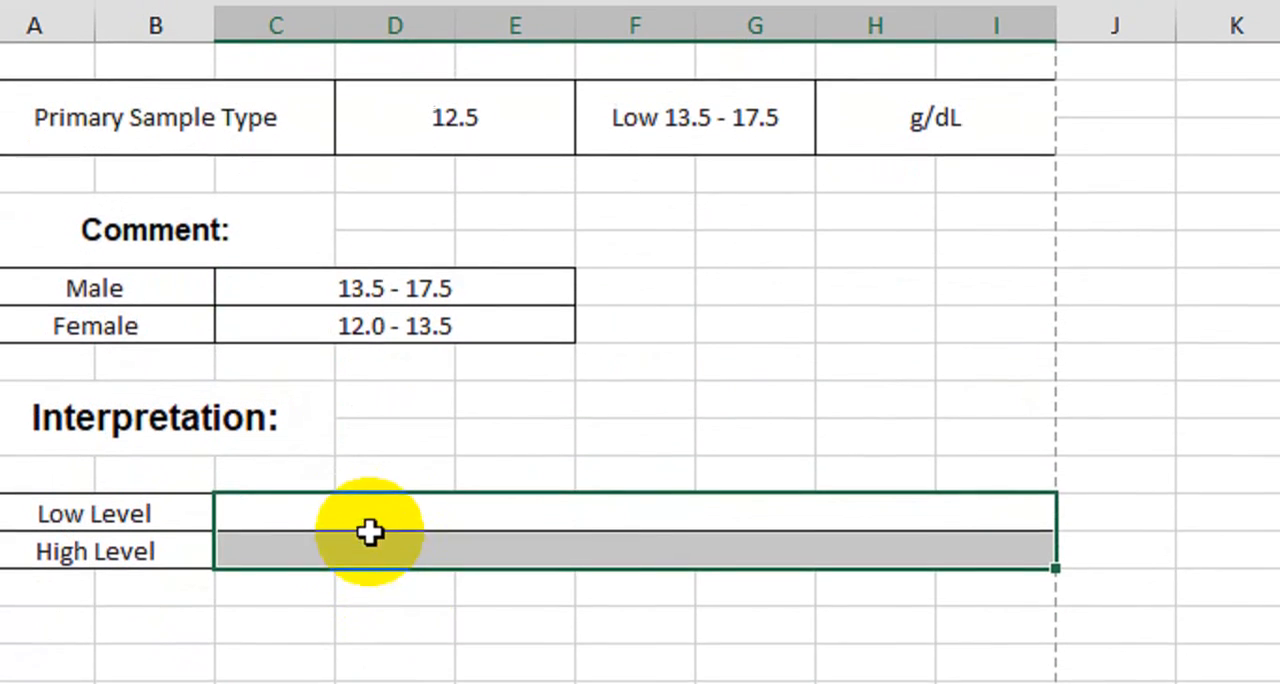
Fill the Low Level cell C28 and the High Level cell C29 with a long placeholder string of x characters
{"action": "key", "text": "Return"}
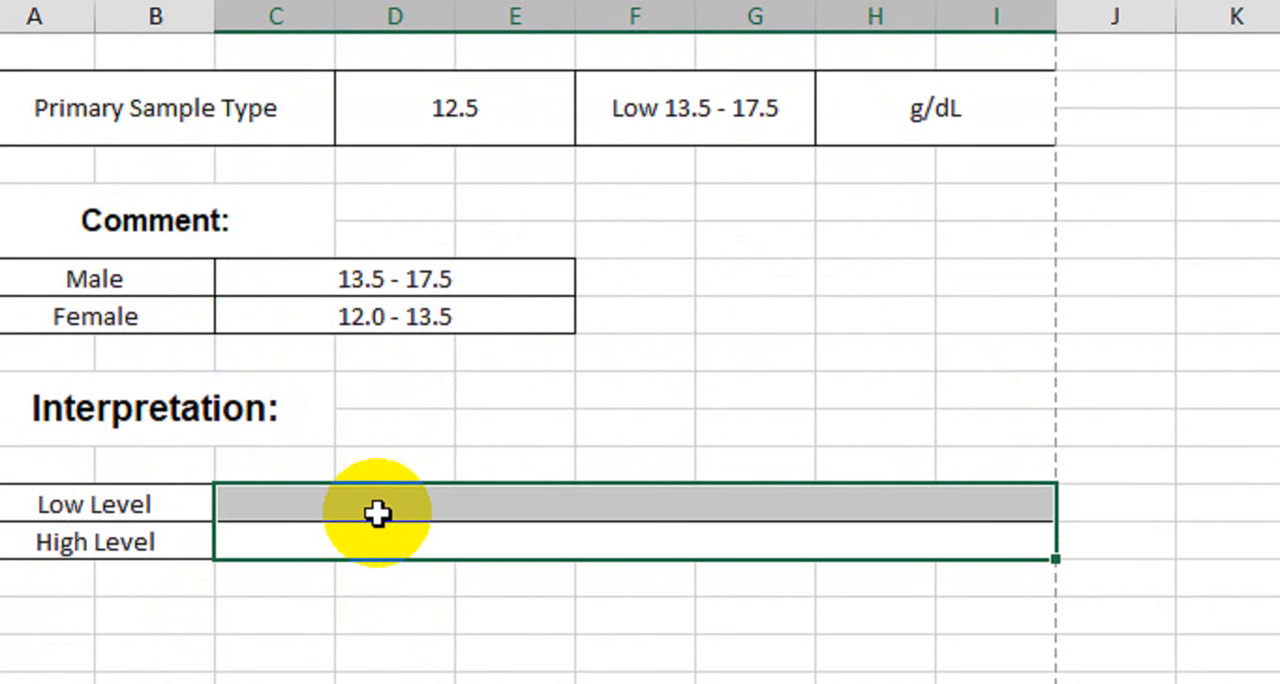
{"action": "key", "text": "Down"}
{"action": "left_click", "coordinate": [376, 513]}
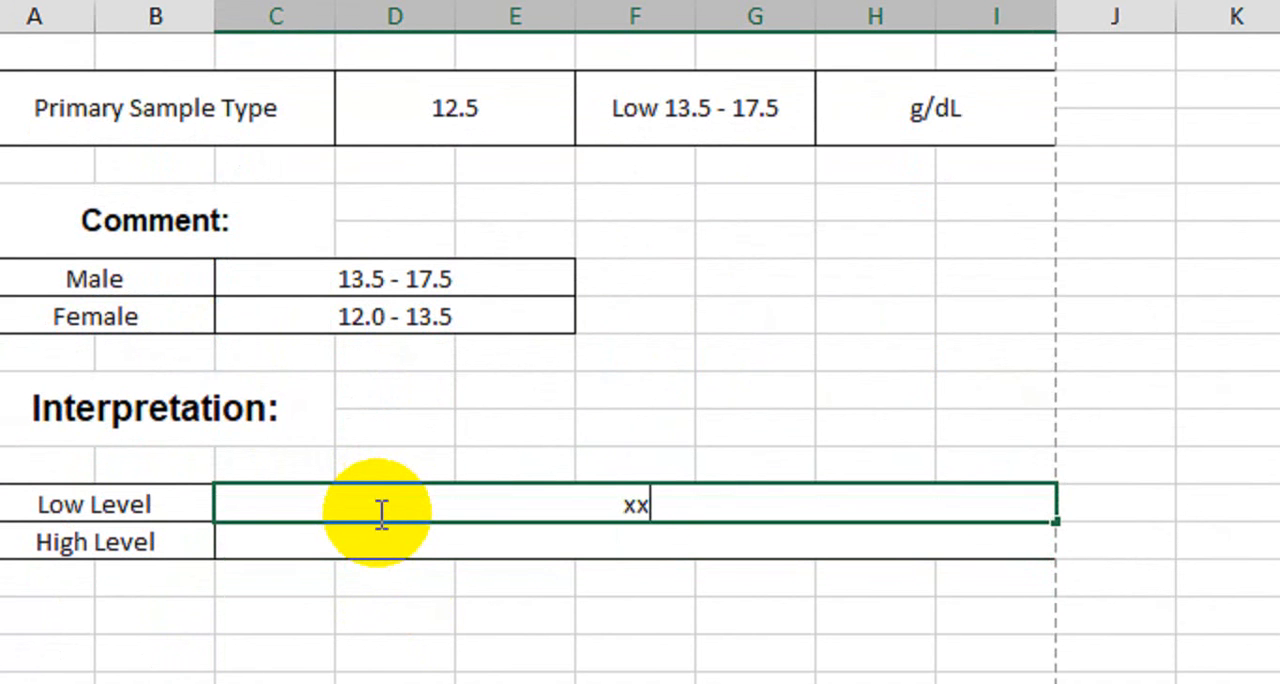
{"action": "type", "text": "xxxxxxxxxxxxxxxxxxxxxxxxxxxxxxxxxxxxxxx"}
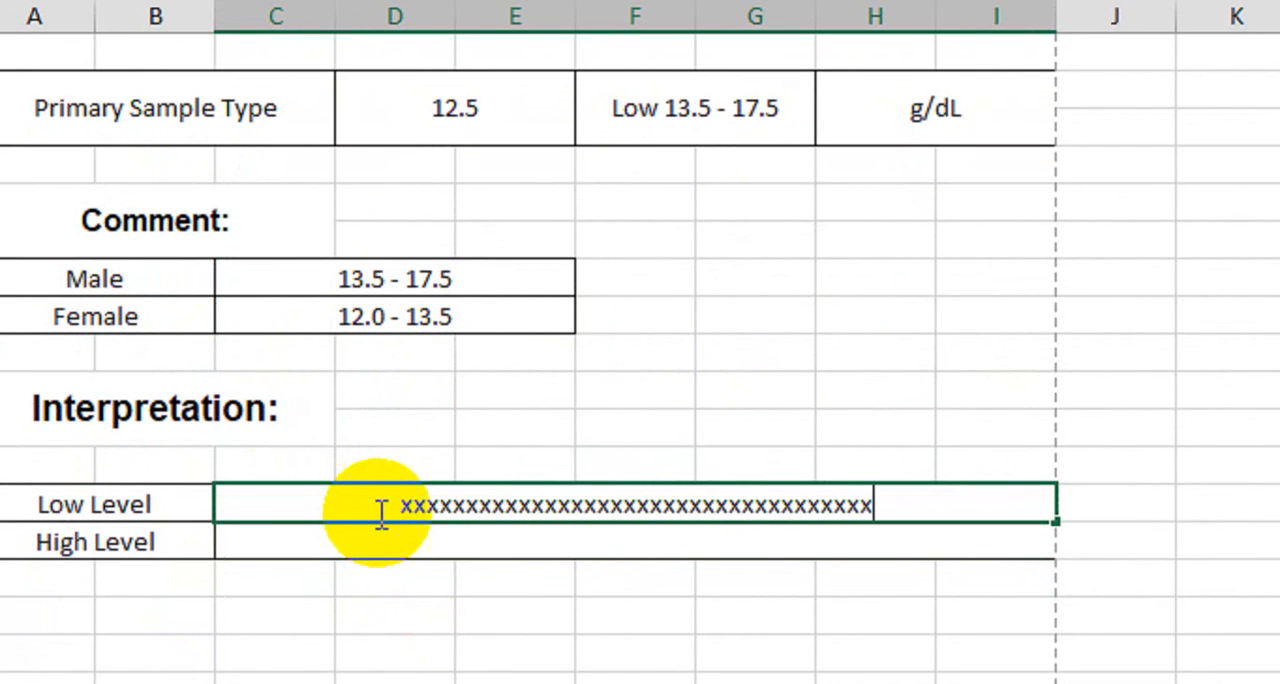
{"action": "key", "text": "Return"}
{"action": "type", "text": "x"}
{"action": "key", "text": "Return"}
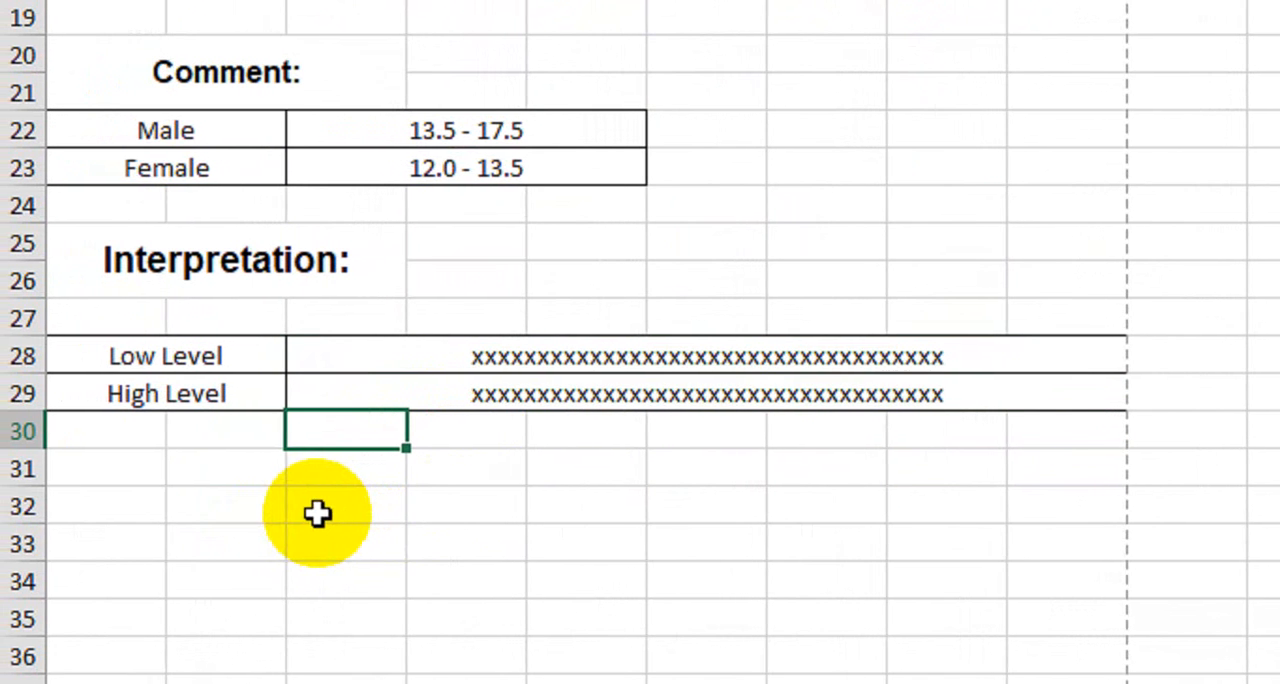
Merge and center A31:C31 below the interpretation table and enter "Thanks for Reference" in it
{"action": "left_click", "coordinate": [126, 459]}
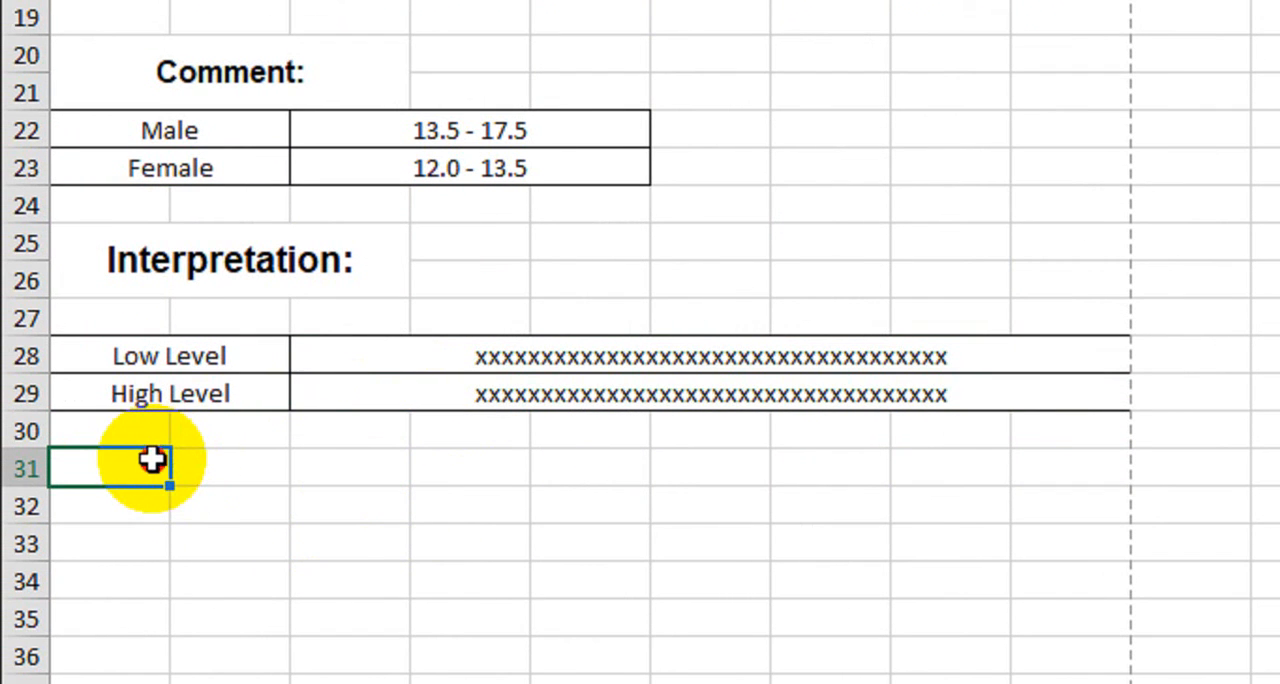
{"action": "left_click_drag", "start_coordinate": [151, 459], "coordinate": [309, 460]}
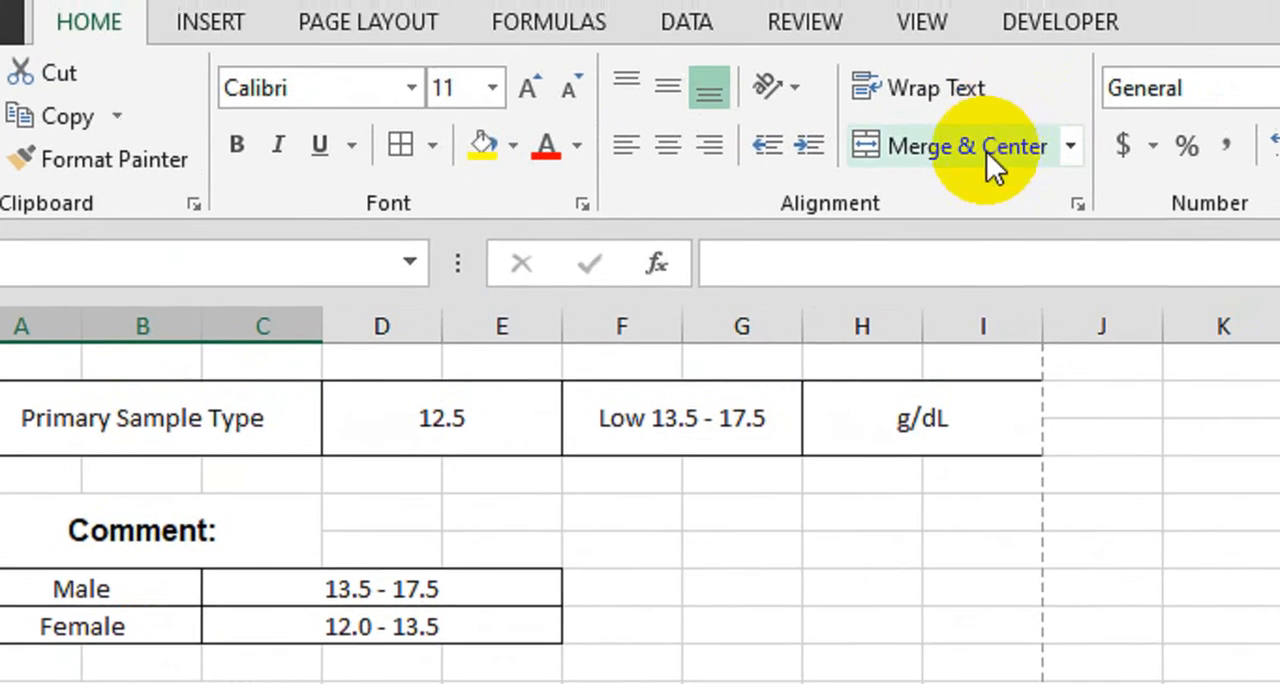
{"action": "left_click", "coordinate": [960, 40]}
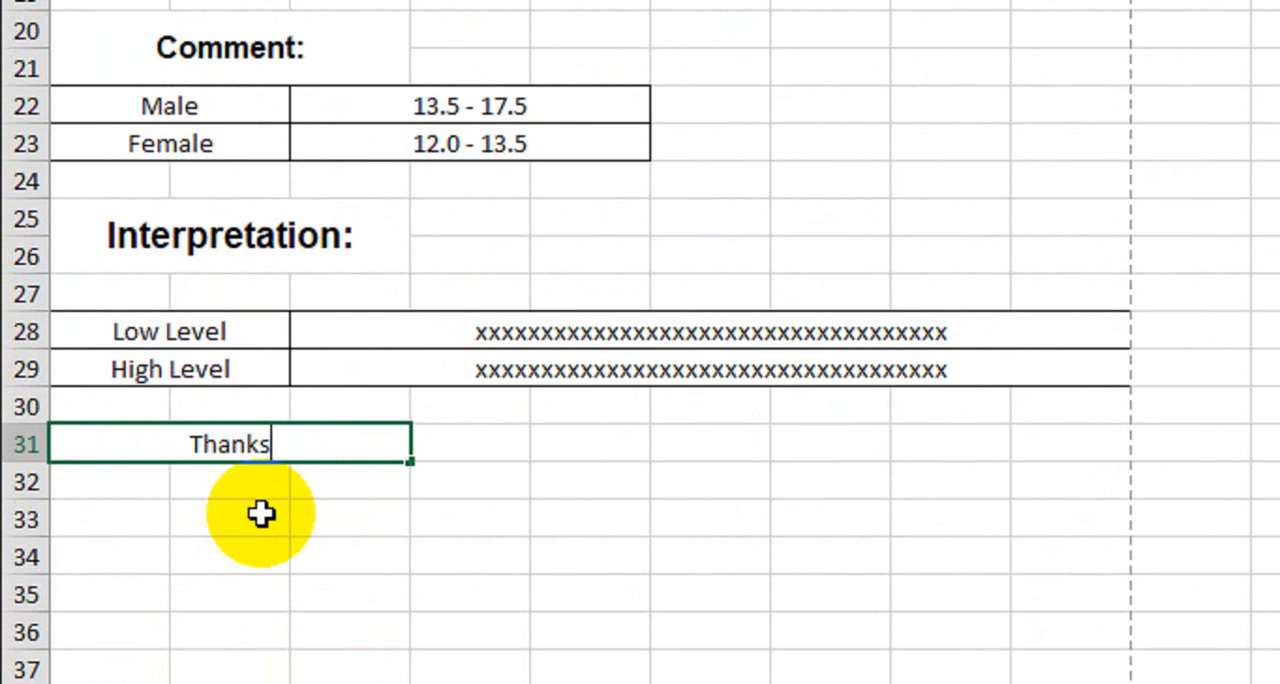
{"action": "type", "text": "Thanks f"}
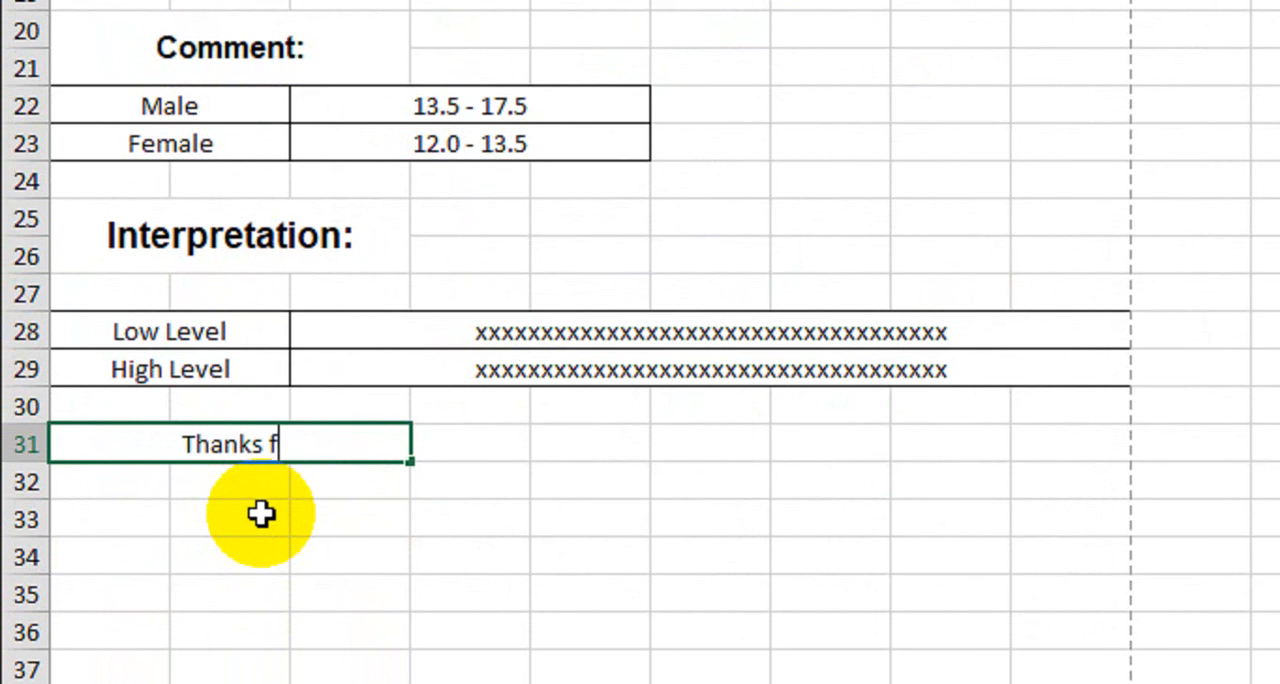
{"action": "type", "text": "or Reference"}
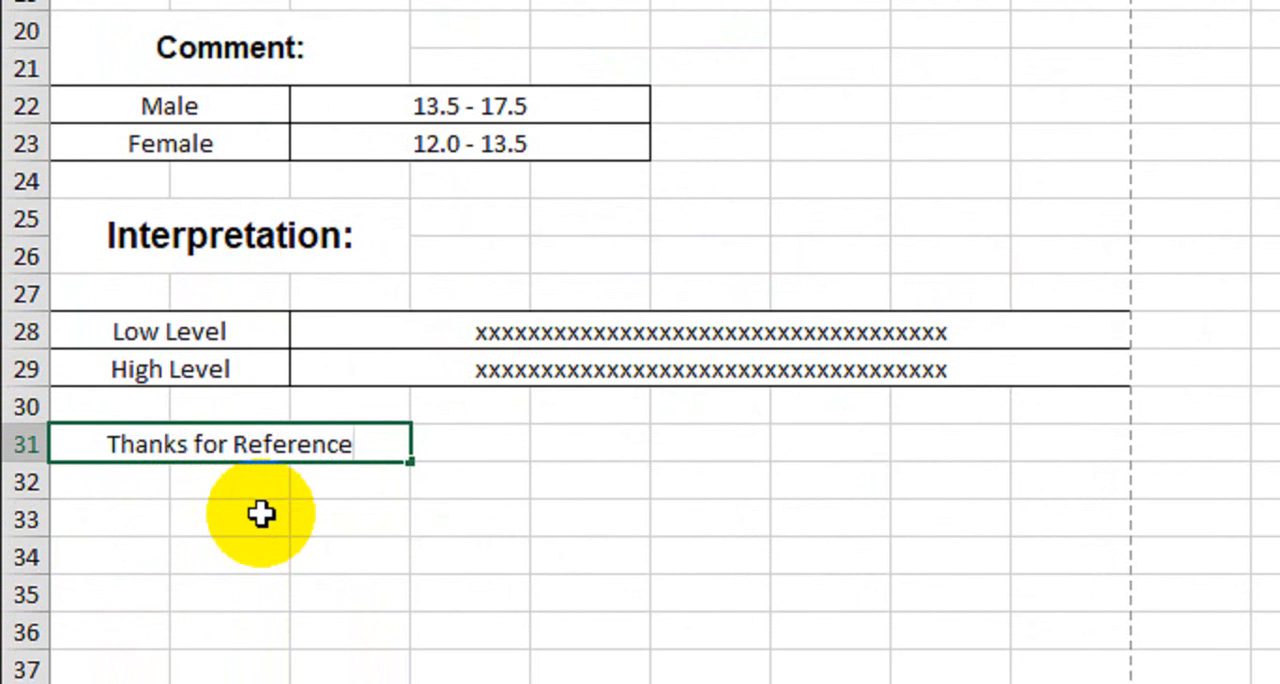
{"action": "key", "text": "Tab"}
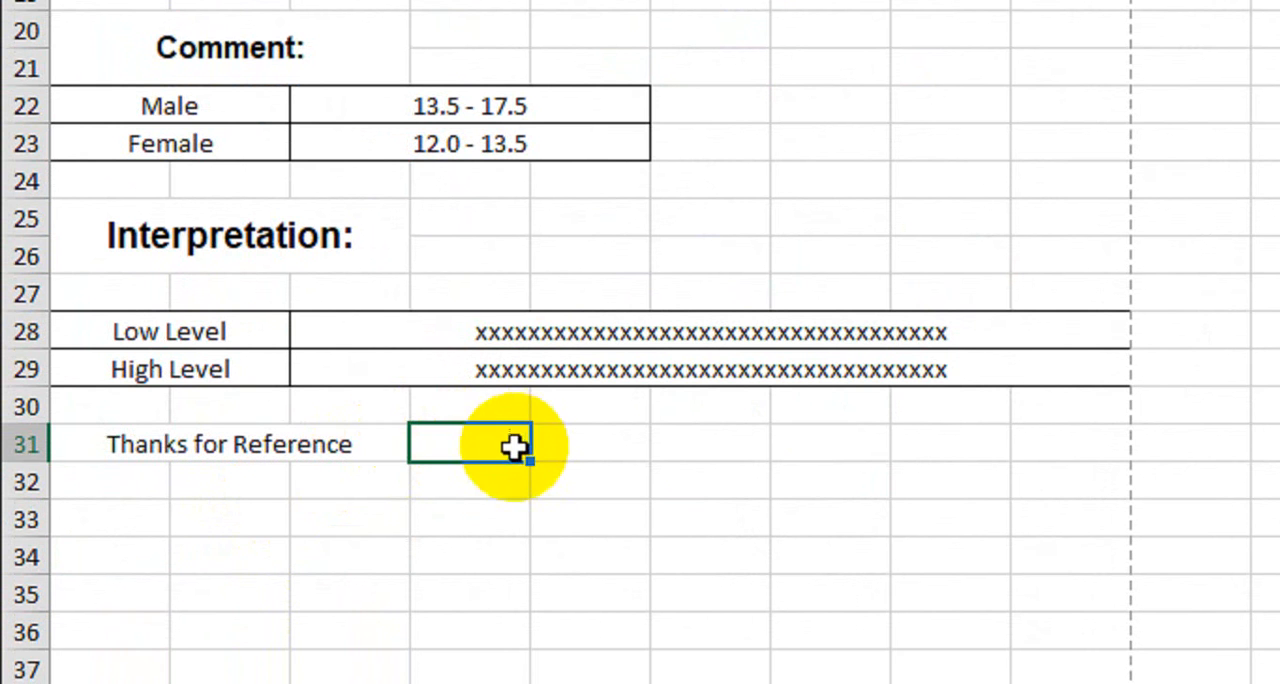
Merge and center D31:I31 beside "Thanks for Reference" and enter "****End of Report****" in it
{"action": "left_click_drag", "start_coordinate": [514, 446], "coordinate": [1040, 438]}
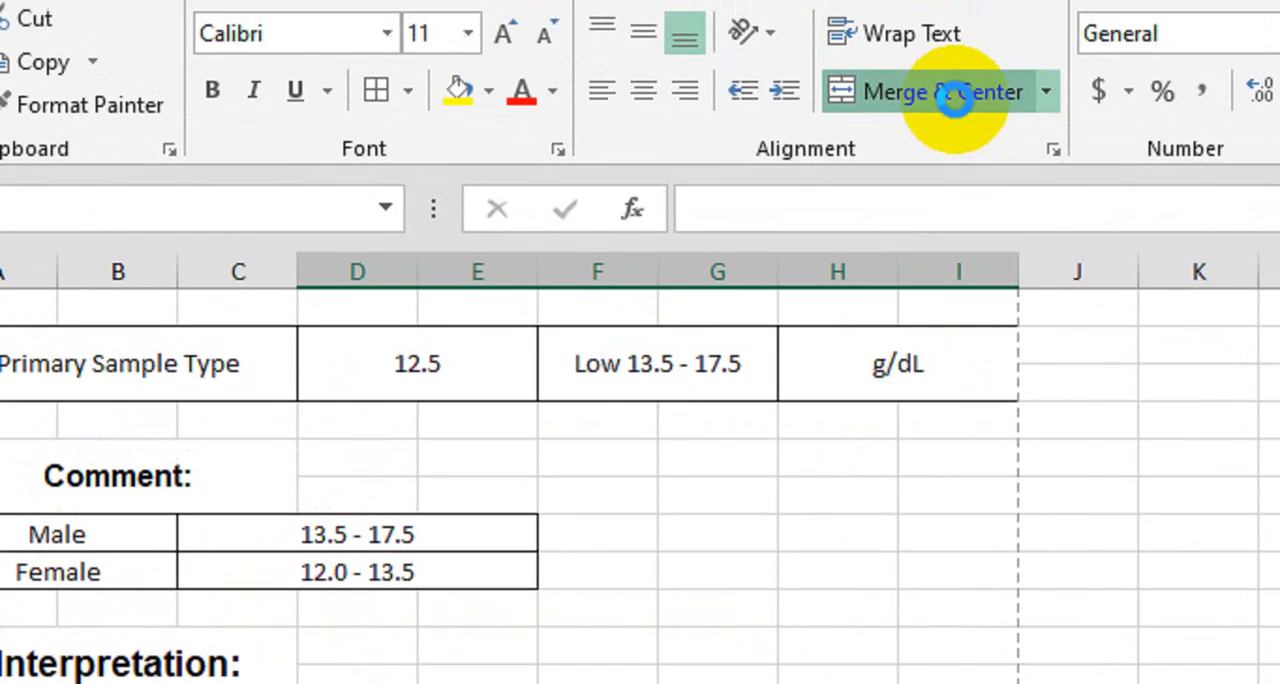
{"action": "left_click", "coordinate": [952, 94]}
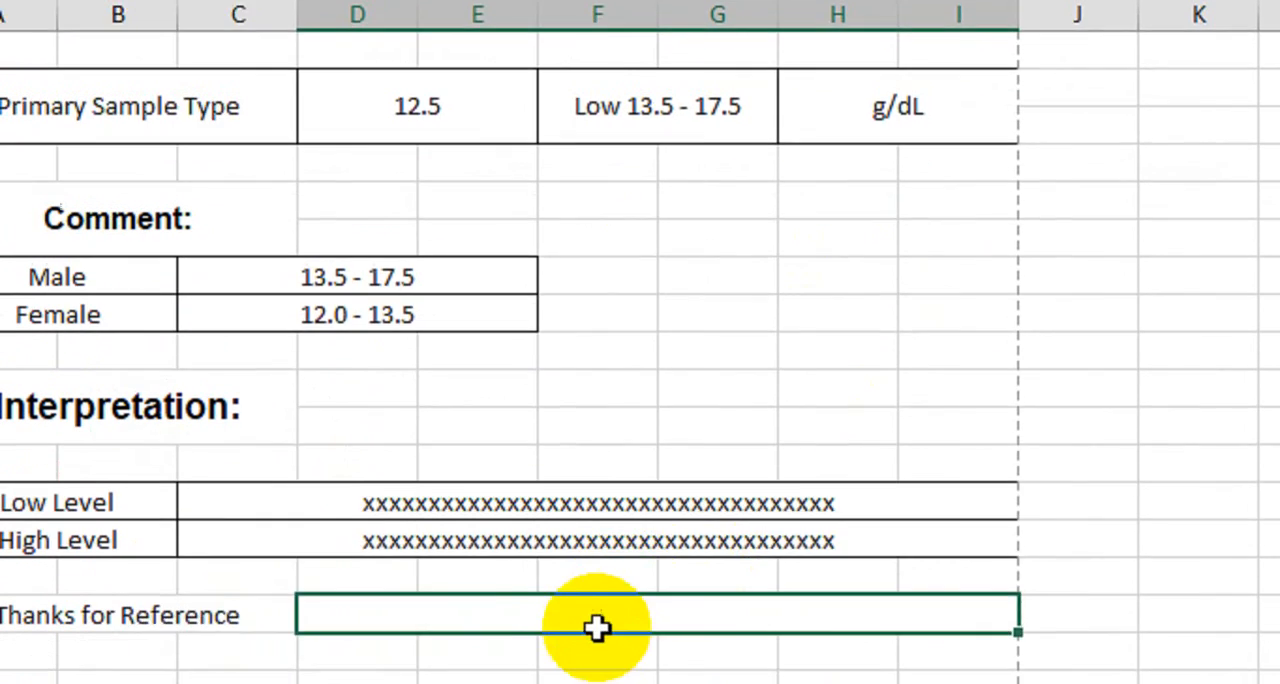
{"action": "left_click", "coordinate": [657, 494]}
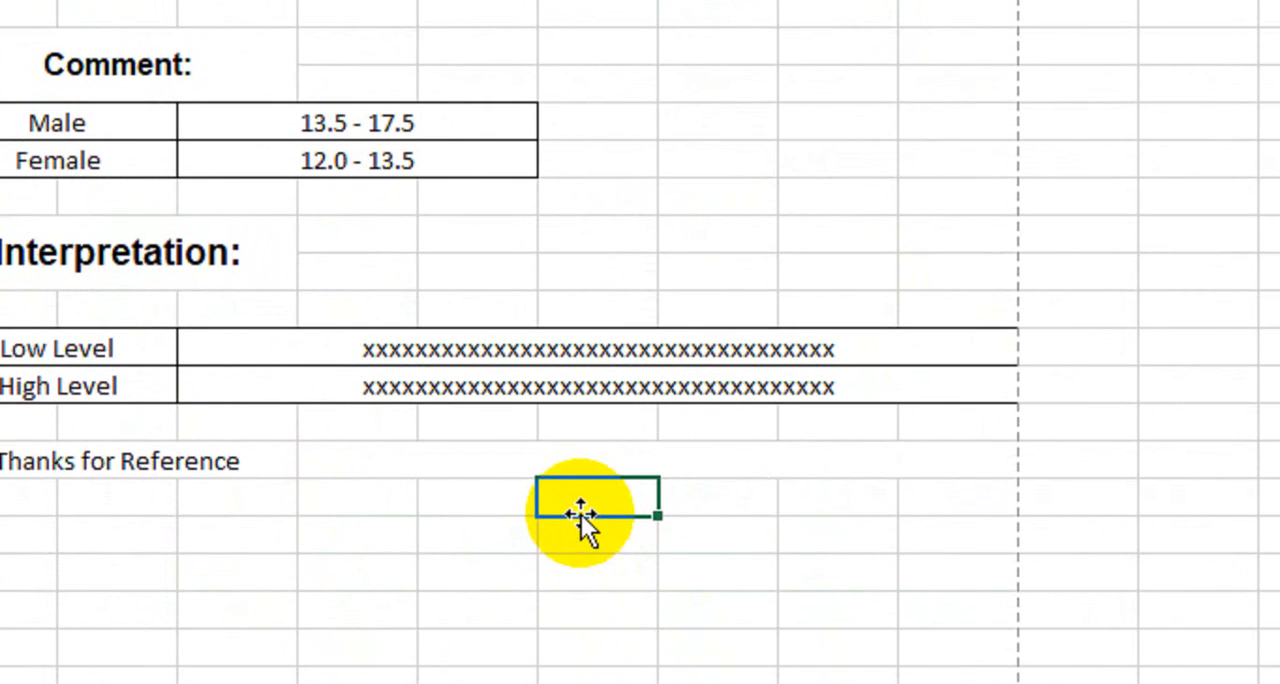
{"action": "left_click", "coordinate": [505, 457]}
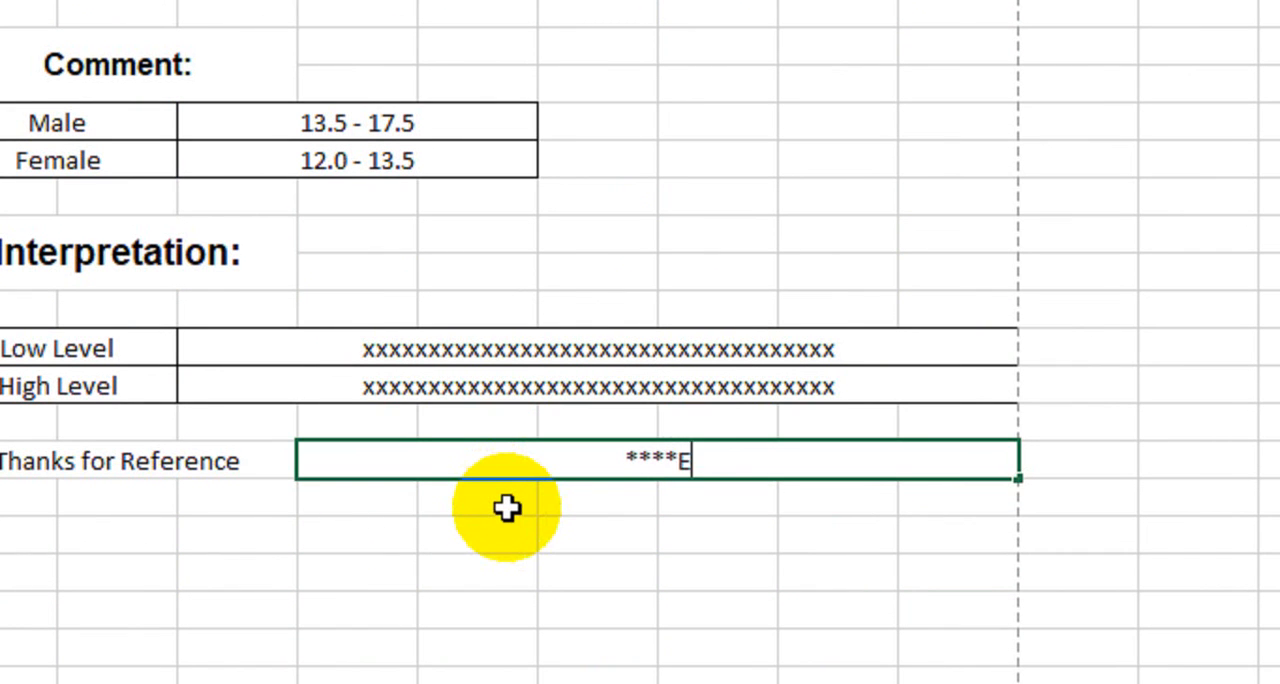
{"action": "type", "text": "****End of Report"}
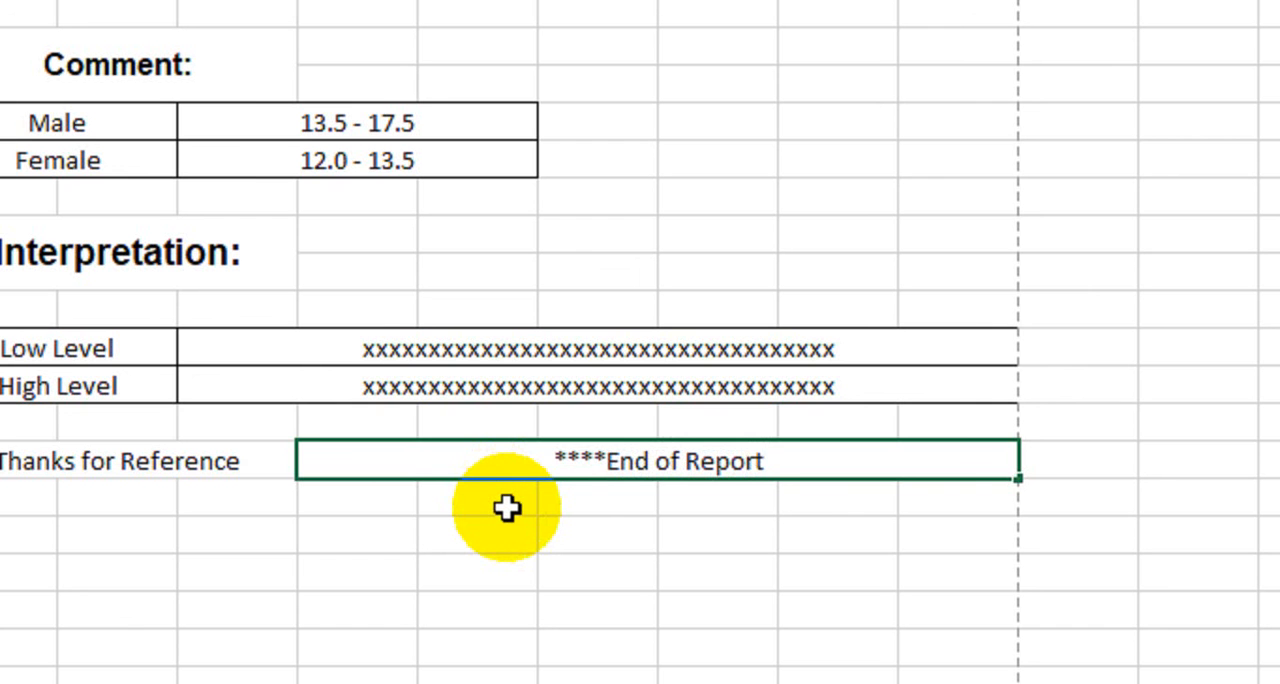
{"action": "type", "text": "*****"}
{"action": "key", "text": "BackSpace"}
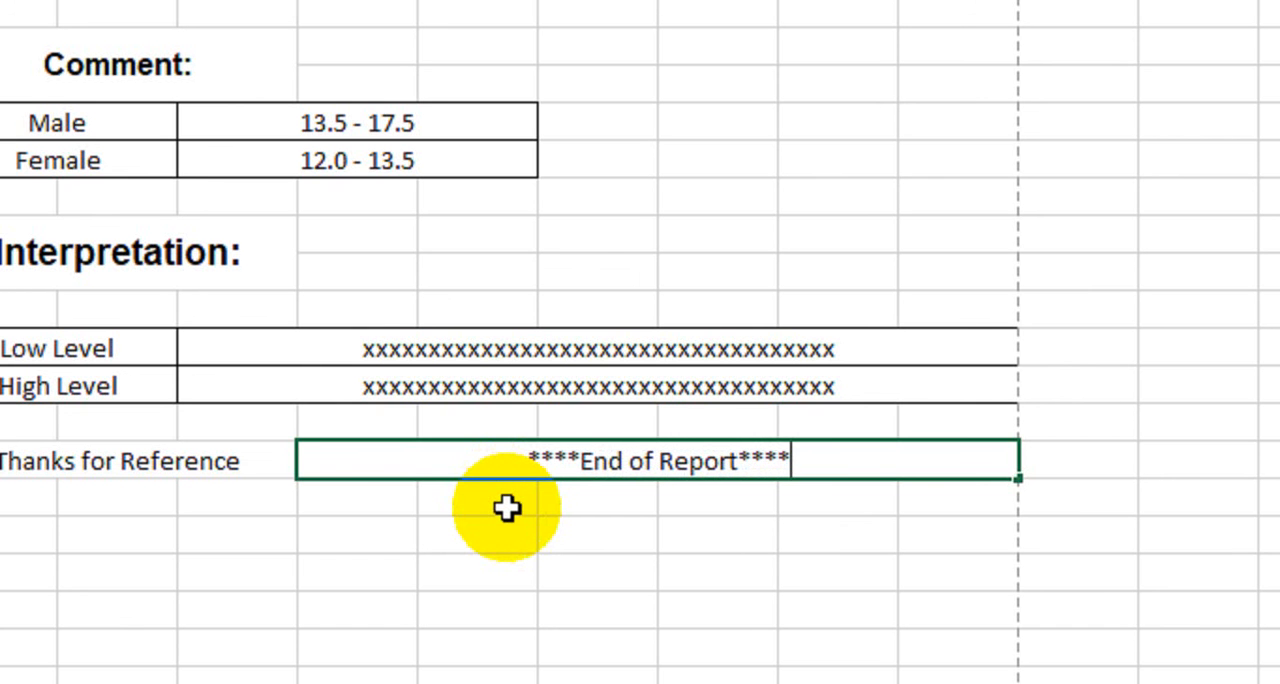
{"action": "key", "text": "Return"}
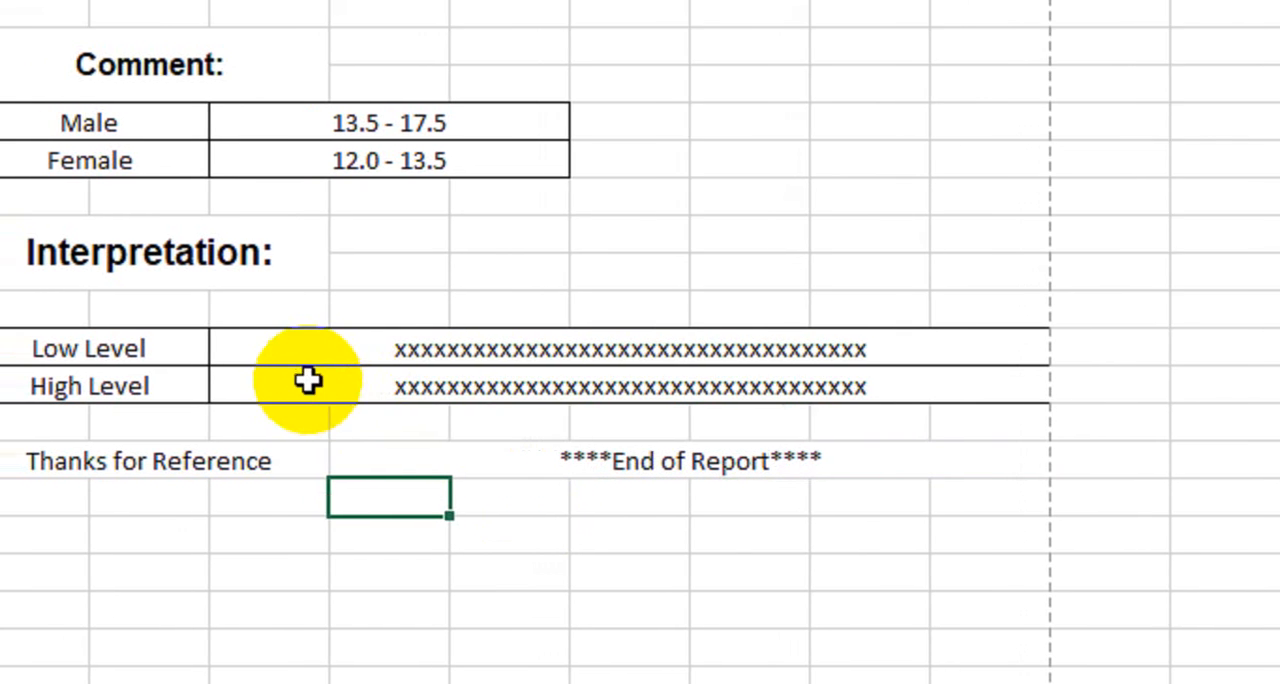
Review the report layout on Sheet2 from the header to the page-break line below row 47
{"action": "scroll", "coordinate": [310, 380], "scroll_direction": "up", "scroll_amount": 3}
{"action": "scroll", "coordinate": [320, 375], "scroll_direction": "up", "scroll_amount": 2}
{"action": "scroll", "coordinate": [320, 242], "scroll_direction": "down", "scroll_amount": 3}
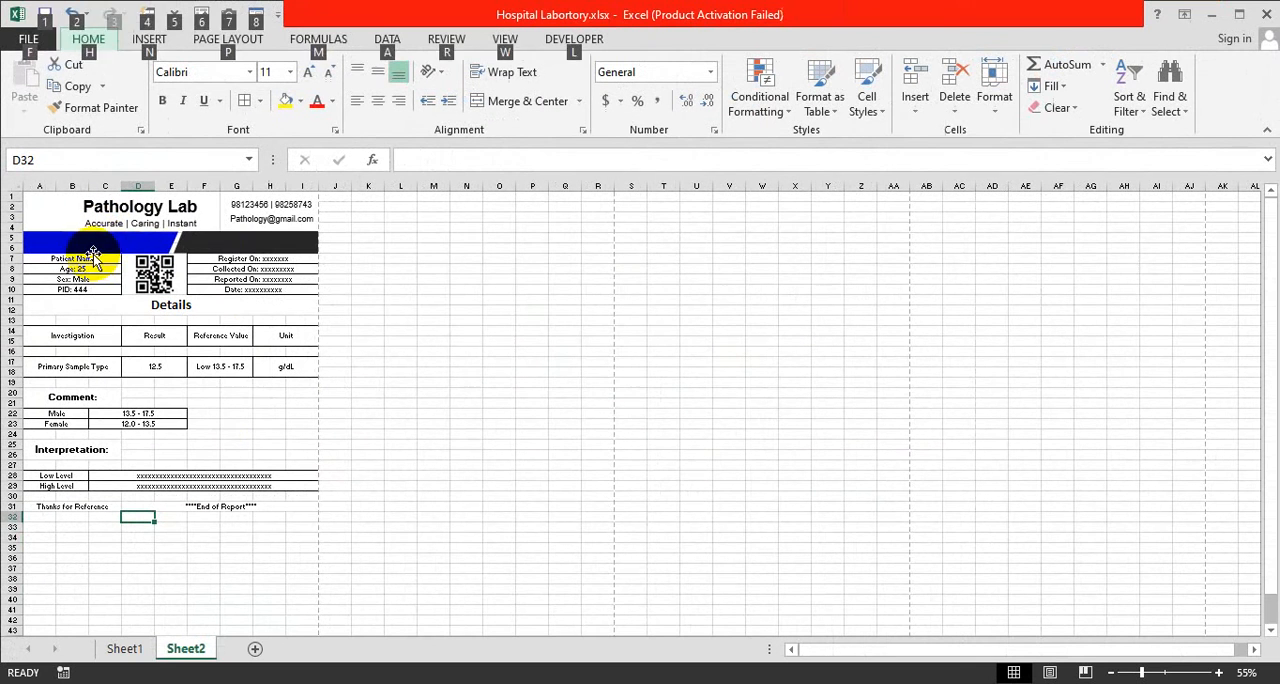
{"action": "key", "text": "Escape"}
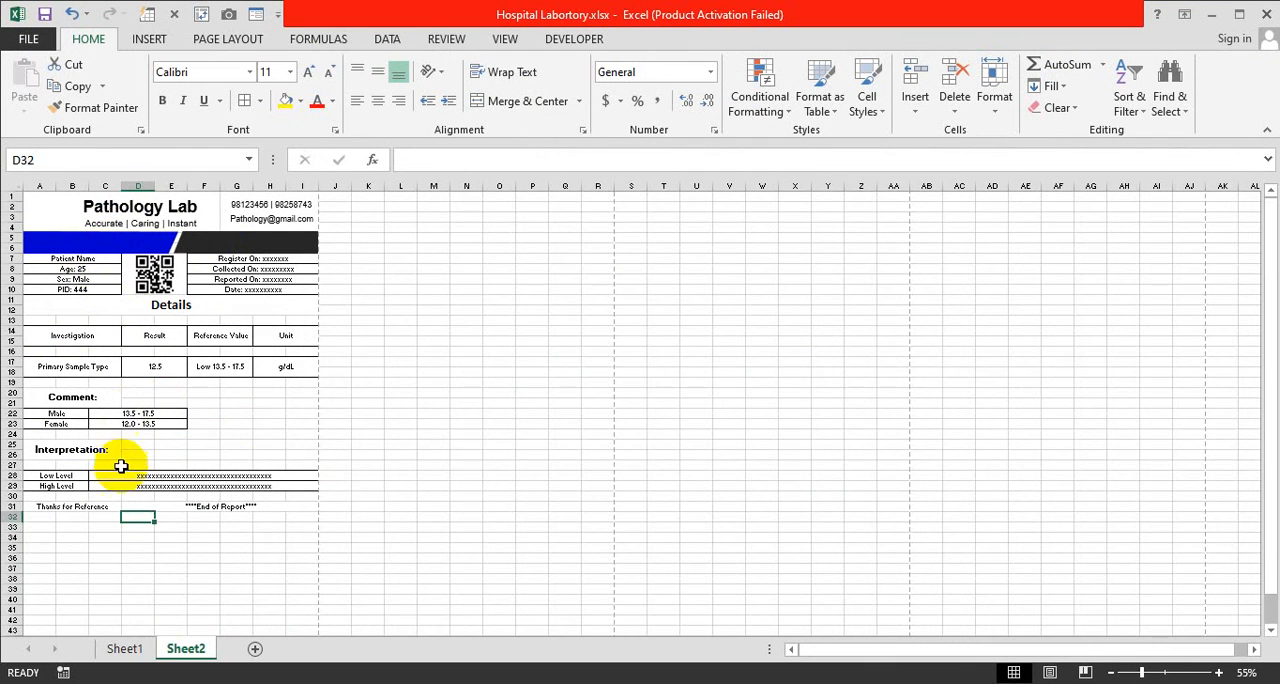
{"action": "scroll", "coordinate": [120, 474], "scroll_direction": "down", "scroll_amount": 1}
{"action": "scroll", "coordinate": [118, 480], "scroll_direction": "down", "scroll_amount": 2}
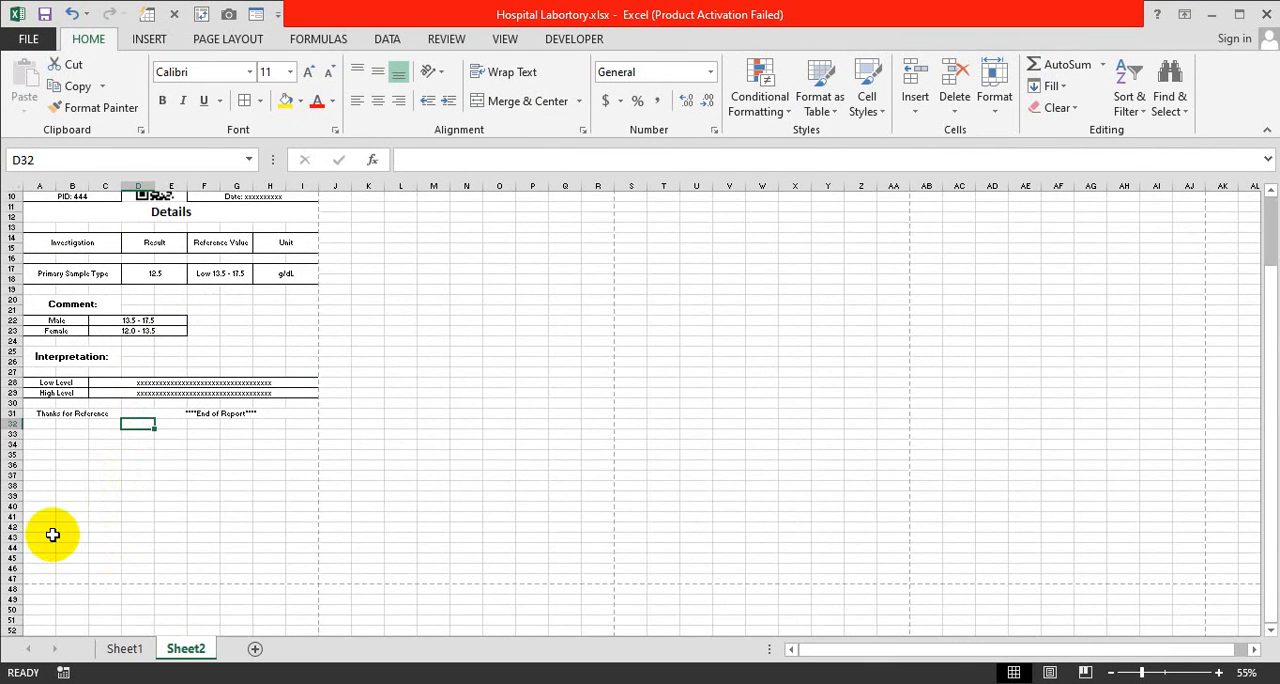
{"action": "scroll", "coordinate": [52, 535], "scroll_direction": "up", "scroll_amount": 2}
{"action": "scroll", "coordinate": [55, 534], "scroll_direction": "down", "scroll_amount": 3}
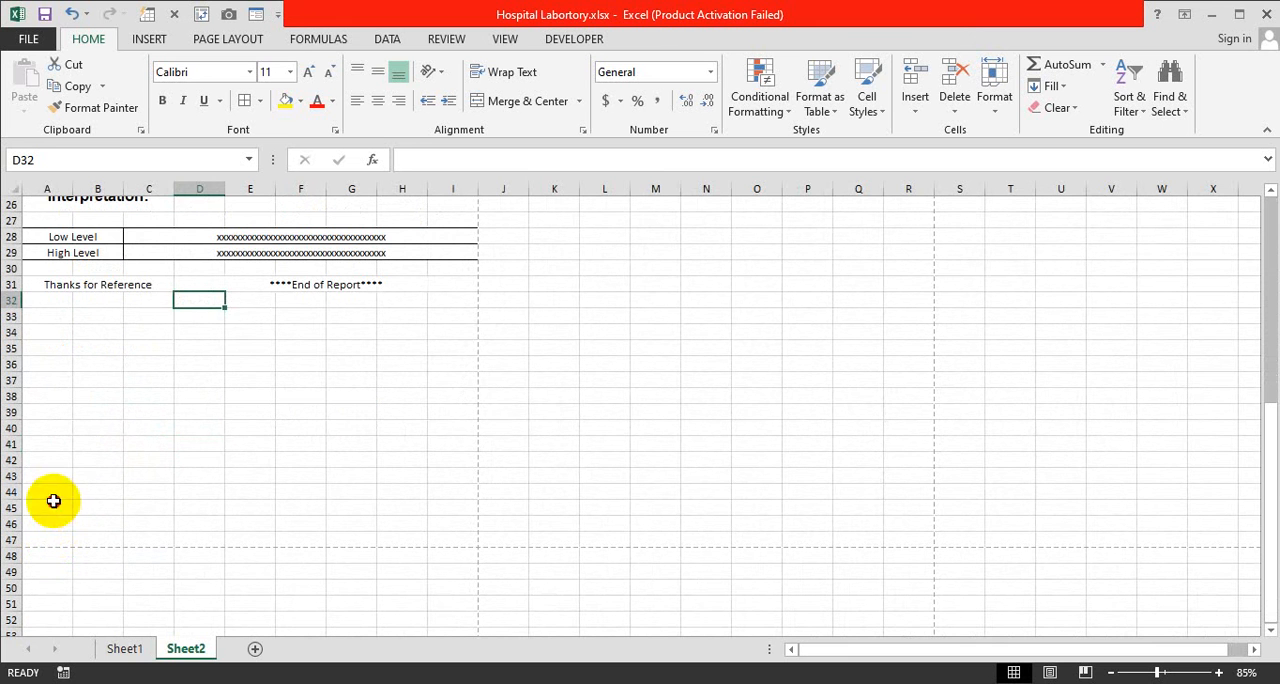
Duplicate the header's e-mail text box and move the copy to rows 44 to 46, starting in column A
{"action": "left_click", "coordinate": [52, 506]}
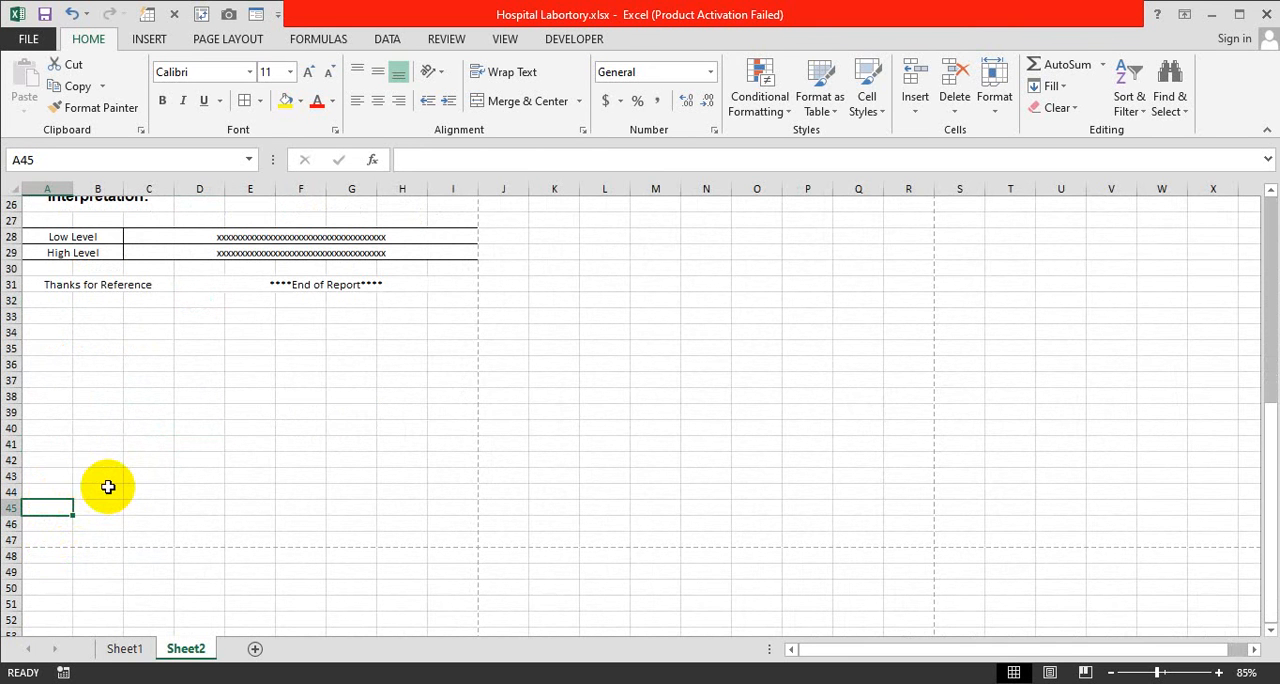
{"action": "scroll", "coordinate": [108, 487], "scroll_direction": "up", "scroll_amount": 7}
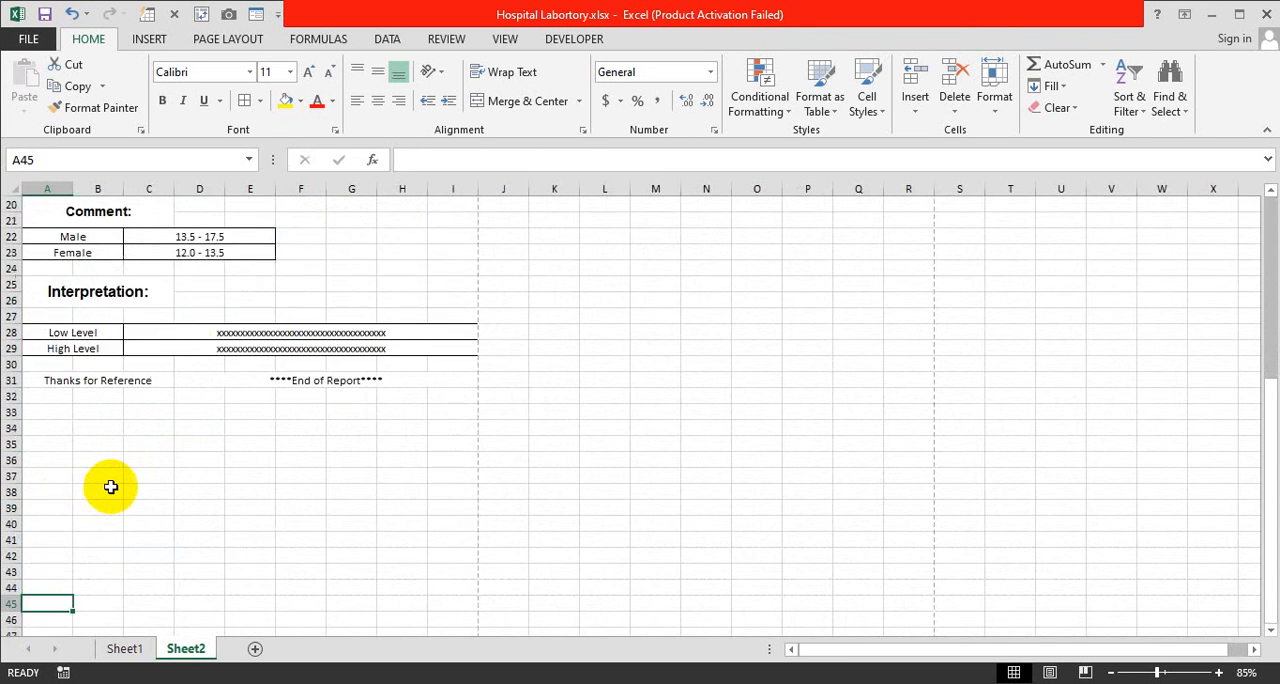
{"action": "left_click", "coordinate": [150, 42]}
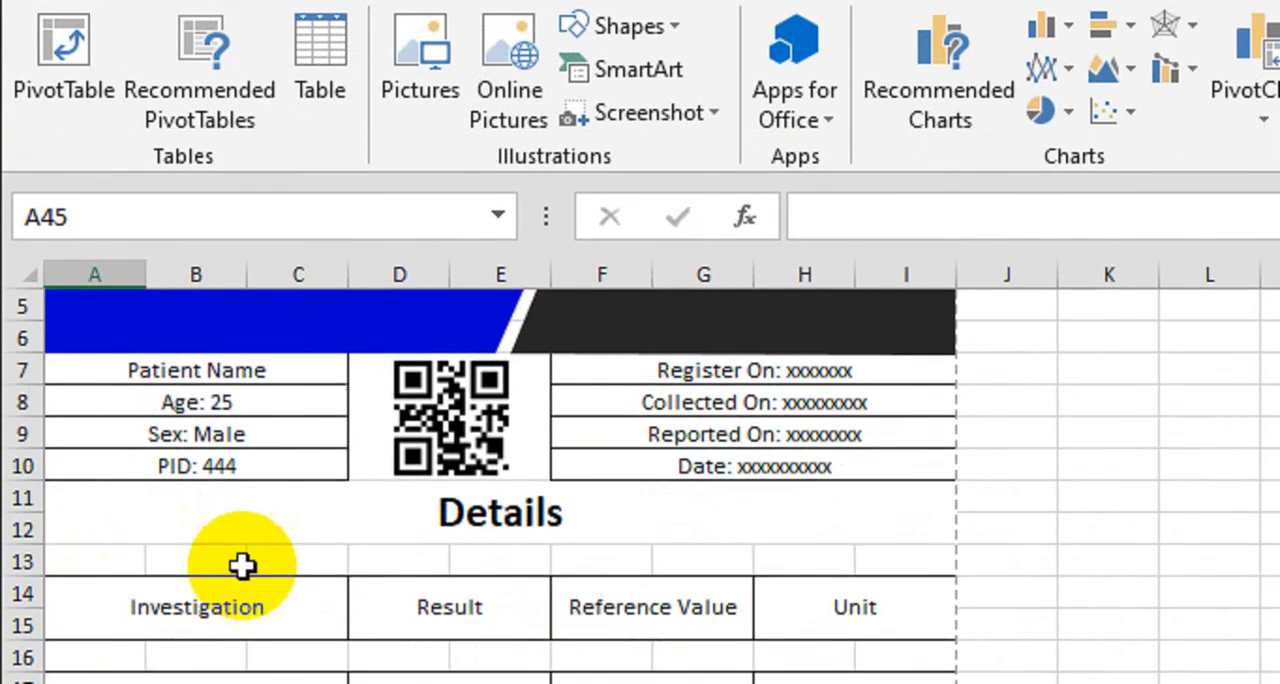
{"action": "scroll", "coordinate": [242, 566], "scroll_direction": "up", "scroll_amount": 2}
{"action": "left_click", "coordinate": [737, 346]}
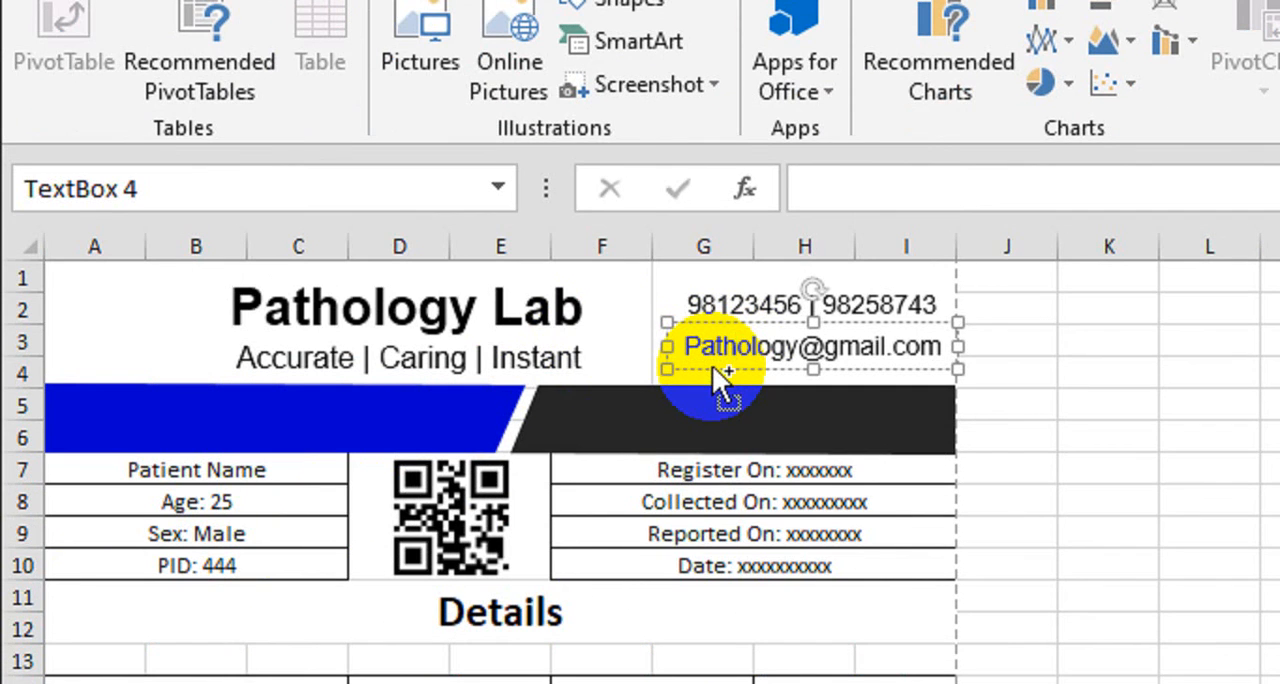
{"action": "left_click_drag", "start_coordinate": [712, 365], "coordinate": [400, 683]}
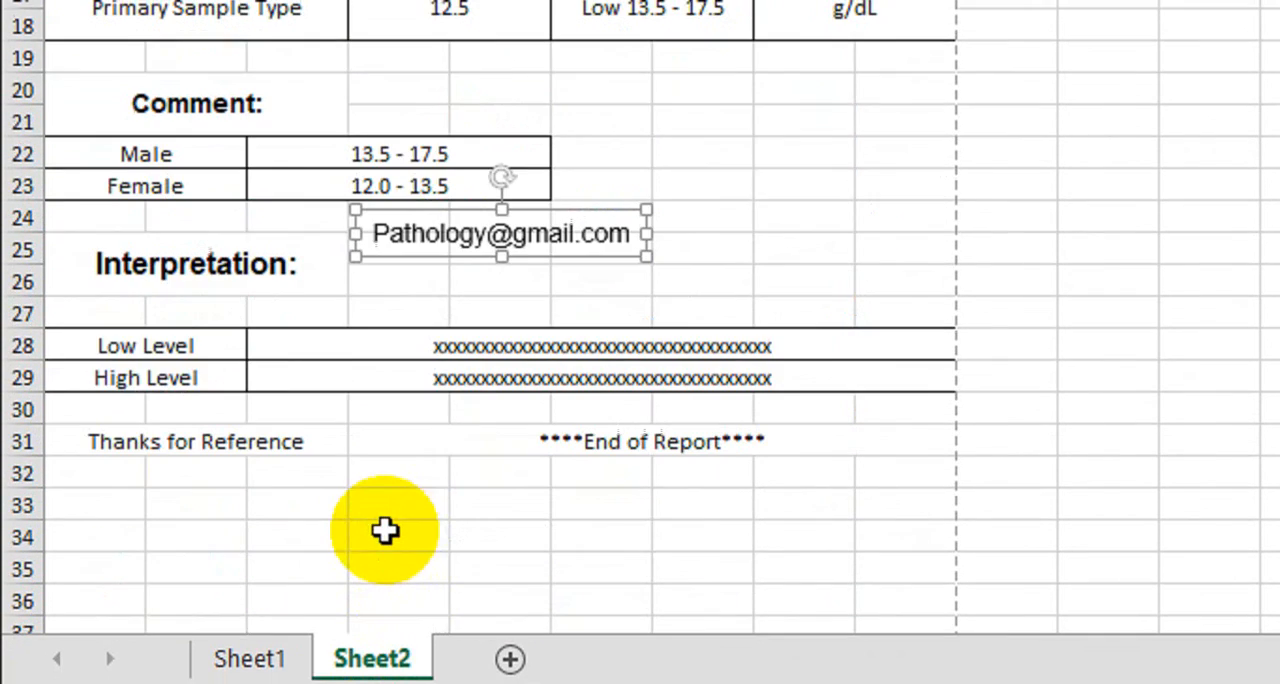
{"action": "scroll", "coordinate": [385, 531], "scroll_direction": "down", "scroll_amount": 3}
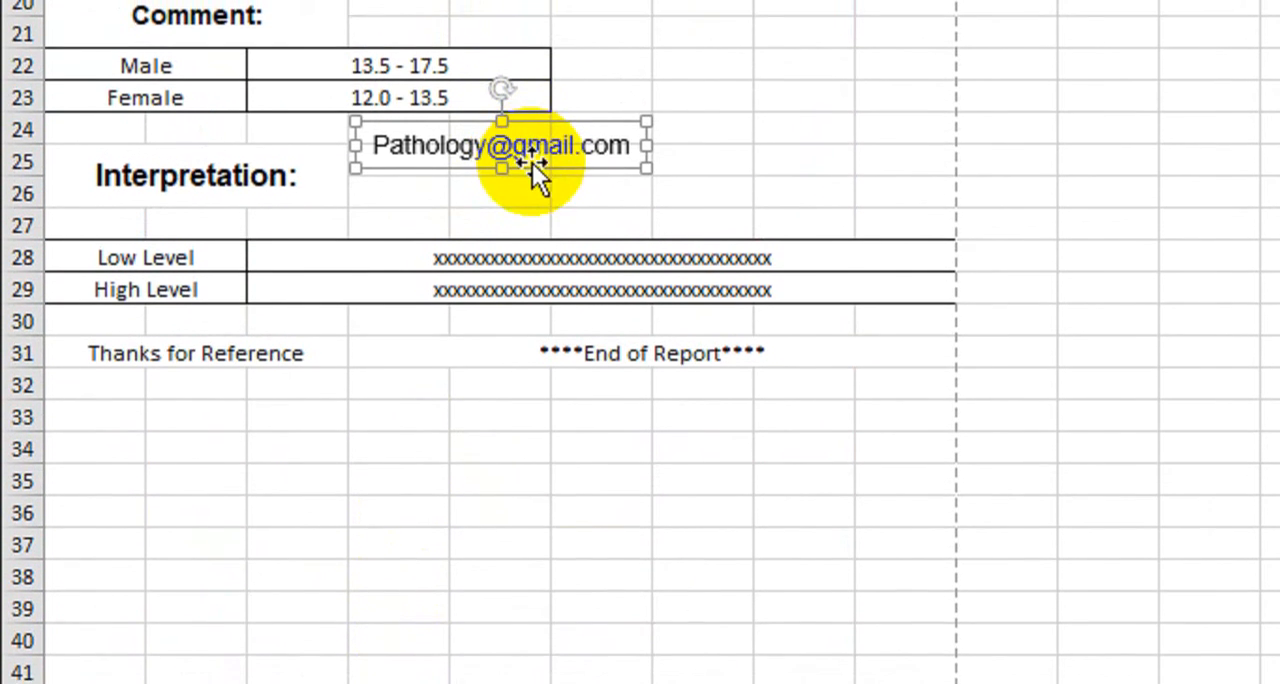
{"action": "left_click_drag", "start_coordinate": [532, 165], "coordinate": [263, 683]}
{"action": "scroll", "coordinate": [234, 647], "scroll_direction": "down", "scroll_amount": 2}
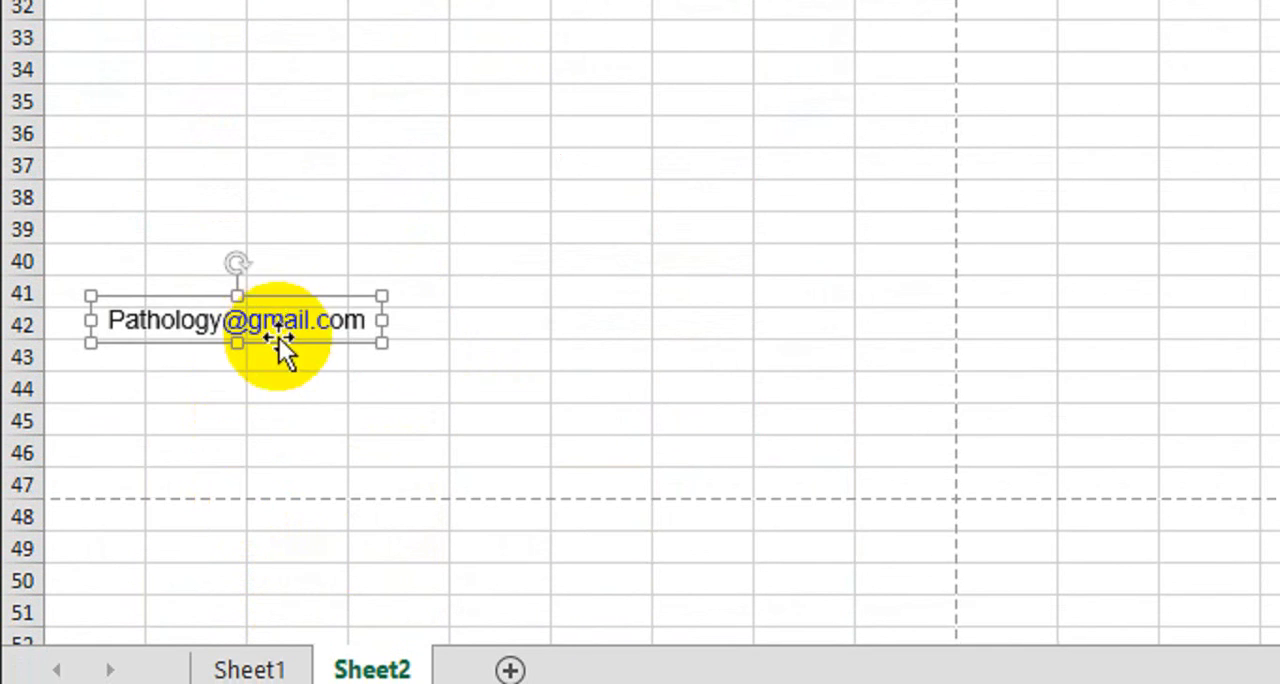
{"action": "left_click_drag", "start_coordinate": [278, 340], "coordinate": [257, 449]}
Replace the text in the copied text box around row 45 with "Lab Technician"
{"action": "double_click", "coordinate": [247, 420]}
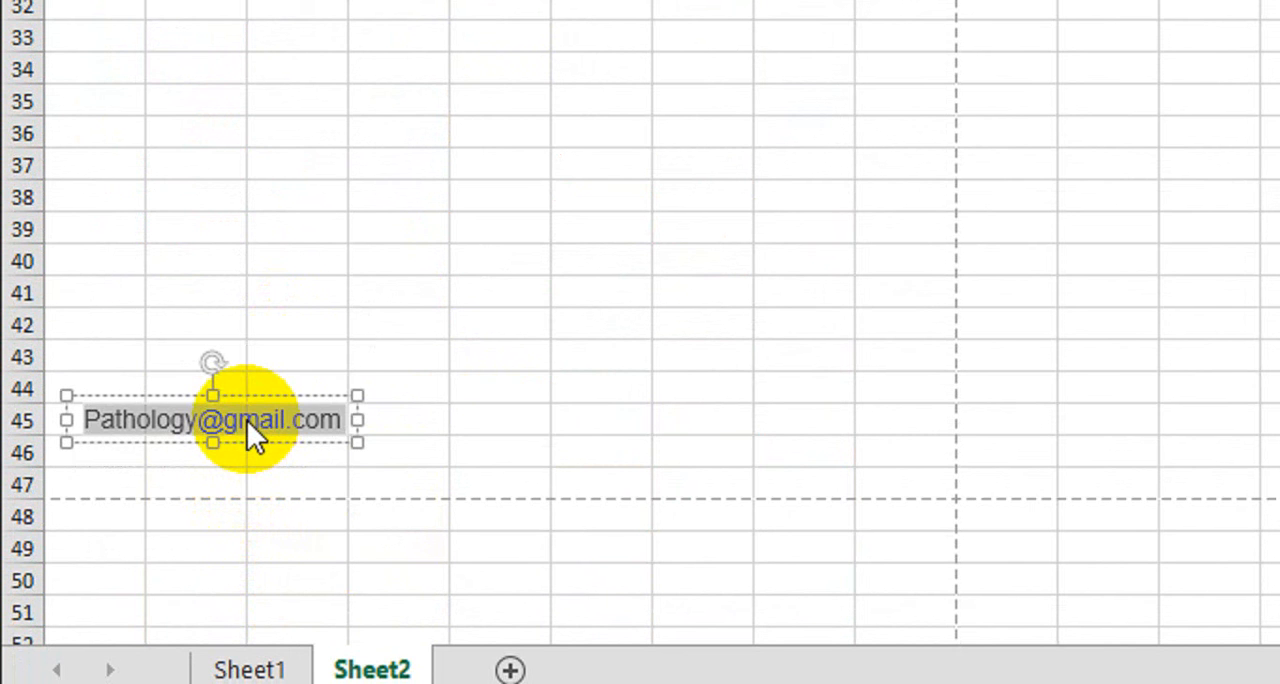
{"action": "type", "text": "Lab"}
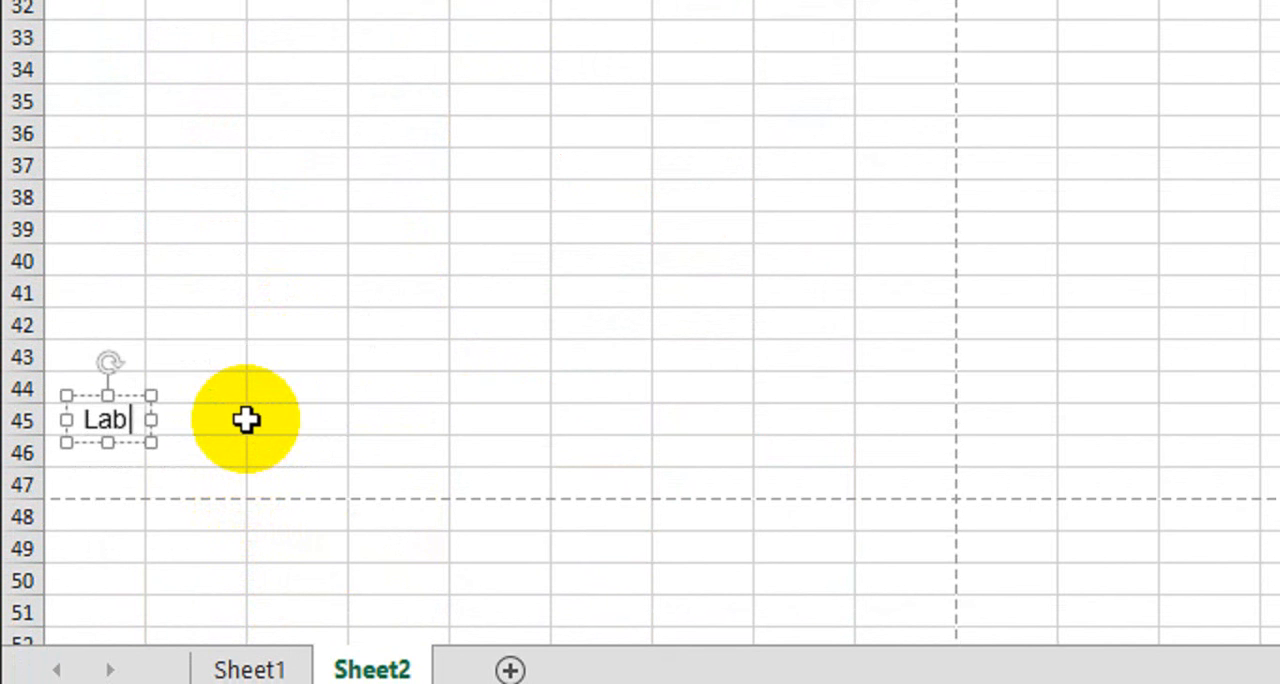
{"action": "type", "text": " Tec"}
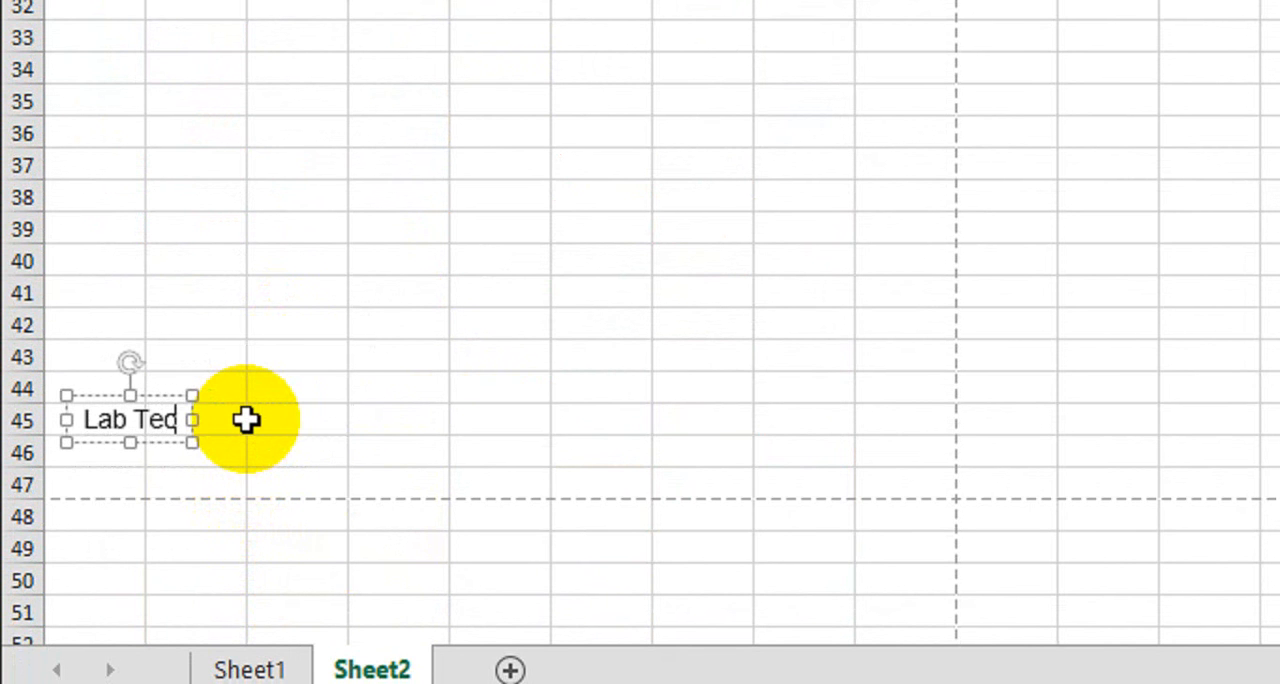
{"action": "type", "text": "hnician"}
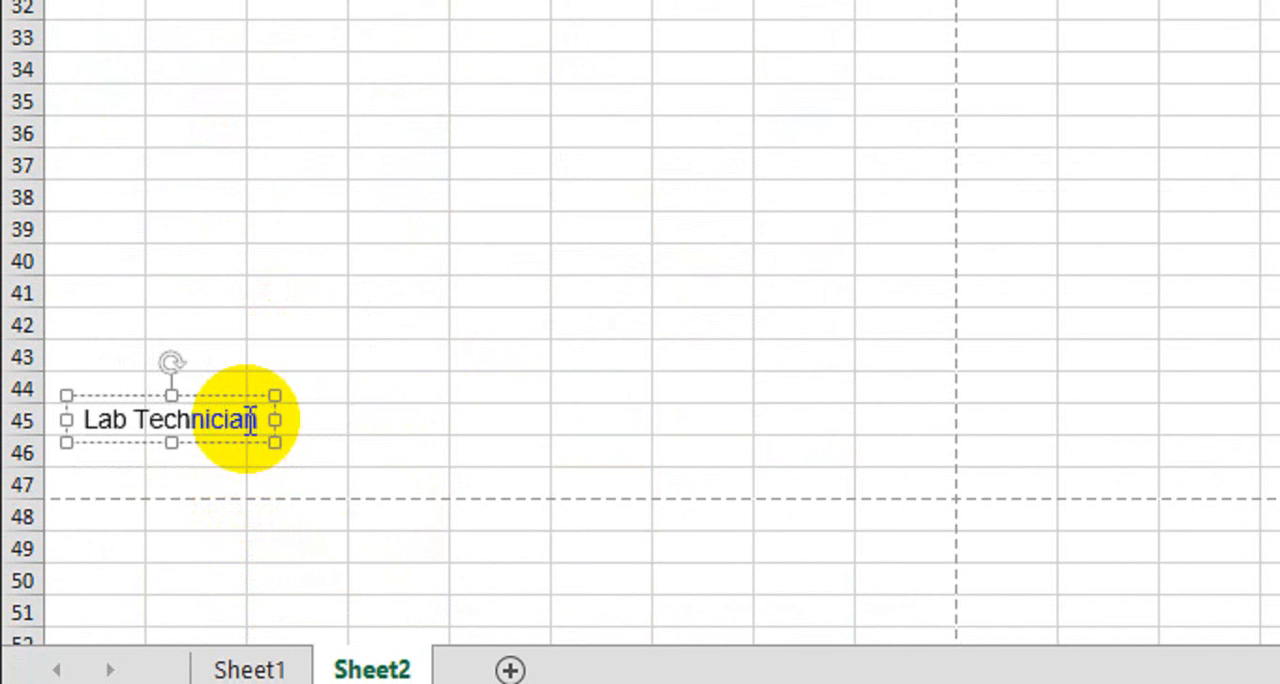
Duplicate the Lab Technician text box directly above it and replace the copy's text with a line of underscores
{"action": "left_click_drag", "start_coordinate": [231, 438], "coordinate": [235, 378]}
{"action": "triple_click", "coordinate": [232, 369]}
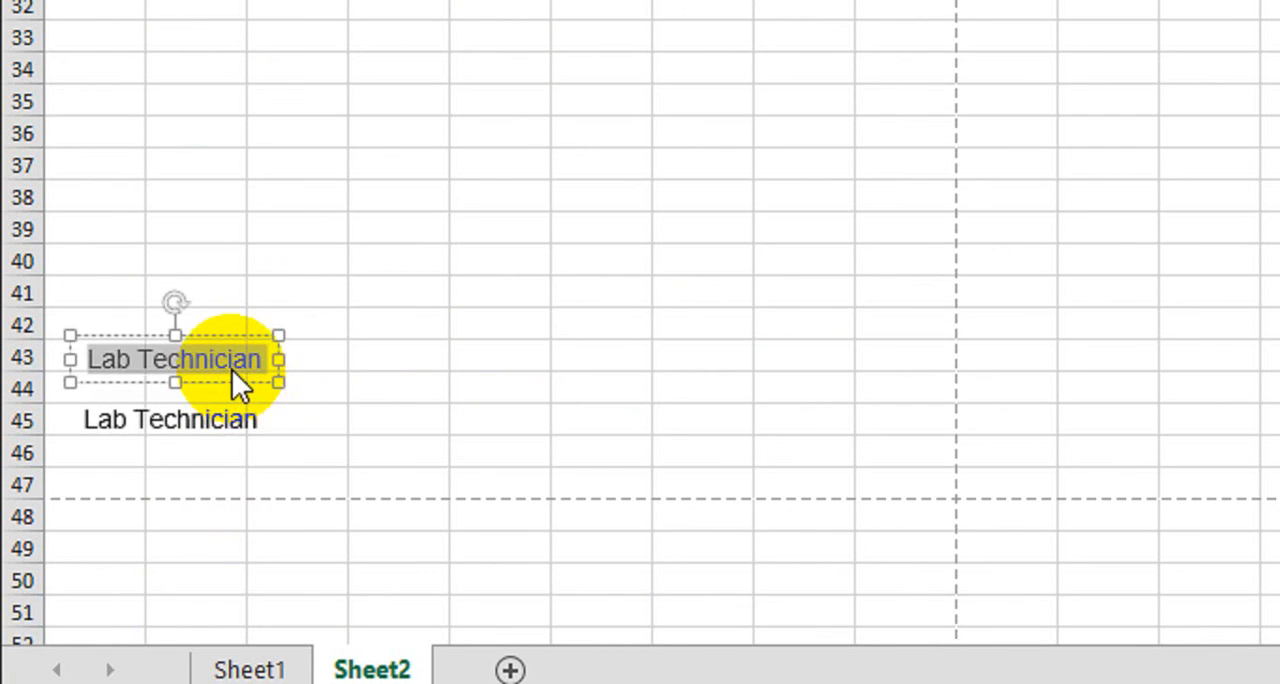
{"action": "type", "text": "________________"}
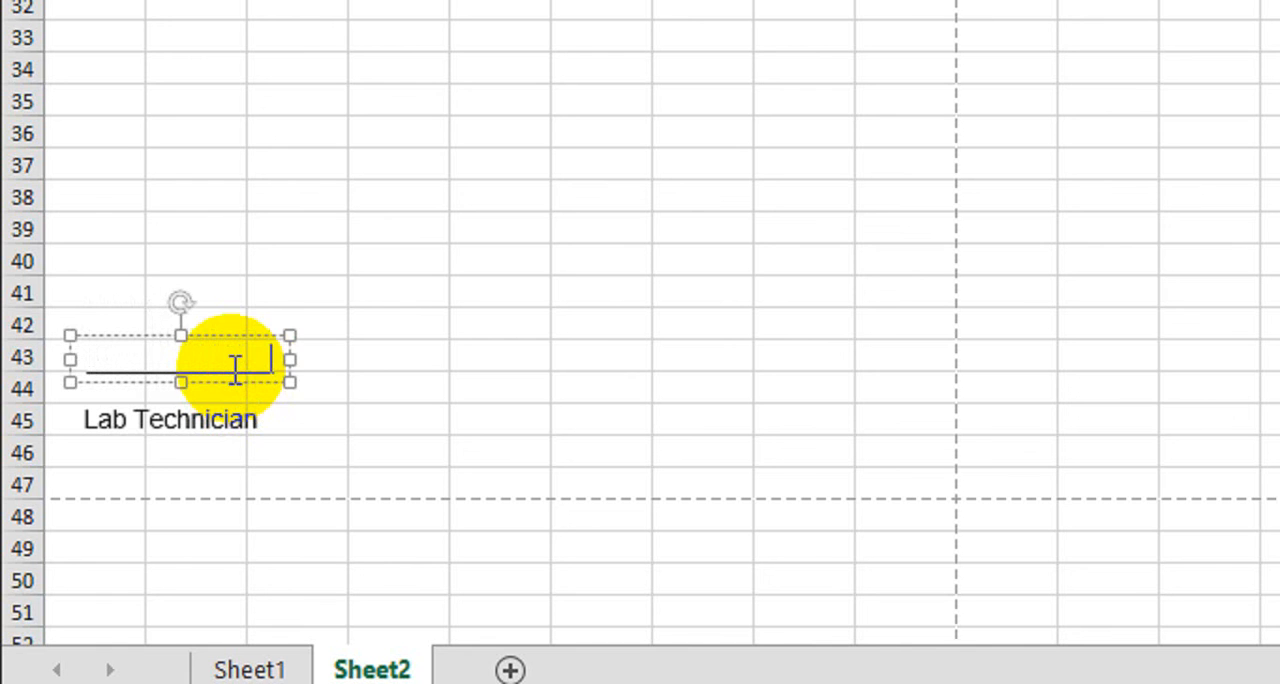
Select the signature line and its Lab Technician label together and nudge both slightly down and to the right
{"action": "left_click", "coordinate": [221, 418]}
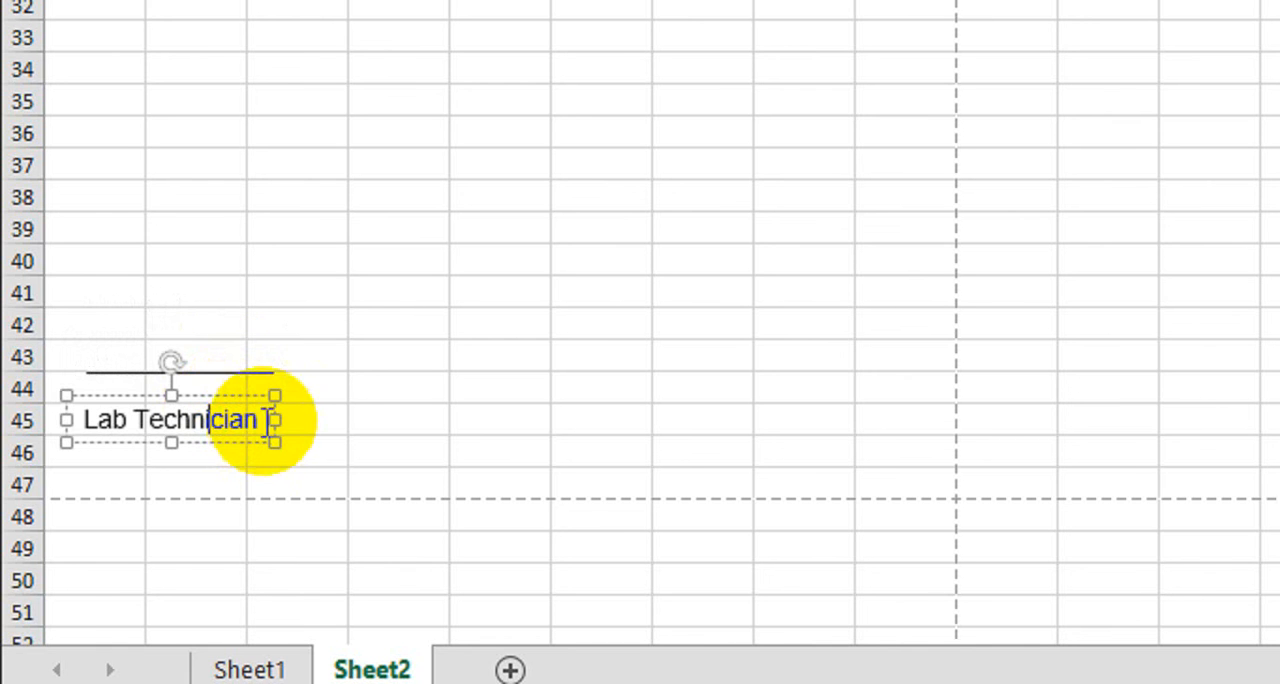
{"action": "left_click", "coordinate": [245, 441], "text": "shift"}
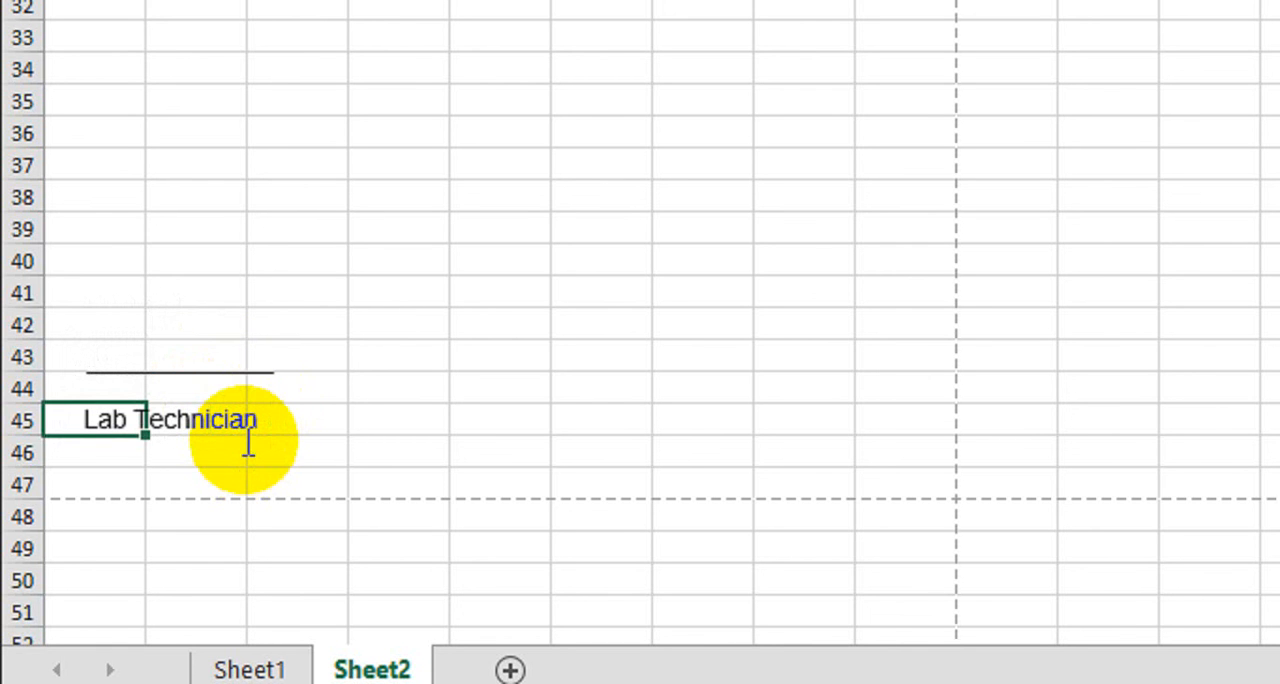
{"action": "left_click", "coordinate": [251, 375]}
{"action": "left_click", "coordinate": [228, 432], "text": "shift"}
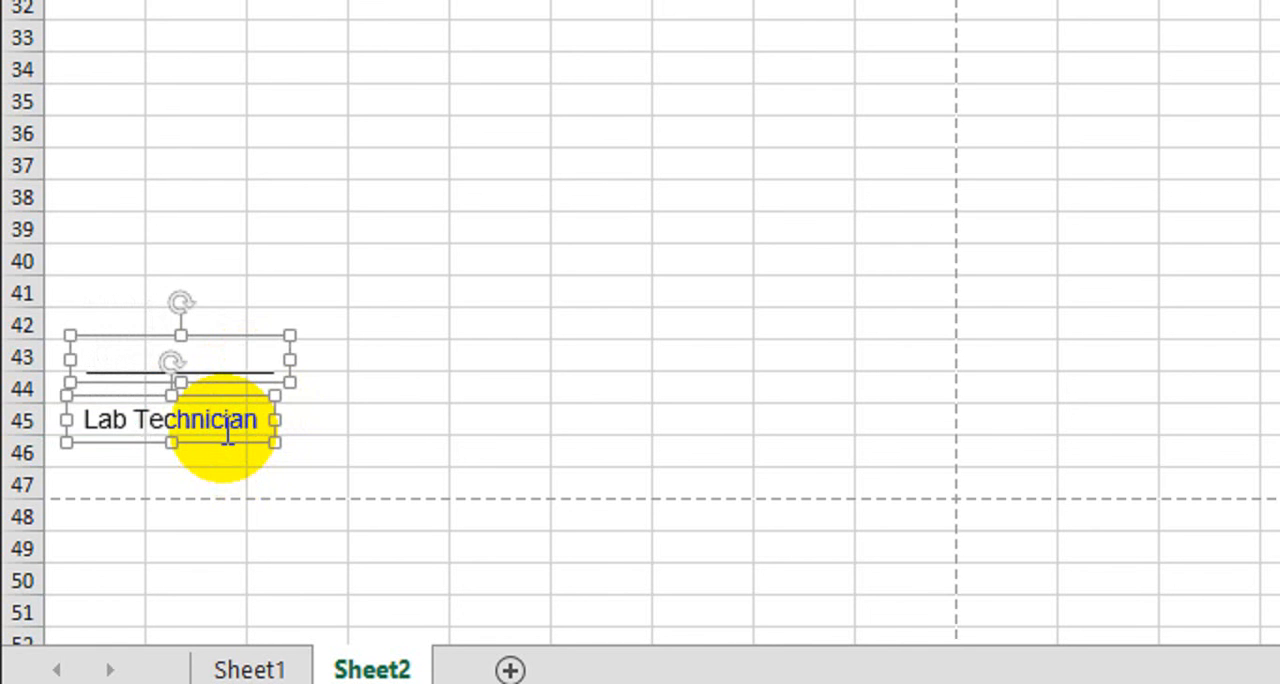
{"action": "key", "text": "Down"}
{"action": "key", "text": "Down"}
{"action": "key", "text": "Down"}
{"action": "key", "text": "Down"}
{"action": "key", "text": "Right"}
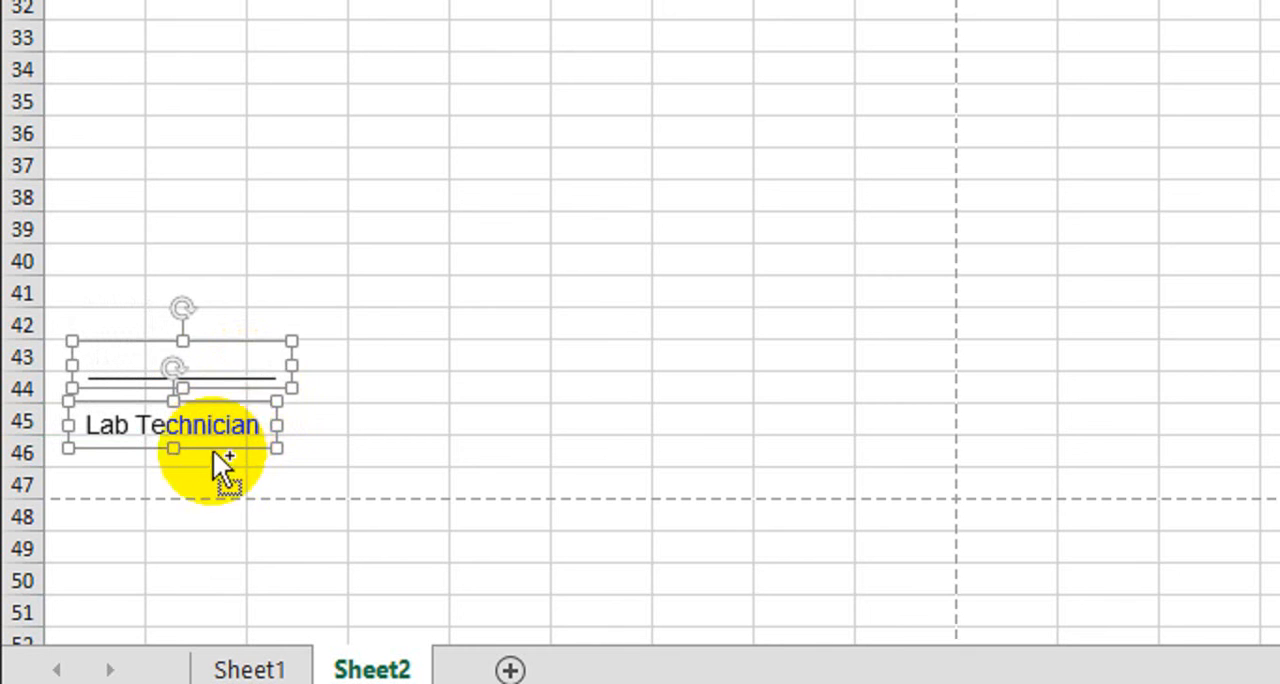
Duplicate the signature line and label across columns D to F and change the copied label to "Jr Doctor Signature"
{"action": "left_click_drag", "start_coordinate": [251, 447], "coordinate": [566, 446]}
{"action": "left_click", "coordinate": [541, 435]}
{"action": "type", "text": "A"}
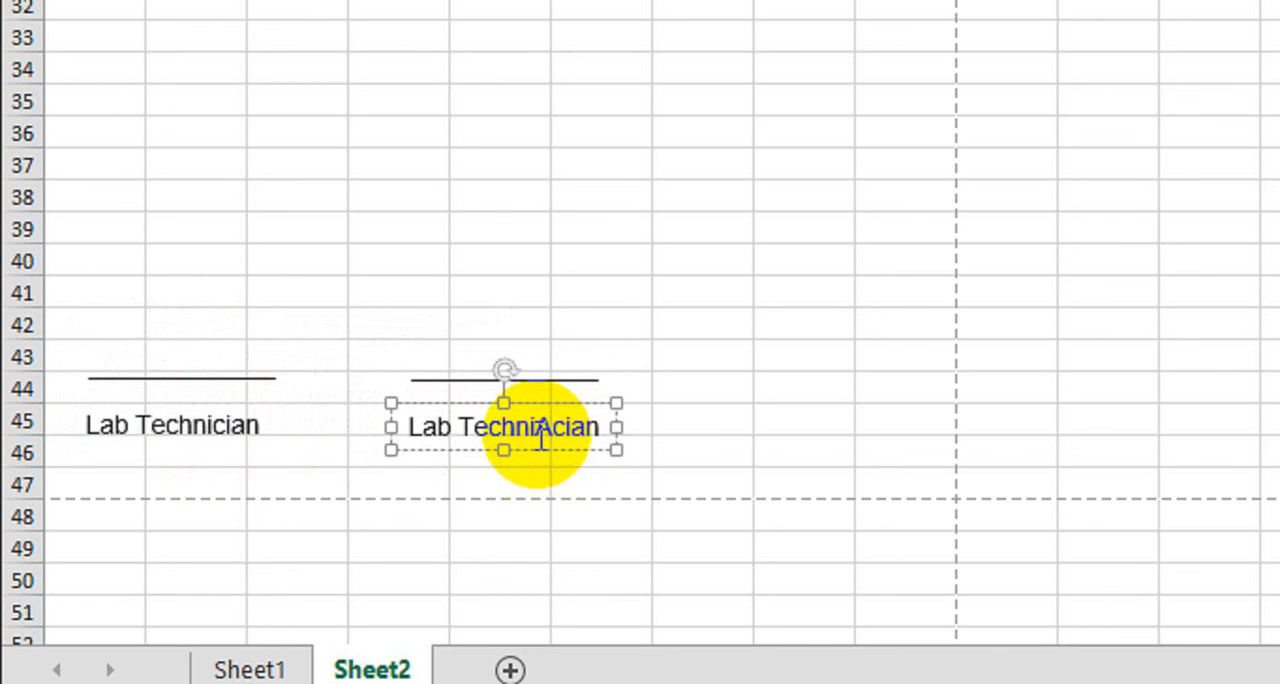
{"action": "triple_click", "coordinate": [538, 435]}
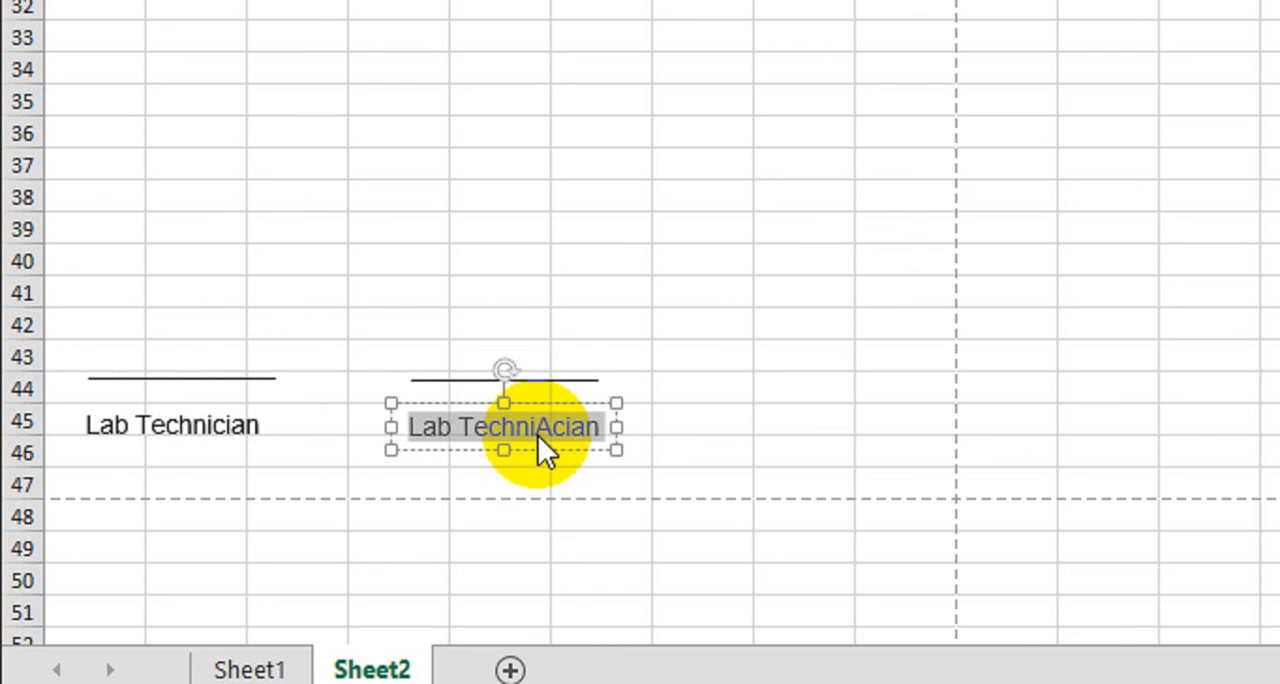
{"action": "type", "text": "Jr"}
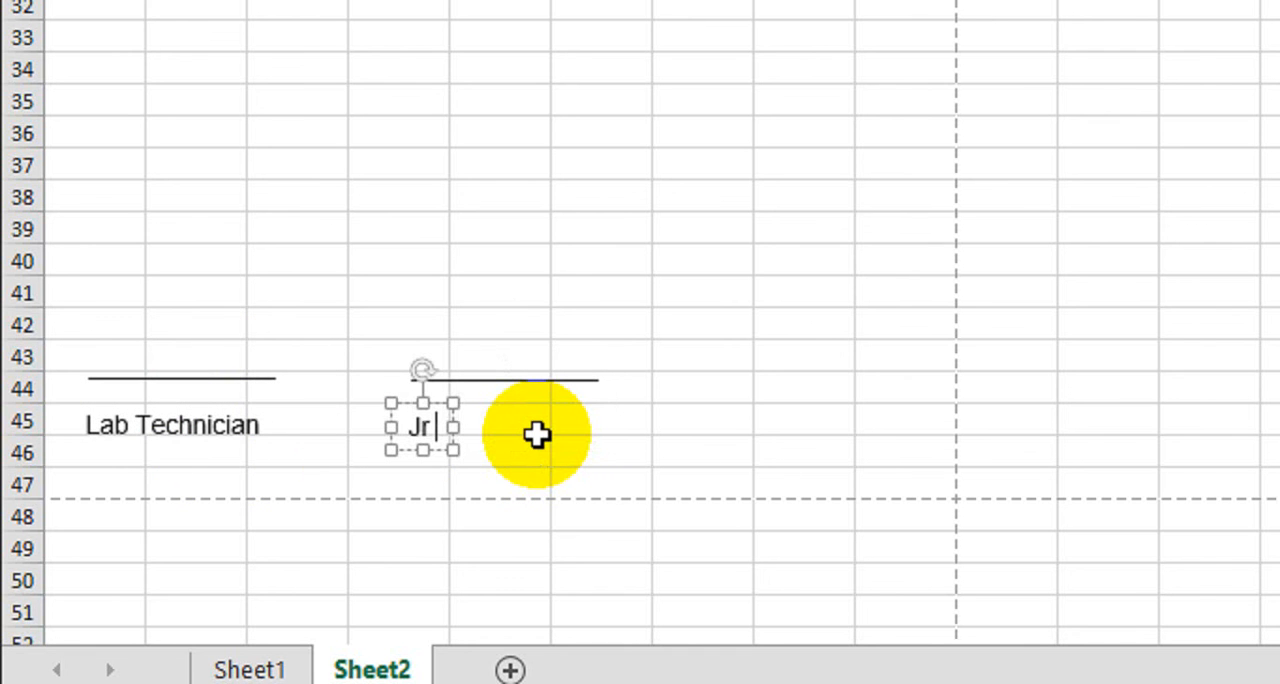
{"action": "type", "text": " Doctor"}
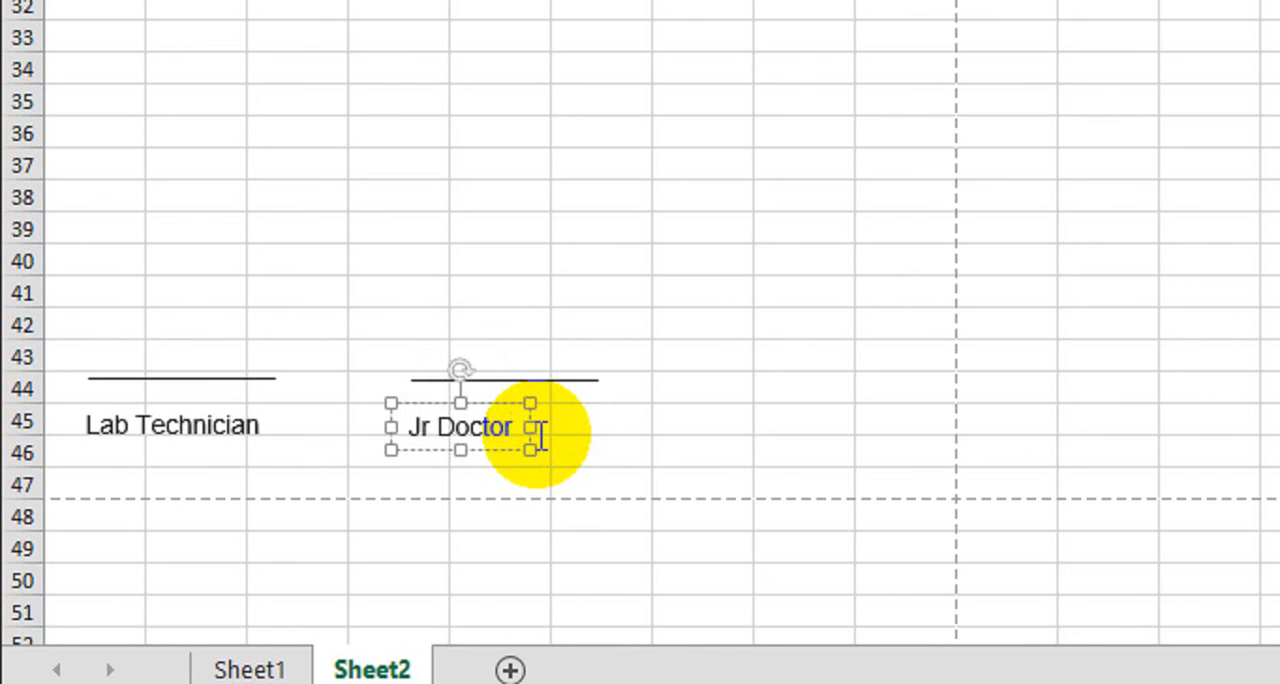
{"action": "type", "text": " St"}
{"action": "type", "text": "ture"}
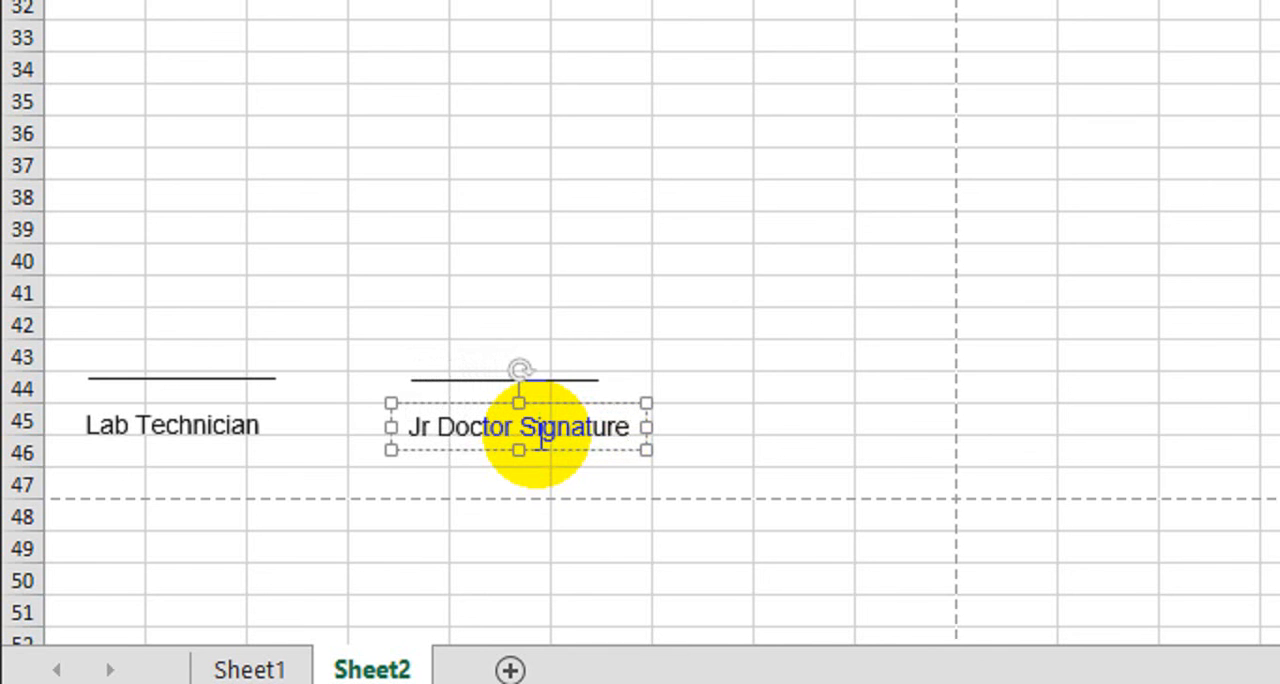
Lengthen the line above Jr Doctor Signature with more underscores, and duplicate that line and its label across columns G to I
{"action": "left_click", "coordinate": [556, 372]}
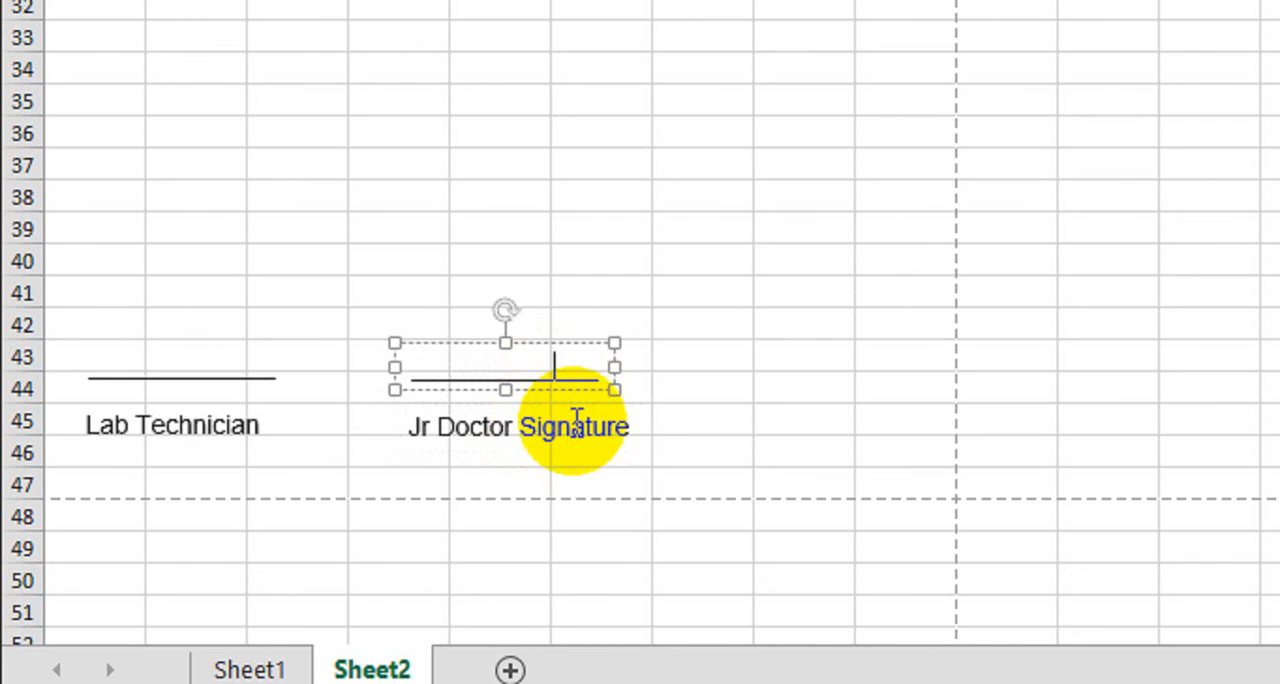
{"action": "type", "text": "____"}
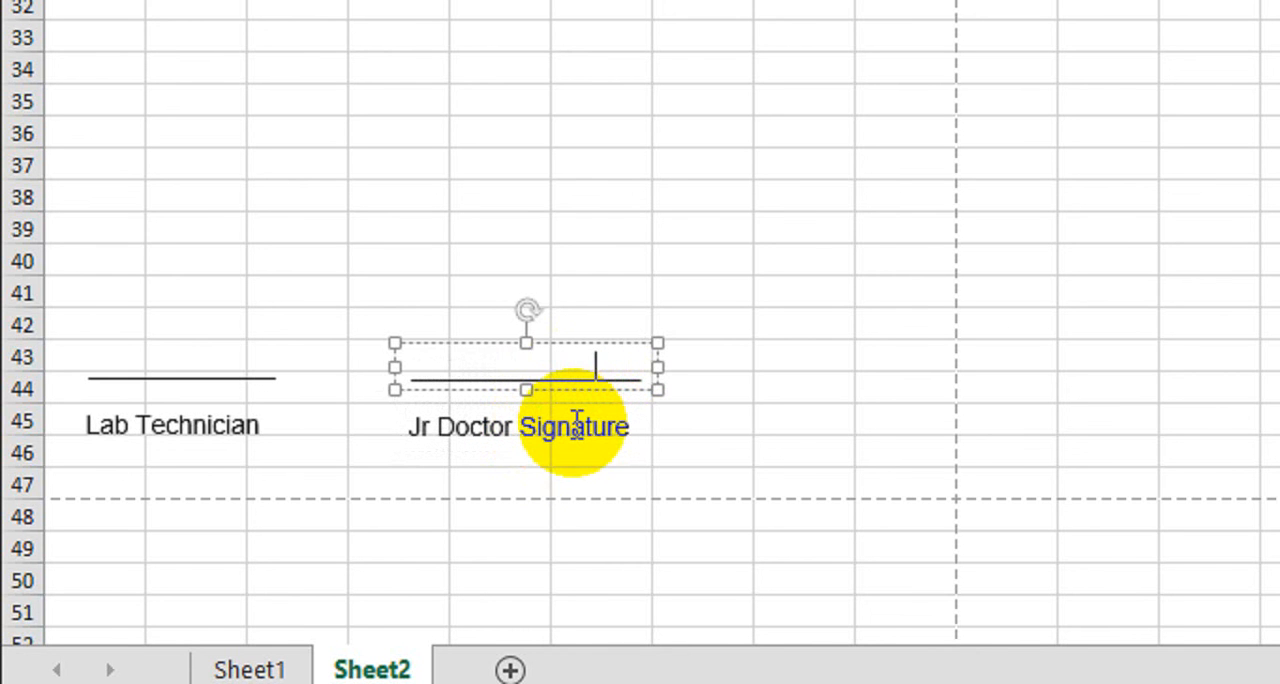
{"action": "left_click", "coordinate": [607, 440], "text": "shift"}
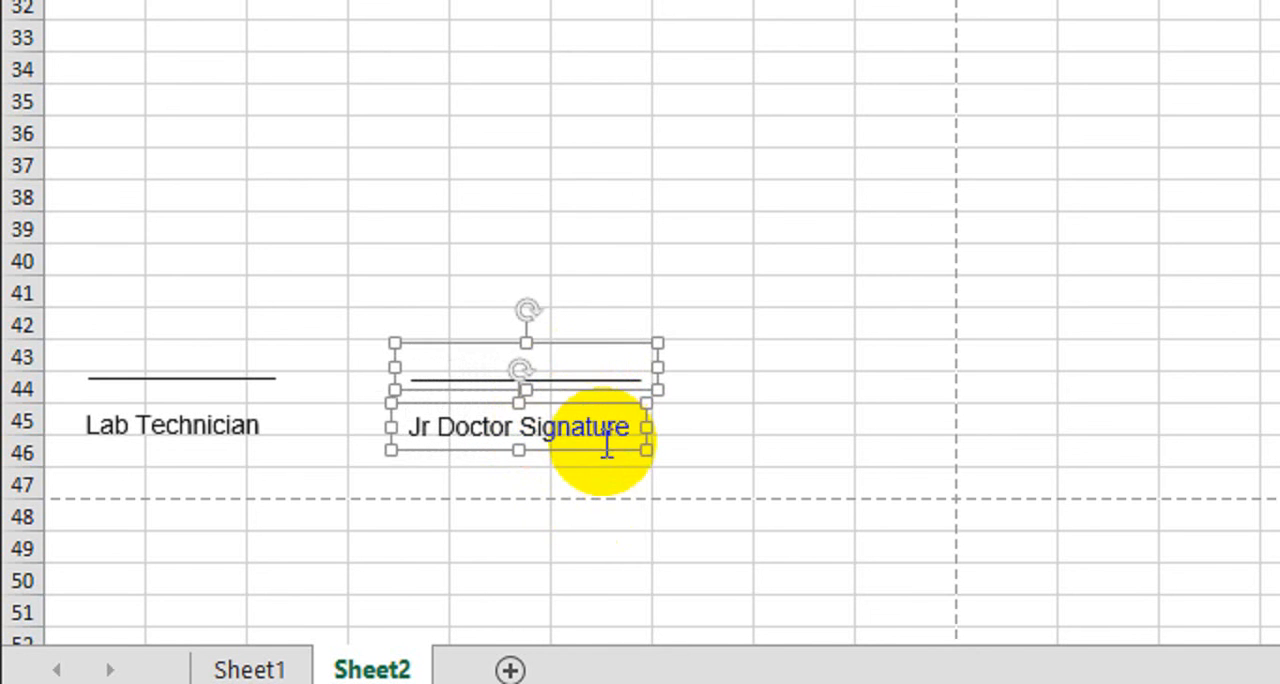
{"action": "left_click_drag", "start_coordinate": [607, 440], "coordinate": [886, 449]}
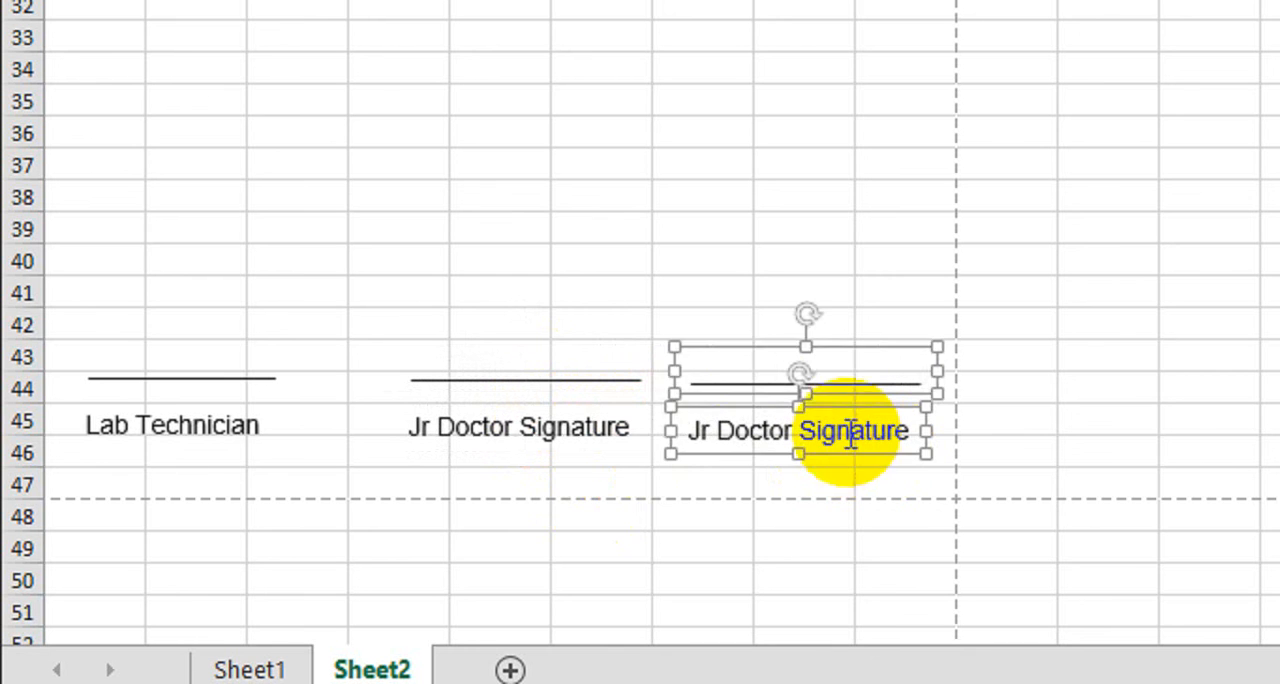
Change the copied label under the third signature line to "Sr Doctor Signature"
{"action": "left_click", "coordinate": [701, 431]}
{"action": "key", "text": "BackSpace"}
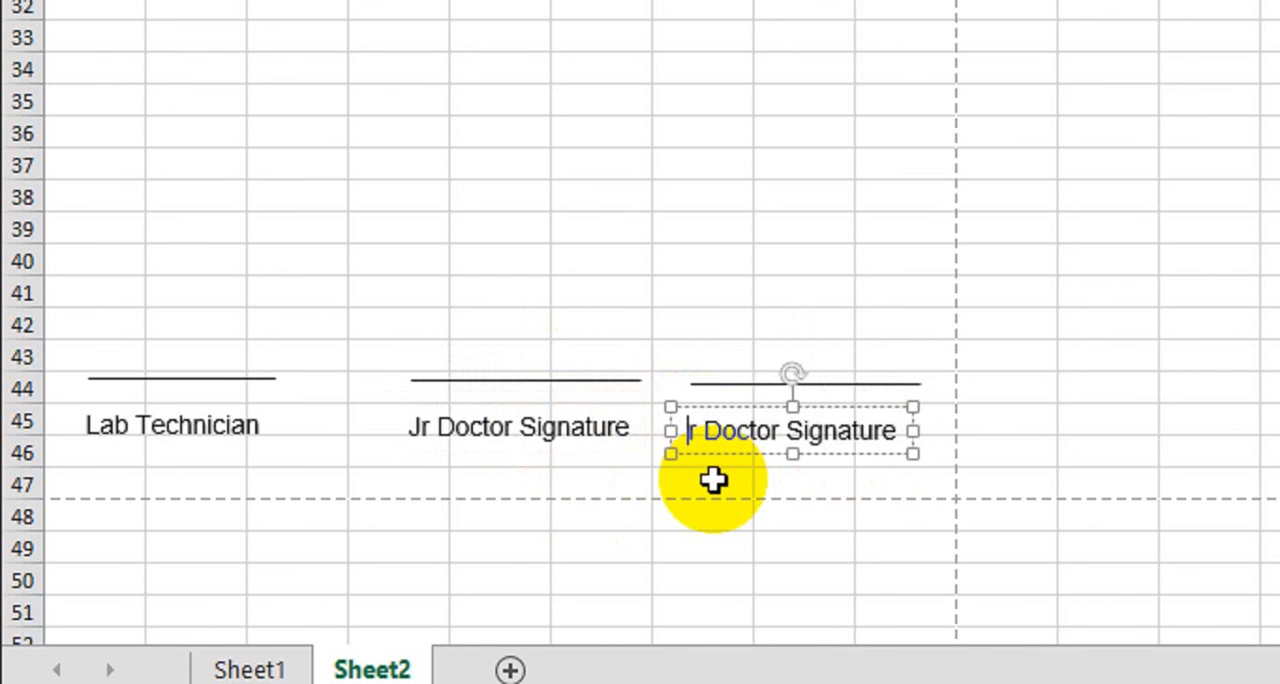
{"action": "type", "text": "S"}
{"action": "left_click", "coordinate": [805, 292]}
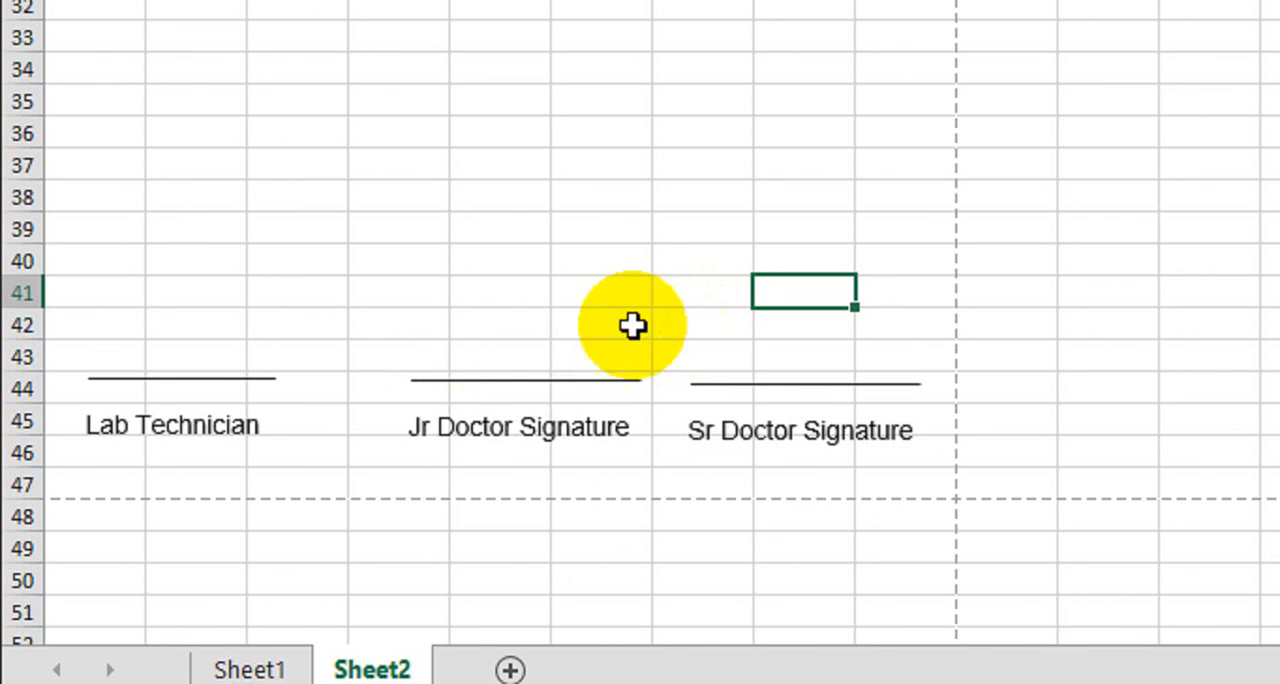
Select the Jr Doctor Signature label with its line and nudge both left to even out the spacing between signature fields
{"action": "left_click", "coordinate": [513, 428]}
{"action": "left_click", "coordinate": [563, 379], "text": "shift"}
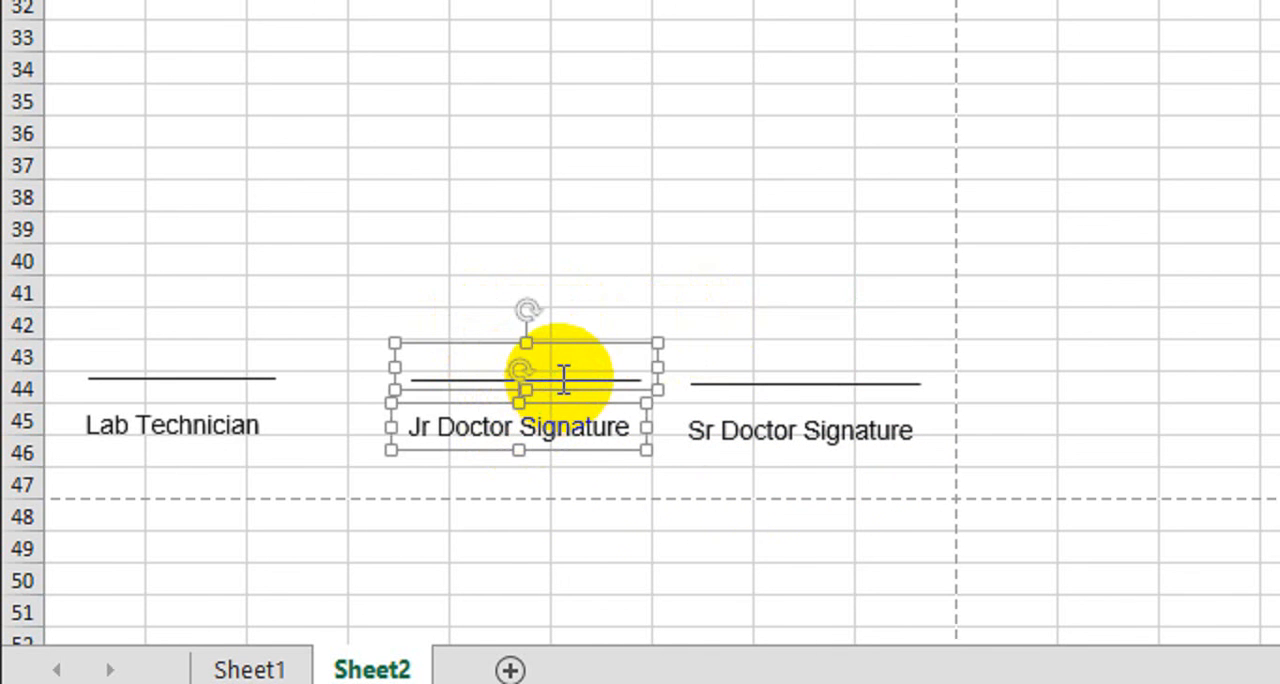
{"action": "key", "text": "Left"}
{"action": "key", "text": "Left"}
{"action": "key", "text": "Left"}
{"action": "key", "text": "Left"}
{"action": "key", "text": "Left"}
{"action": "key", "text": "Left"}
{"action": "key", "text": "Left"}
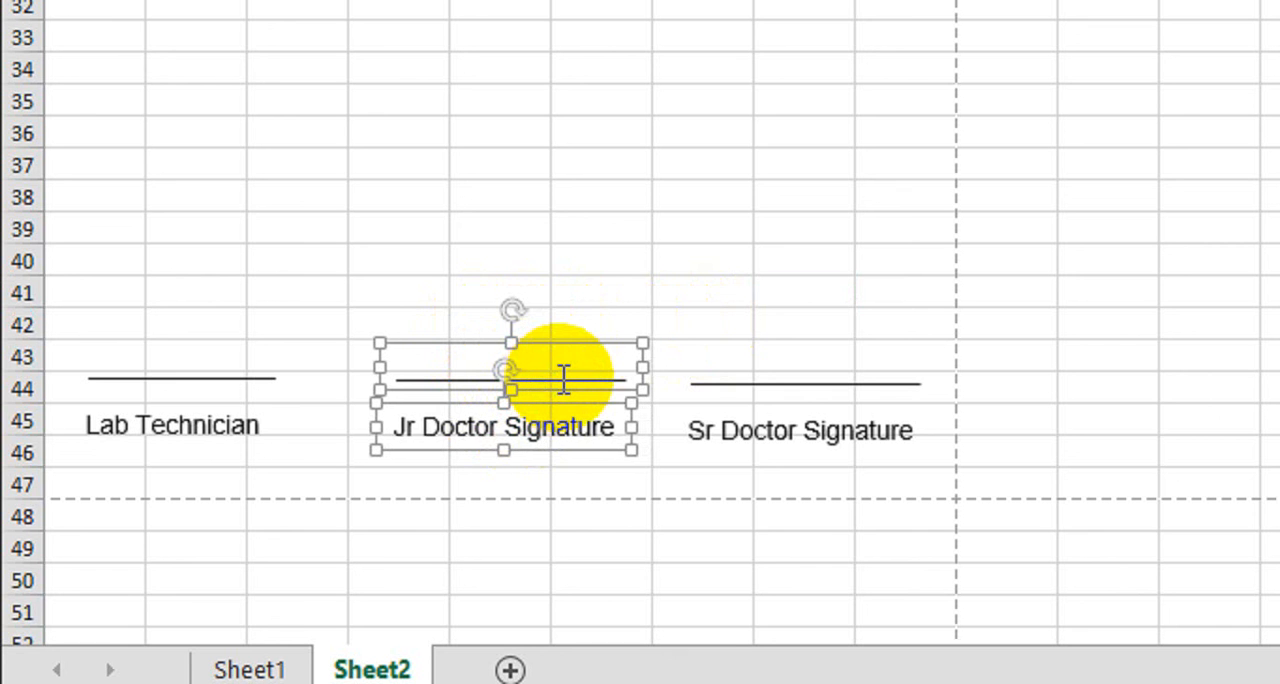
{"action": "key", "text": "Left"}
{"action": "key", "text": "Left"}
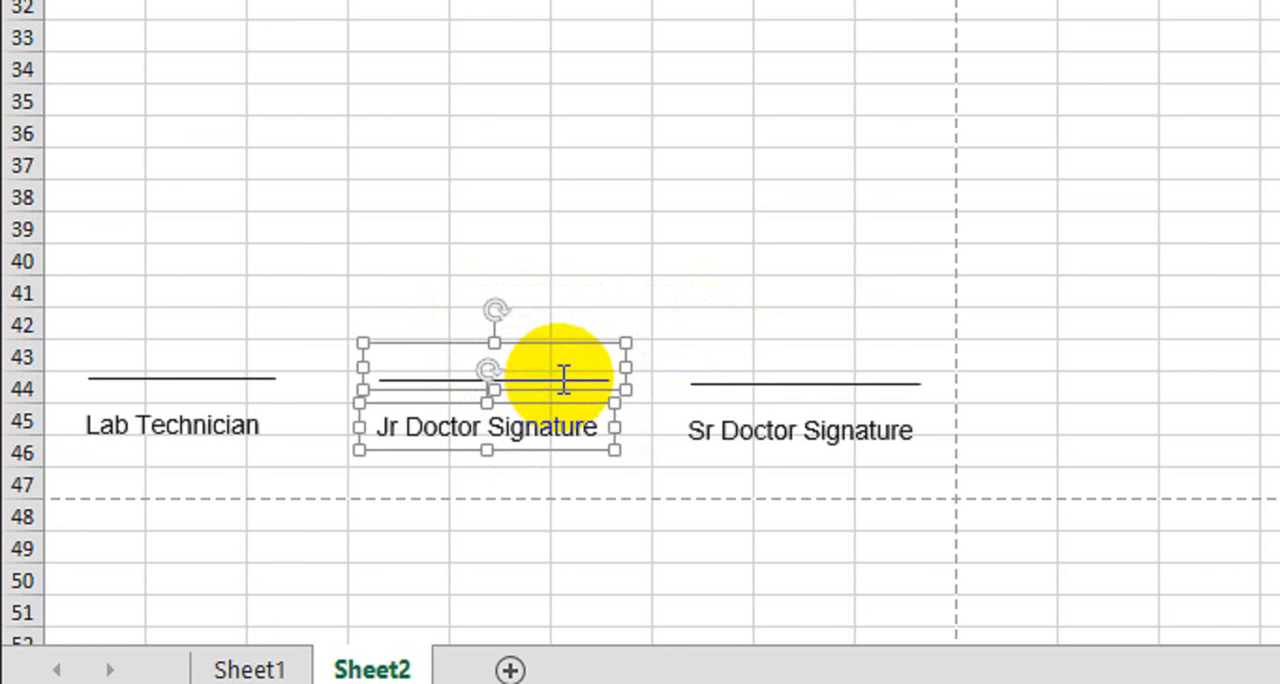
{"action": "key", "text": "Left"}
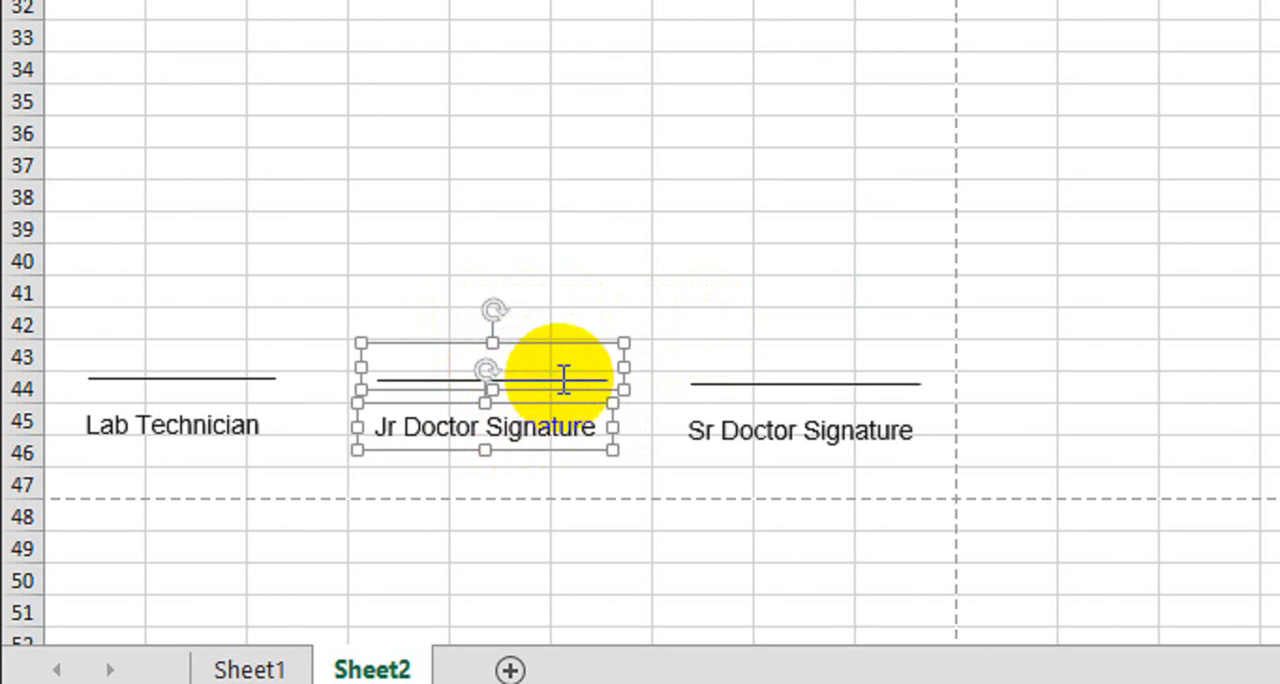
{"action": "left_click", "coordinate": [606, 260]}
Review the whole report on the sheet, including the patient and registration details, and check its layout in the print preview
{"action": "scroll", "coordinate": [600, 265], "scroll_direction": "up", "scroll_amount": 7}
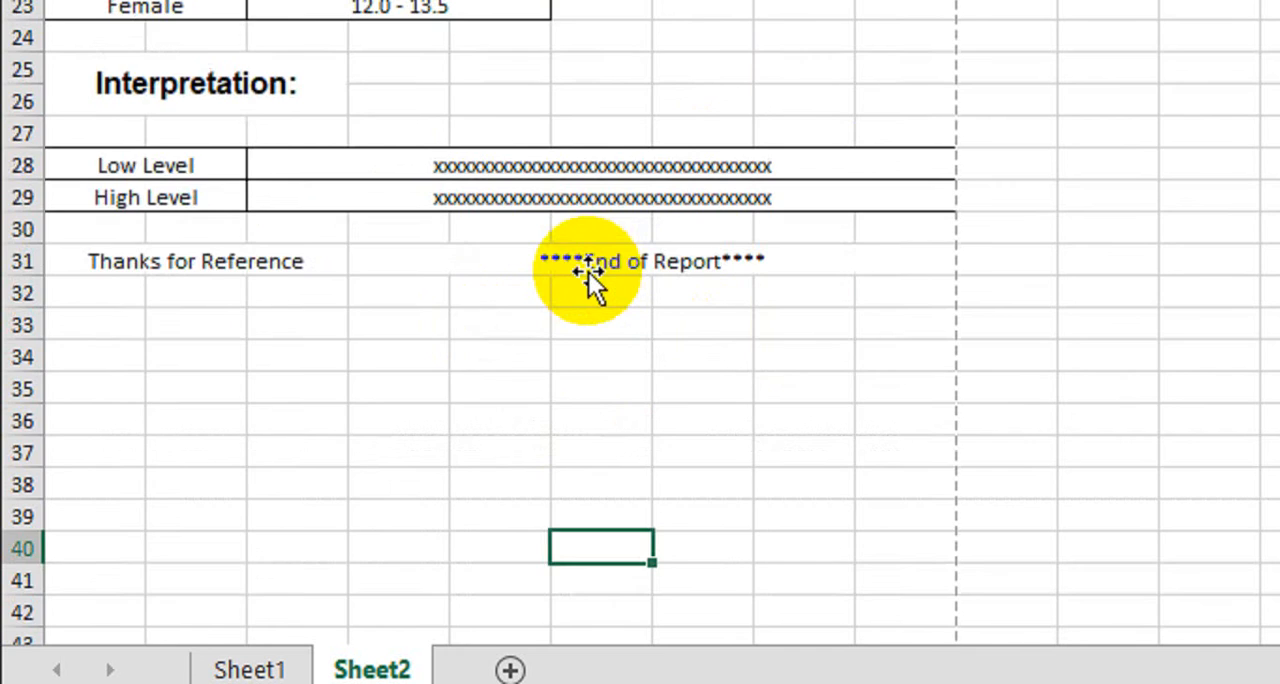
{"action": "scroll", "coordinate": [570, 245], "scroll_direction": "up", "scroll_amount": 1}
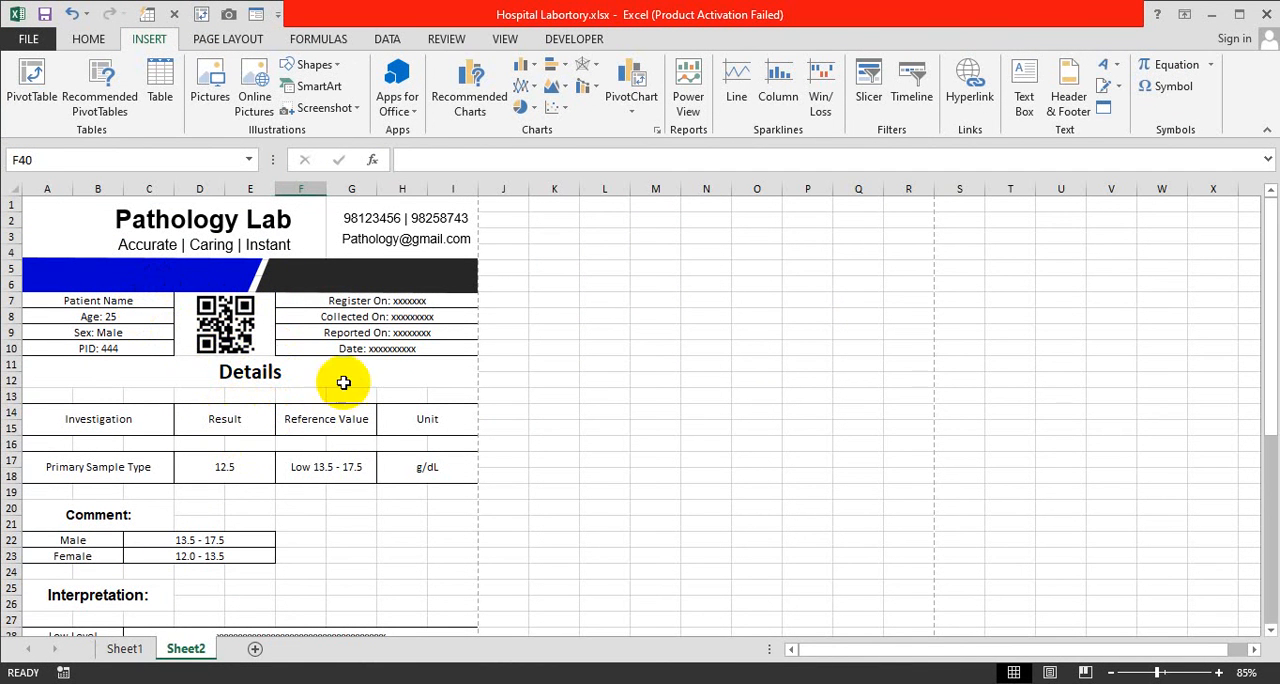
{"action": "left_click_drag", "start_coordinate": [358, 301], "coordinate": [366, 349]}
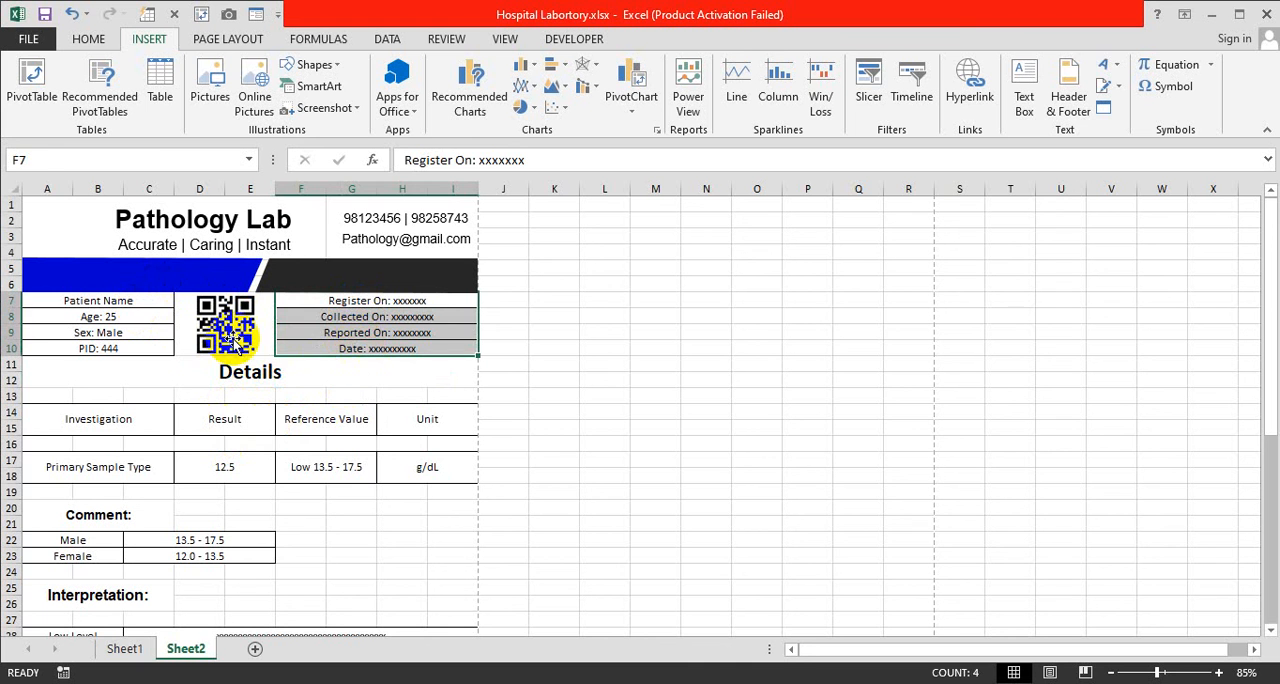
{"action": "left_click_drag", "start_coordinate": [143, 300], "coordinate": [143, 350]}
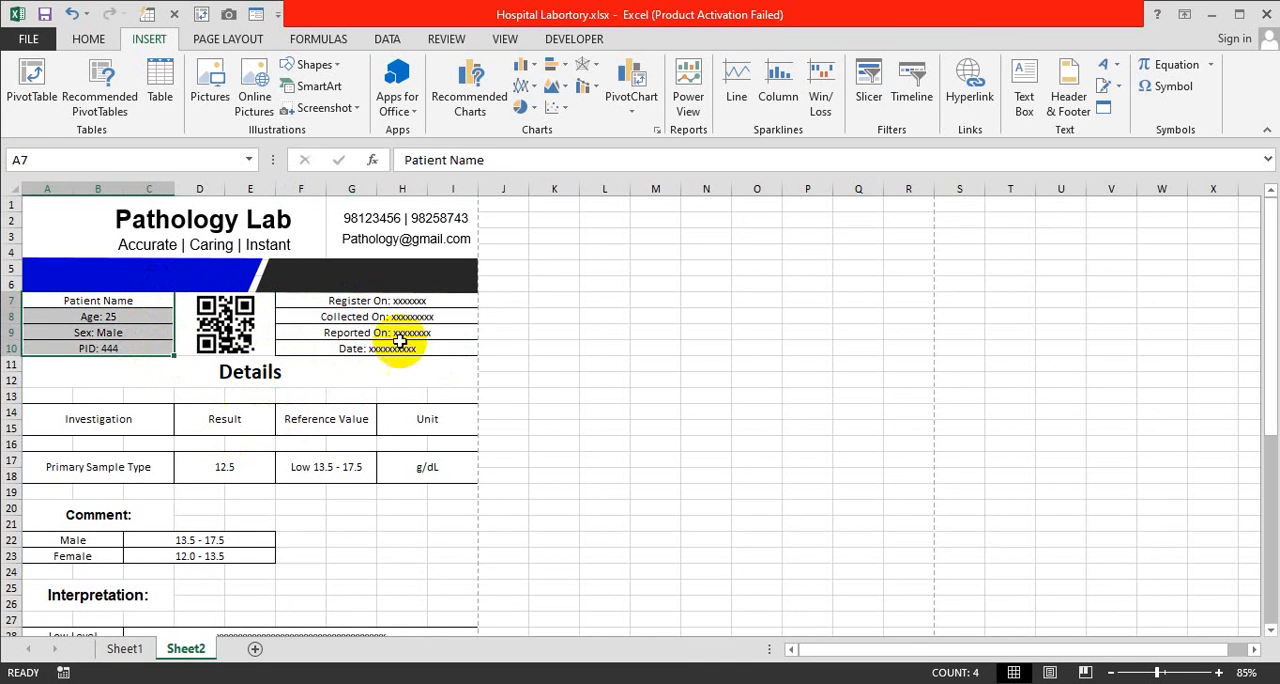
{"action": "left_click", "coordinate": [534, 392]}
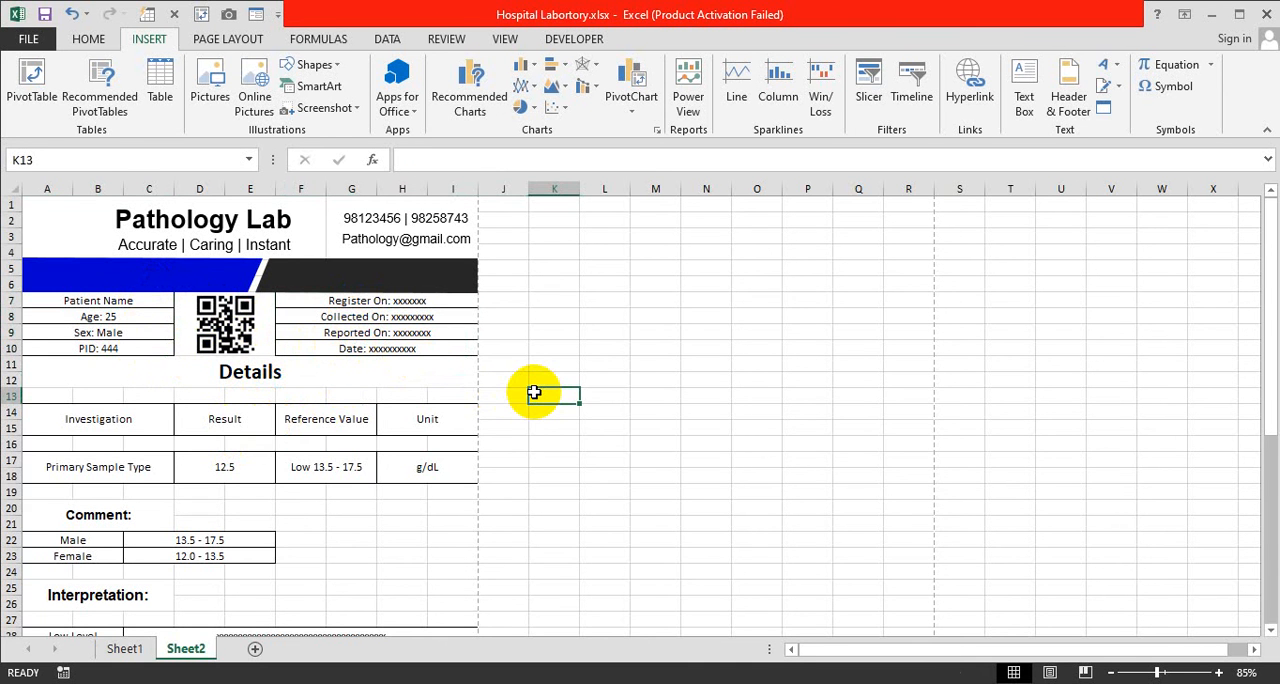
{"action": "scroll", "coordinate": [294, 473], "scroll_direction": "down", "scroll_amount": 5}
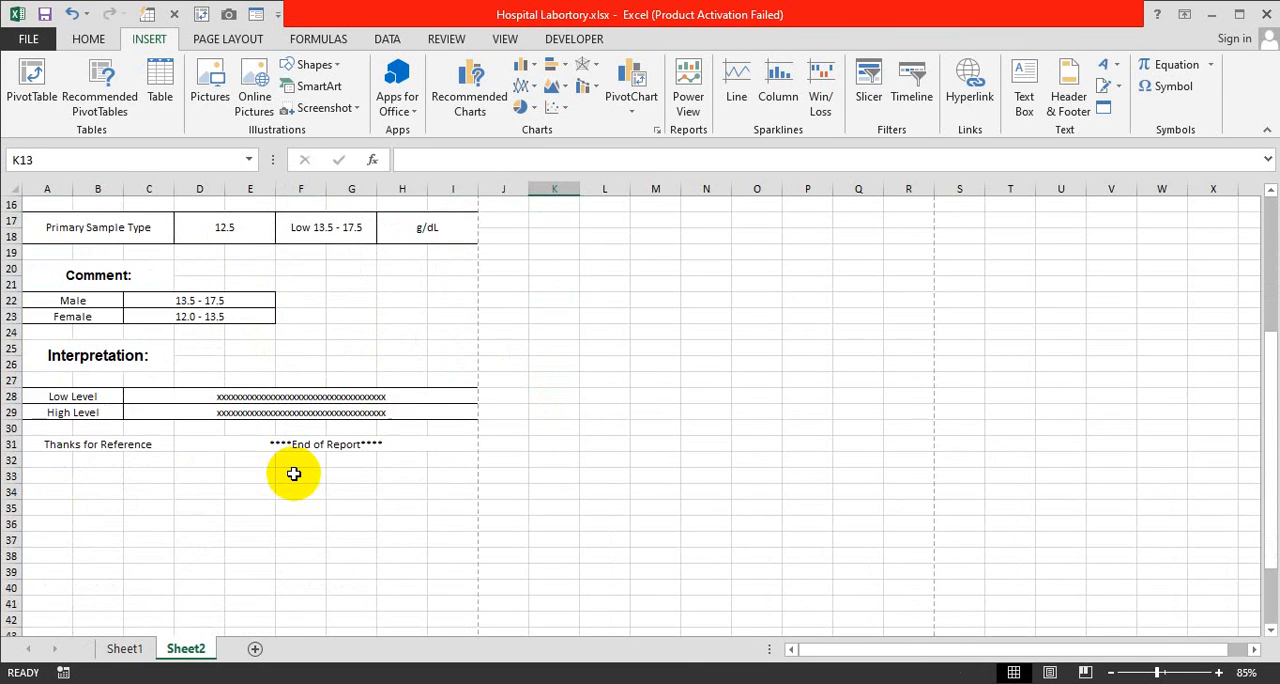
{"action": "scroll", "coordinate": [294, 473], "scroll_direction": "down", "scroll_amount": 1}
{"action": "scroll", "coordinate": [294, 473], "scroll_direction": "up", "scroll_amount": 6}
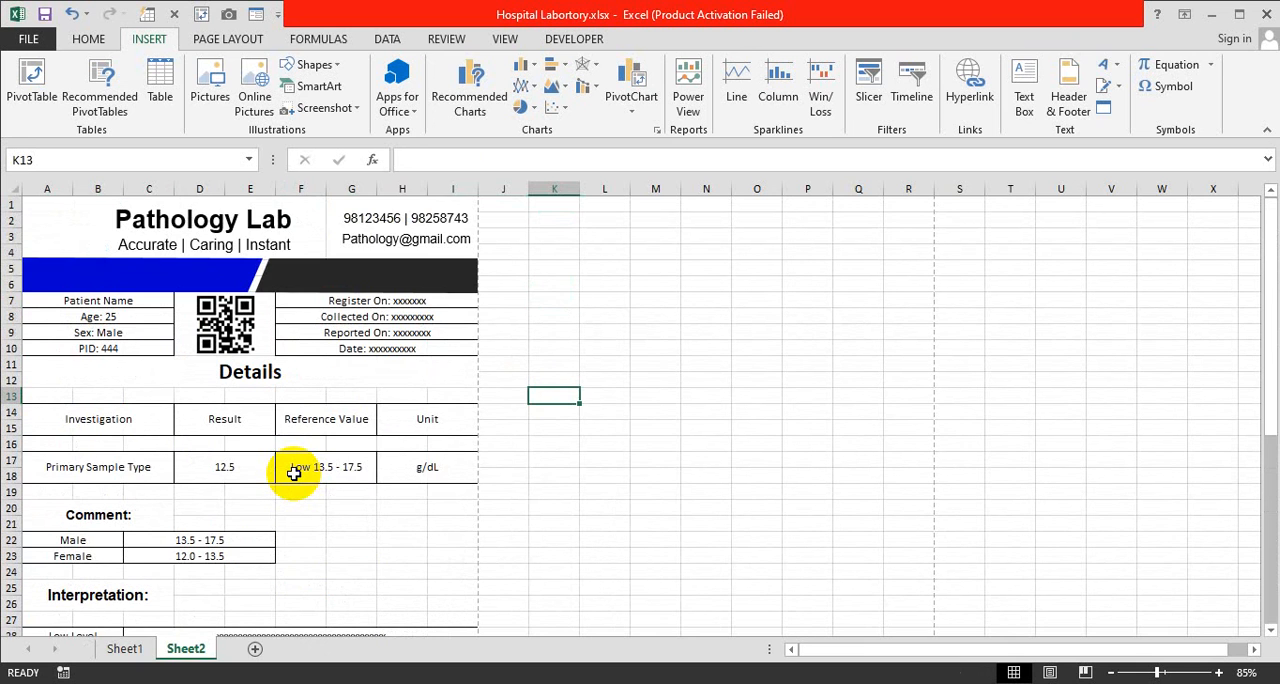
{"action": "key", "text": "ctrl+p"}
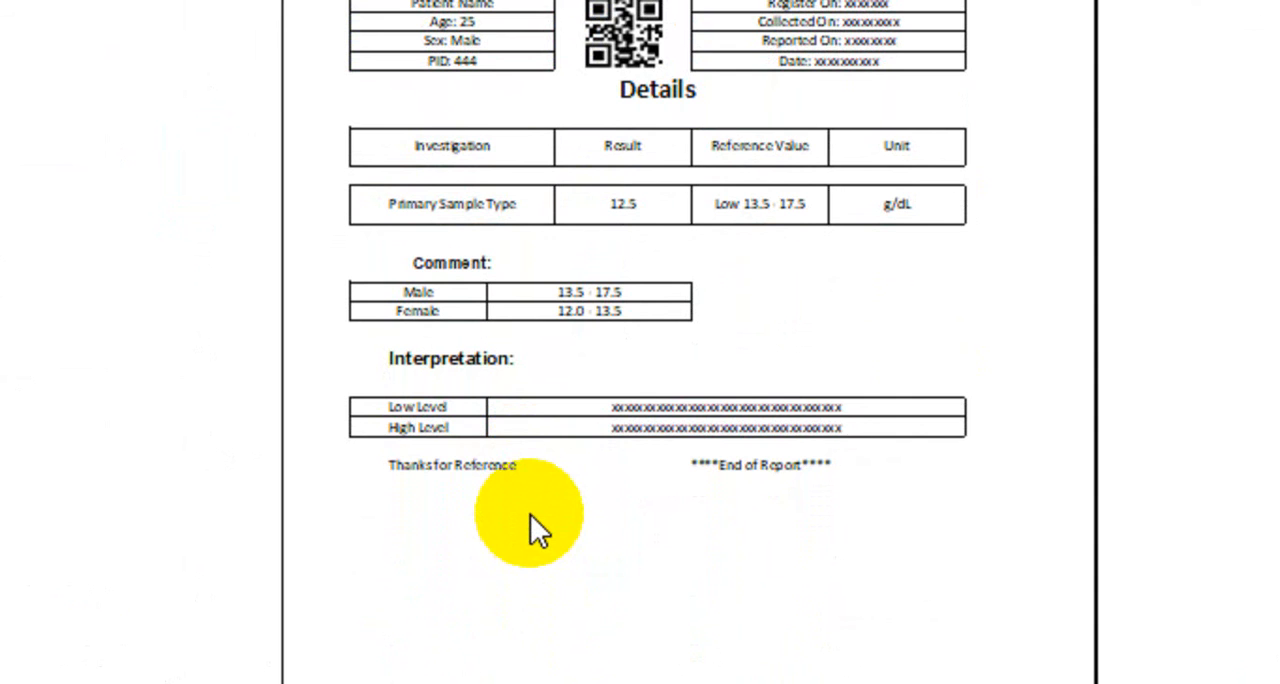
{"action": "key", "text": "Escape"}
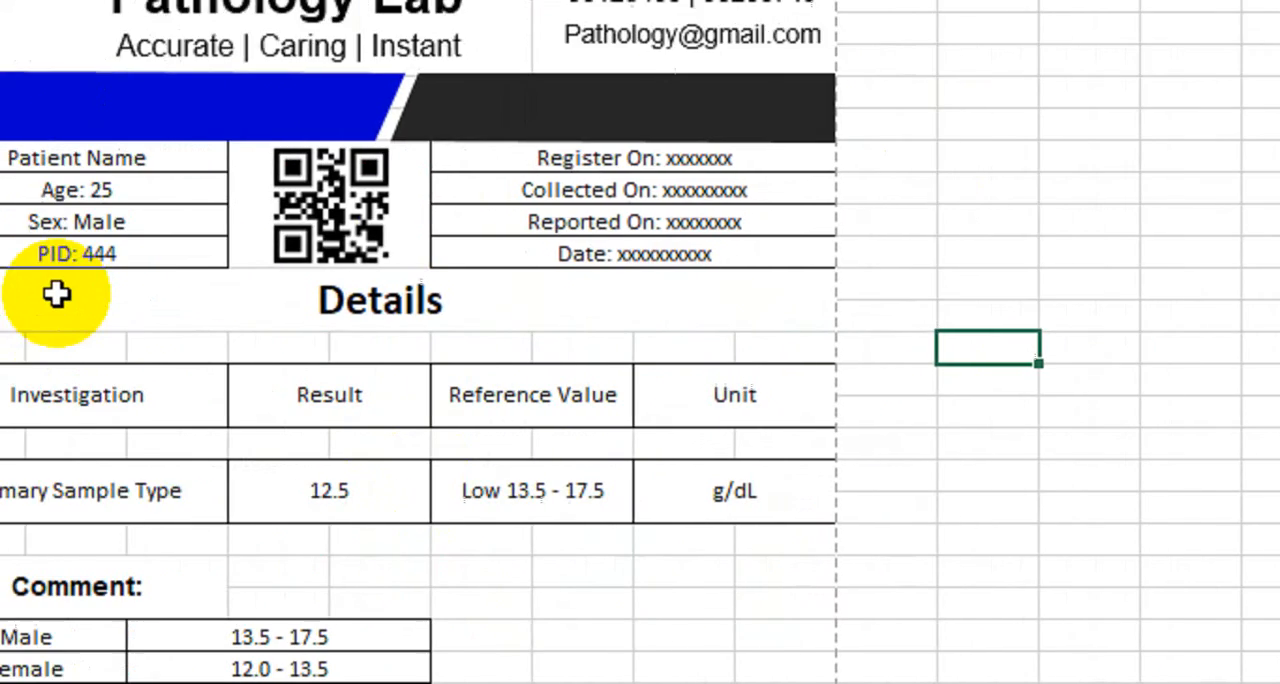